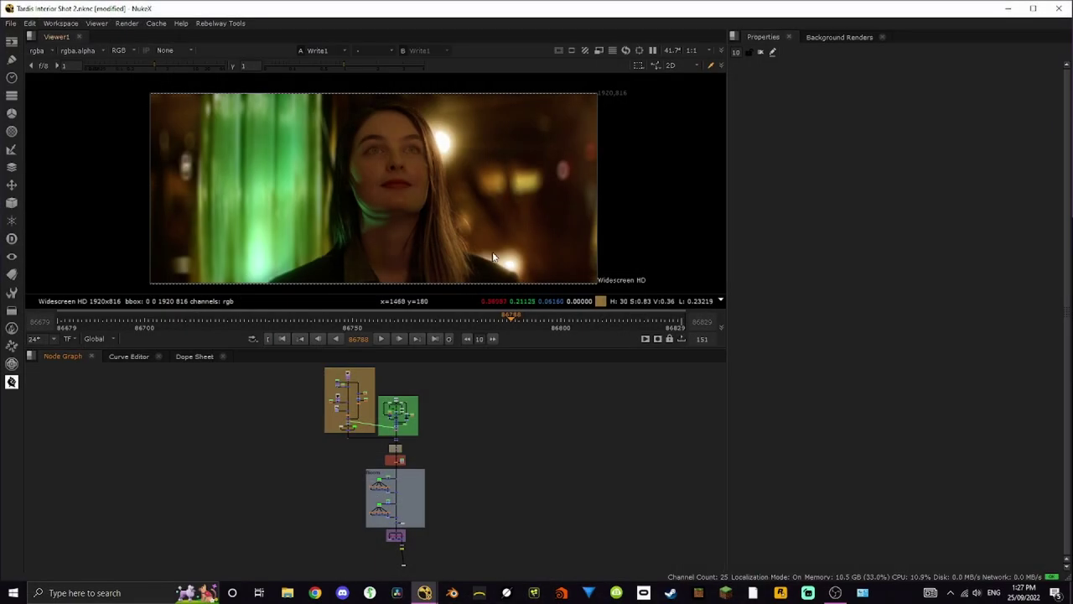
- Look over the background and Key node groups, and view the Key group's Read1 source plate
scroll(400, 412, up, 3)
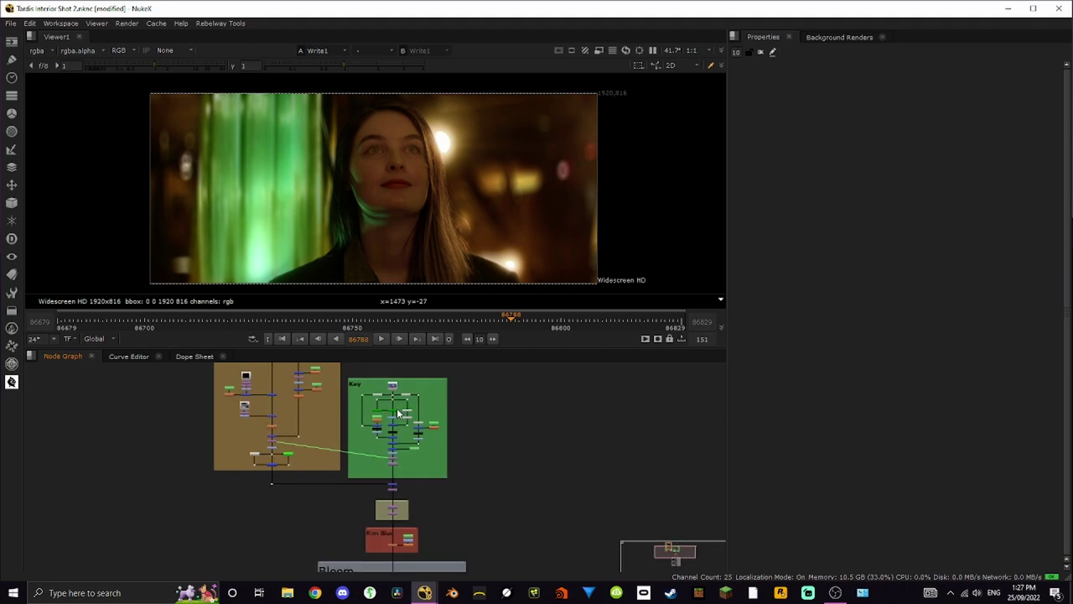
scroll(400, 413, up, 5)
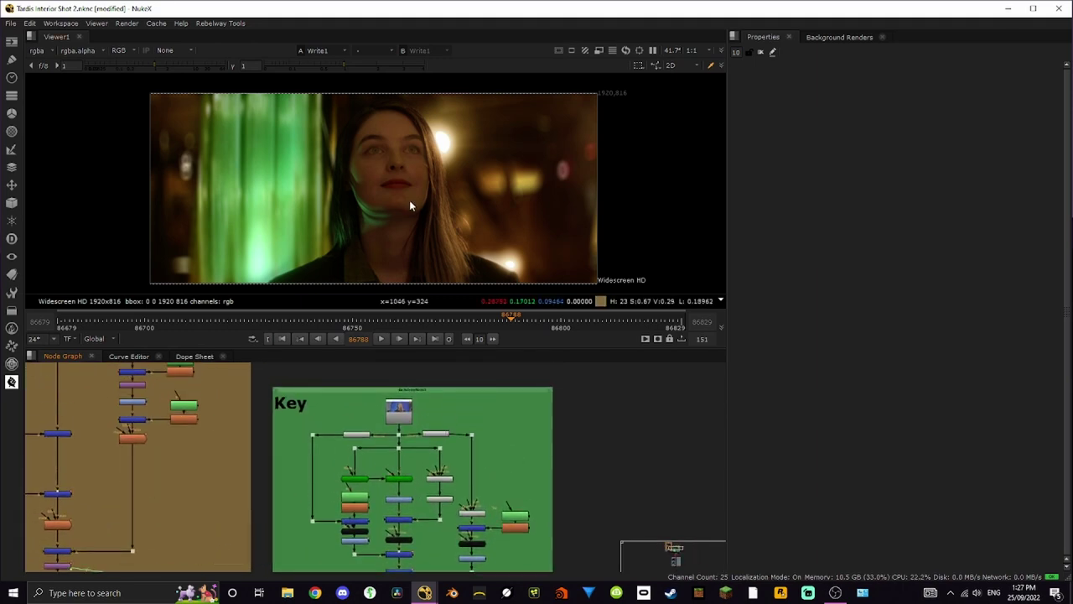
middle_drag(167, 452, 424, 493)
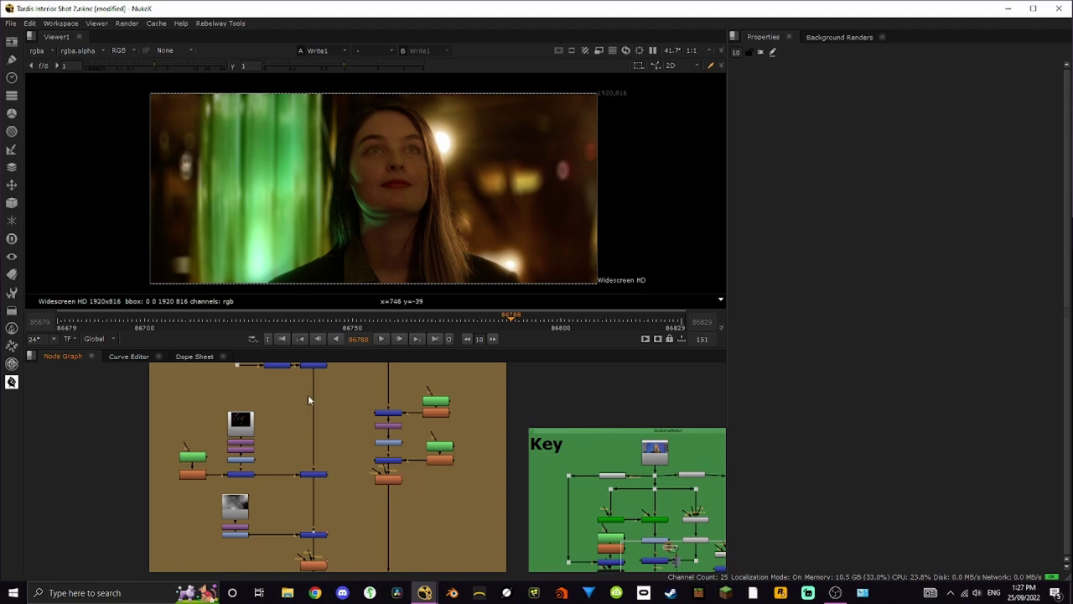
middle_drag(308, 400, 381, 470)
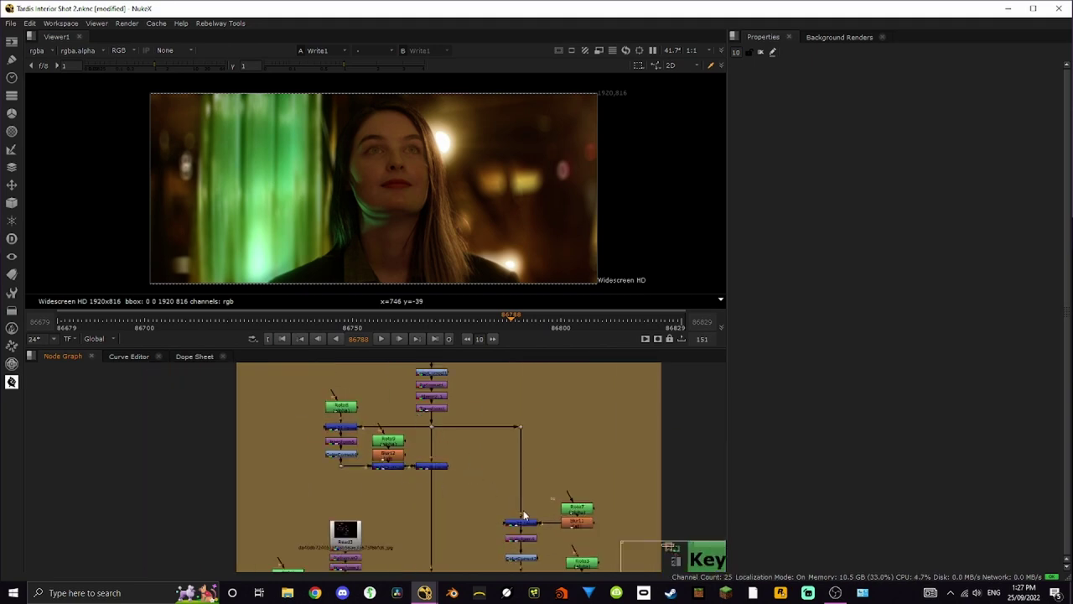
middle_drag(593, 526, 327, 499)
middle_drag(526, 508, 452, 436)
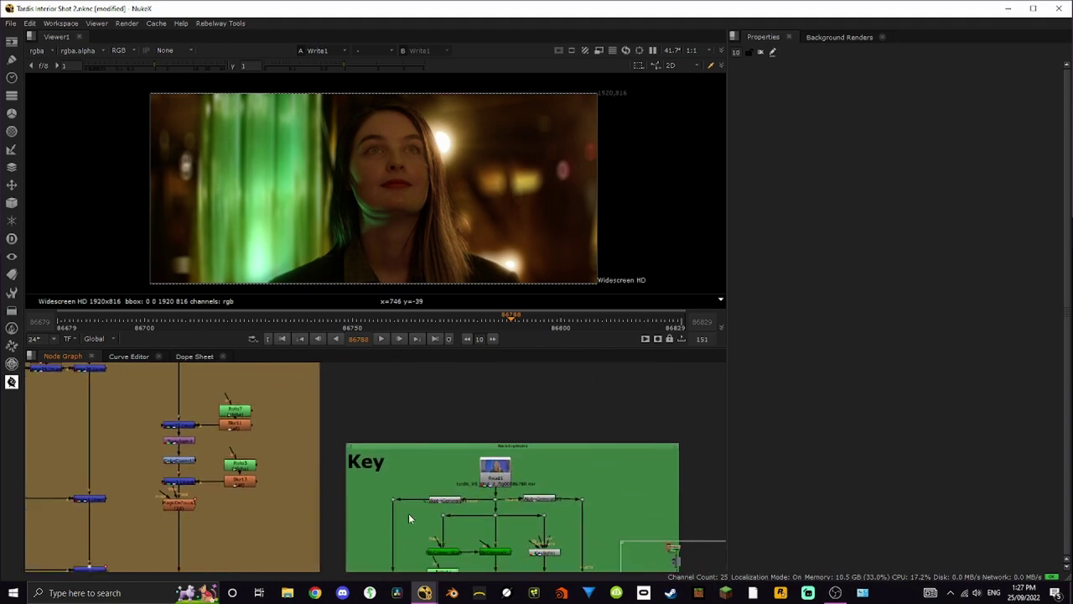
click(497, 473)
key(1)
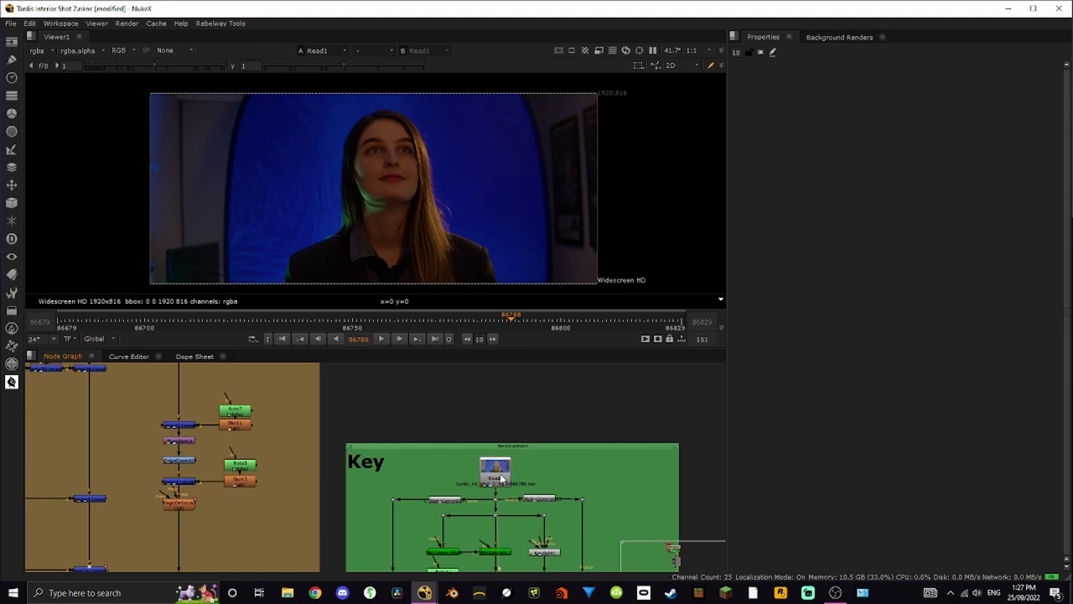
- Examine the Read1 plate up close across the wrinkled blue screen and the areas beyond its left and right edges
middle_drag(528, 514, 522, 489)
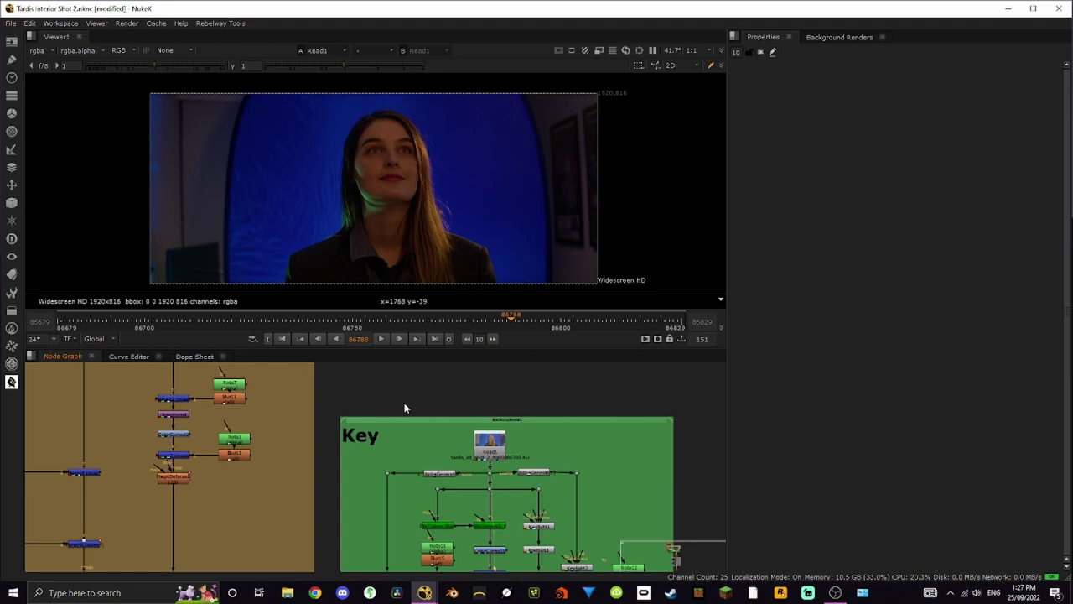
scroll(315, 277, up, 6)
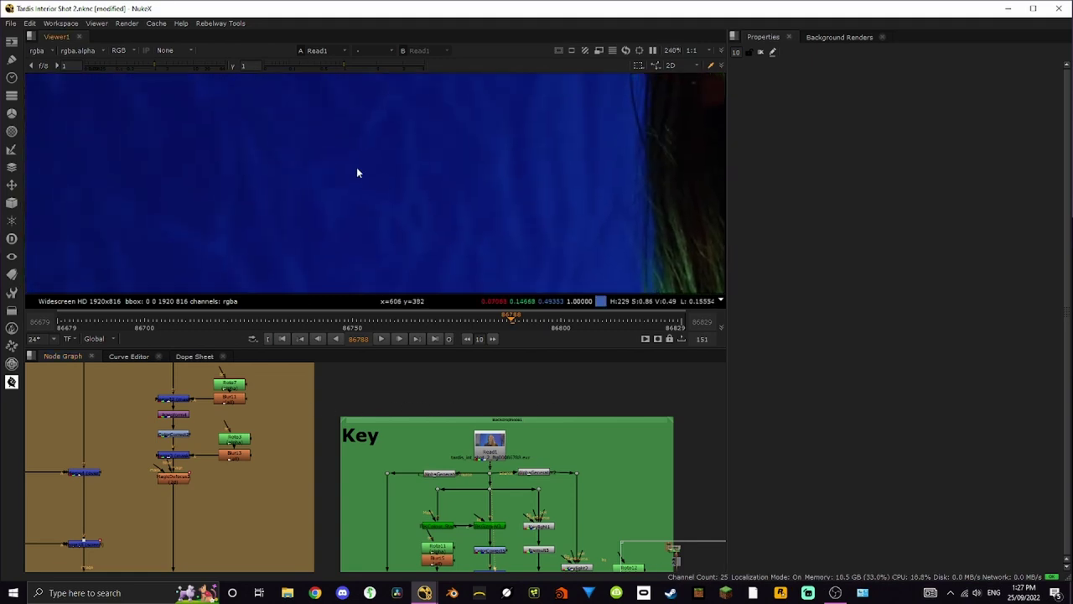
scroll(356, 179, down, 7)
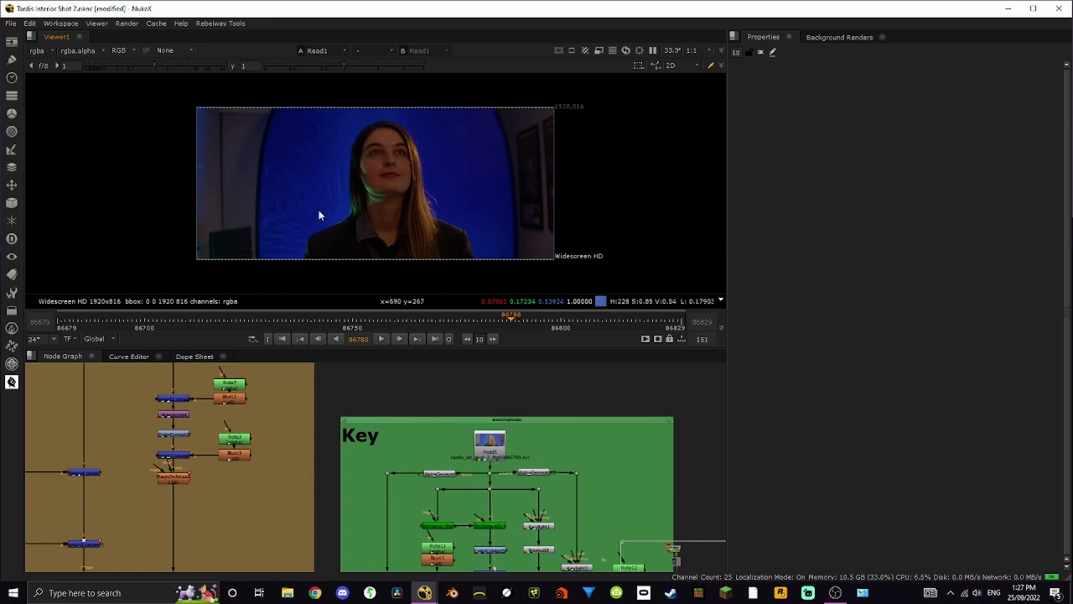
scroll(252, 233, up, 8)
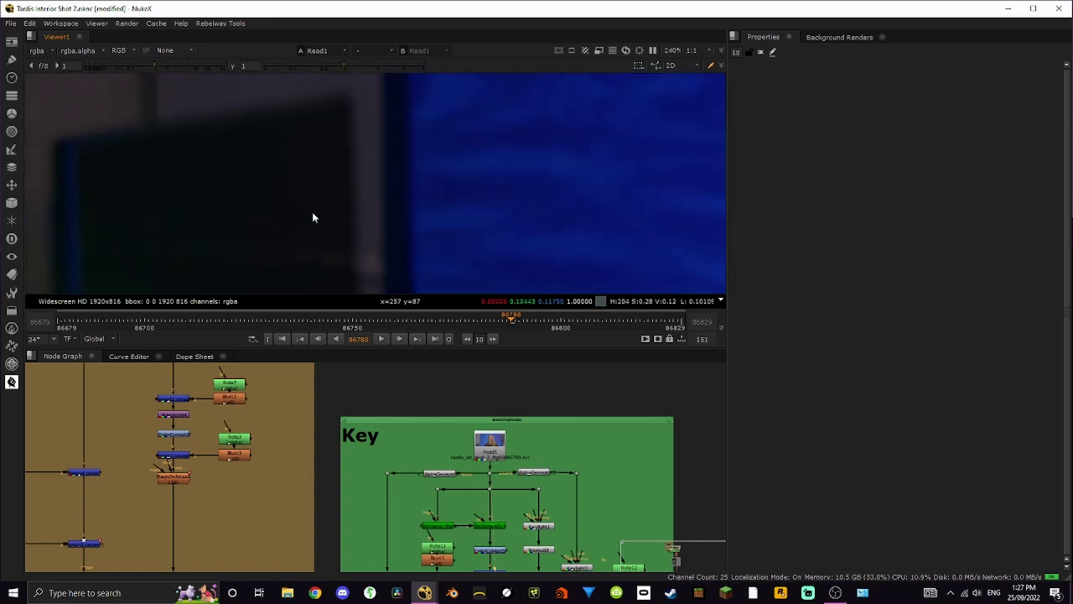
scroll(458, 184, down, 8)
scroll(459, 201, up, 6)
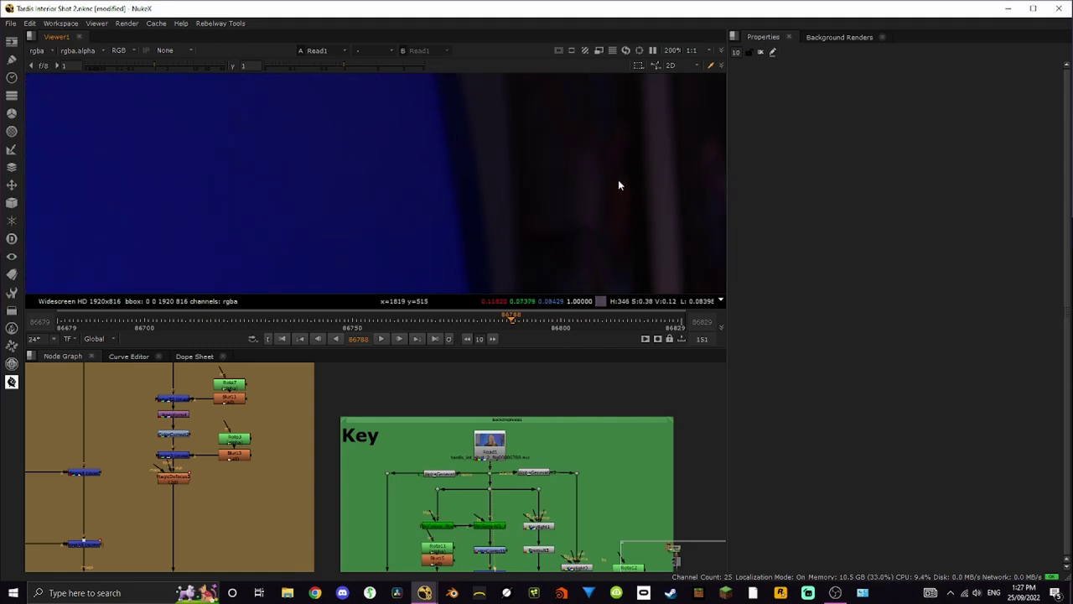
scroll(494, 176, down, 6)
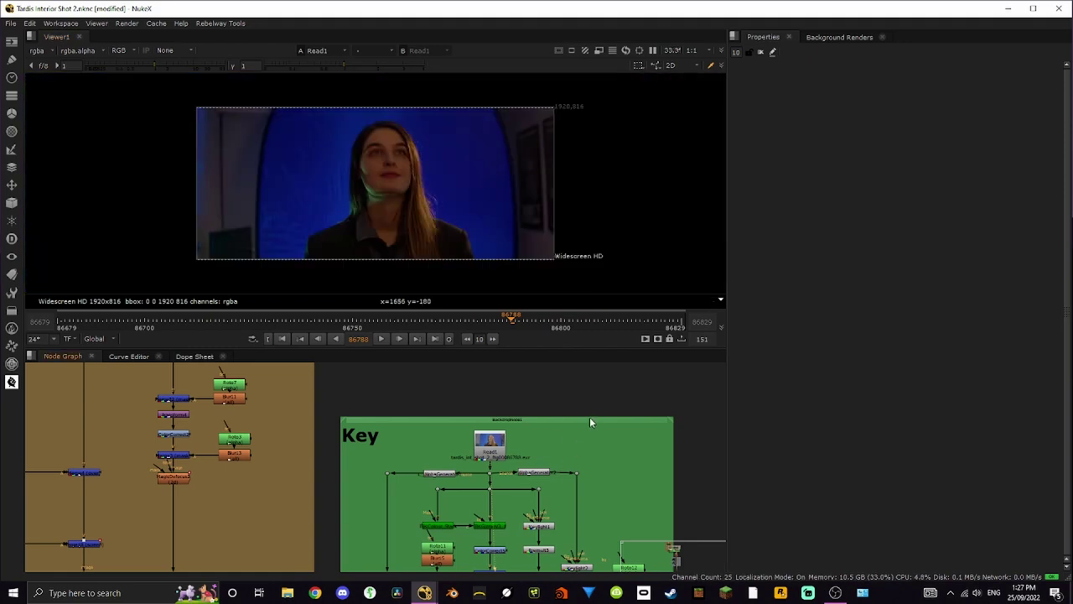
- Compare the output of the left AlphaGenerator node with the Read1 source plate in the viewer
middle_drag(565, 469, 590, 436)
scroll(590, 436, up, 5)
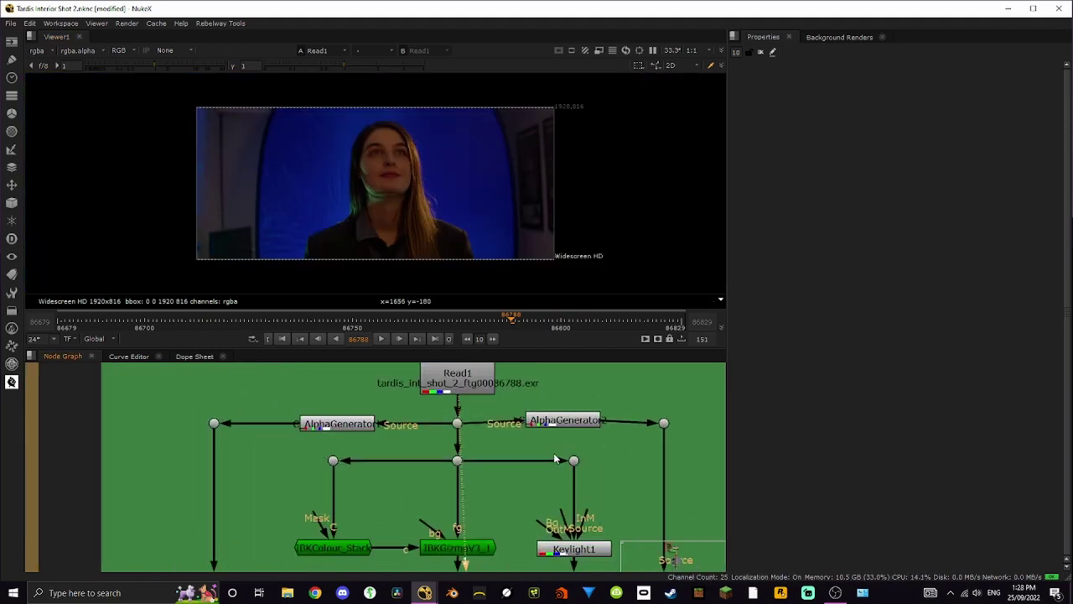
click(357, 427)
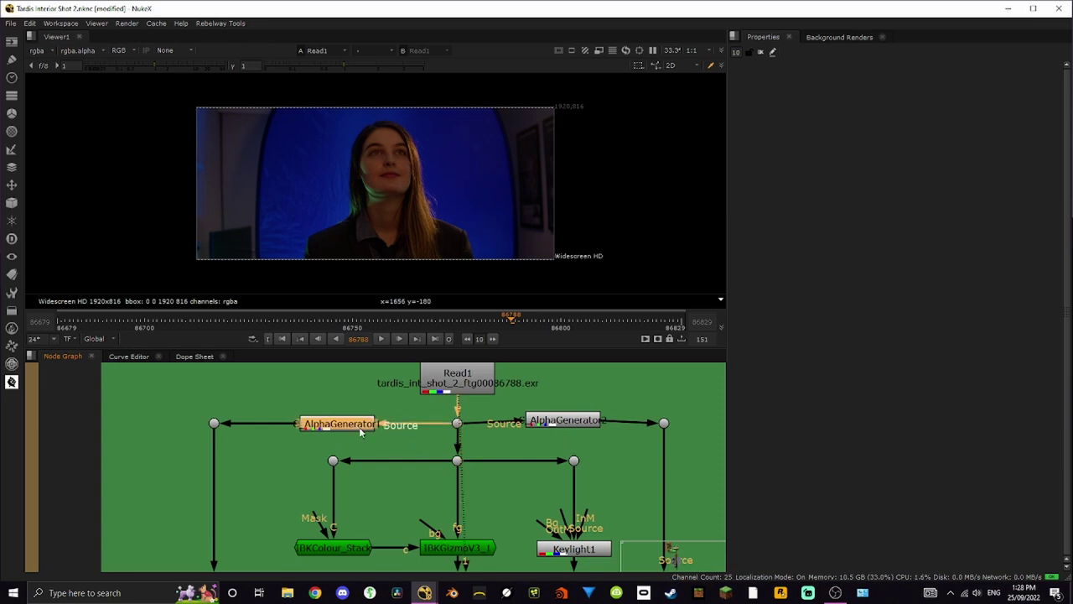
key(1)
click(453, 384)
key(1)
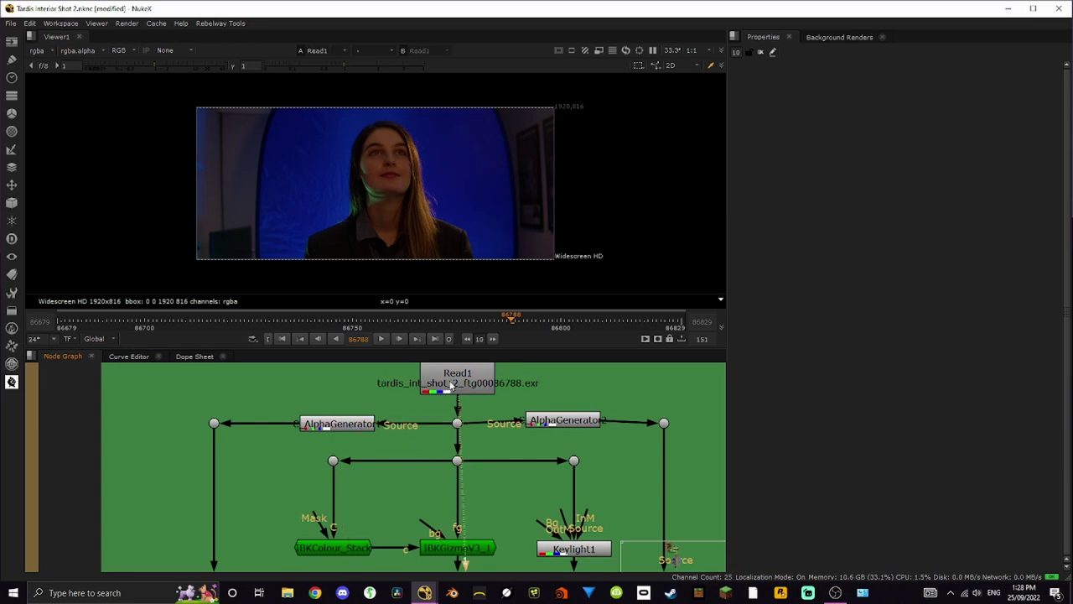
double_click(477, 384)
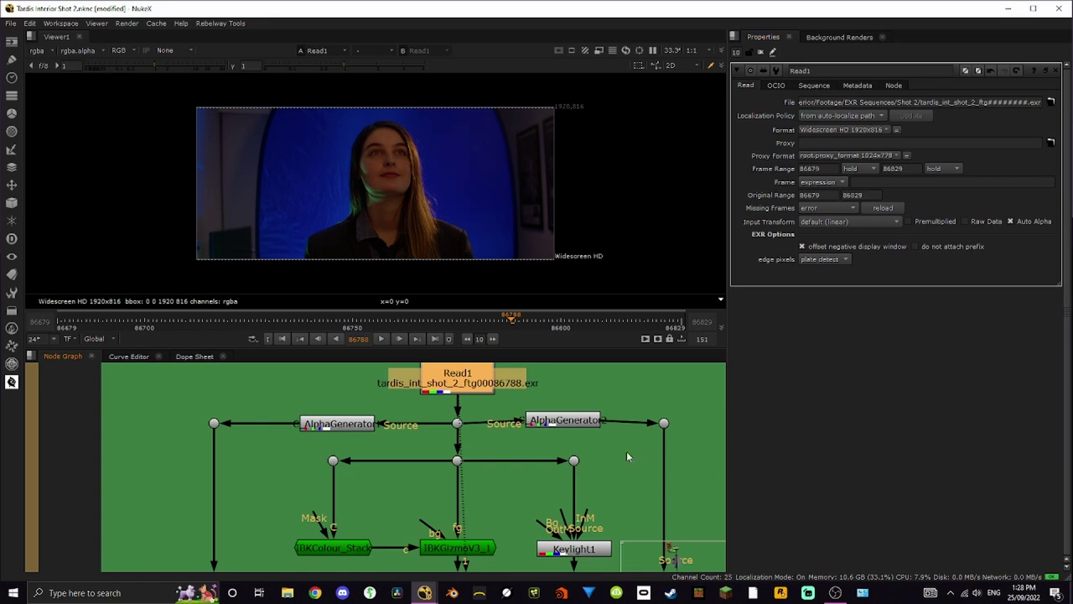
click(760, 52)
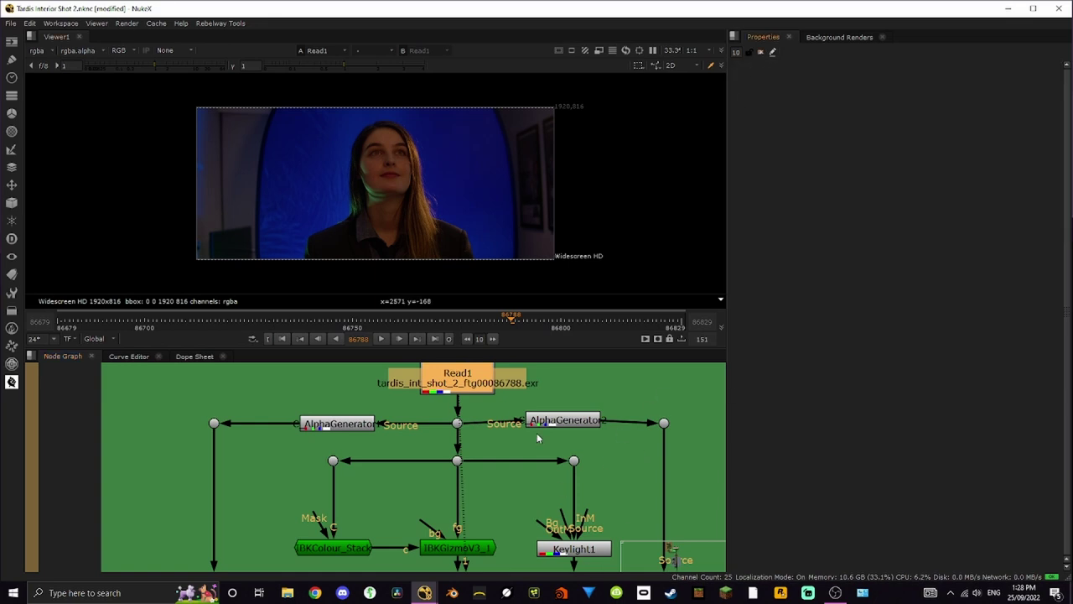
click(668, 377)
- View the IBKGizmoV3_1 key output and examine the edge of the woman's jacket shoulder up close
middle_drag(484, 498, 522, 473)
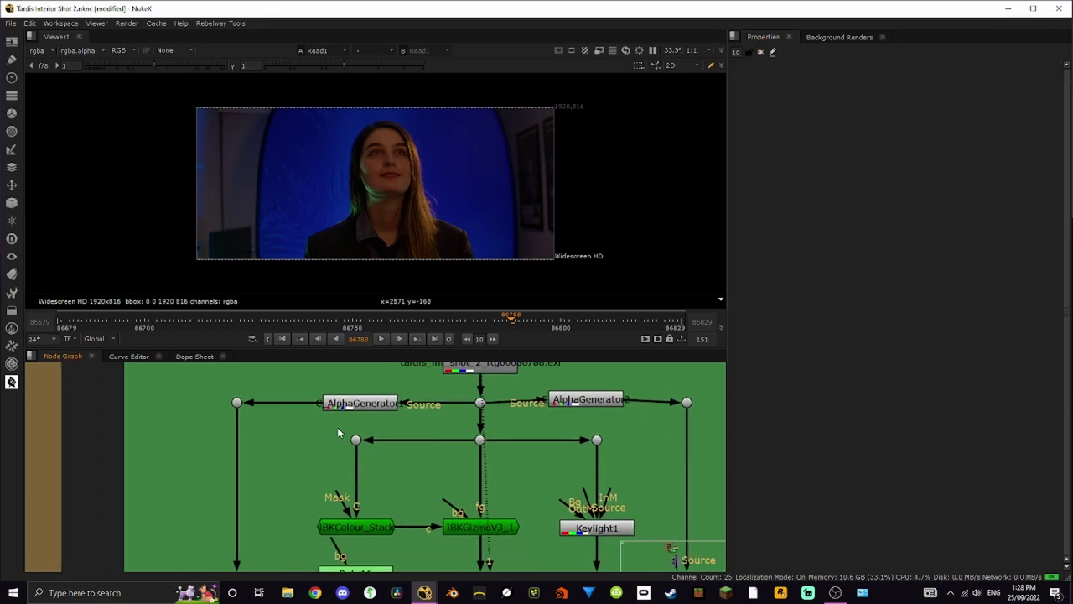
middle_drag(513, 524, 515, 478)
click(515, 479)
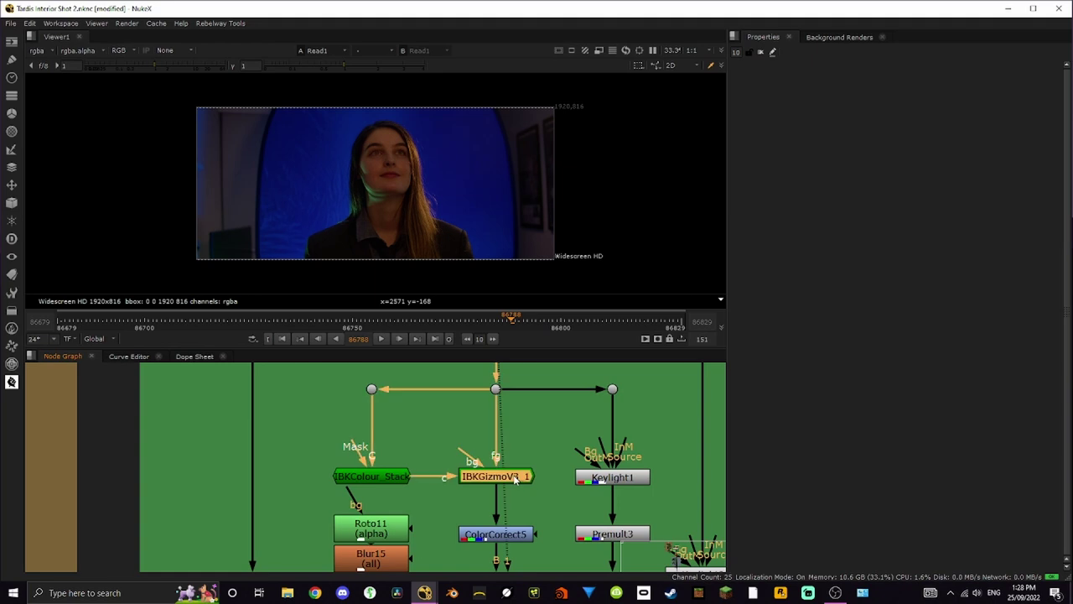
key(1)
scroll(470, 269, up, 1)
scroll(469, 268, up, 10)
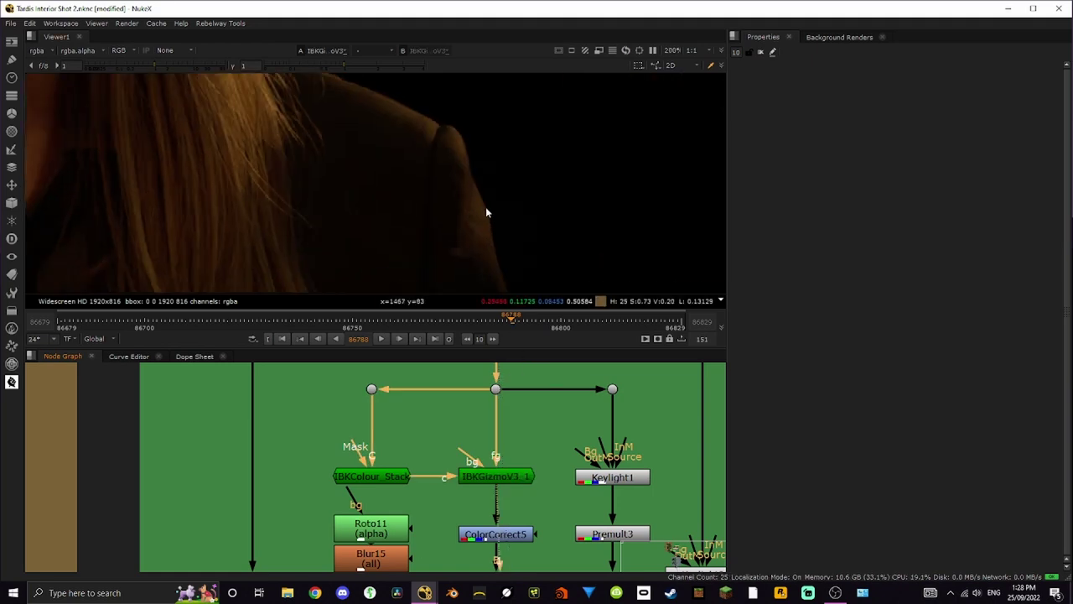
middle_drag(486, 210, 462, 227)
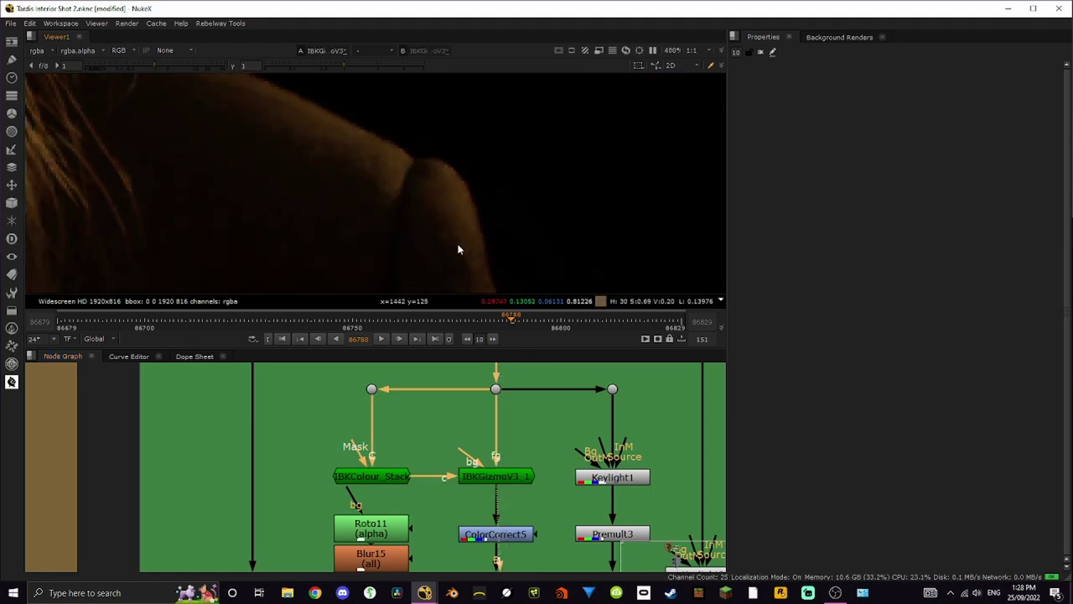
- Show the alpha channel of the IBKGizmoV3_1 key and inspect the matte over the shoulder and face
key(a)
scroll(415, 201, up, 2)
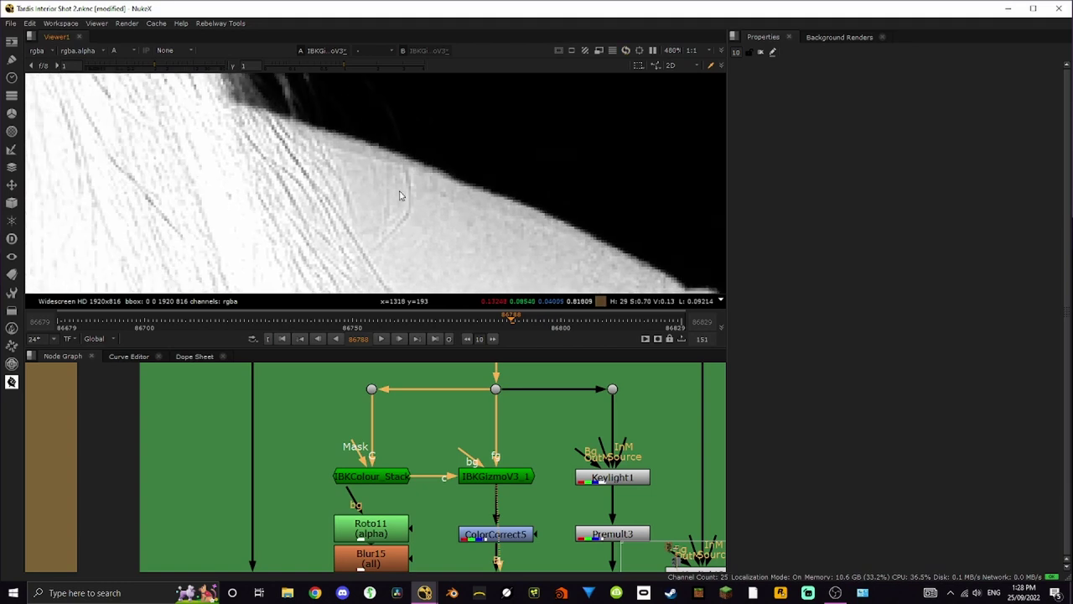
middle_drag(400, 195, 459, 240)
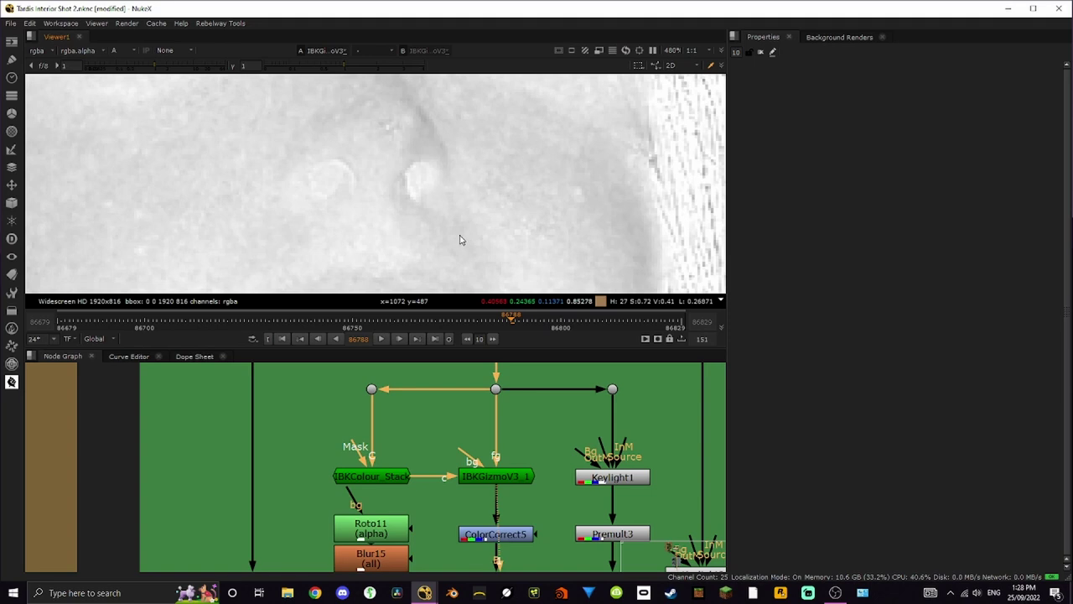
key(f)
scroll(426, 209, up, 5)
scroll(556, 165, up, 3)
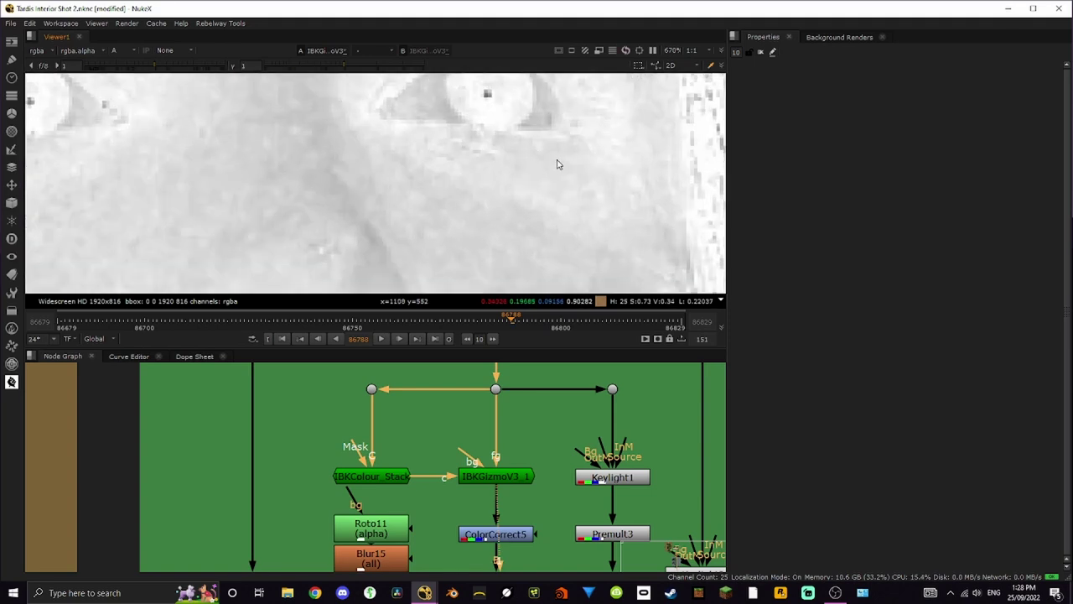
middle_drag(557, 164, 533, 236)
key(f)
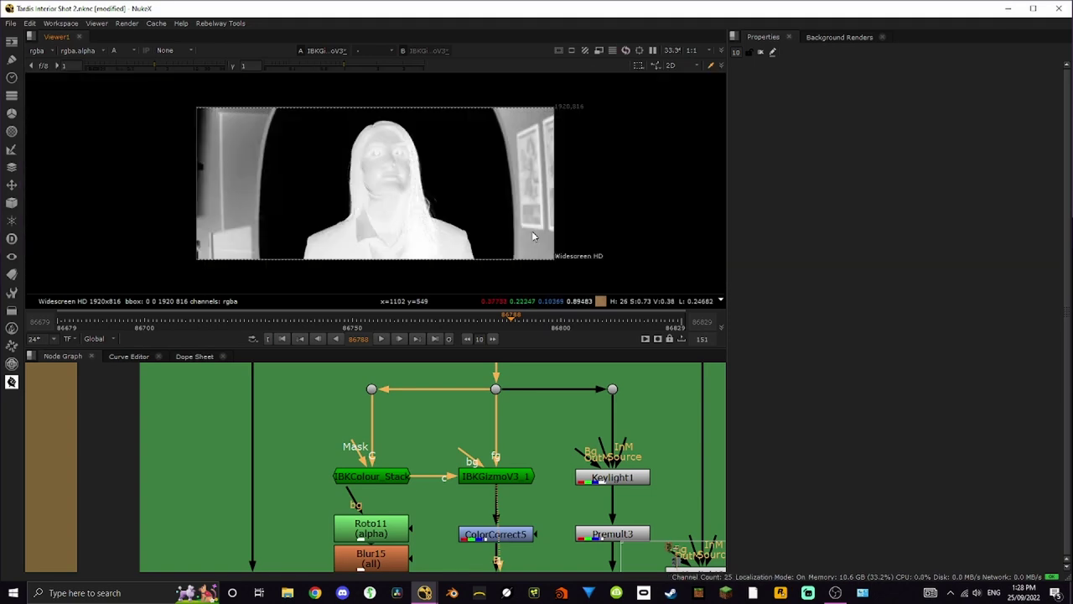
- Inspect the fine hair detail in the IBKGizmoV3_1 matte on both sides of the neck
scroll(363, 249, up, 3)
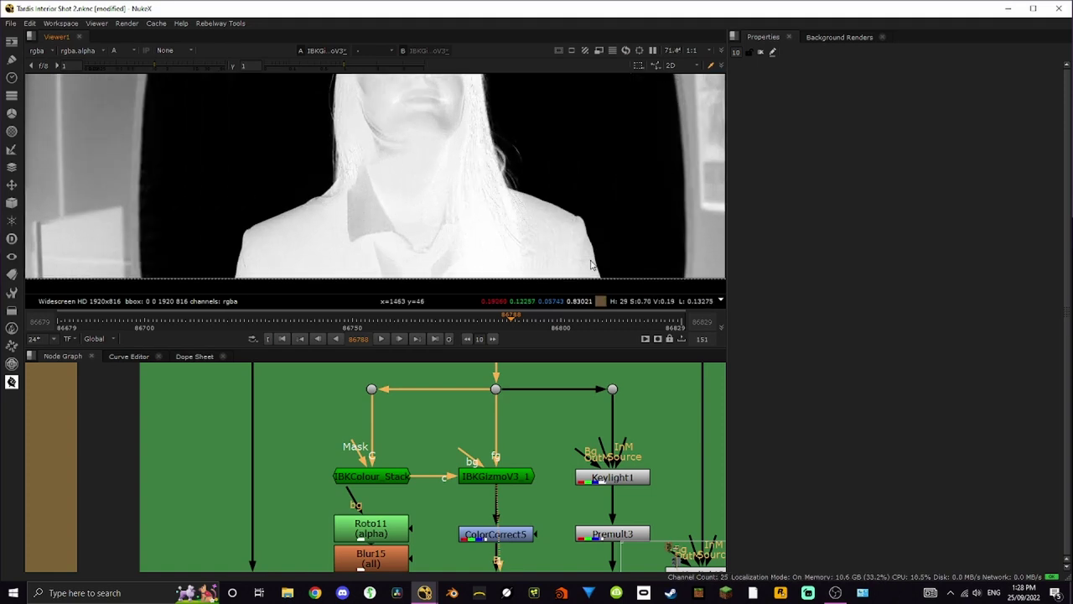
scroll(527, 159, up, 7)
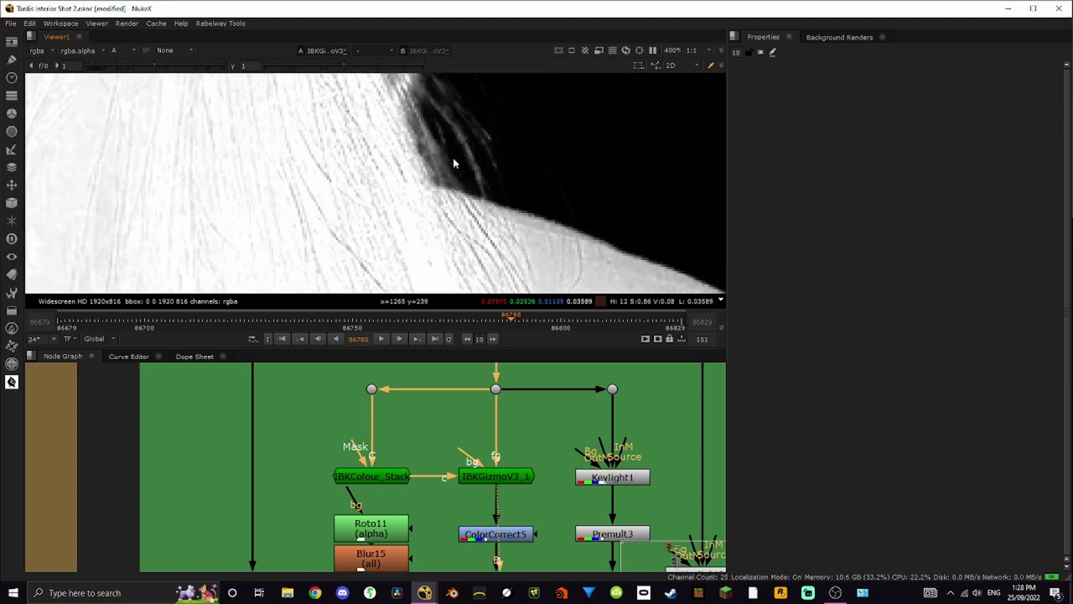
scroll(426, 188, down, 10)
scroll(311, 211, up, 10)
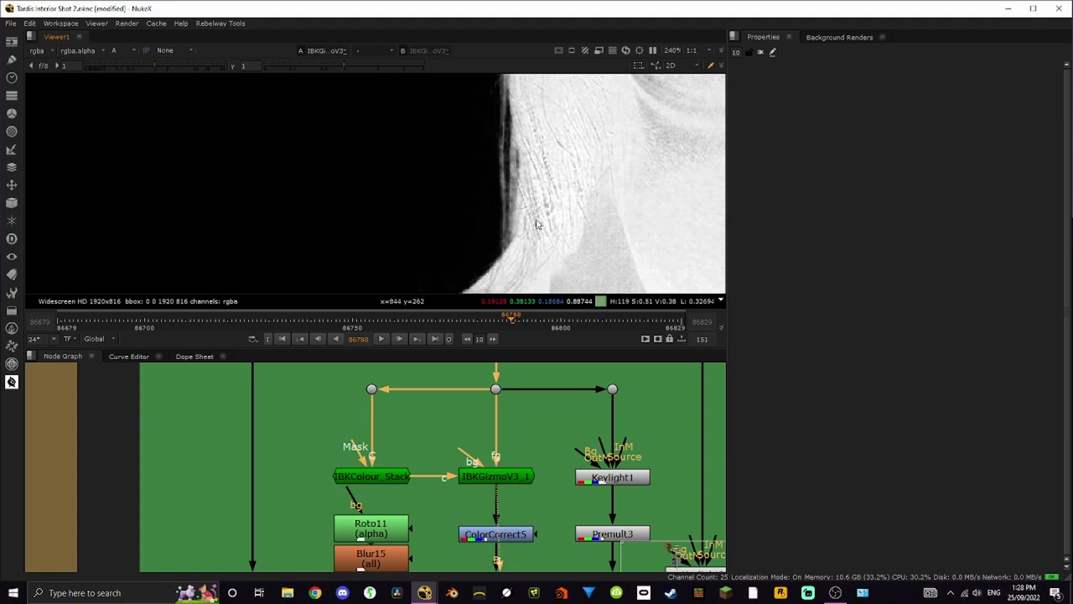
scroll(469, 207, up, 6)
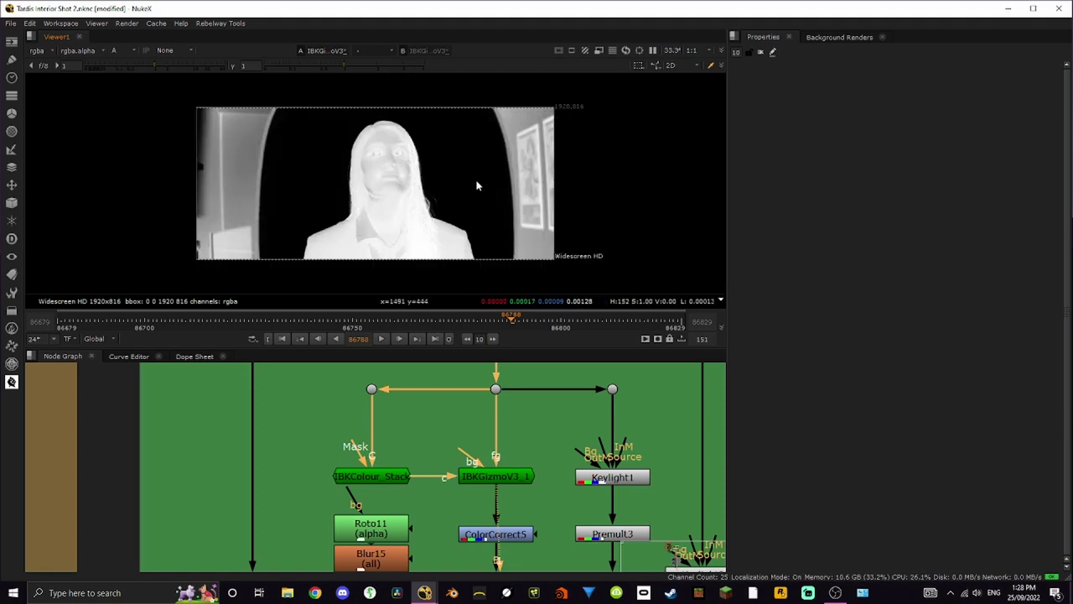
key(f)
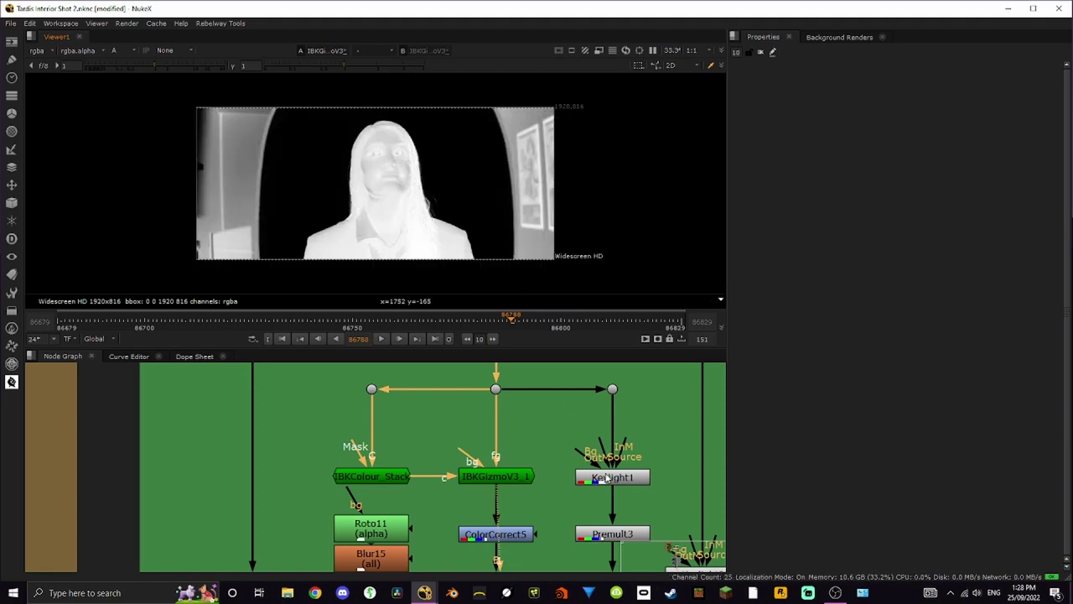
- View the Keylight1 matte and examine its solid core and hard edges around the hair and shoulders
click(631, 476)
key(1)
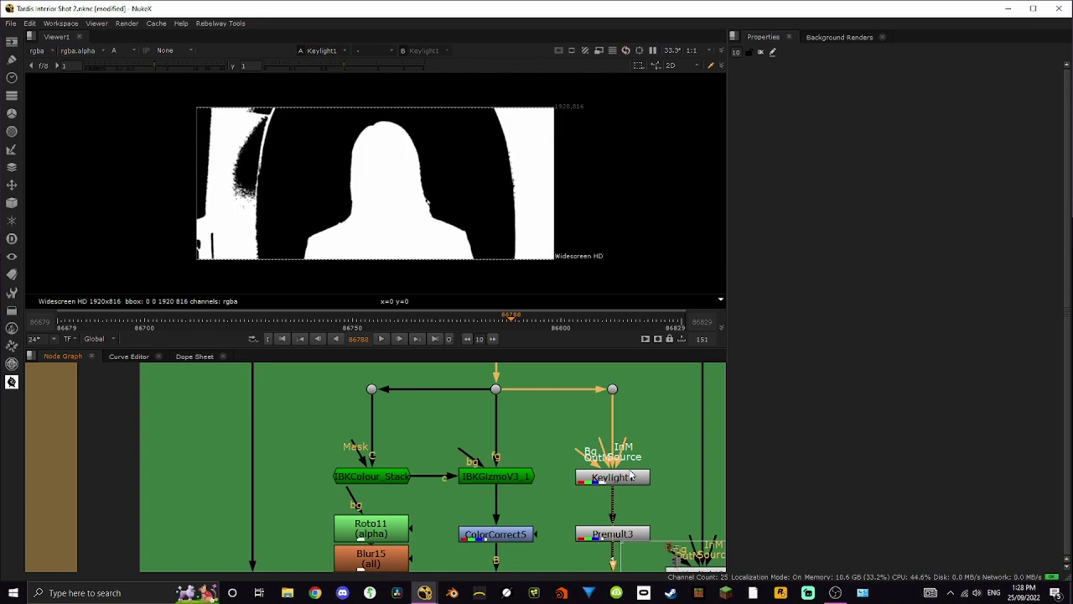
scroll(383, 215, up, 6)
scroll(495, 240, up, 2)
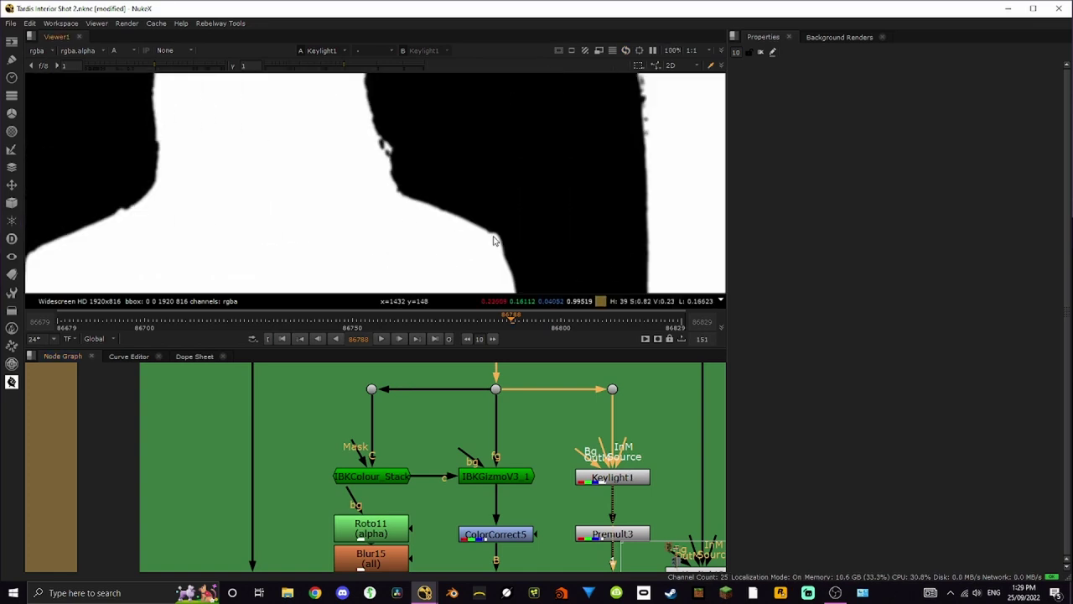
scroll(495, 235, up, 3)
scroll(524, 266, down, 8)
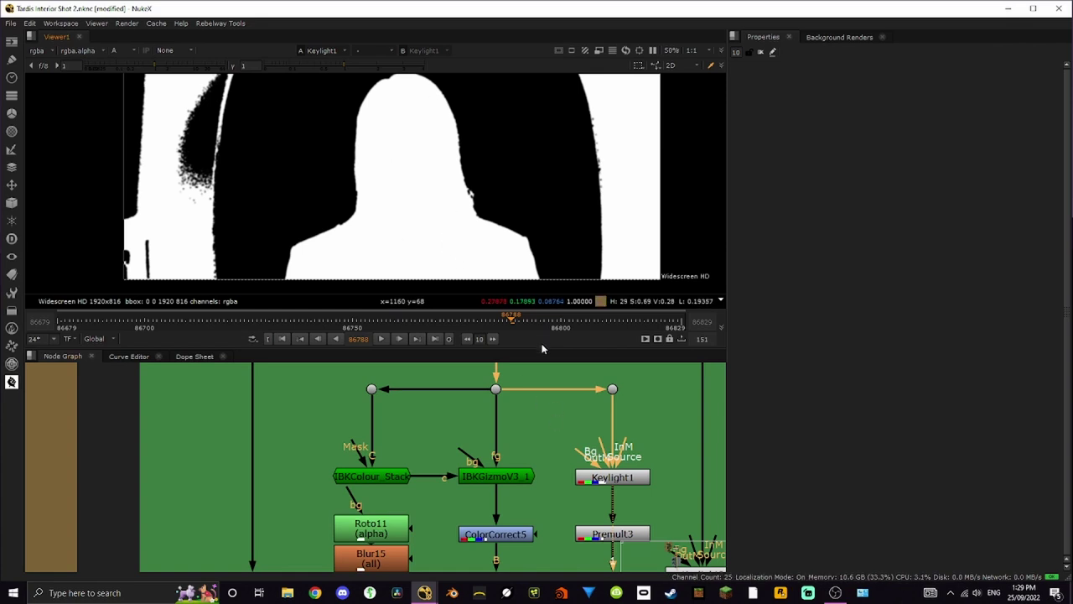
- View the colour output of Premult3, followed by the Merge10 (over) result that combines both keys
scroll(553, 412, up, 3)
key(1)
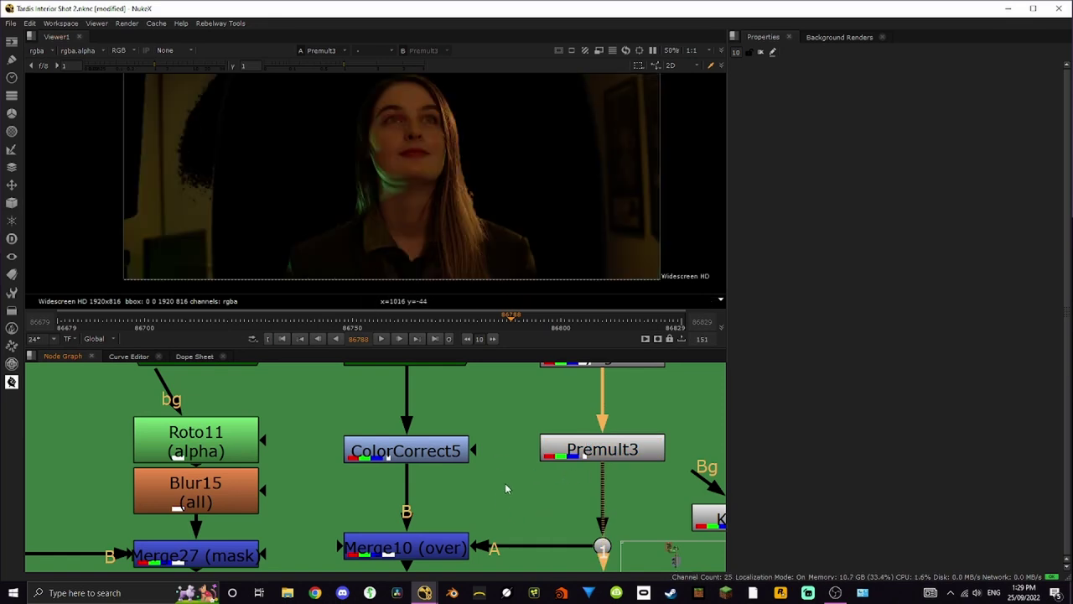
middle_drag(504, 489, 561, 476)
click(509, 537)
key(1)
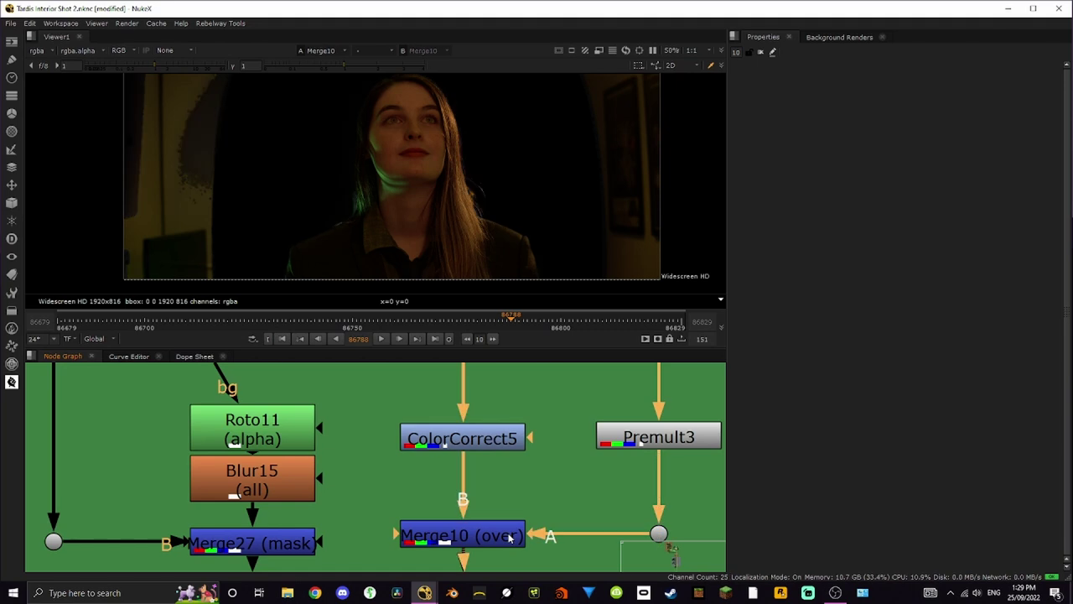
- Disable ColorCorrect5 and compare its effect on the hair edges in the Merge10 result
scroll(494, 239, up, 8)
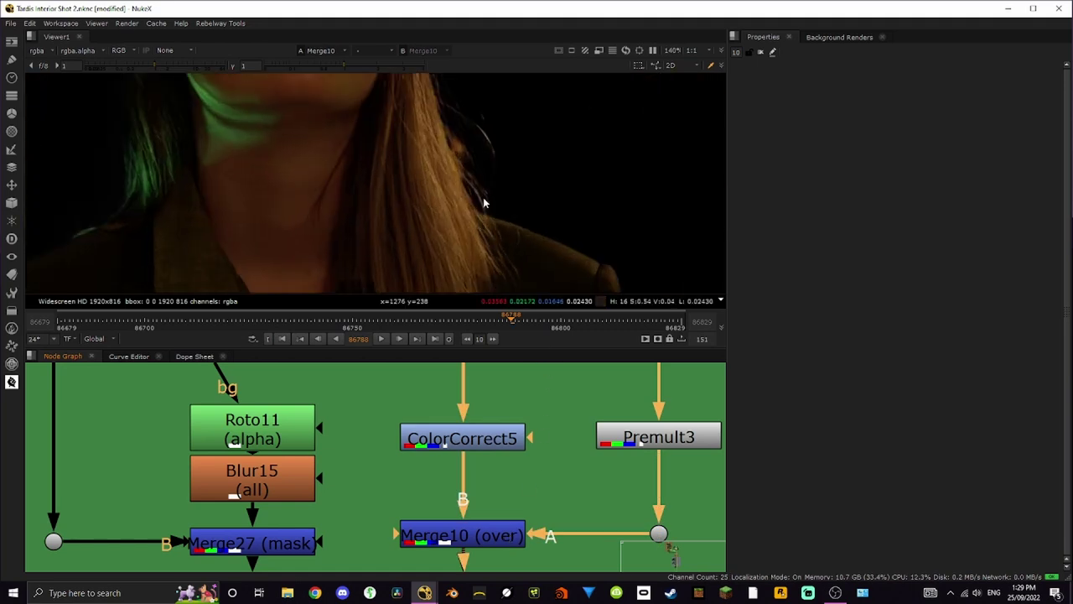
click(495, 440)
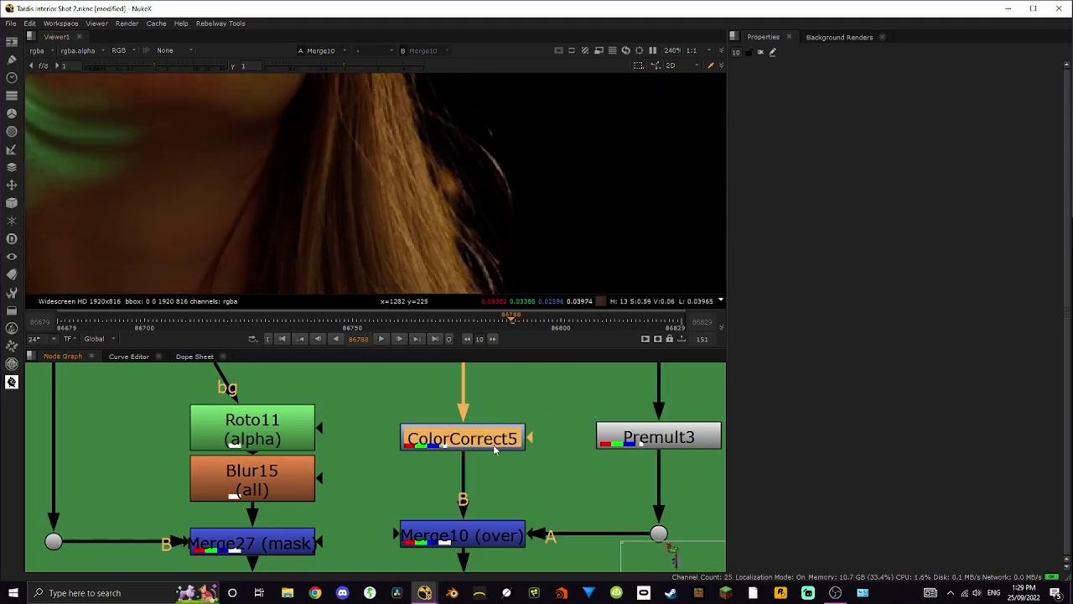
key(d)
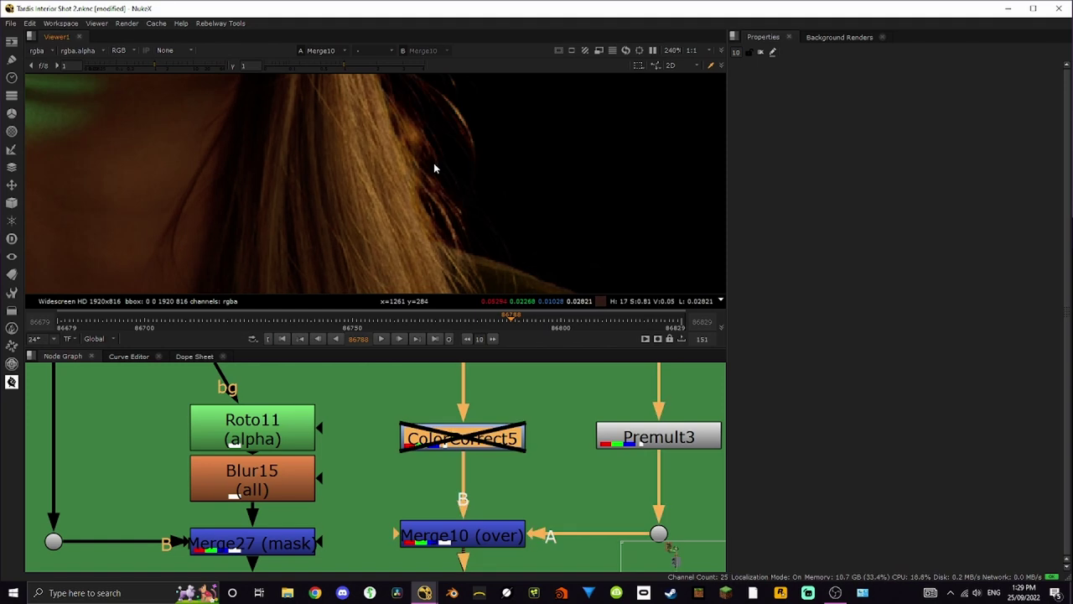
scroll(470, 218, down, 10)
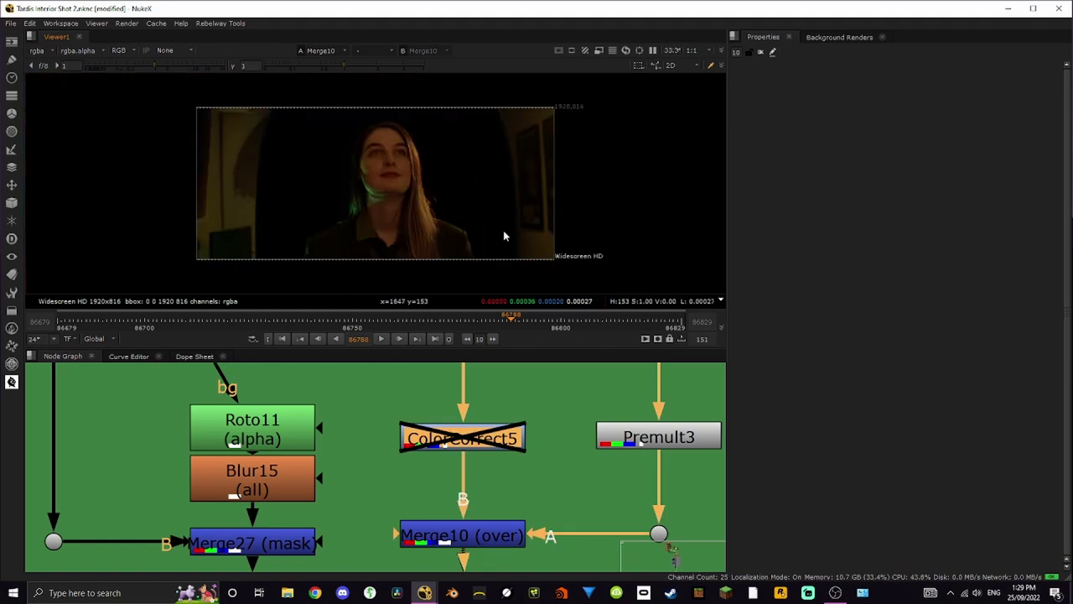
- Maximize the viewer to examine the fine hair strands beside the face in Merge10, and restore the layout with ColorCorrect5 enabled
scroll(503, 236, up, 8)
key(space)
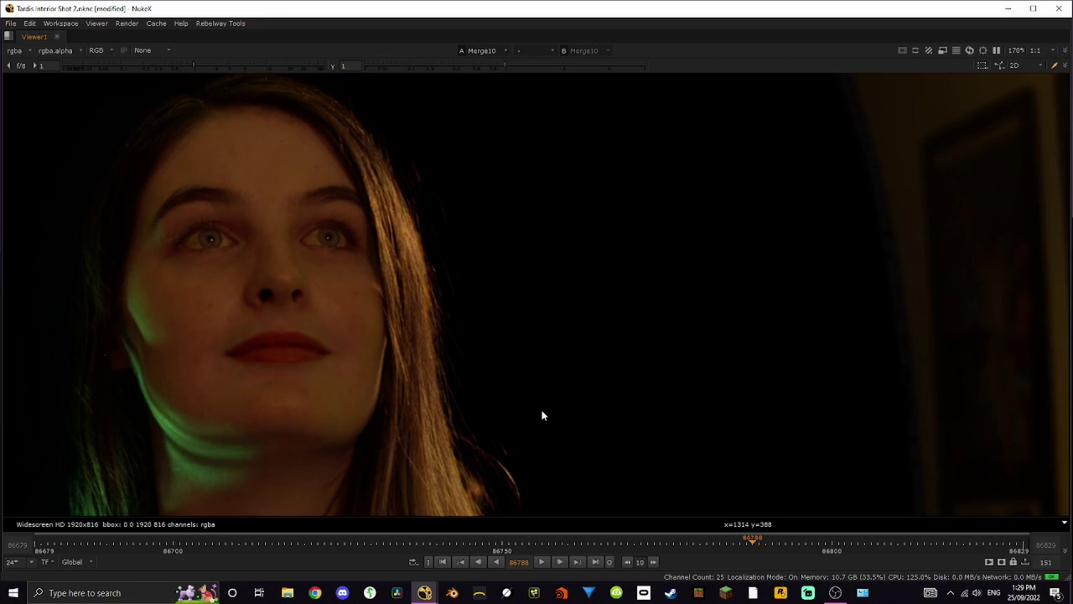
scroll(428, 331, up, 6)
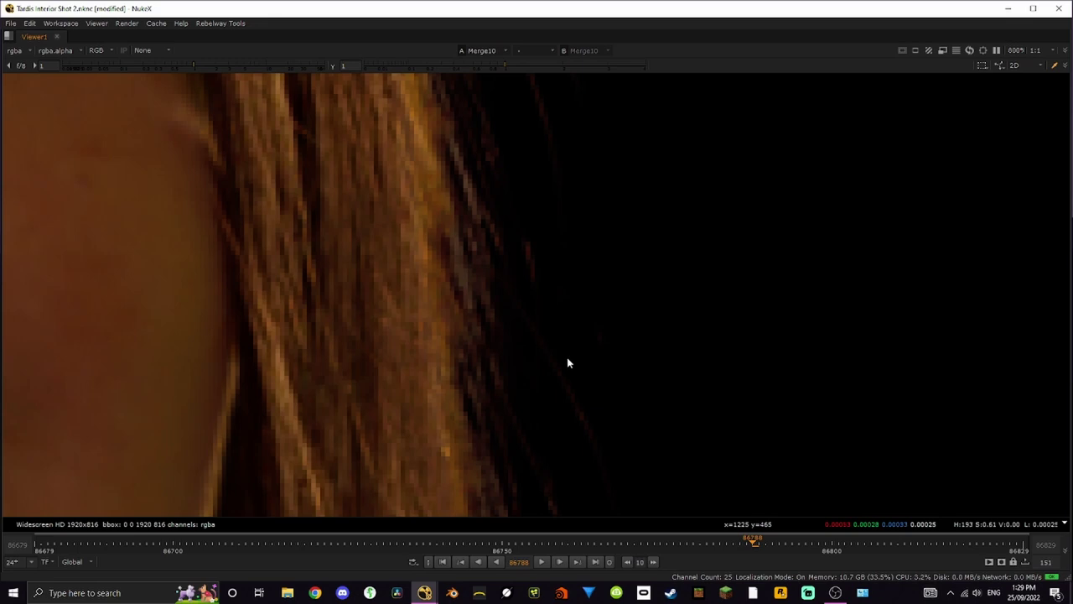
scroll(559, 359, down, 10)
scroll(603, 223, up, 6)
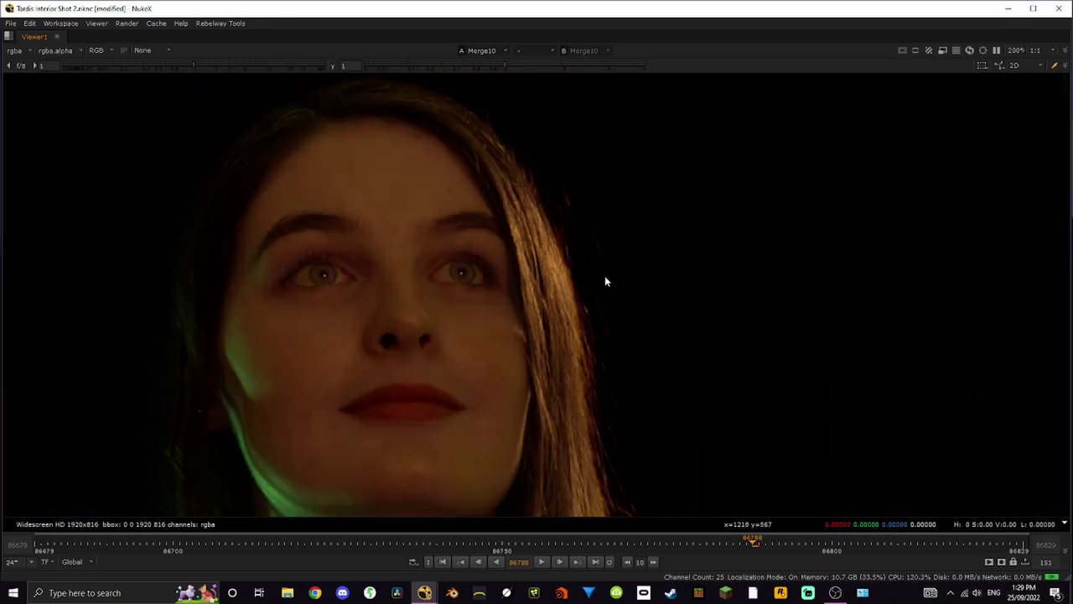
scroll(601, 311, down, 5)
scroll(611, 257, up, 6)
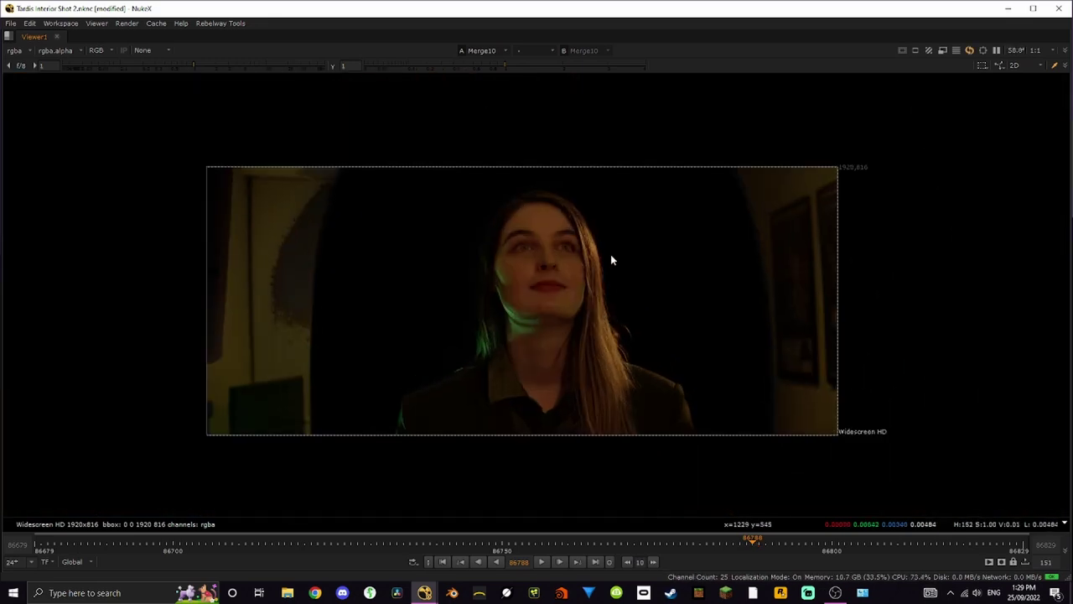
key(space)
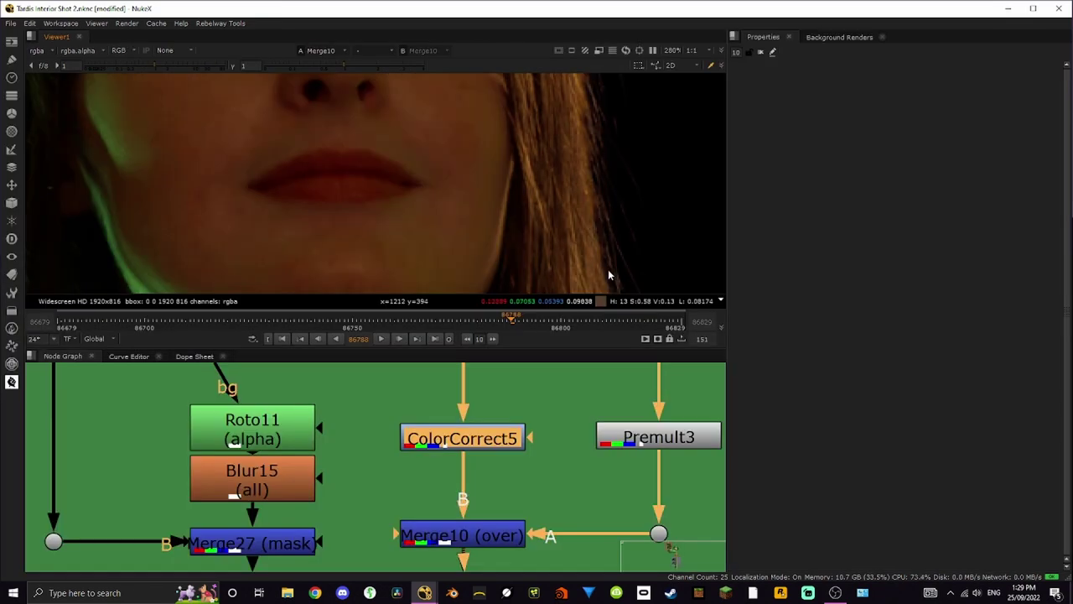
scroll(564, 185, up, 1)
middle_drag(564, 185, 529, 235)
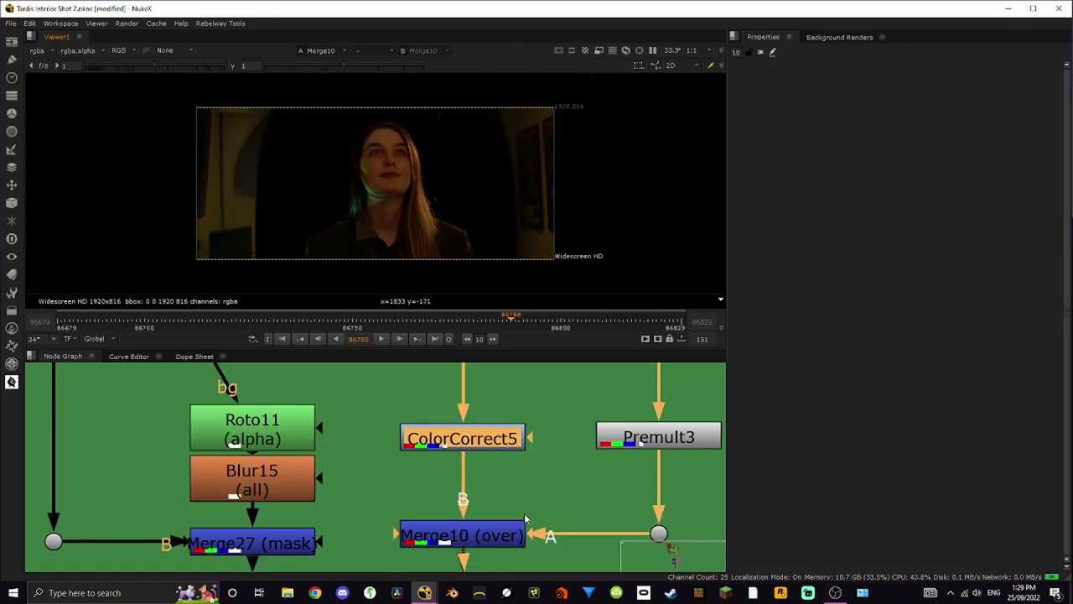
- View the Merge27 (mask) output and examine the small roto-masked collar patch
middle_drag(392, 569, 401, 476)
scroll(400, 475, down, 5)
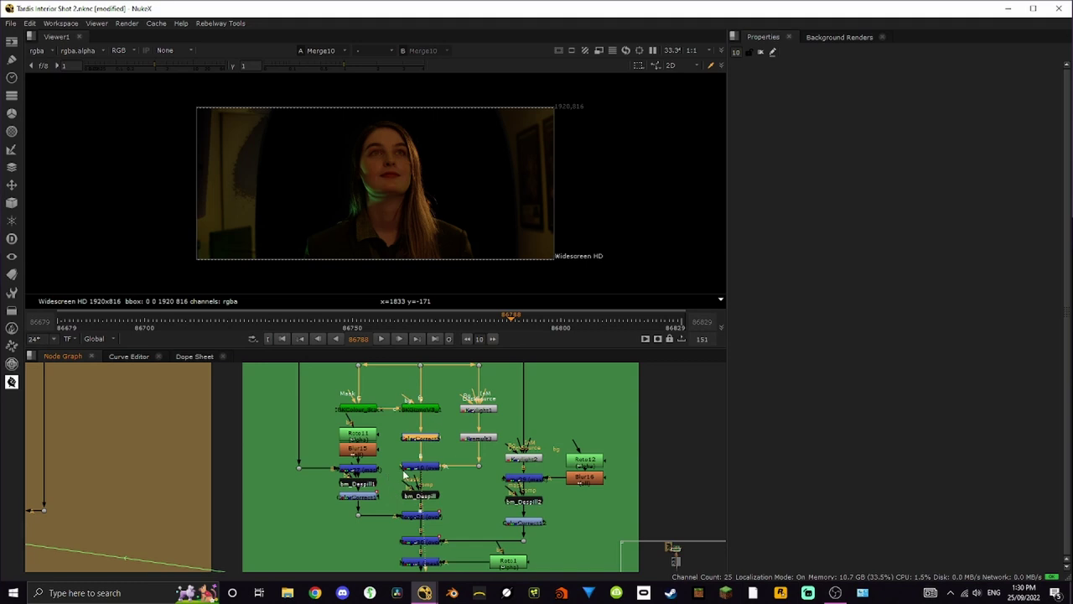
scroll(369, 476, up, 4)
click(375, 460)
key(1)
scroll(355, 240, up, 6)
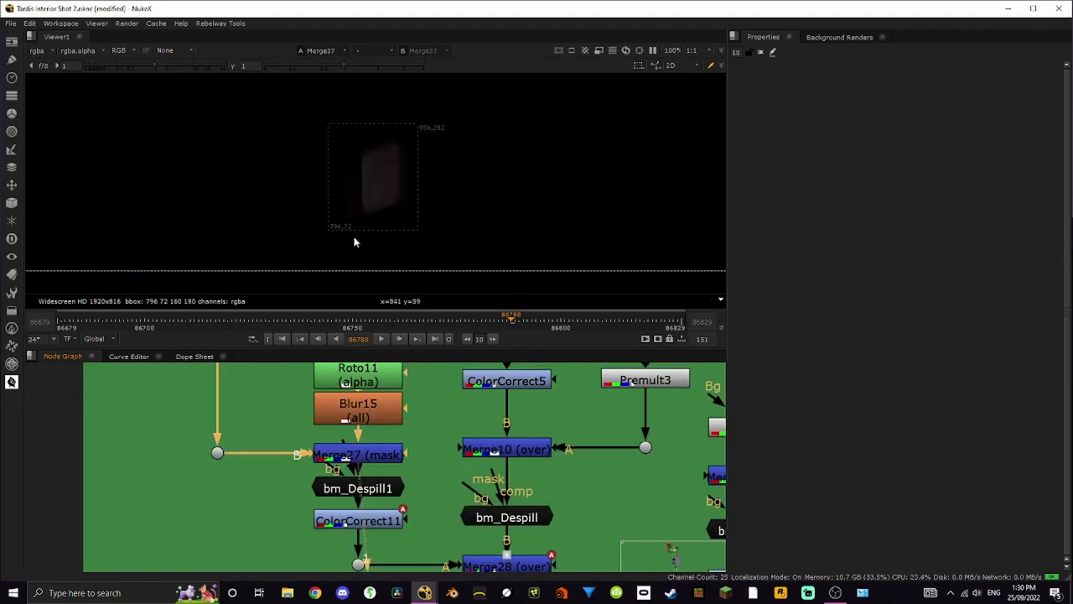
middle_drag(441, 521, 497, 484)
scroll(495, 475, down, 2)
scroll(507, 495, up, 3)
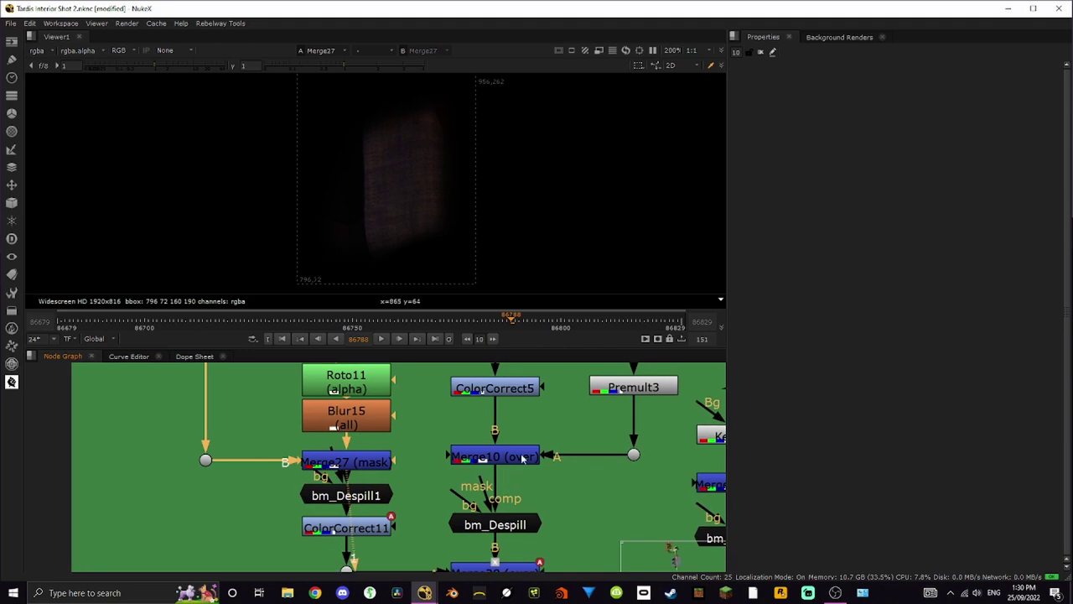
- View Merge10 (over) at frame 86721 and inspect the green-lit collar edge up close
click(495, 457)
key(1)
drag(177, 319, 232, 319)
scroll(502, 143, up, 4)
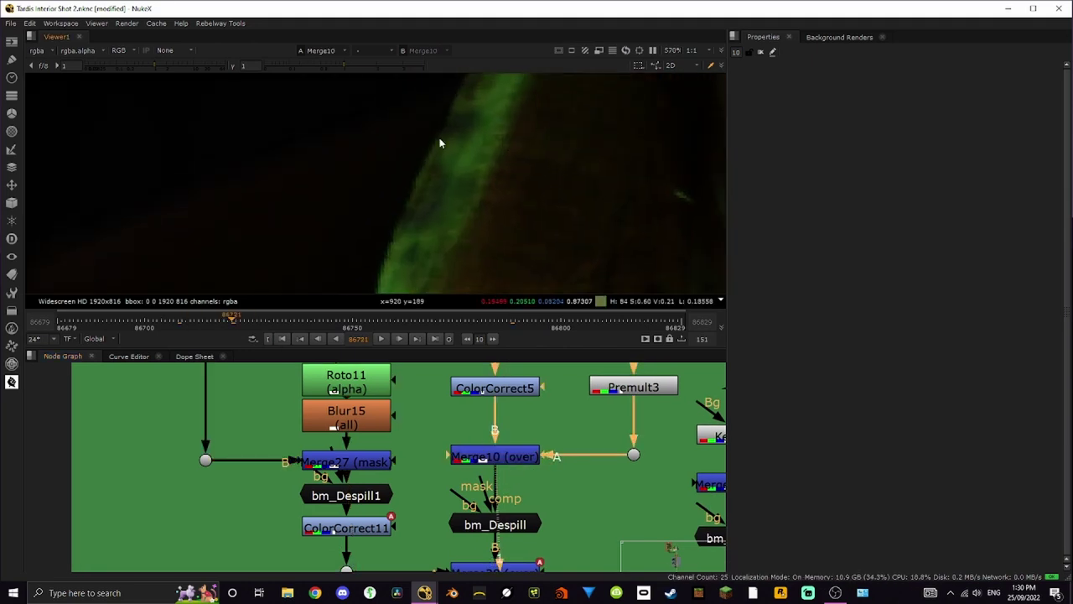
- Follow the collar patch in the viewer from Merge27 (mask) through bm_Despill1 to ColorCorrect11
click(373, 463)
key(1)
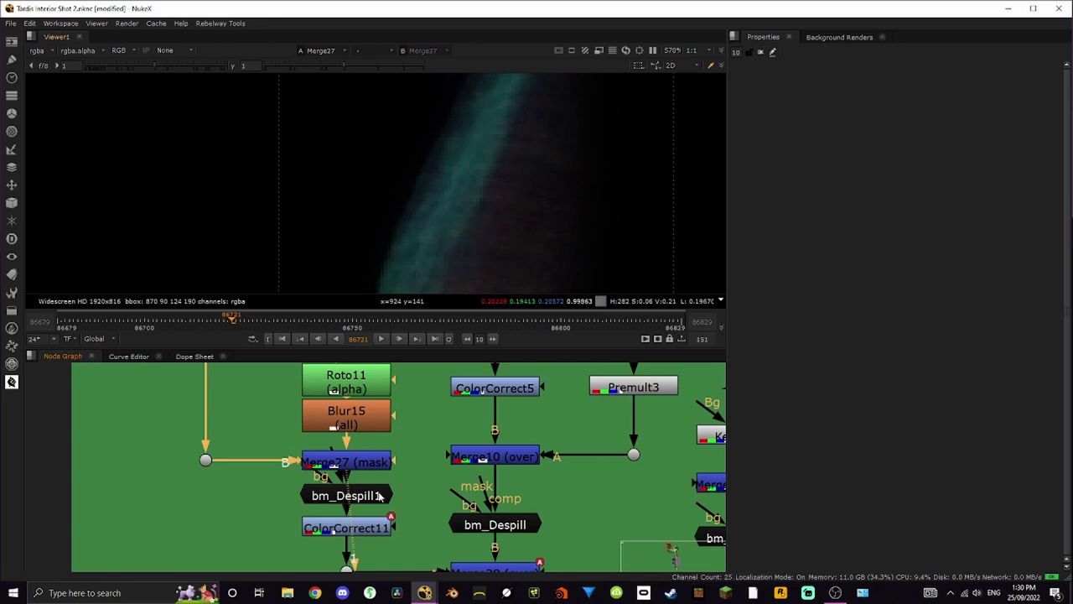
key(1)
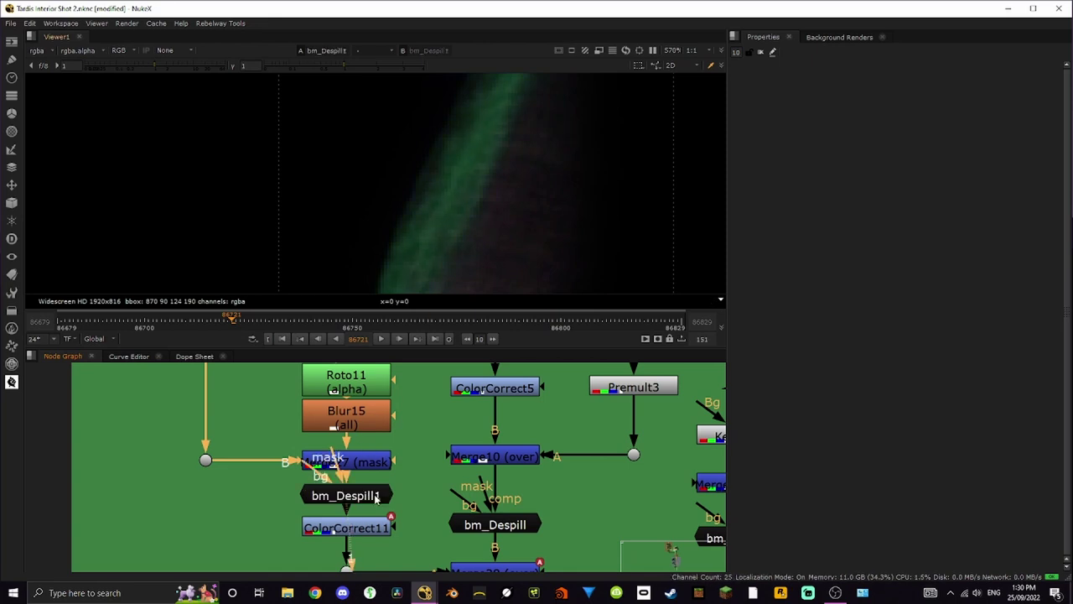
middle_drag(546, 263, 580, 166)
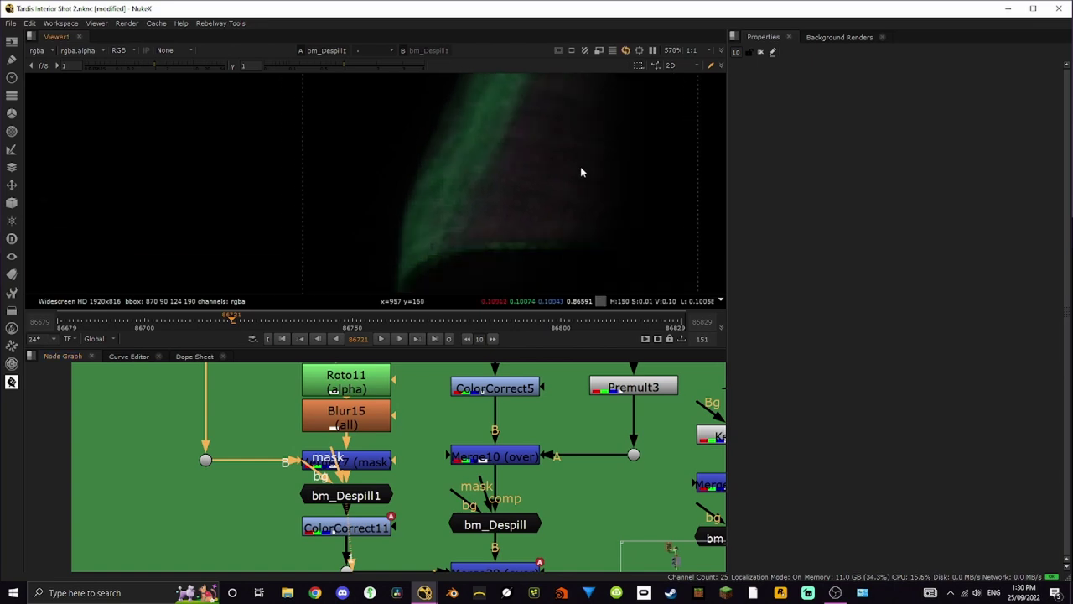
click(381, 528)
key(1)
- View the Merge28 (over) result and examine how the collar patch blends into the main key
middle_drag(449, 512, 442, 478)
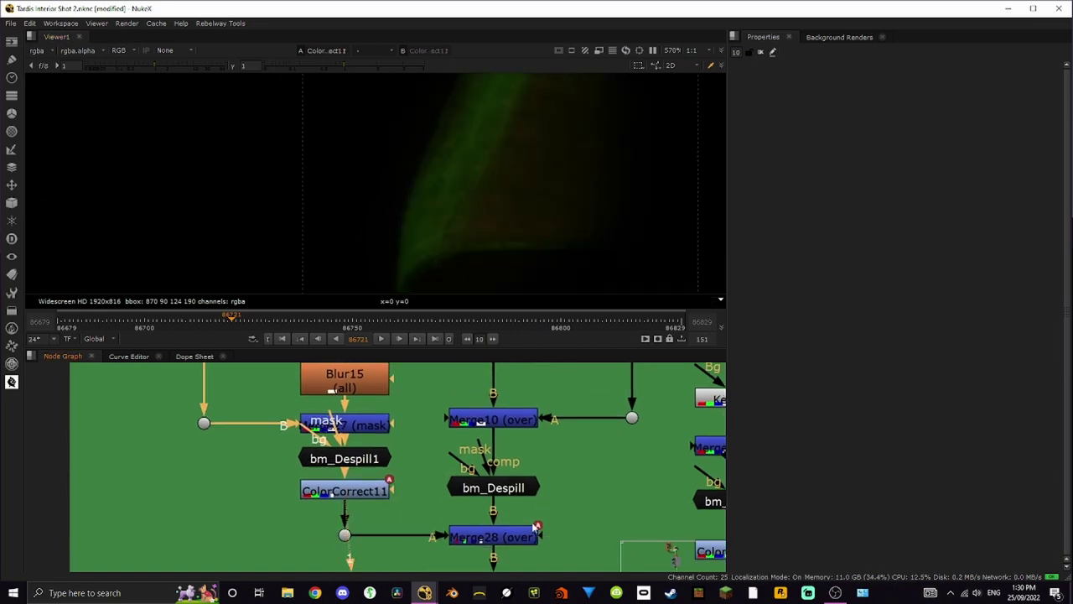
click(513, 535)
key(1)
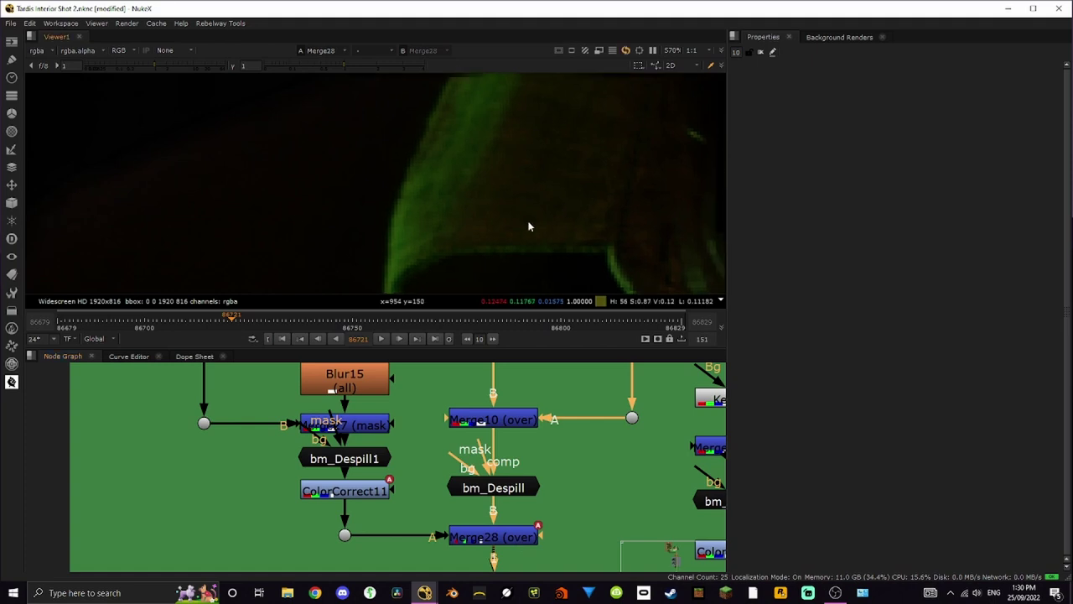
scroll(516, 258, down, 3)
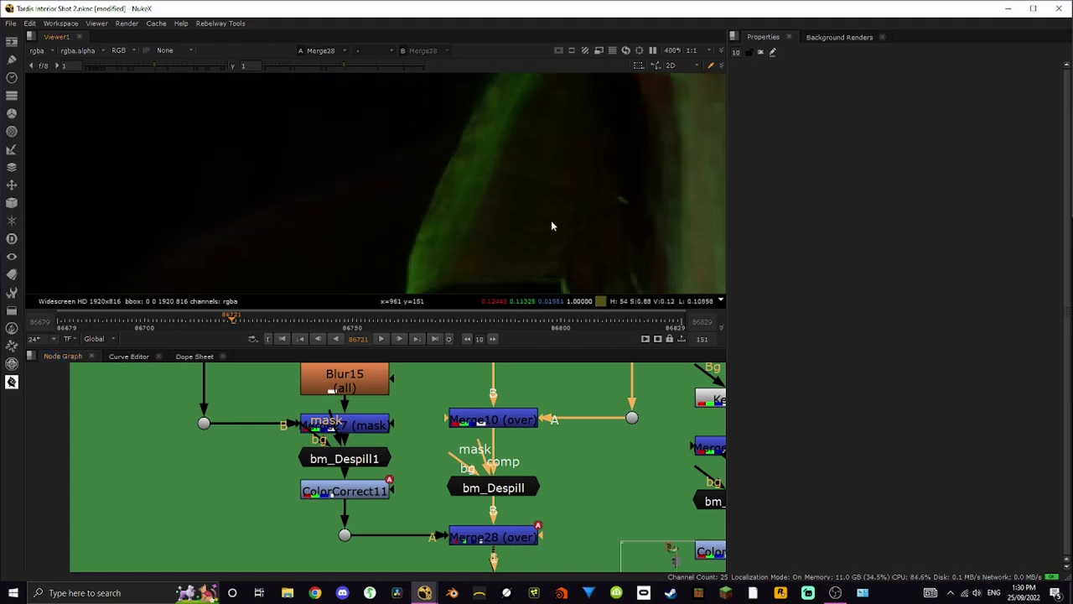
scroll(556, 205, up, 3)
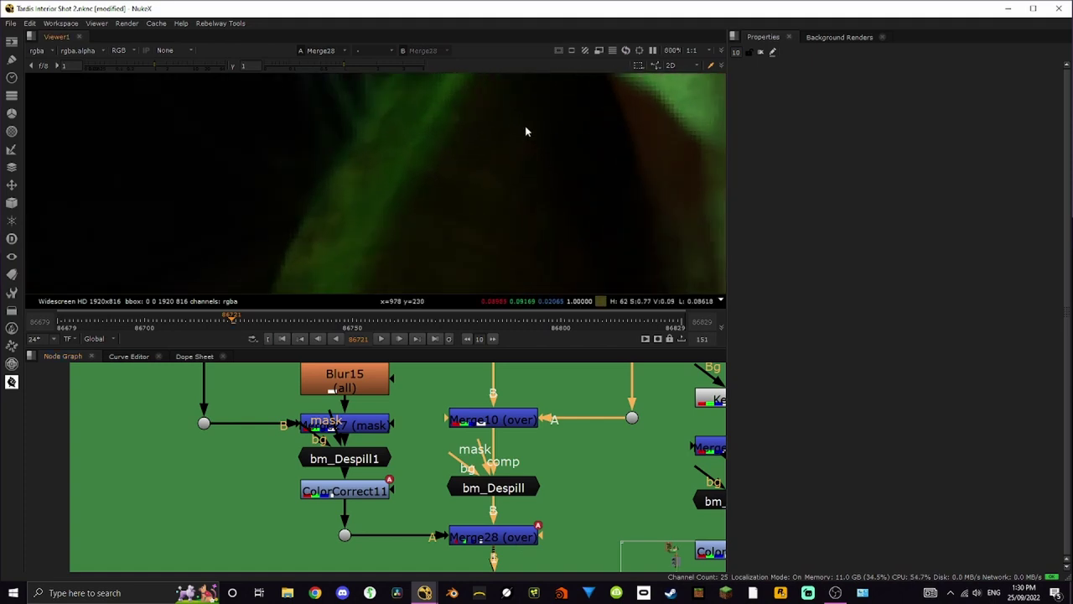
scroll(486, 201, down, 8)
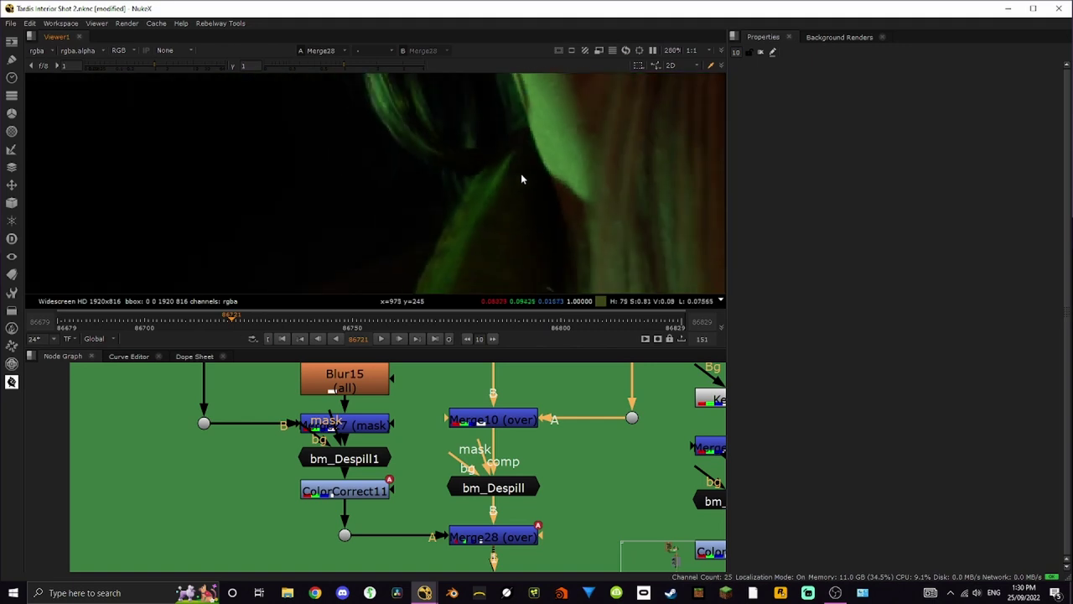
scroll(536, 188, down, 6)
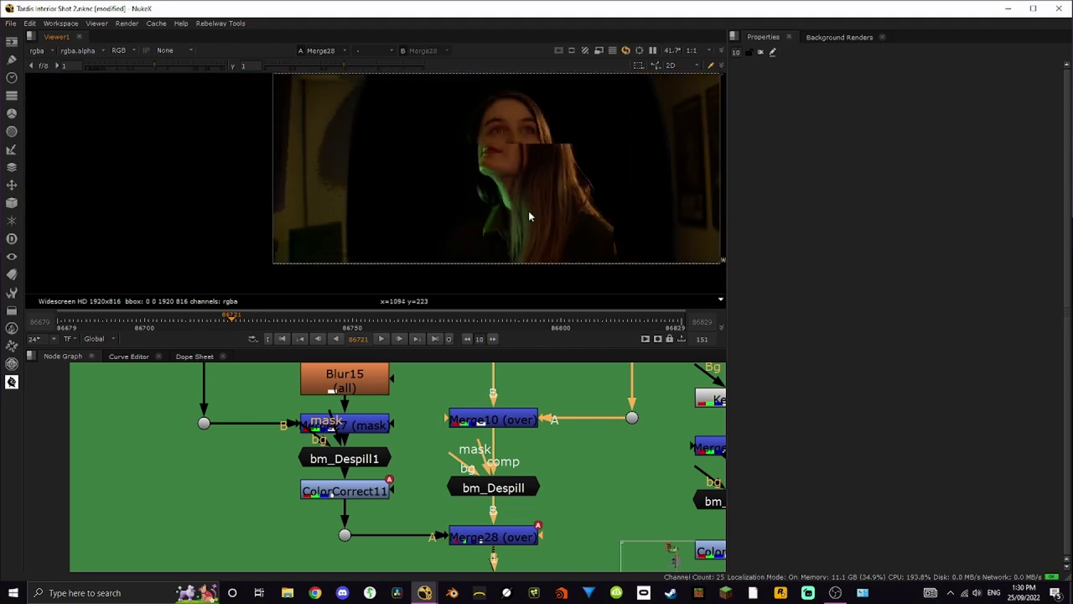
scroll(495, 210, up, 2)
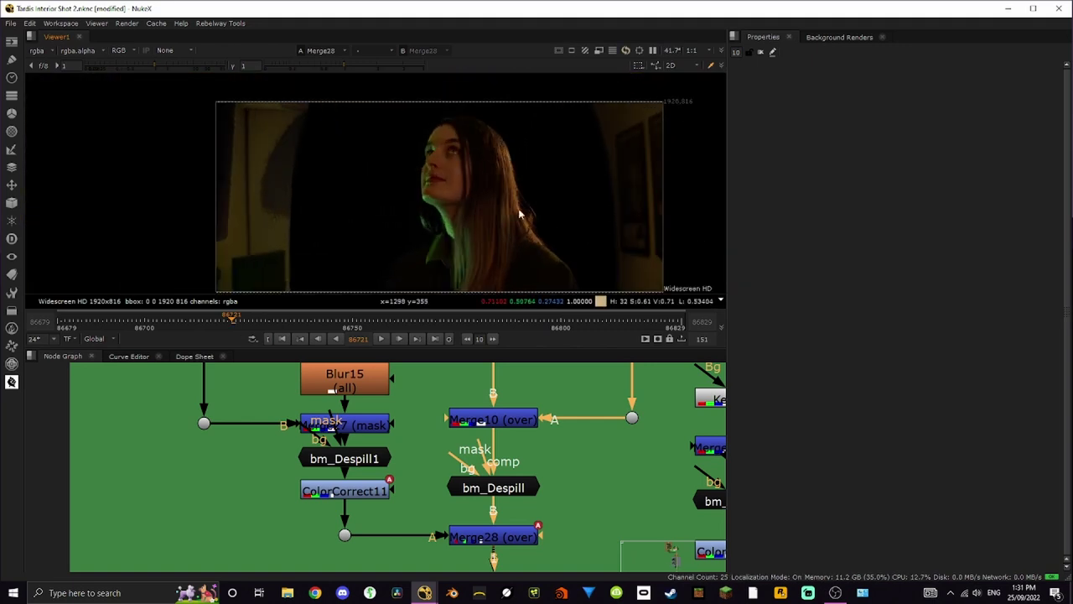
scroll(516, 210, down, 1)
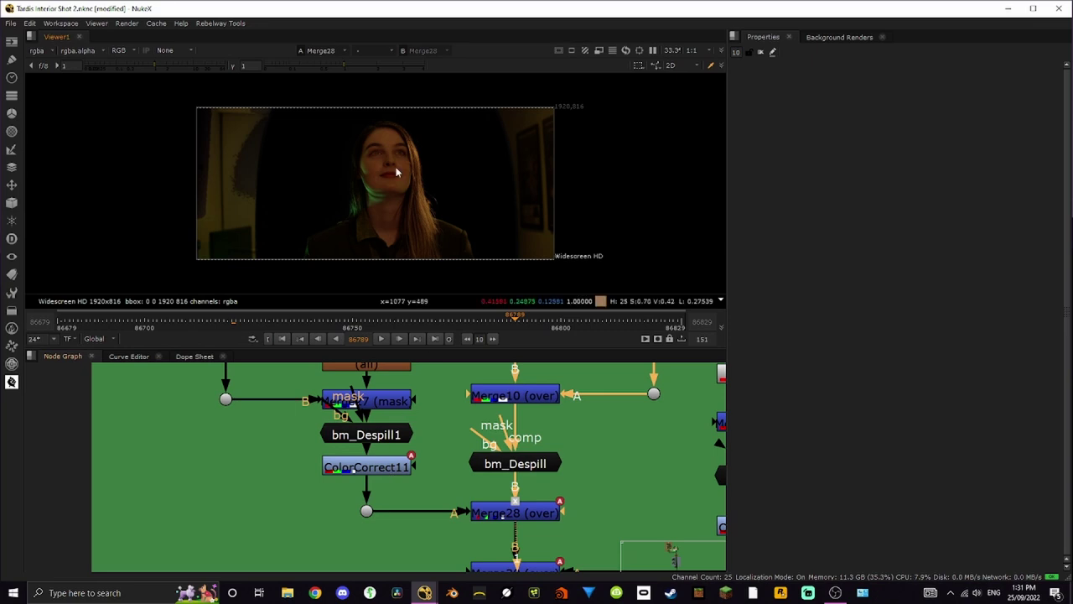
- View the Merge1 (mask) result, where Roto1 masks the combined key
middle_drag(596, 518, 501, 419)
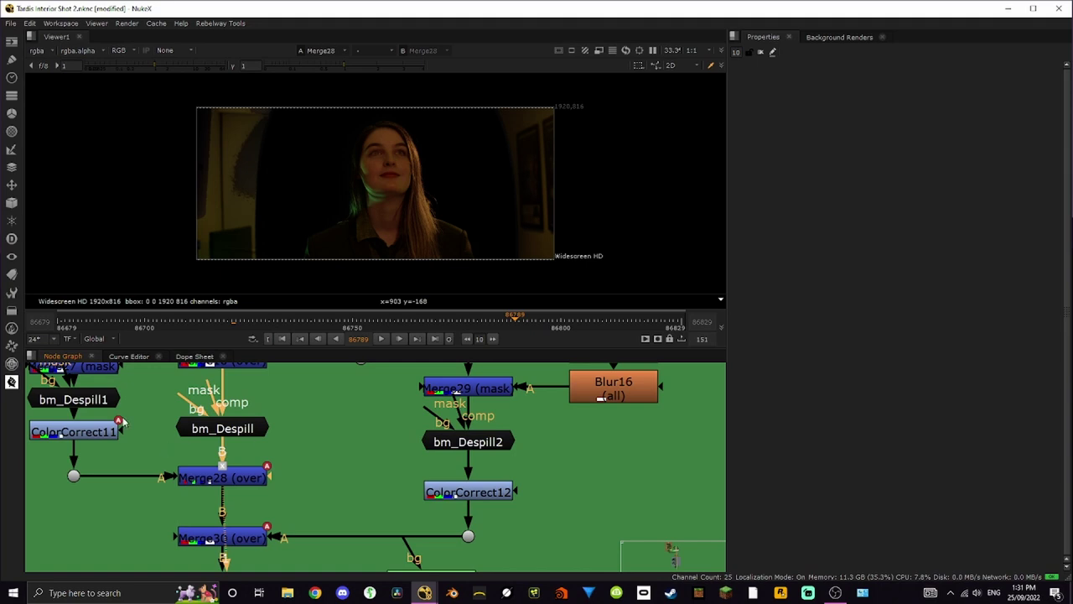
middle_drag(383, 486, 588, 409)
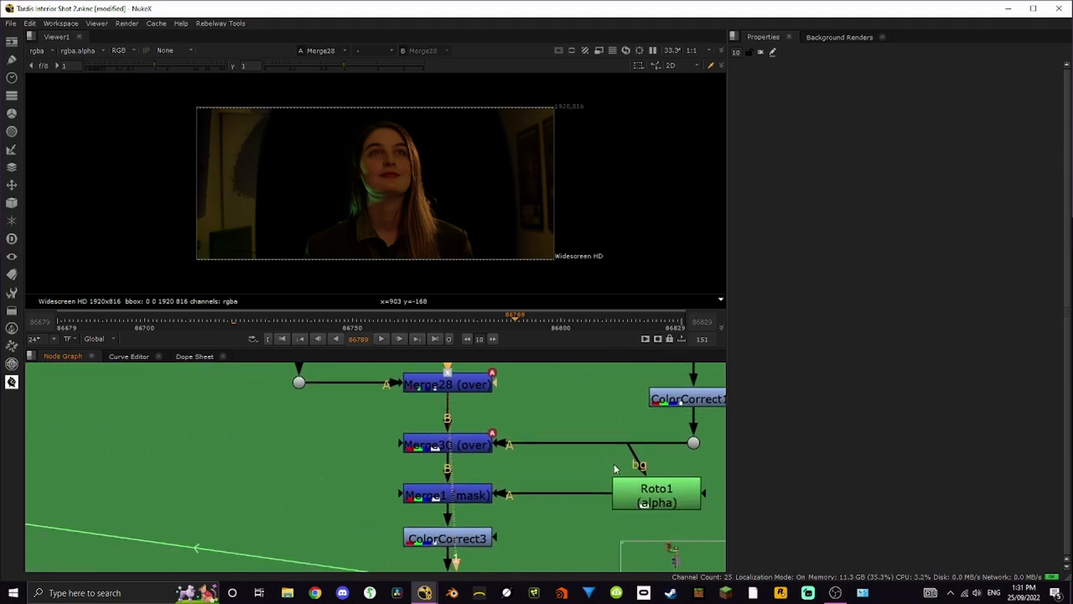
middle_drag(614, 468, 508, 433)
click(365, 466)
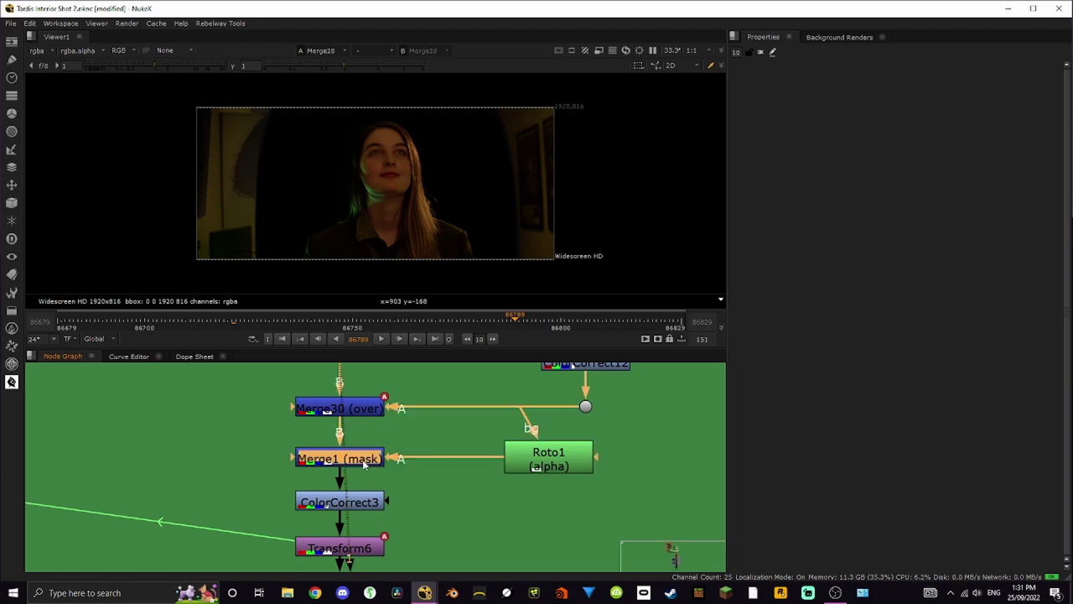
key(1)
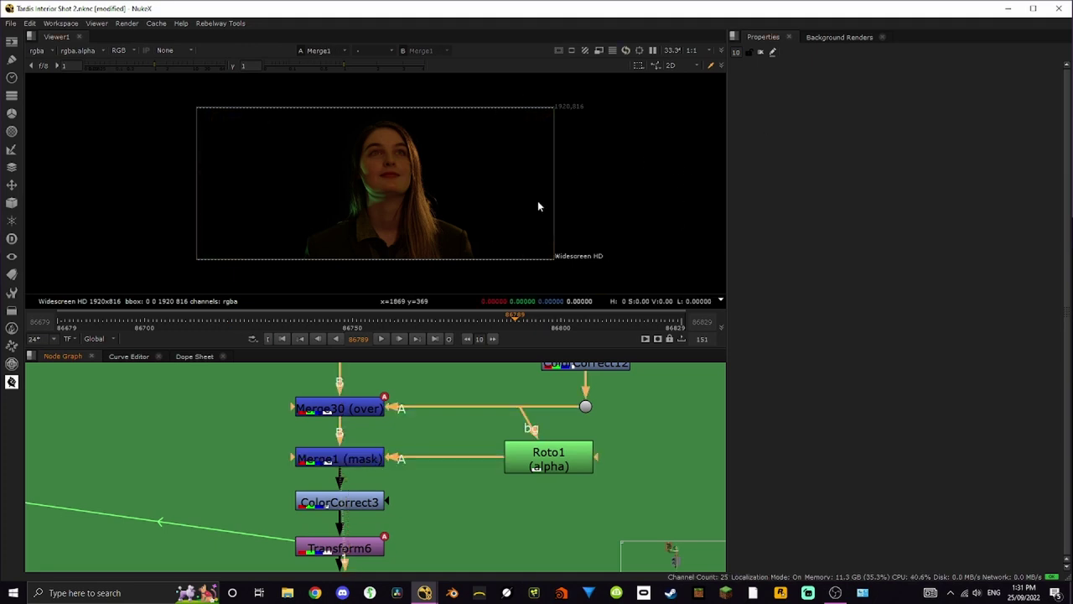
- Toggle Merge1 (mask) off and on repeatedly to compare the frame with and without the garbage matte, leaving it enabled
click(352, 462)
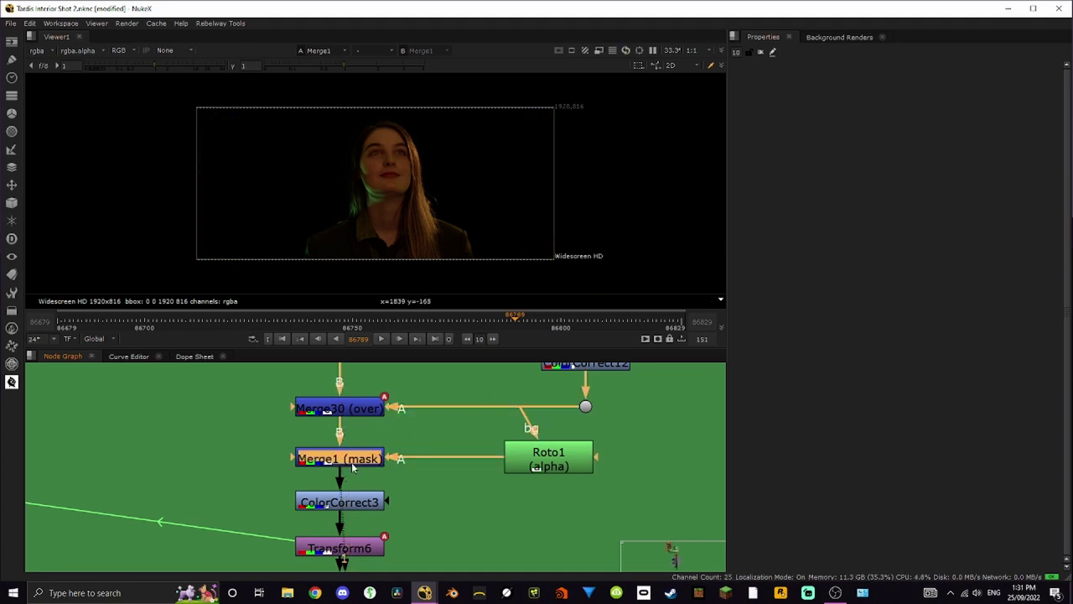
key(d)
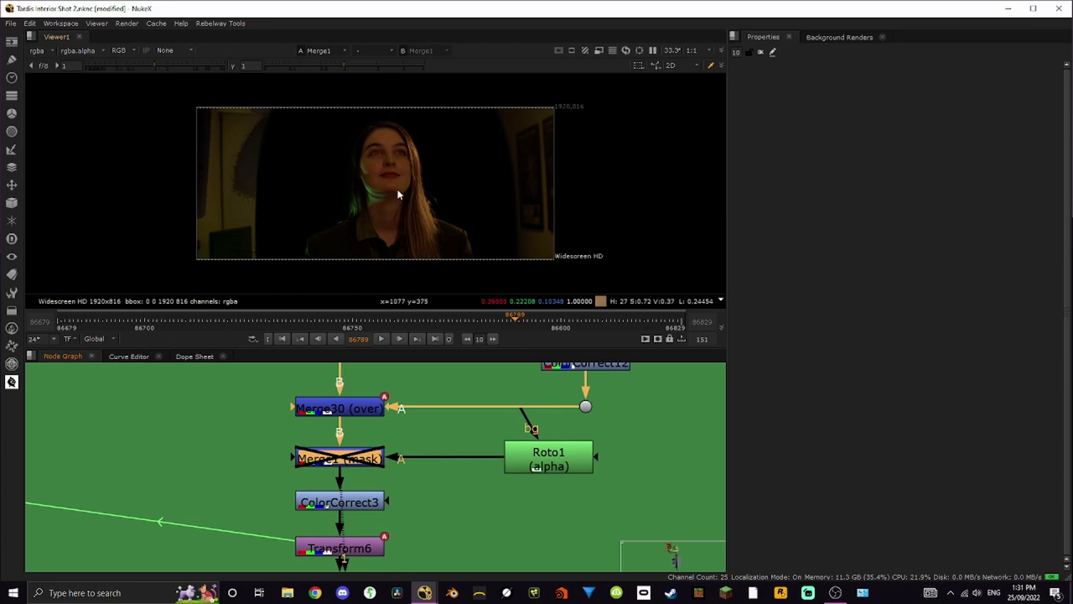
key(d)
key(d)
key(d)
key(d)
key(d)
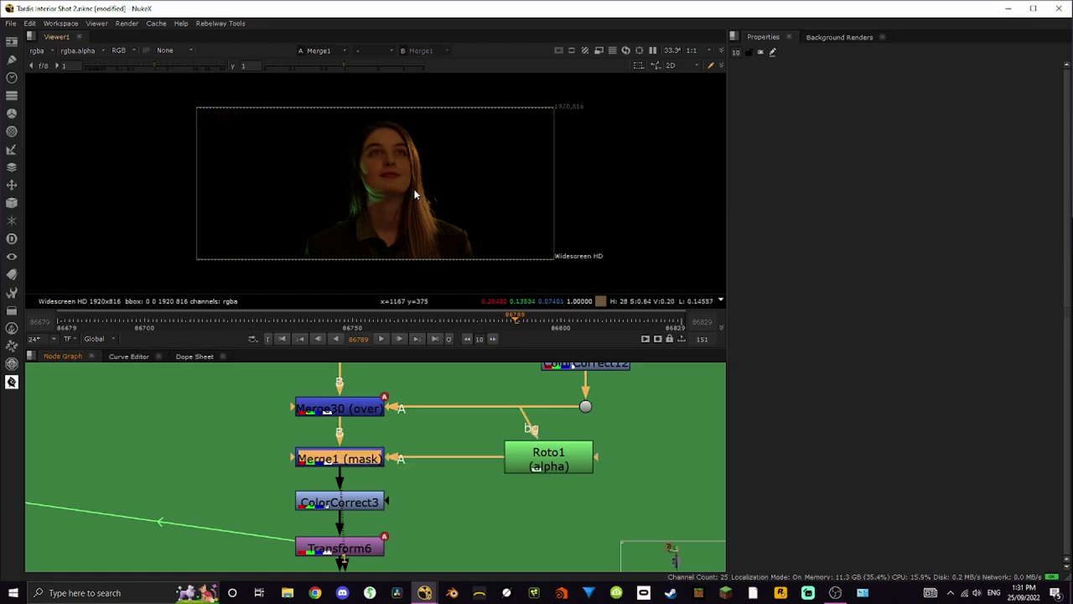
- View the ColorCorrect3 result below Merge1 (mask) and examine the grade on the woman's face up close
middle_drag(413, 540, 494, 472)
click(420, 434)
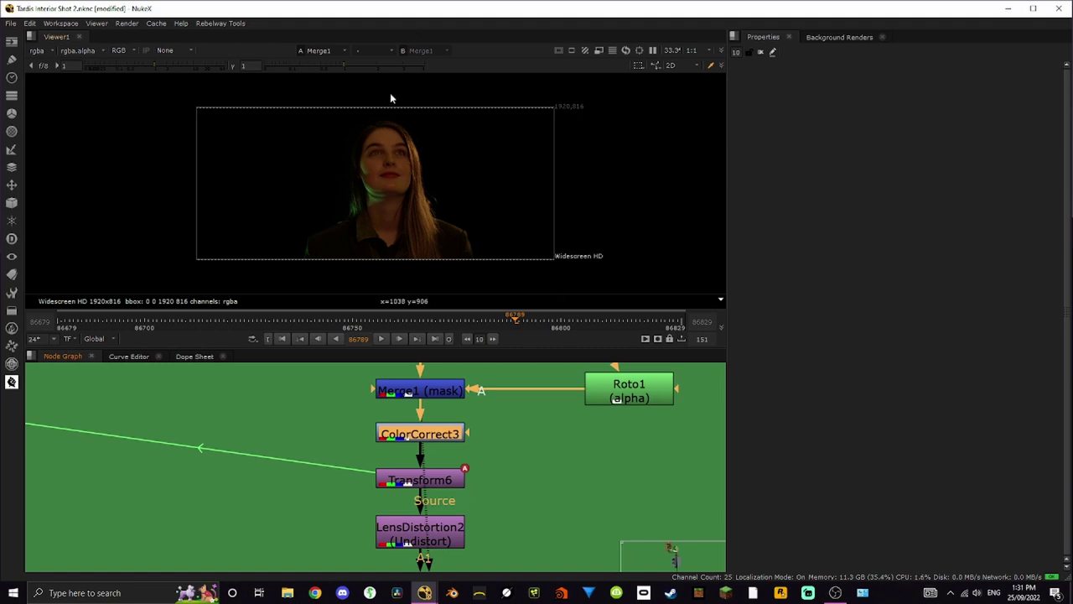
scroll(385, 186, up, 3)
scroll(452, 196, up, 3)
key(1)
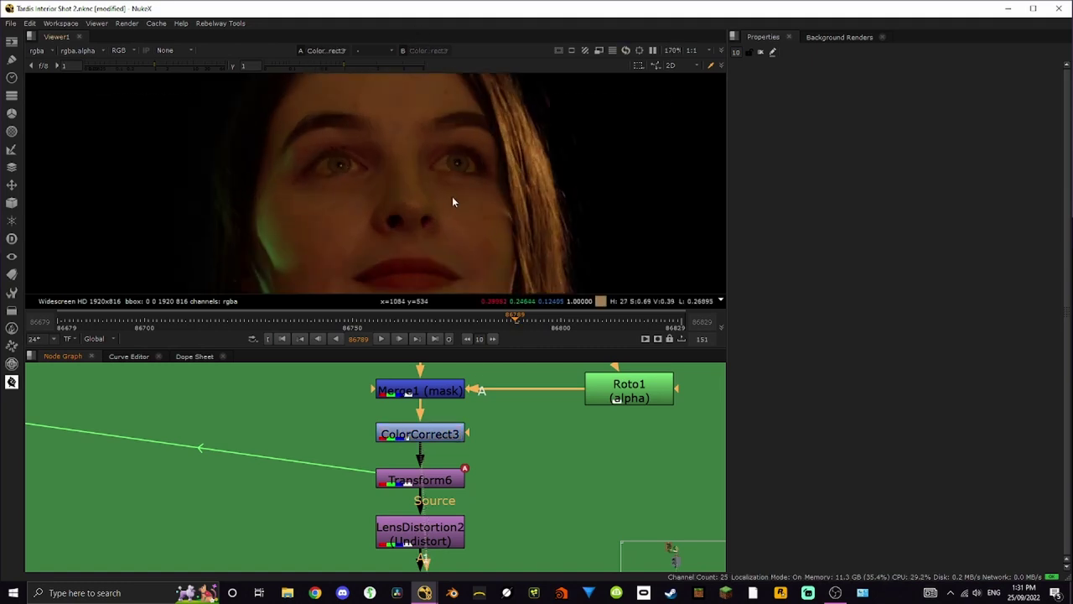
middle_drag(481, 209, 498, 160)
- Toggle ColorCorrect3 off and on repeatedly to compare the eyes and green-lit cheek, leaving it enabled with the whole frame in view
click(453, 435)
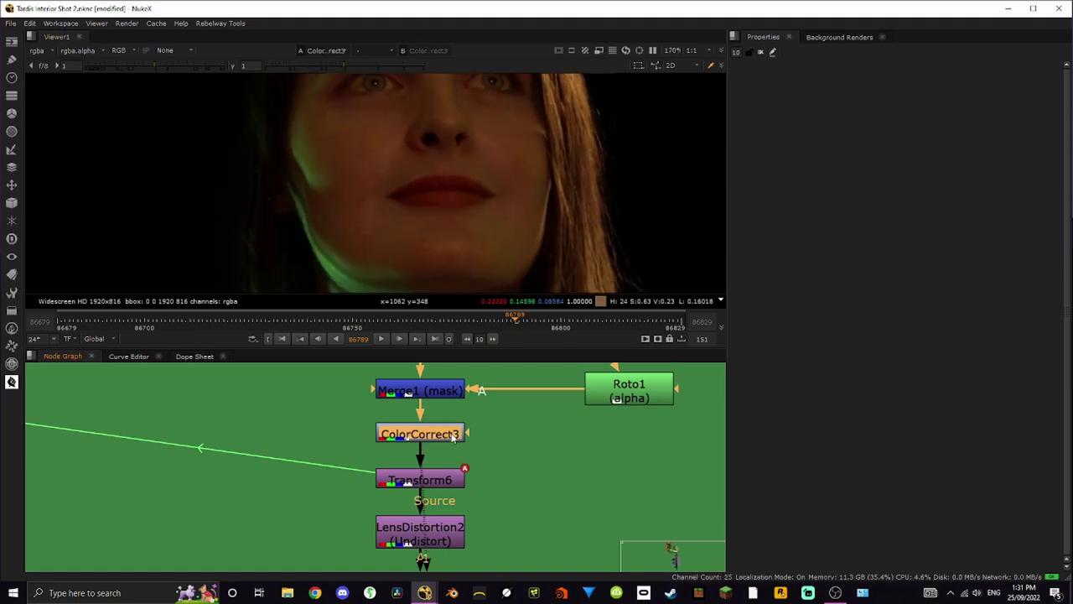
key(d)
scroll(450, 139, up, 3)
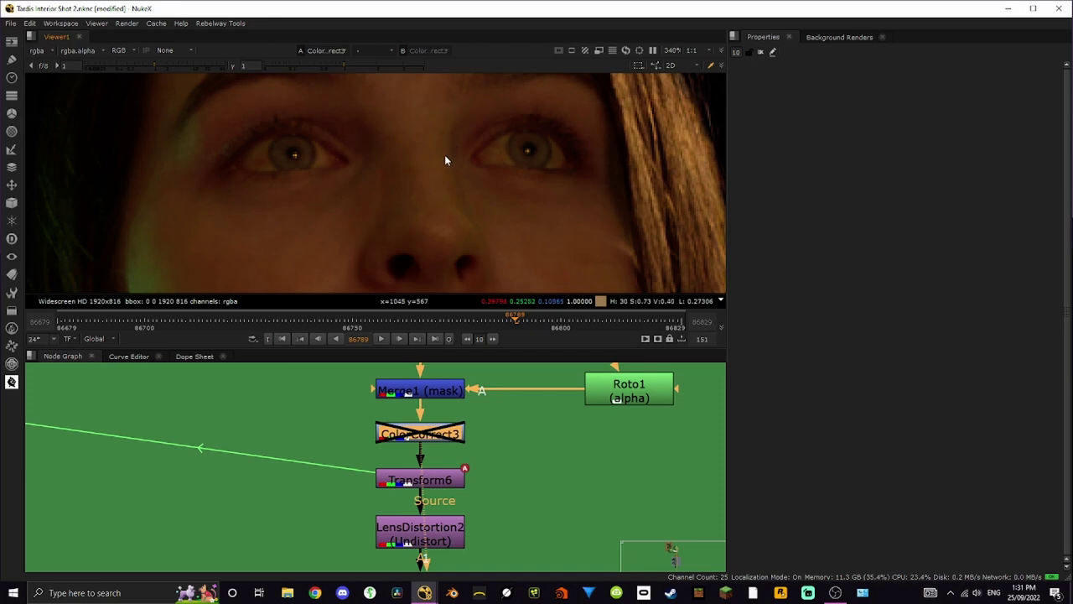
key(d)
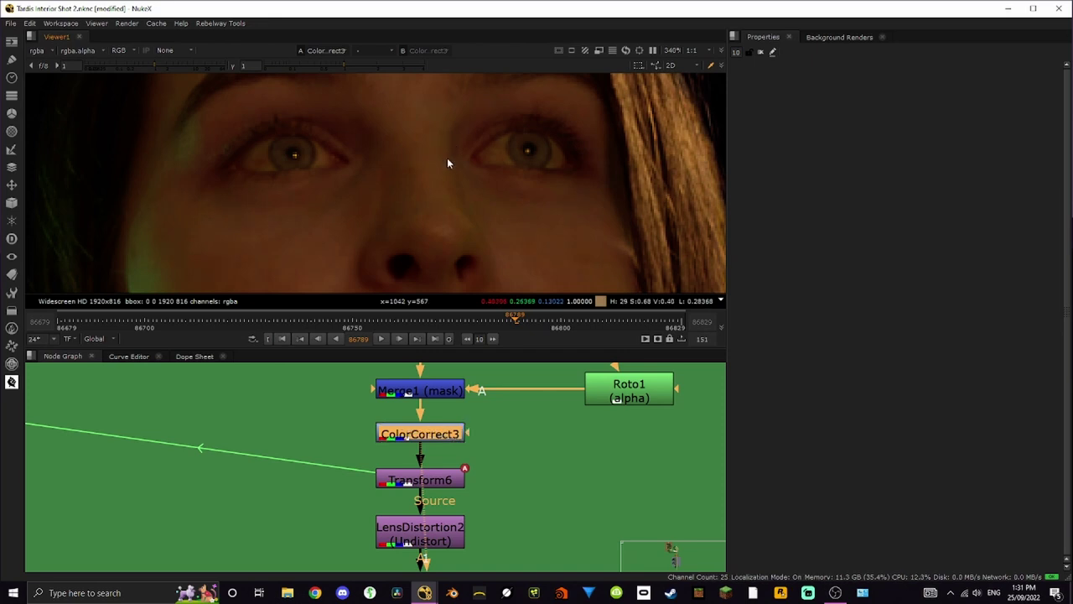
key(d)
middle_drag(447, 158, 556, 151)
key(d)
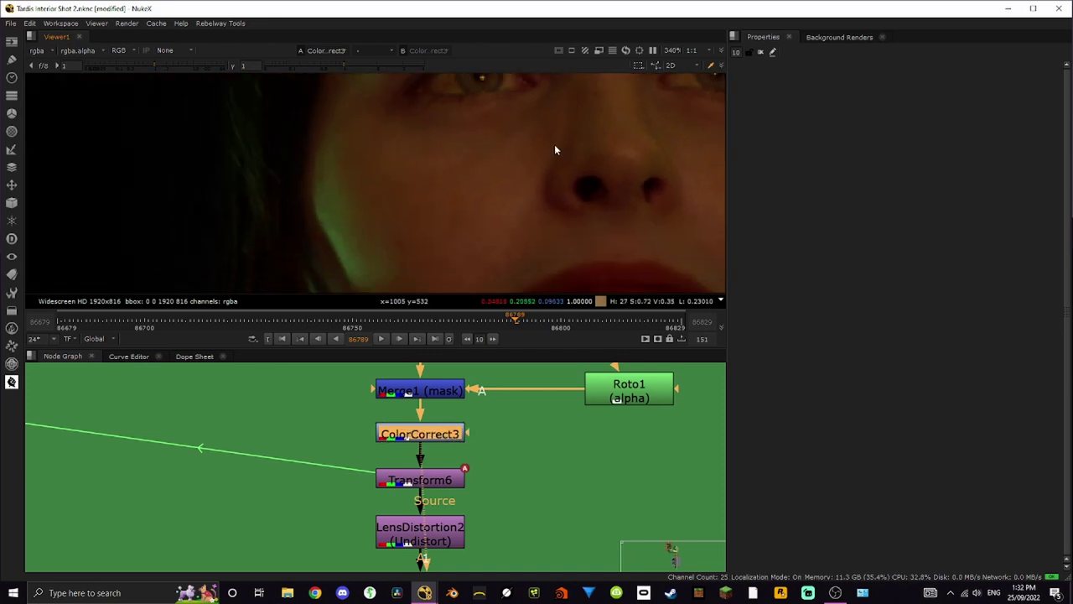
scroll(582, 144, up, 1)
key(d)
key(d)
key(d)
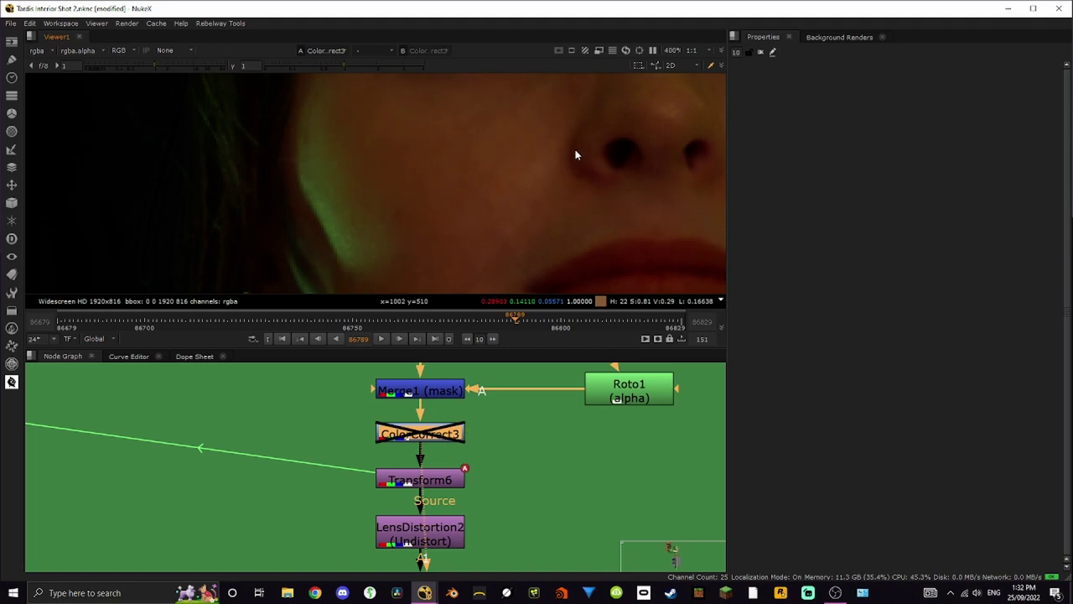
key(d)
key(d)
key(d)
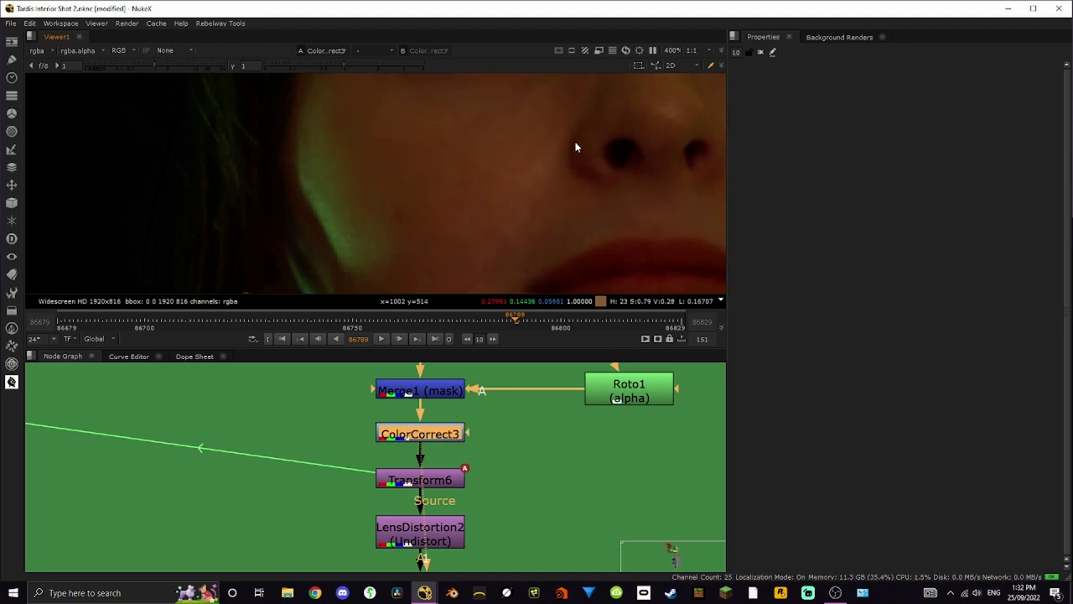
key(f)
scroll(378, 166, up, 1)
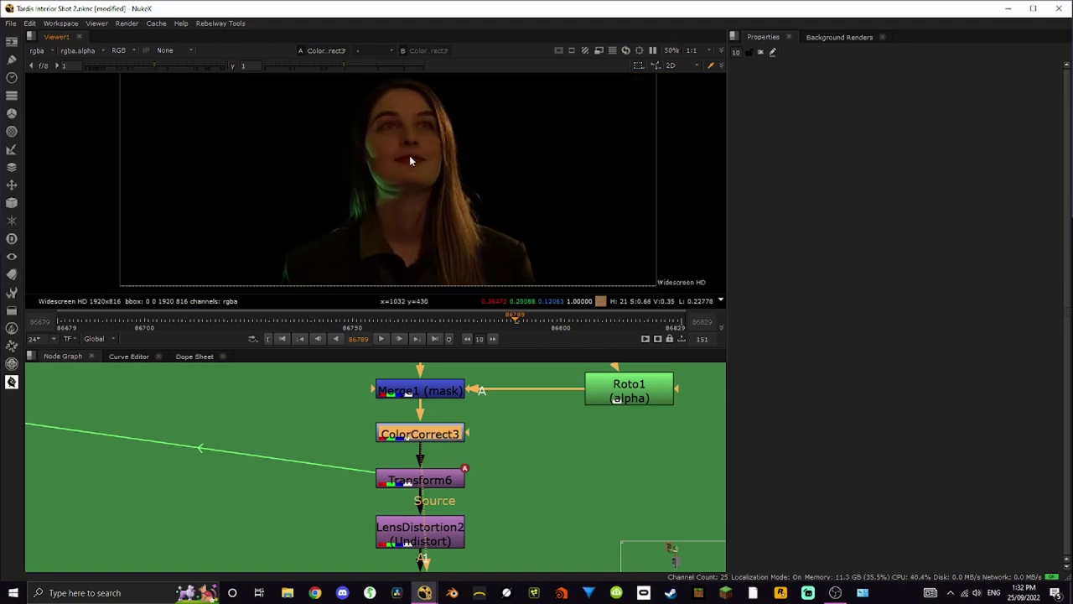
- View the Transform6 result and open its properties to inspect the translate and scale settings
click(455, 490)
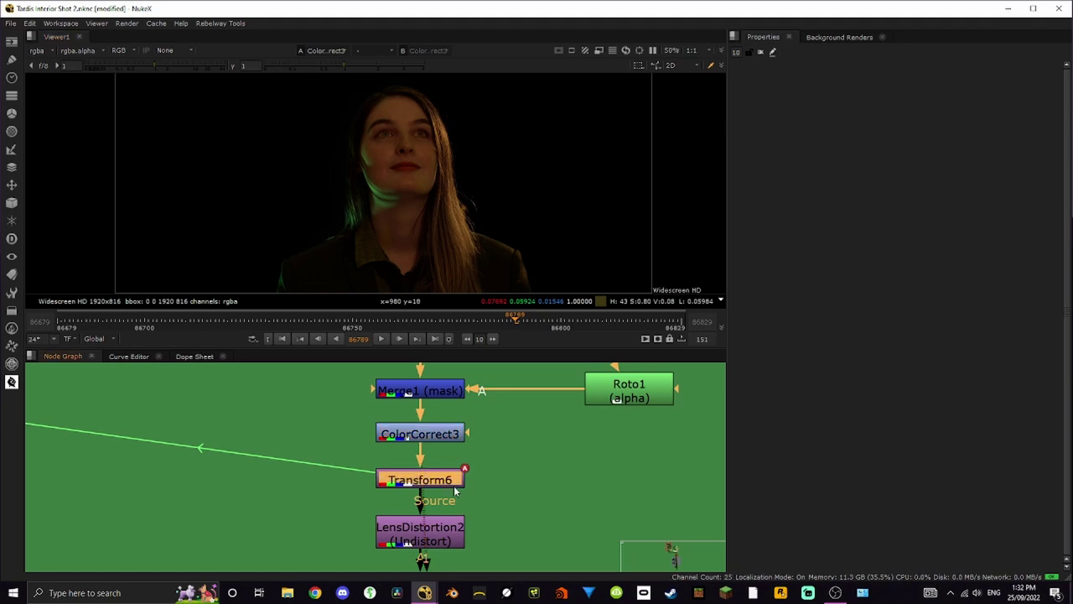
key(1)
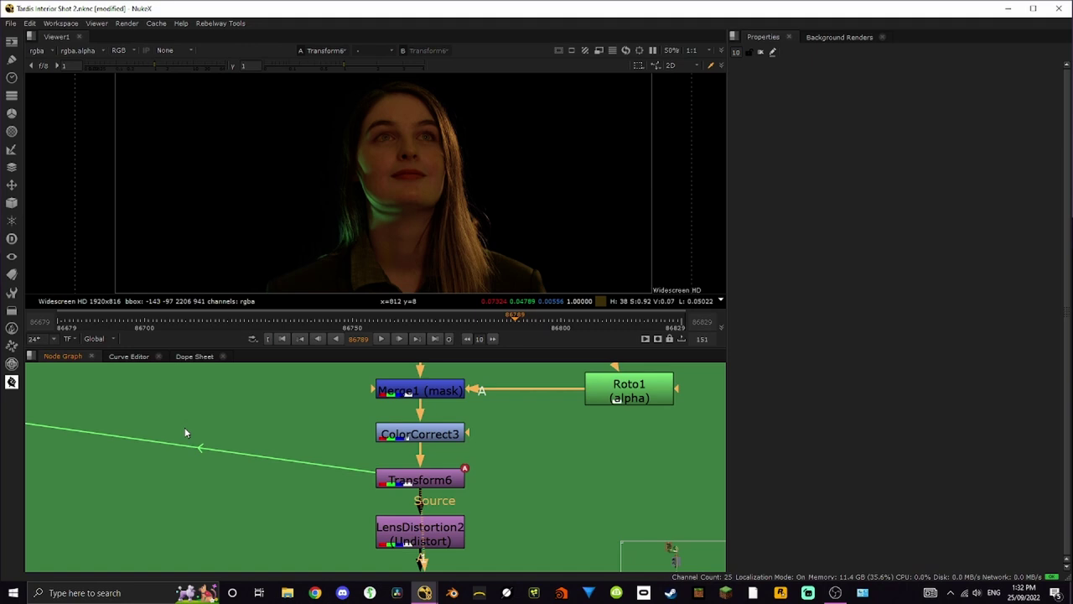
double_click(431, 481)
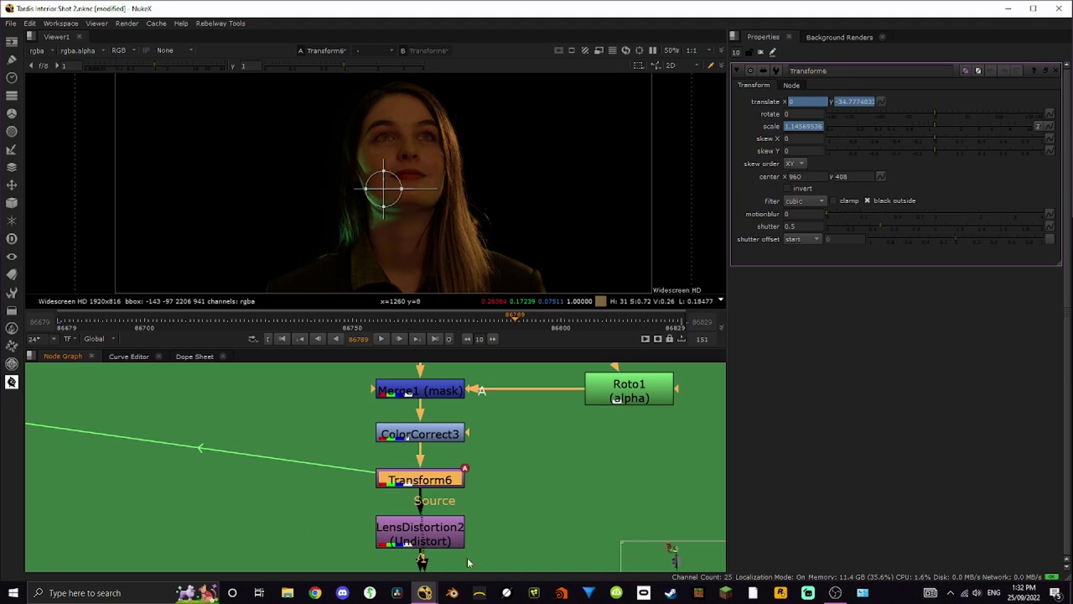
- View the LensDistortion2 (Undistort) result and toggle the node off and on to compare, leaving it enabled
middle_drag(484, 532, 549, 486)
click(549, 486)
key(1)
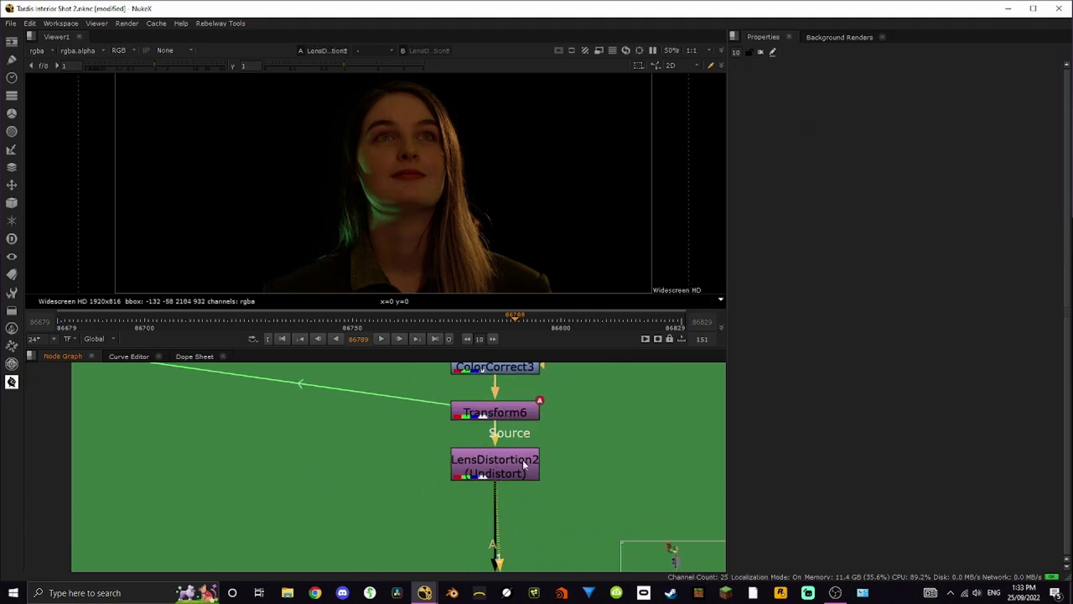
click(524, 465)
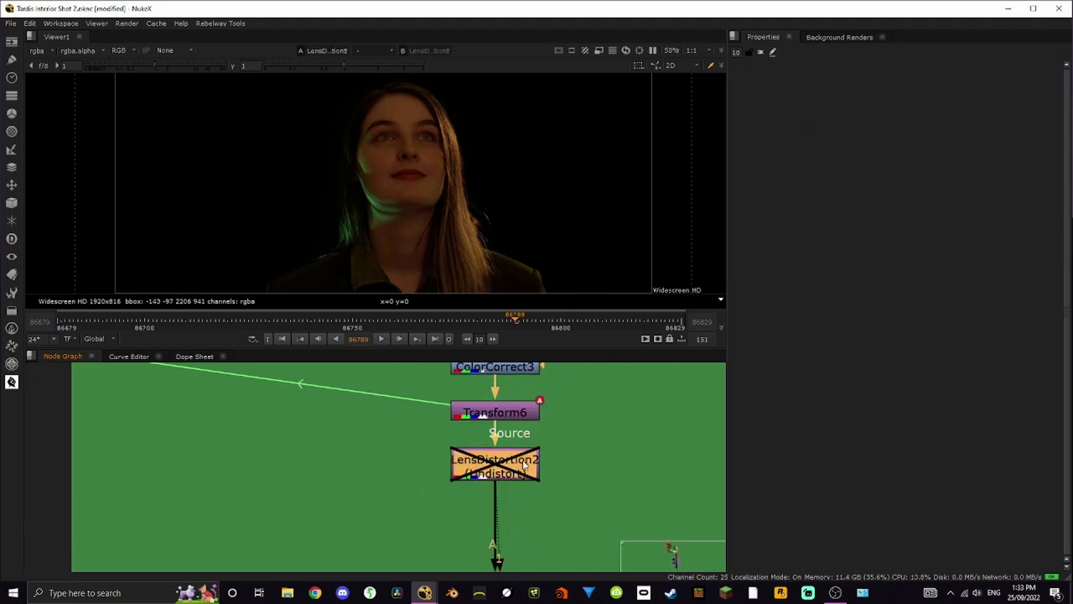
key(d)
key(d)
key(d)
key(d)
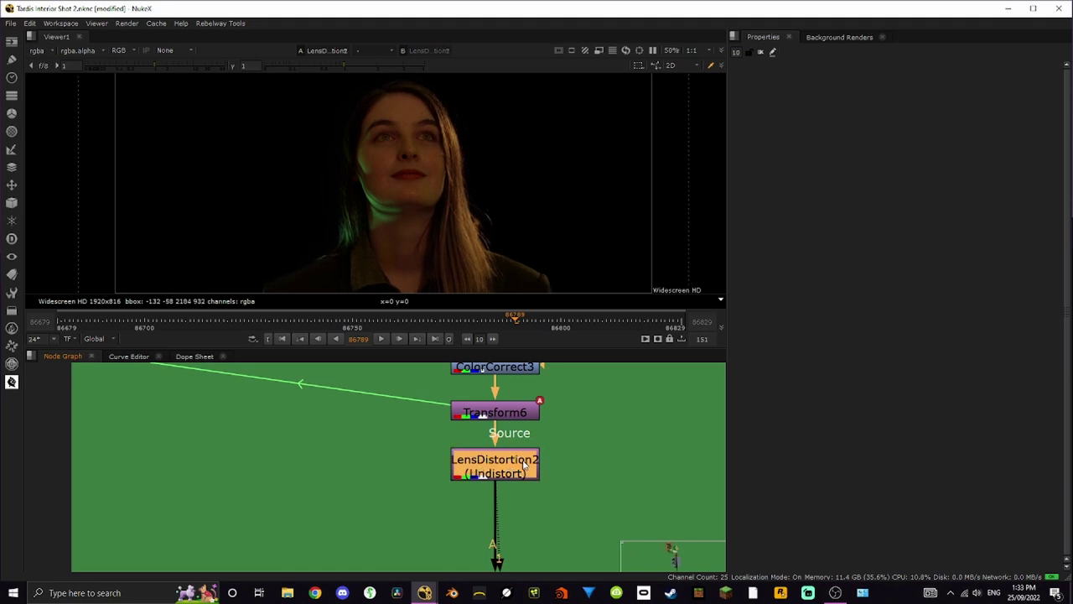
- Survey the Background section of the node graph and view its final Keymix1 result
scroll(559, 524, down, 3)
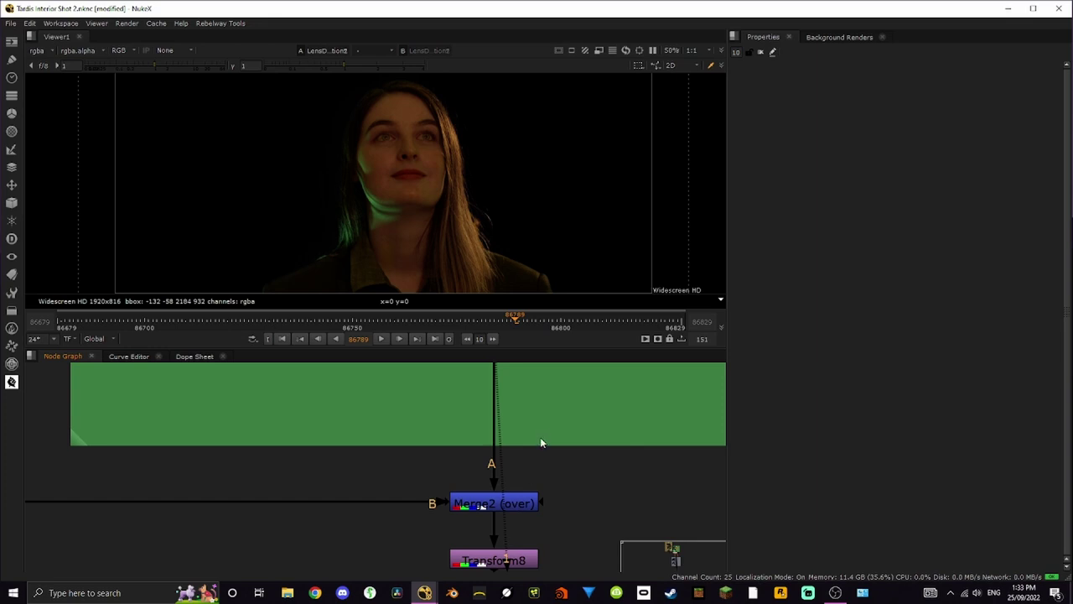
scroll(503, 499, down, 8)
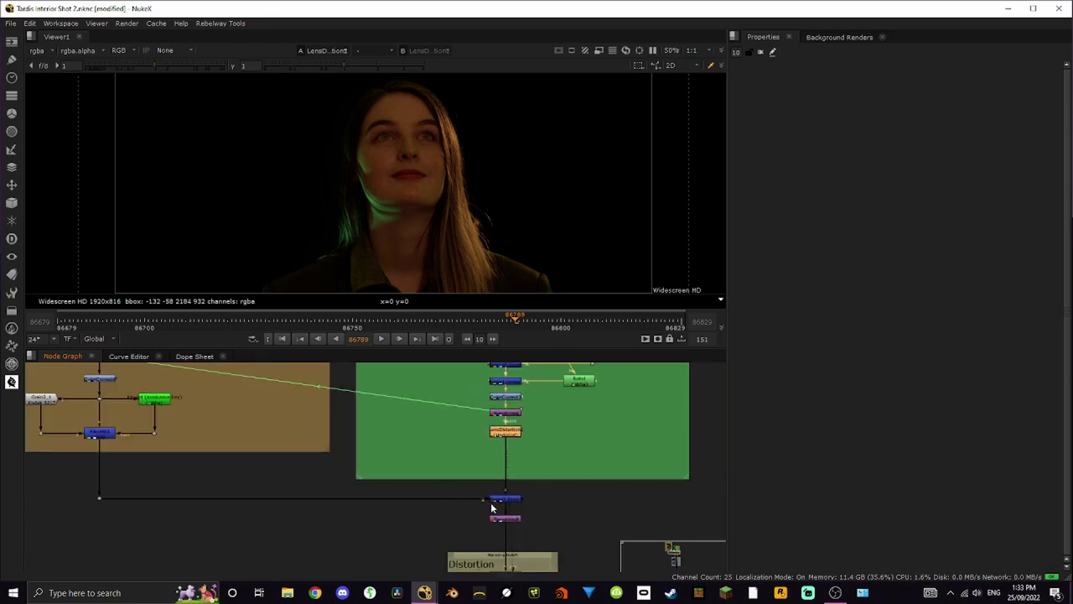
middle_drag(305, 490, 460, 539)
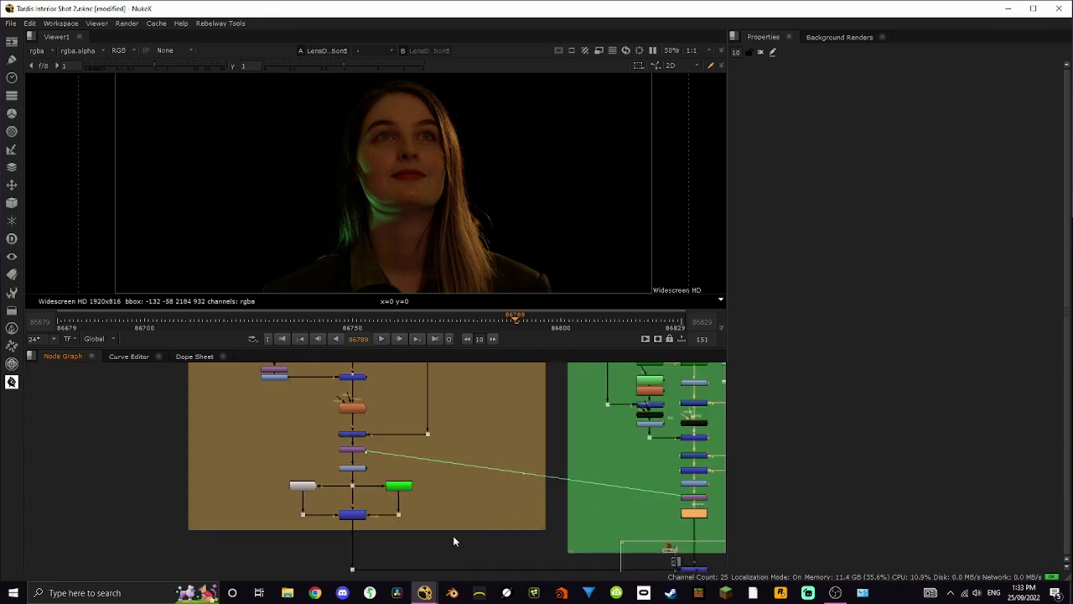
middle_drag(377, 457, 415, 437)
scroll(434, 452, up, 2)
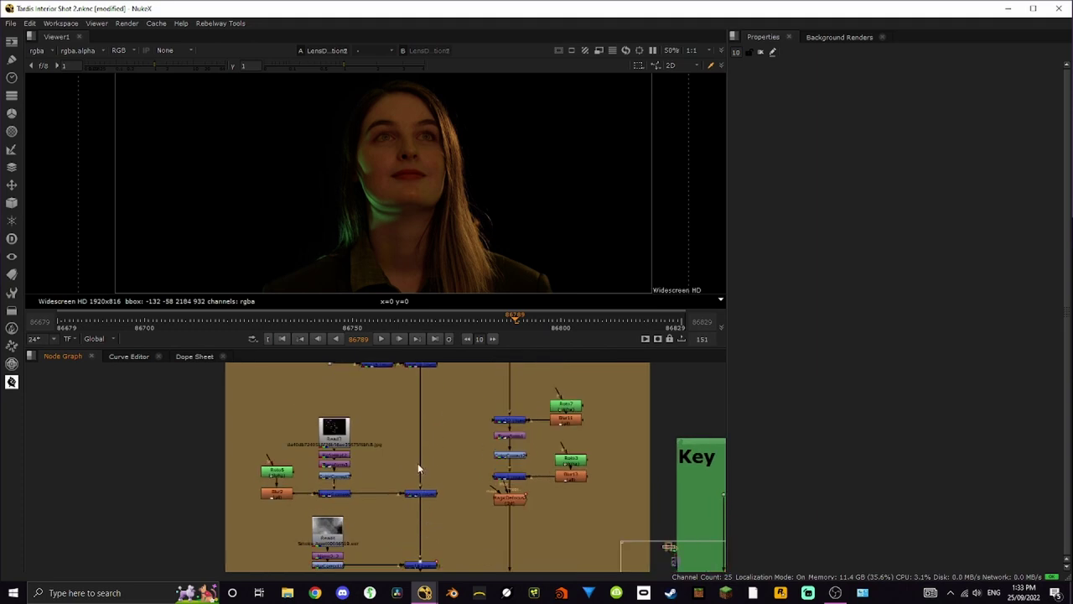
scroll(410, 469, down, 6)
middle_drag(436, 473, 457, 446)
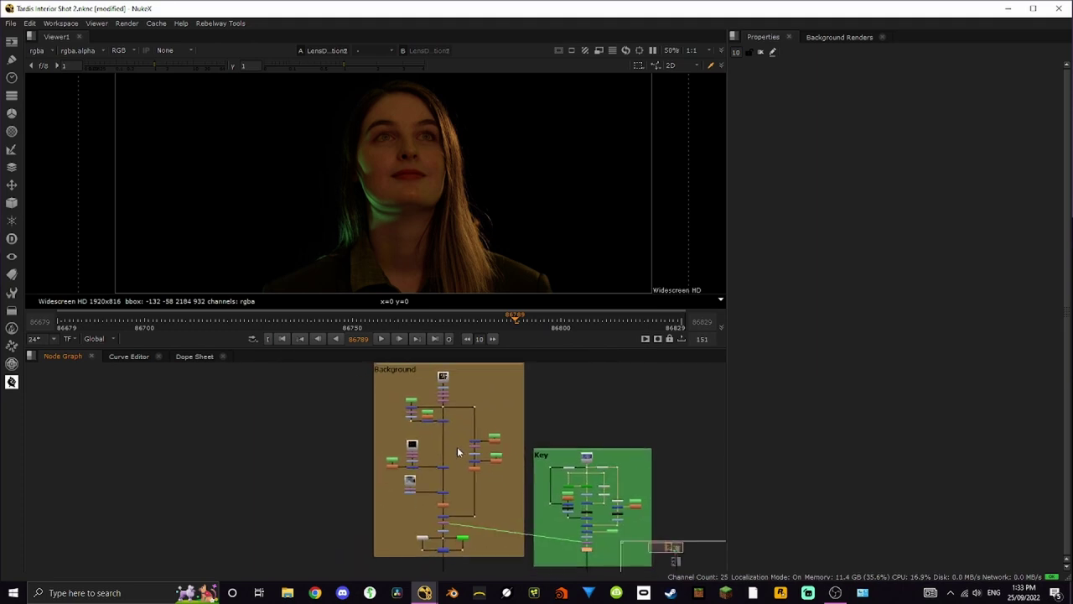
scroll(448, 537, up, 6)
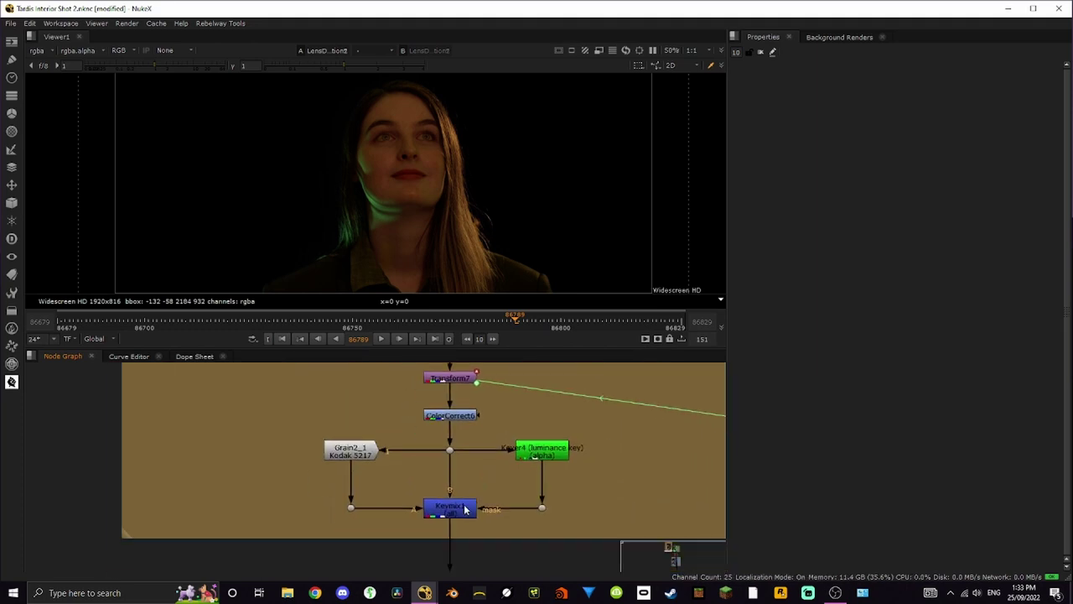
click(466, 509)
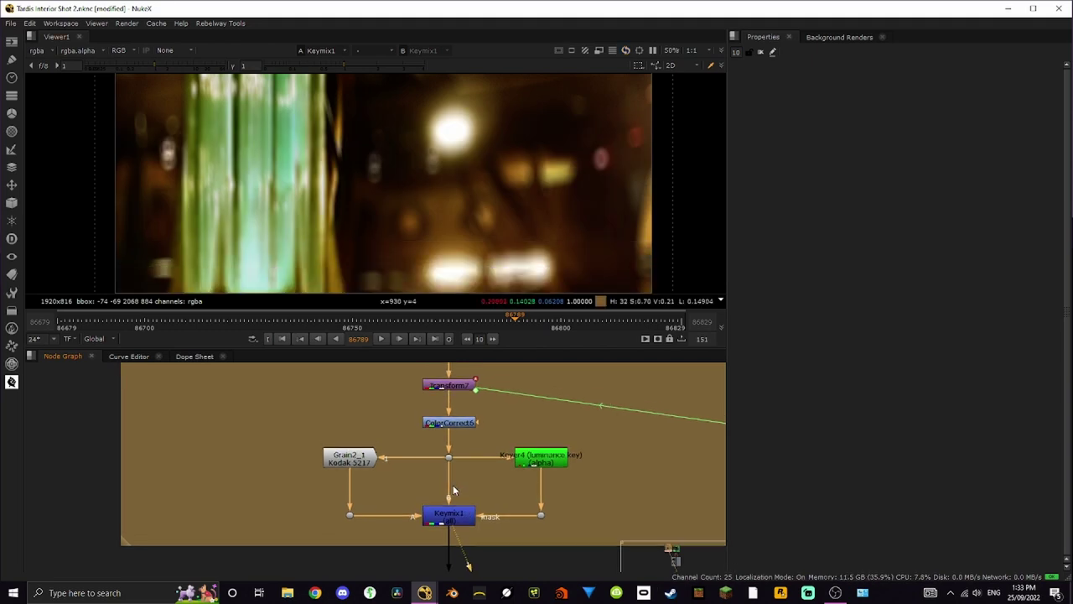
- View the Read2 Tardis interior photo at the start of the Background section and examine the full source image
scroll(415, 429, down, 6)
scroll(359, 381, up, 8)
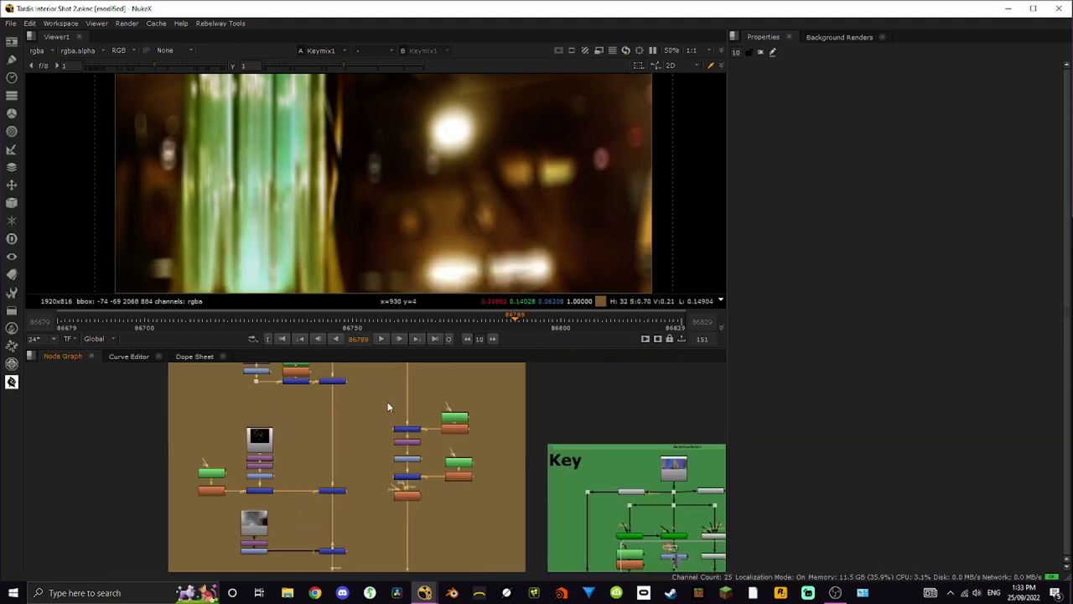
click(419, 411)
key(1)
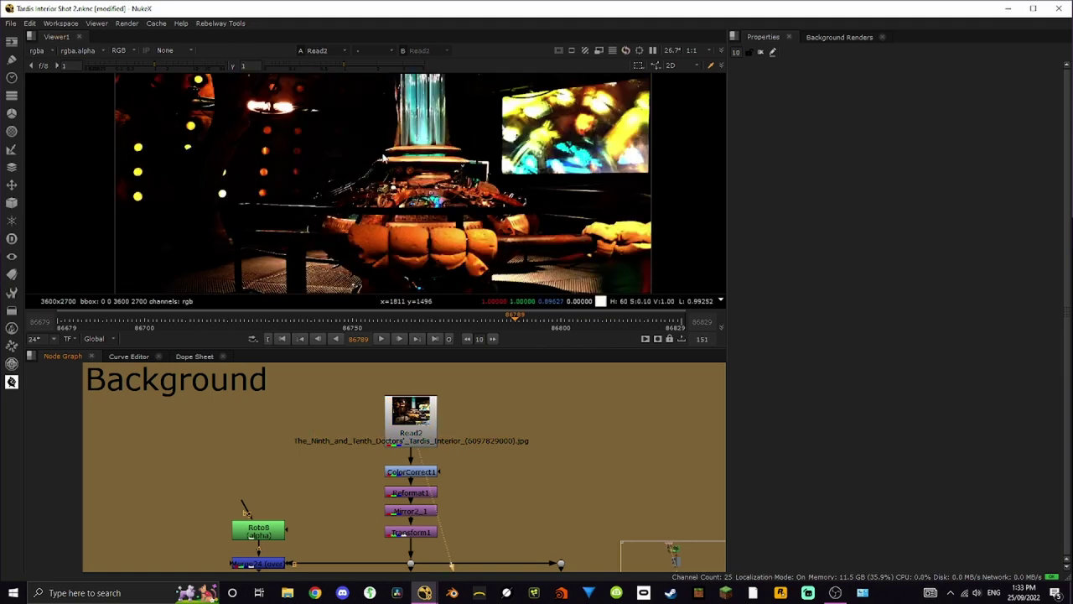
scroll(380, 168, down, 4)
scroll(379, 168, up, 2)
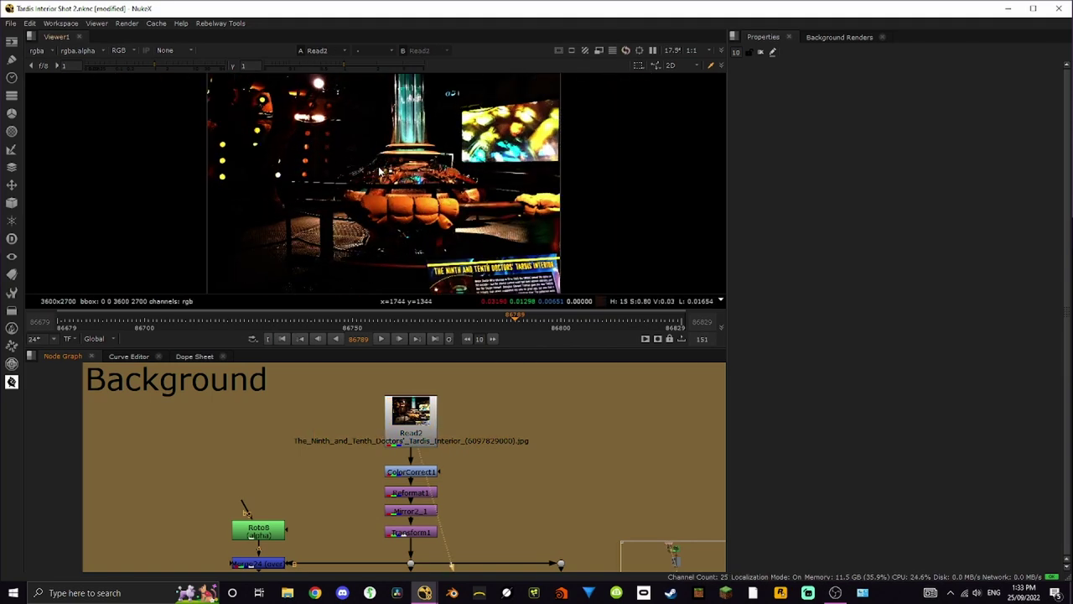
scroll(379, 169, down, 1)
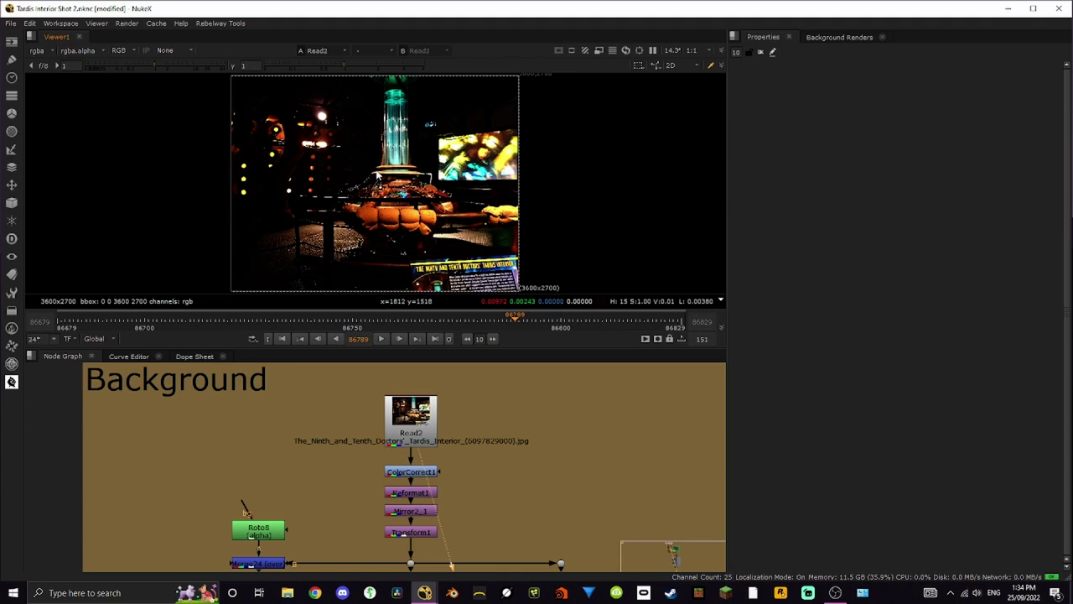
ctrl+click(397, 173)
scroll(452, 509, up, 5)
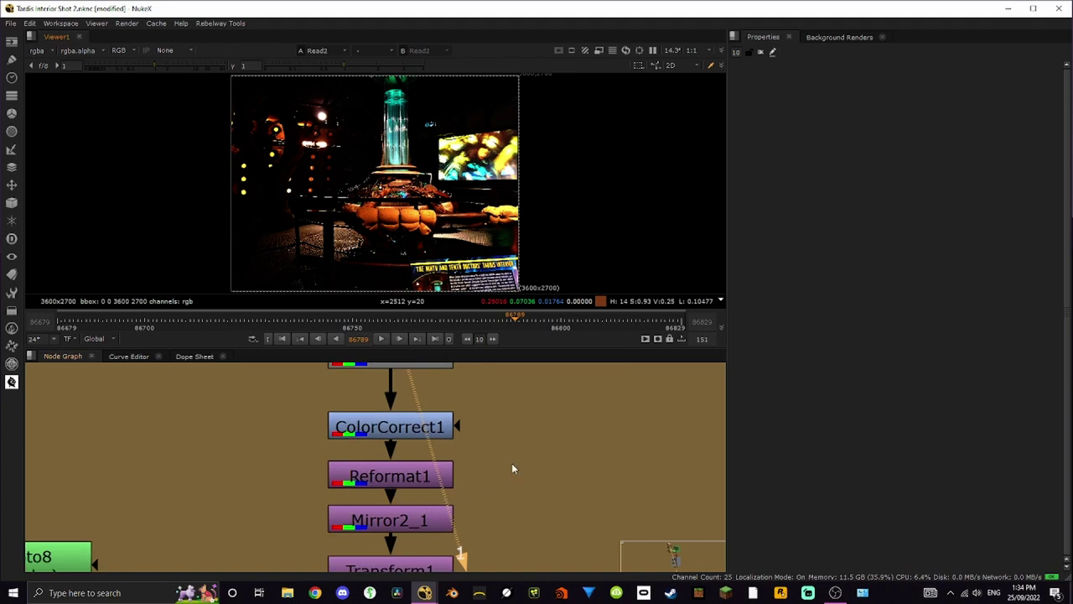
scroll(504, 463, down, 3)
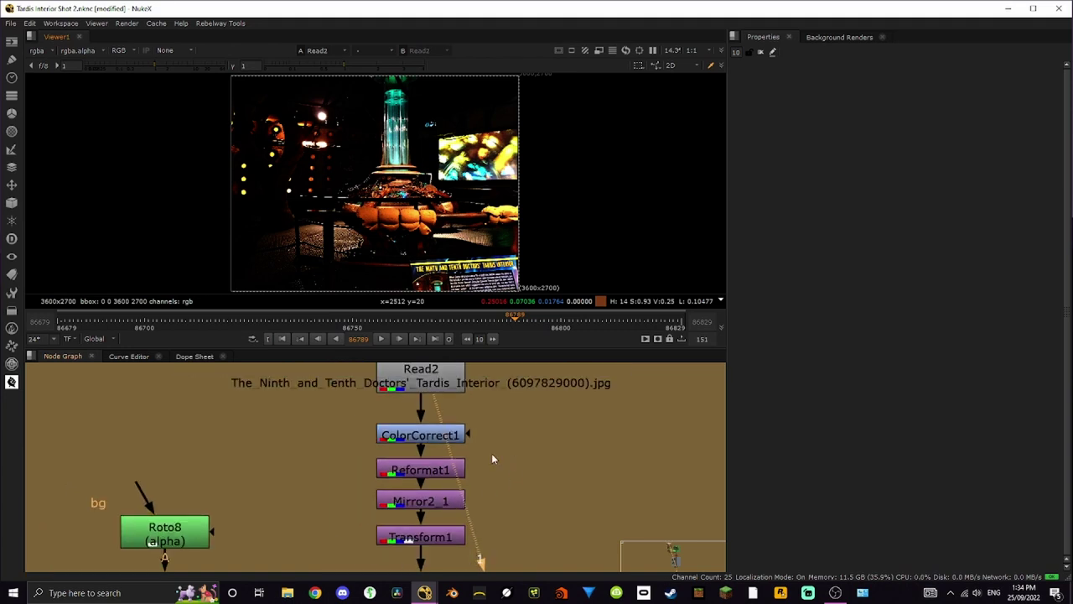
- View the ColorCorrect1 result on the Tardis photo and examine the console, railings and central column, ending on the full frame
click(441, 435)
key(1)
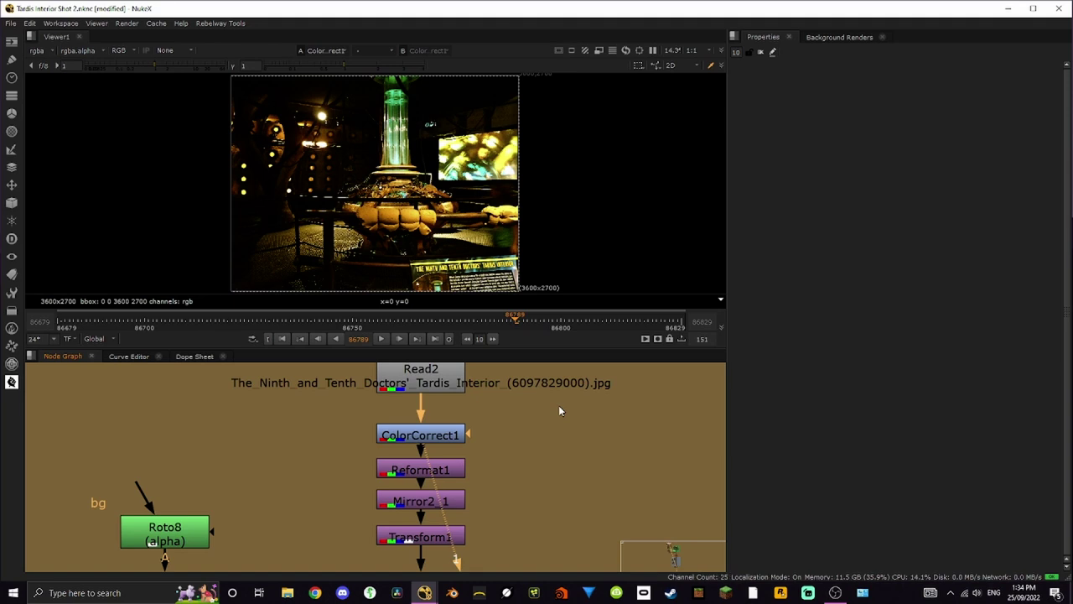
scroll(369, 197, up, 4)
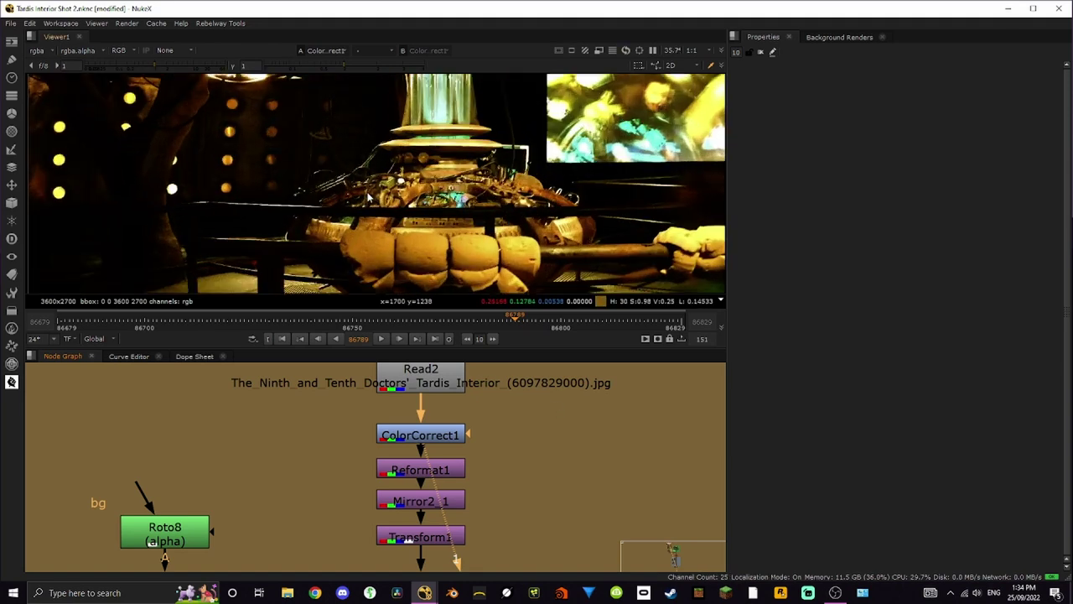
scroll(352, 201, down, 3)
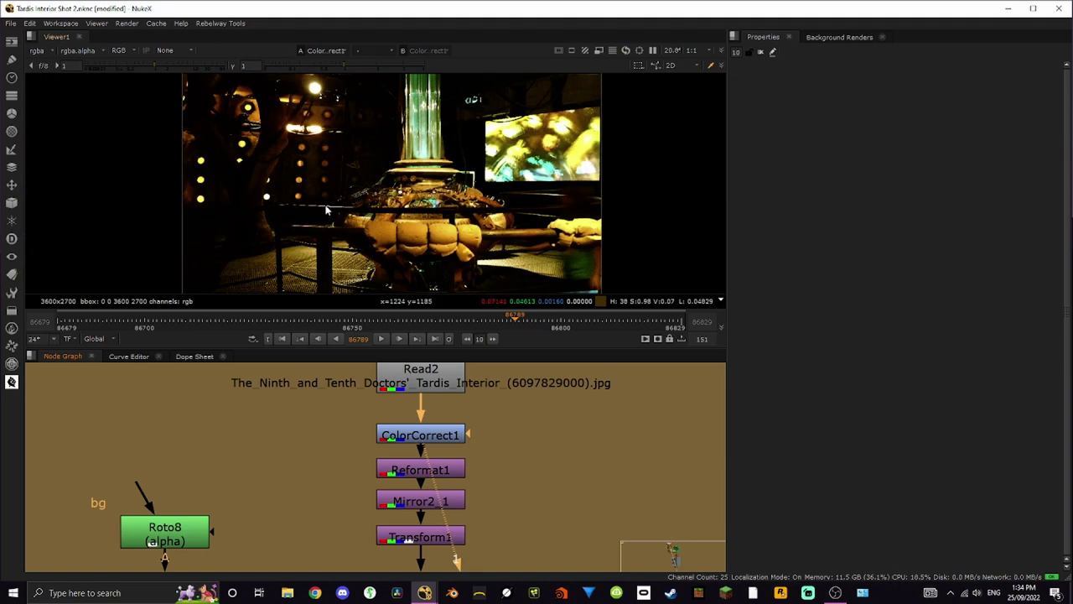
scroll(423, 233, up, 3)
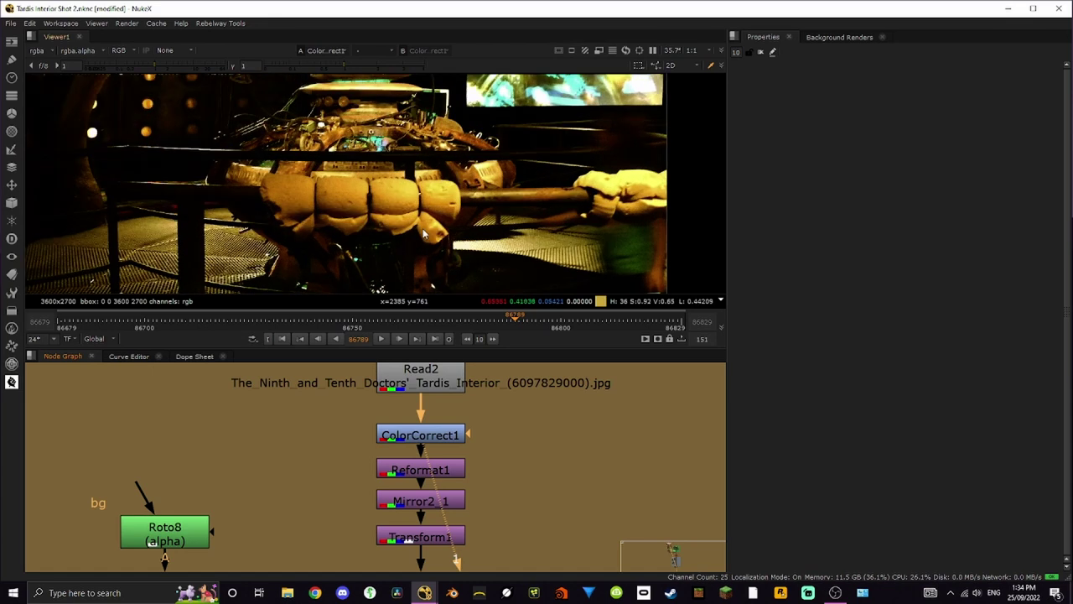
scroll(423, 233, down, 2)
scroll(445, 239, up, 5)
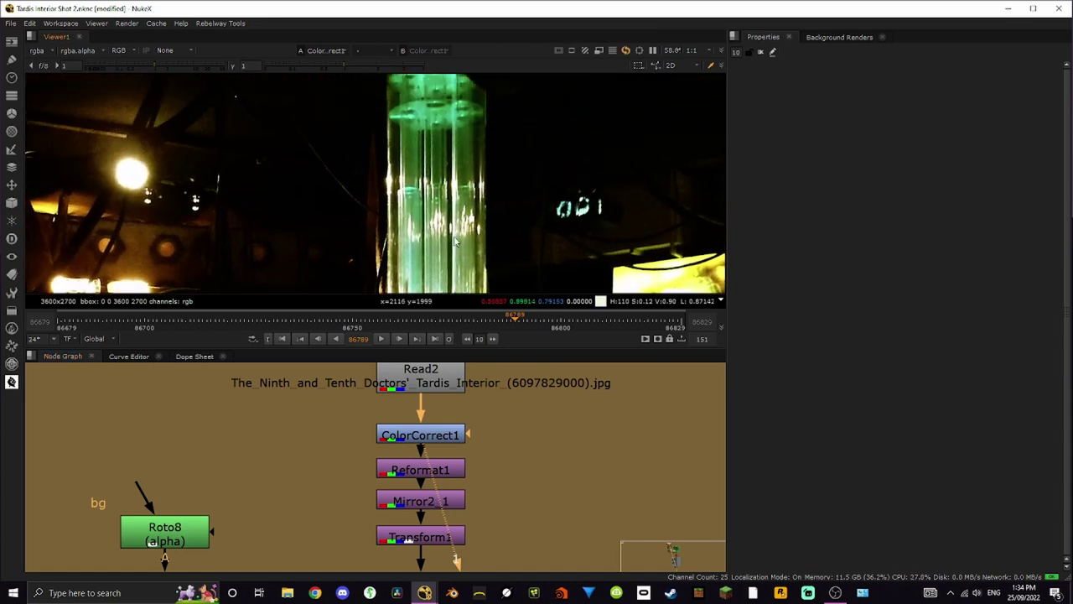
scroll(456, 243, down, 1)
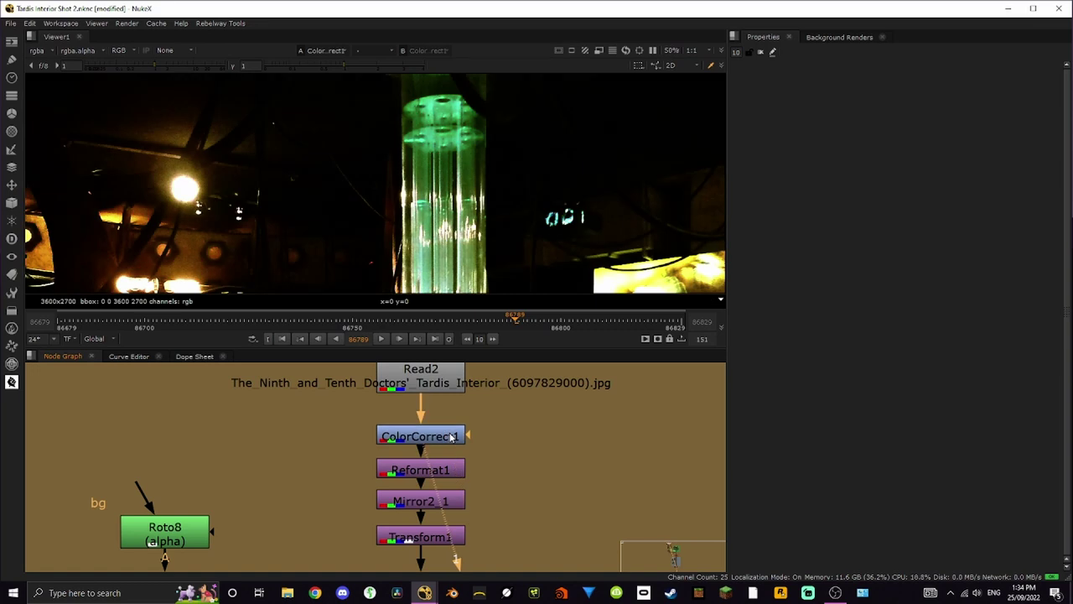
key(f)
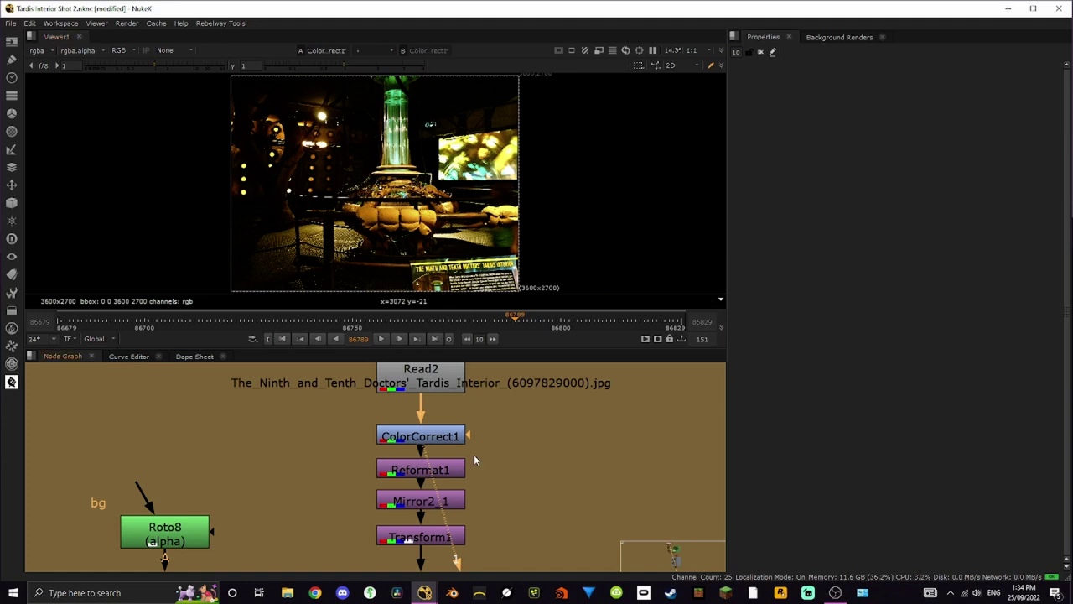
- View the Reformat1 and Mirror2_1 results on the Tardis photo and compare them with ColorCorrect1
middle_drag(474, 454, 491, 428)
key(1)
scroll(417, 251, up, 2)
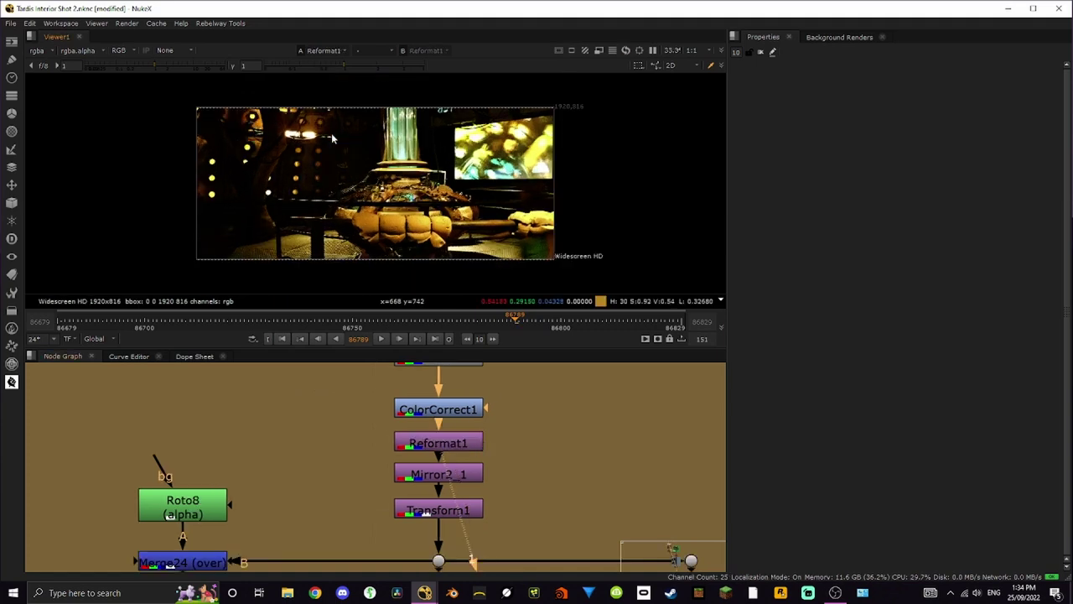
click(460, 475)
key(1)
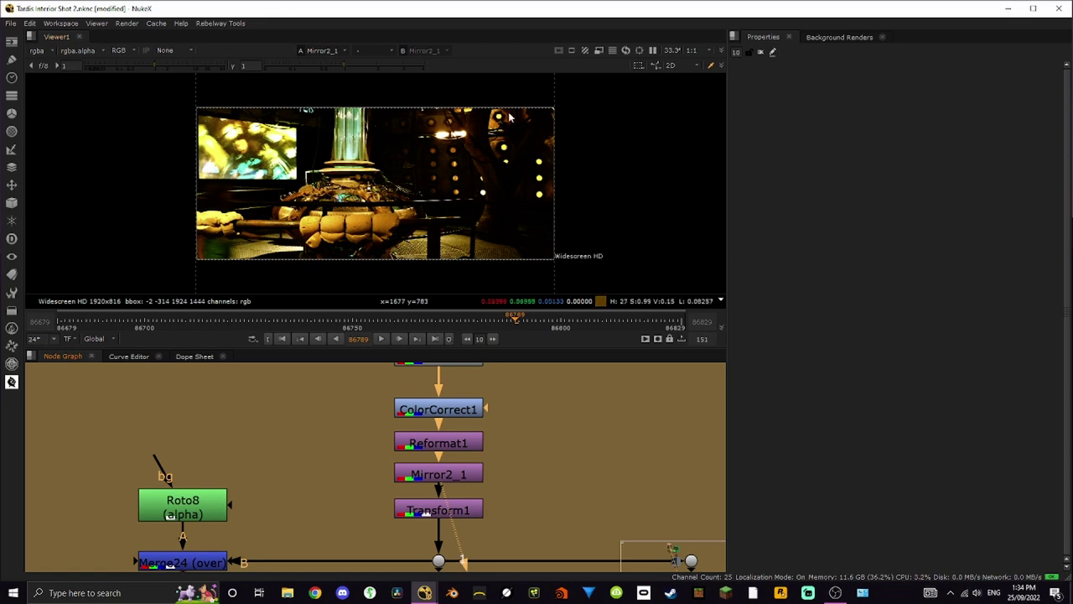
key(1)
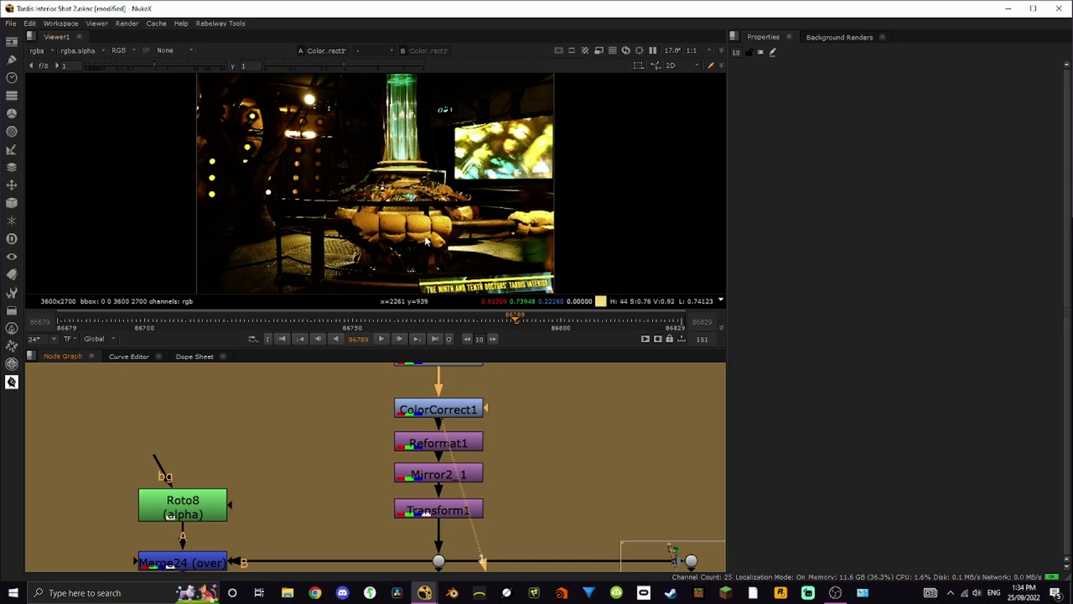
- View the Read1 plate in the Key section and examine the green light on the actress's neck and hair
key(f)
scroll(432, 419, up, 5)
scroll(428, 445, up, 2)
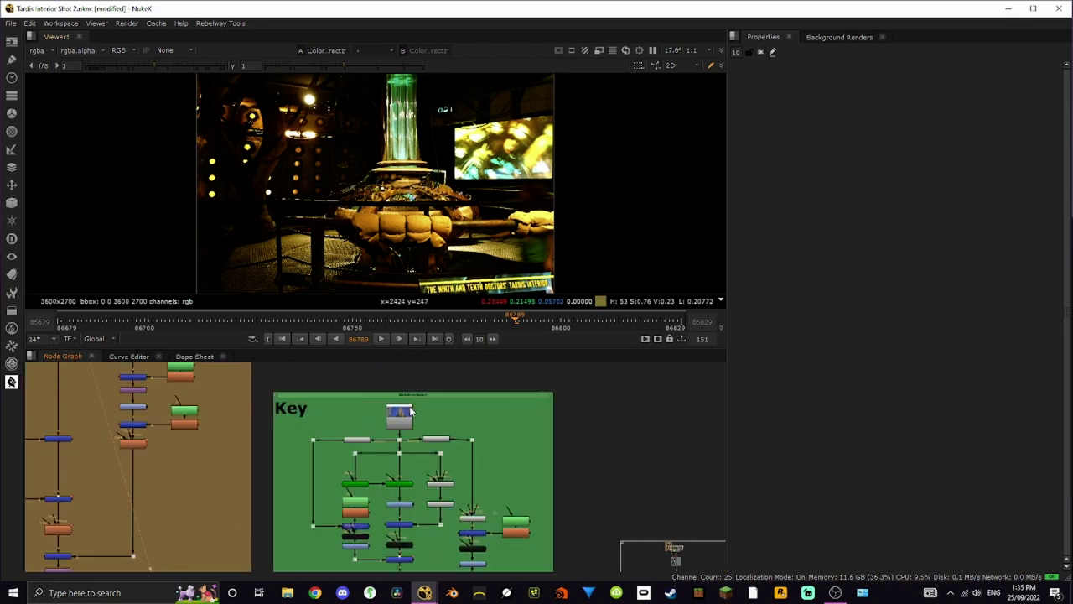
click(407, 416)
key(1)
scroll(383, 191, up, 5)
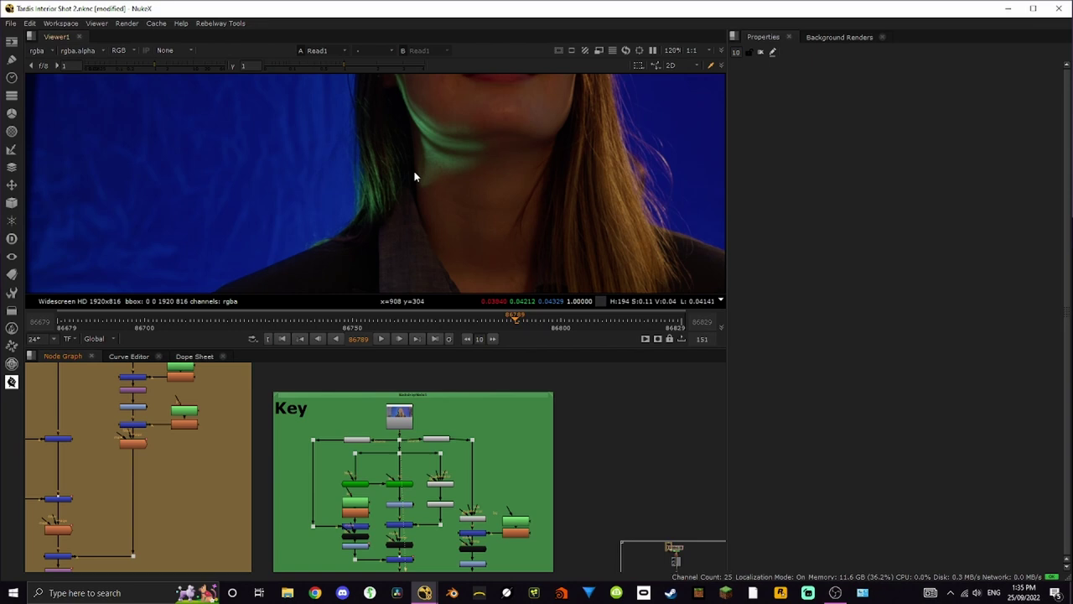
- Return to the Background section and view the Mirror2_1 and Transform1 results across the full frame
key(f)
scroll(336, 419, down, 3)
scroll(348, 396, up, 1)
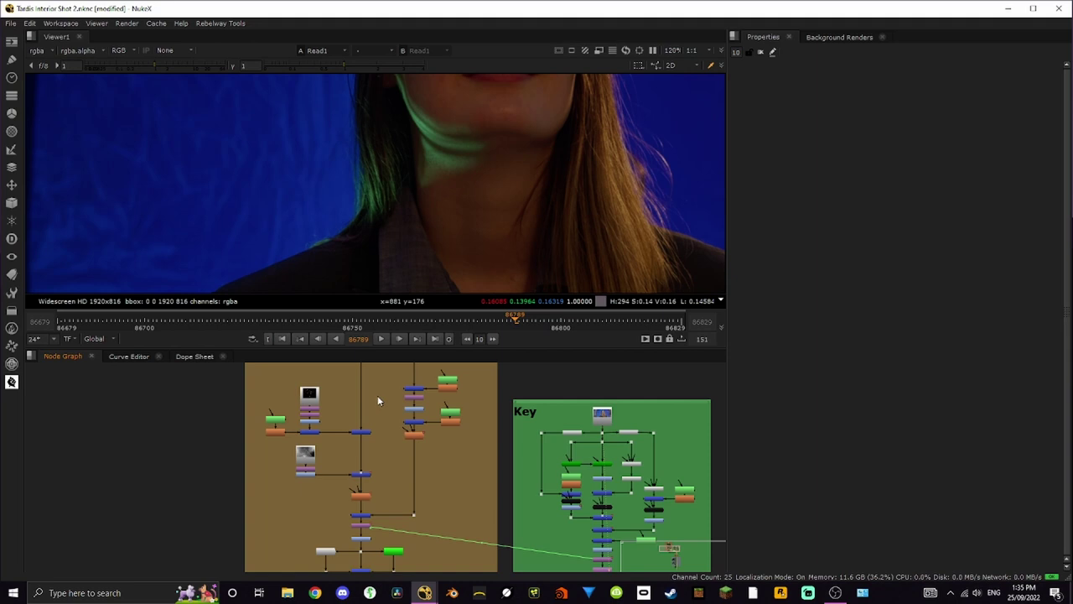
scroll(377, 395, up, 1)
middle_drag(375, 404, 446, 521)
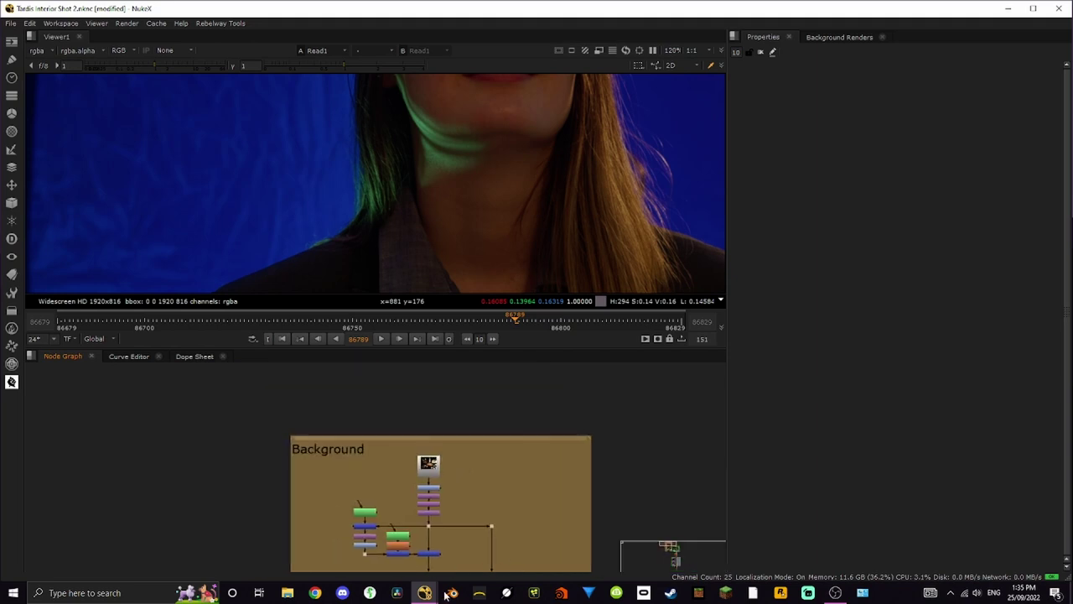
scroll(446, 521, up, 3)
scroll(428, 502, up, 3)
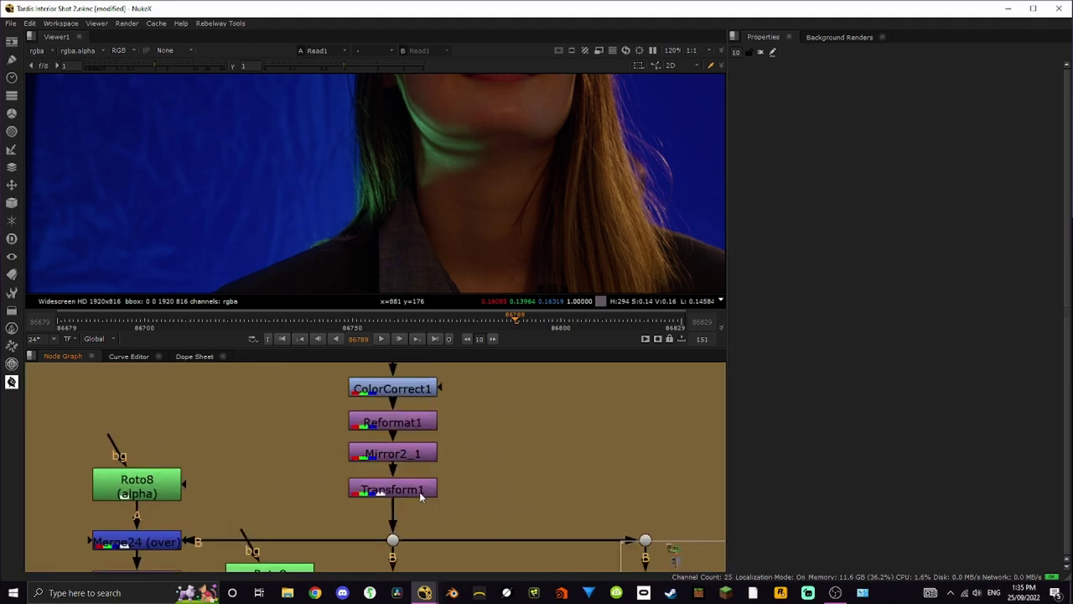
click(419, 459)
key(1)
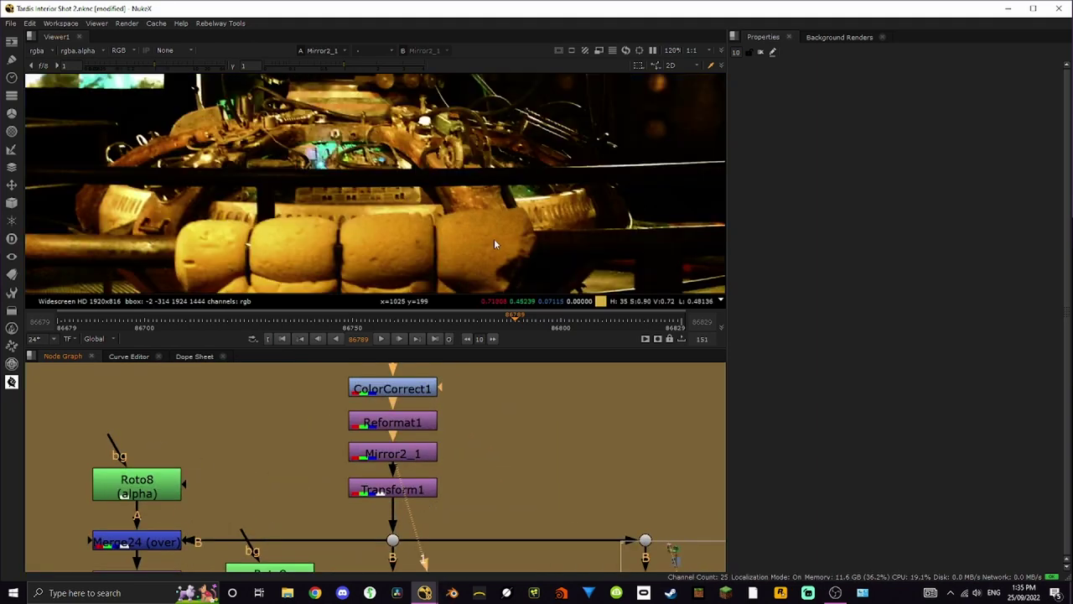
scroll(387, 157, up, 1)
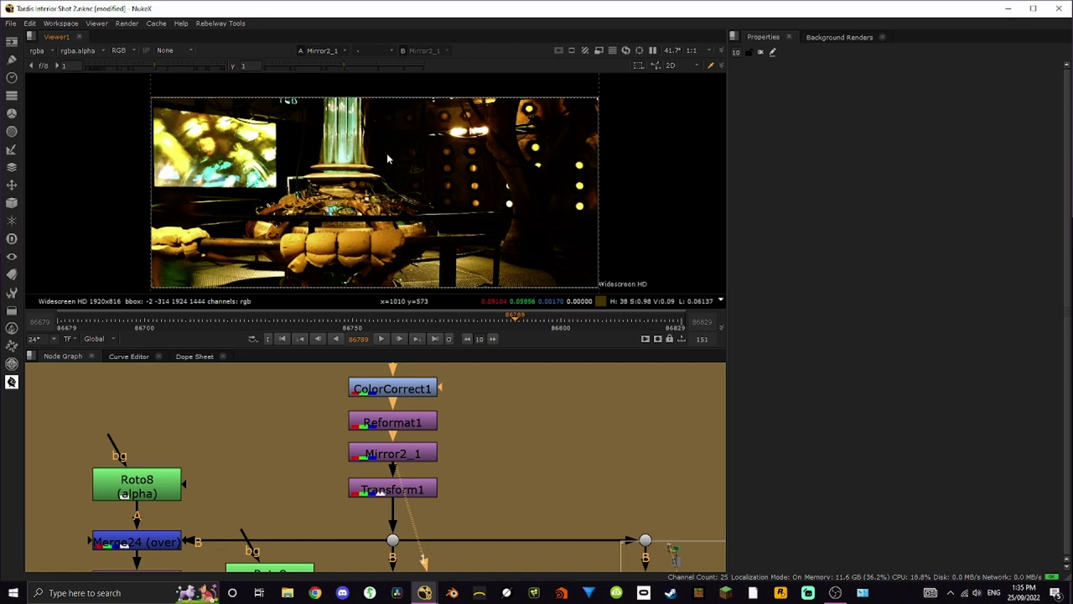
click(411, 488)
key(1)
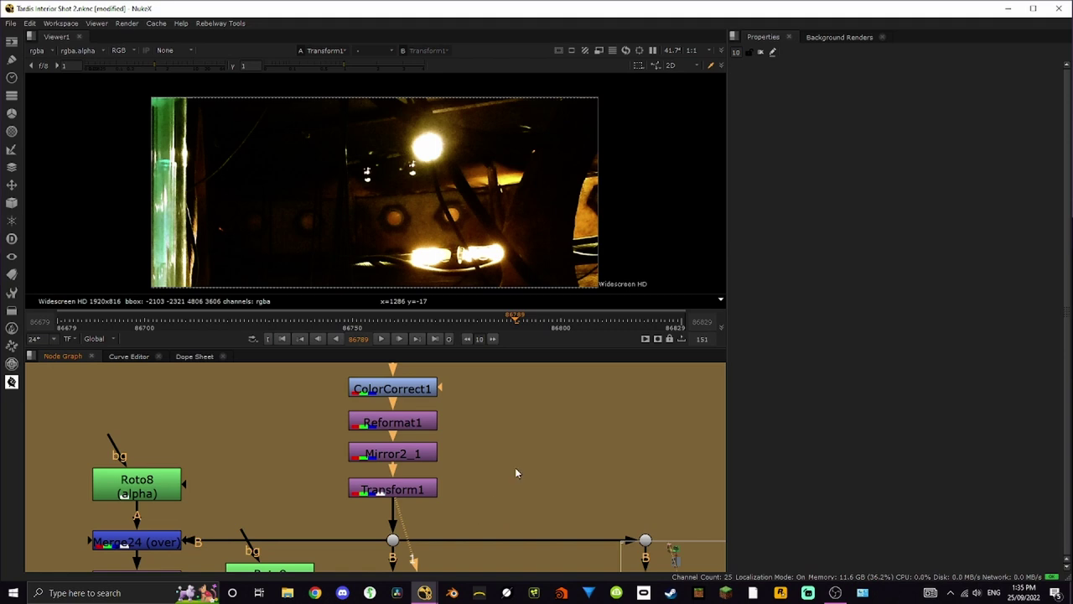
- View the Merge26 (over) result below Transform1 and examine the patched side of the frame
middle_drag(517, 474, 557, 420)
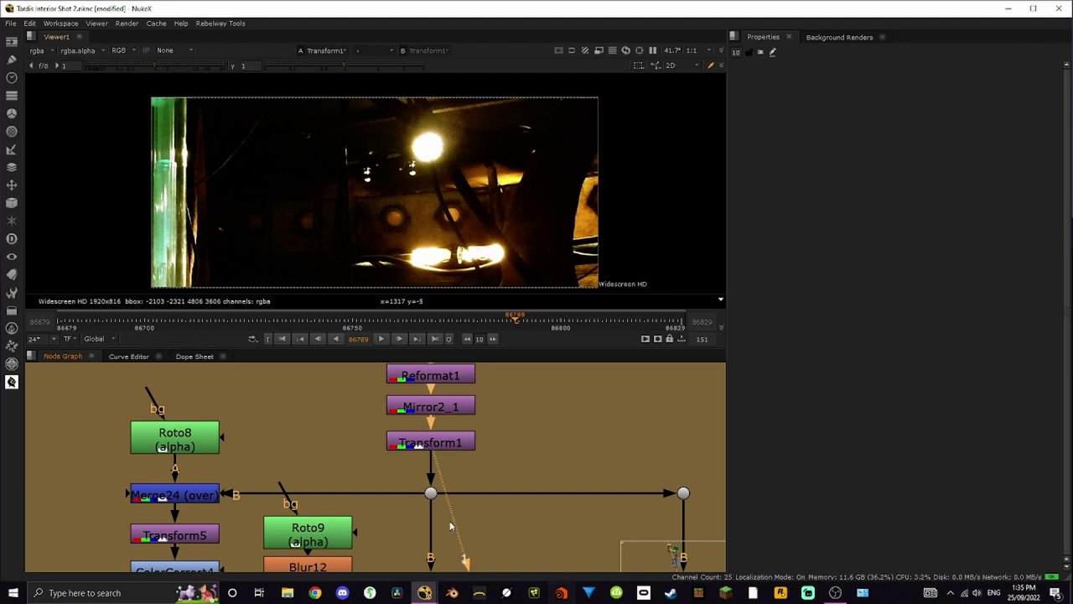
scroll(441, 453, down, 5)
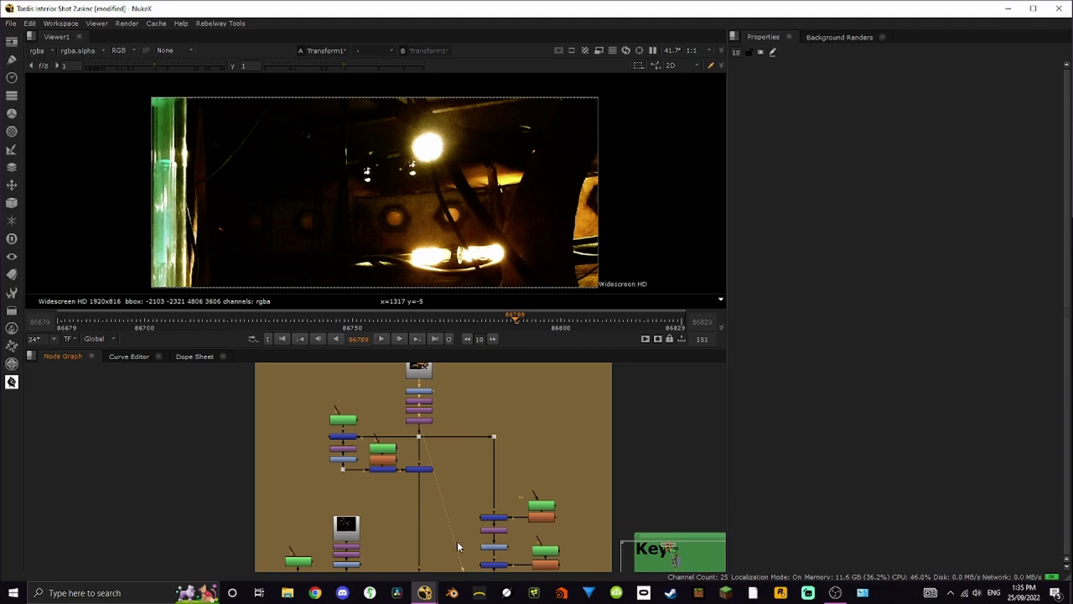
scroll(390, 478, up, 3)
scroll(390, 478, up, 2)
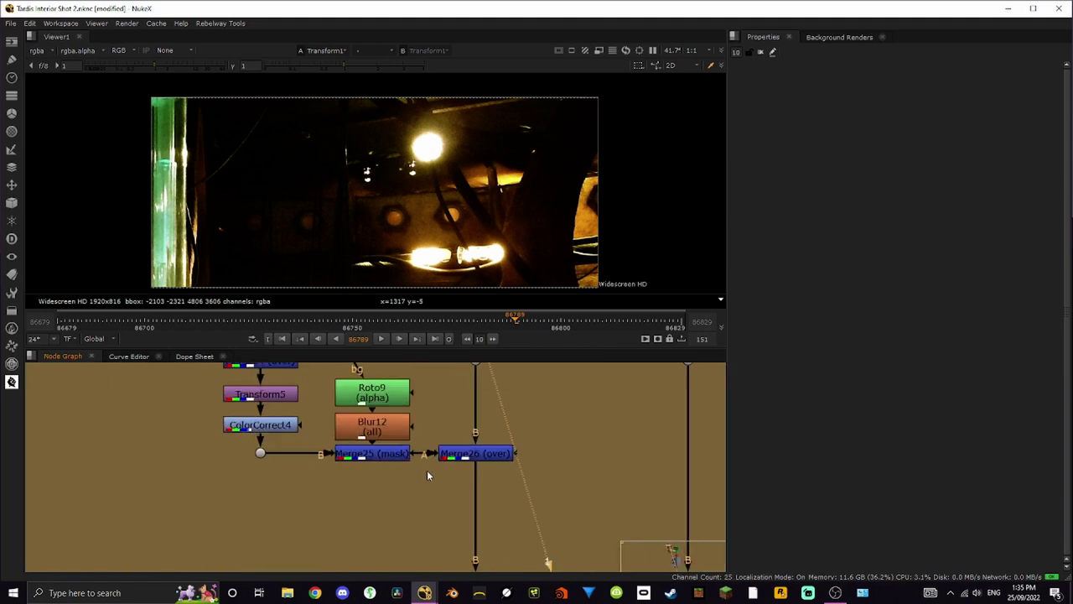
click(481, 457)
key(1)
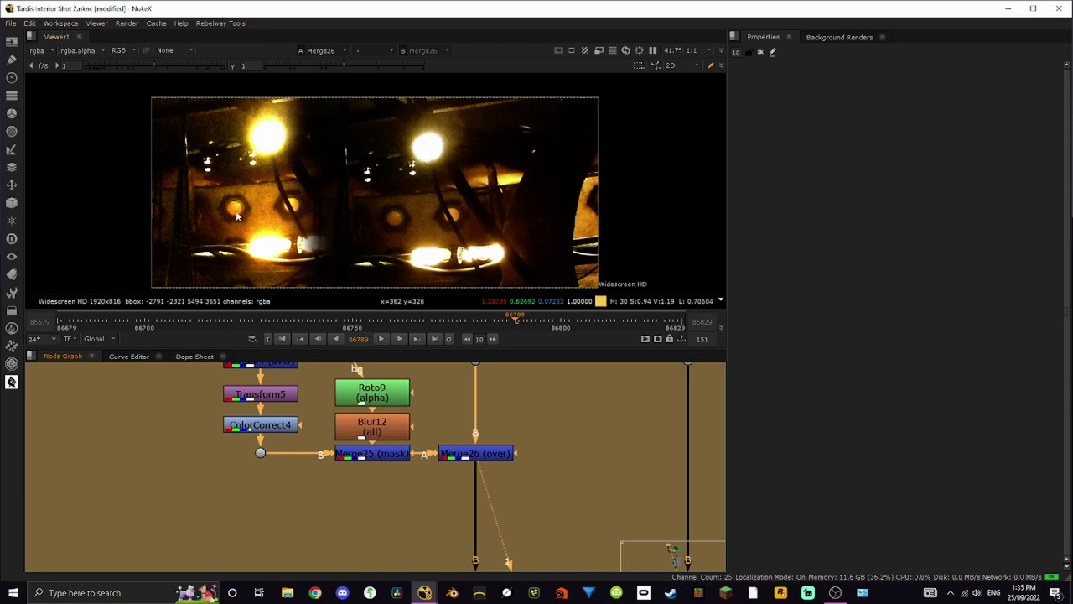
- View the Merge24 (over), Transform5 and ColorCorrect4 results one by one in the patch branch
middle_drag(353, 401, 328, 475)
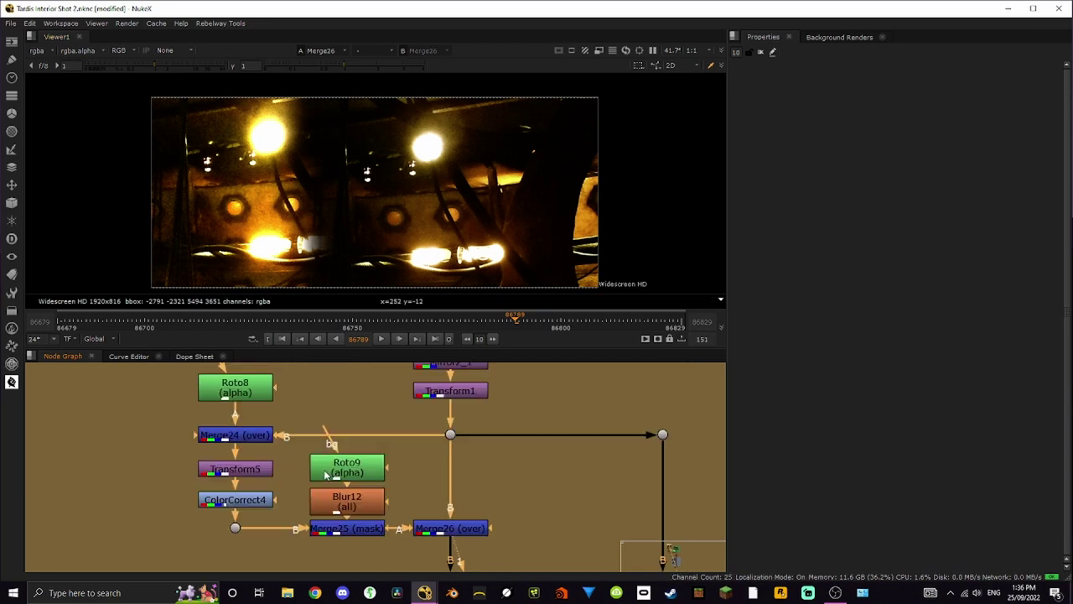
click(256, 437)
key(1)
click(239, 469)
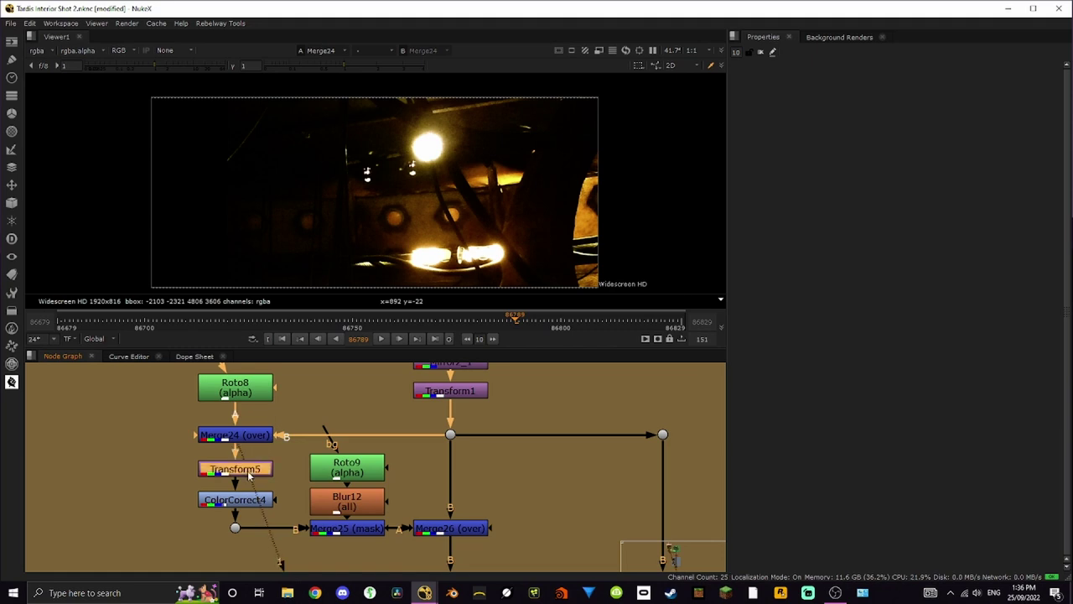
key(1)
click(257, 498)
key(1)
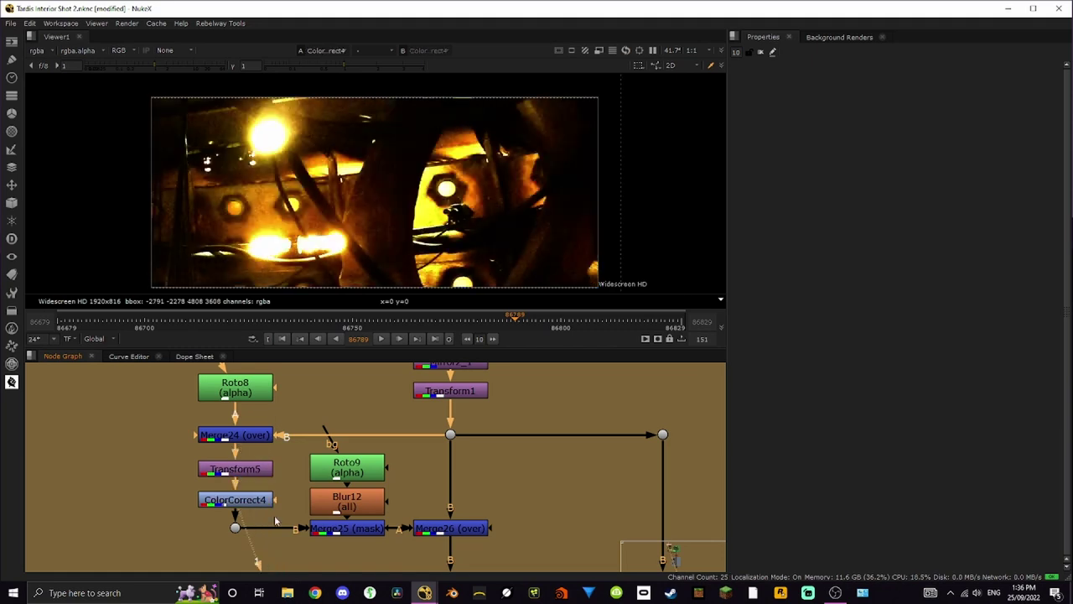
- View the Merge25 (mask) result and the combined Merge26 (over) result
click(352, 530)
key(1)
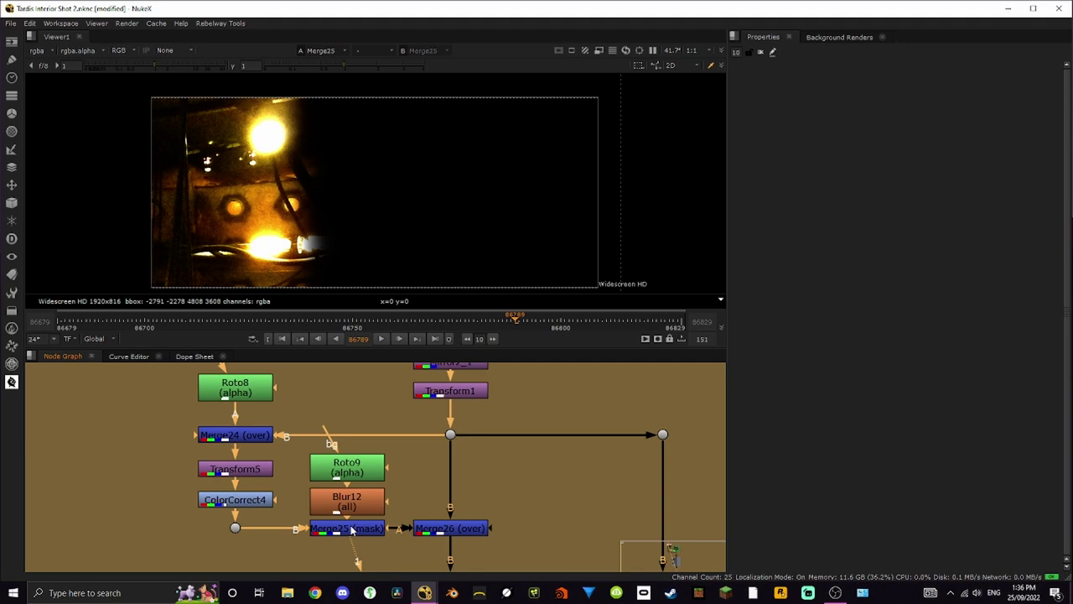
middle_drag(353, 530, 384, 500)
click(481, 499)
key(1)
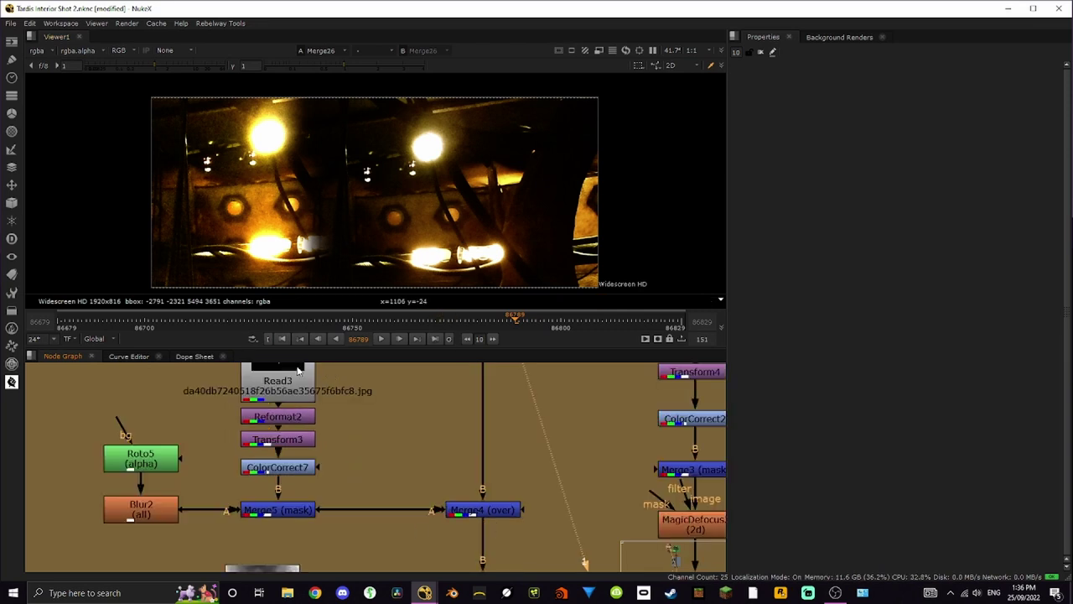
- View the Read3 lights image and its Reformat2 result
click(299, 371)
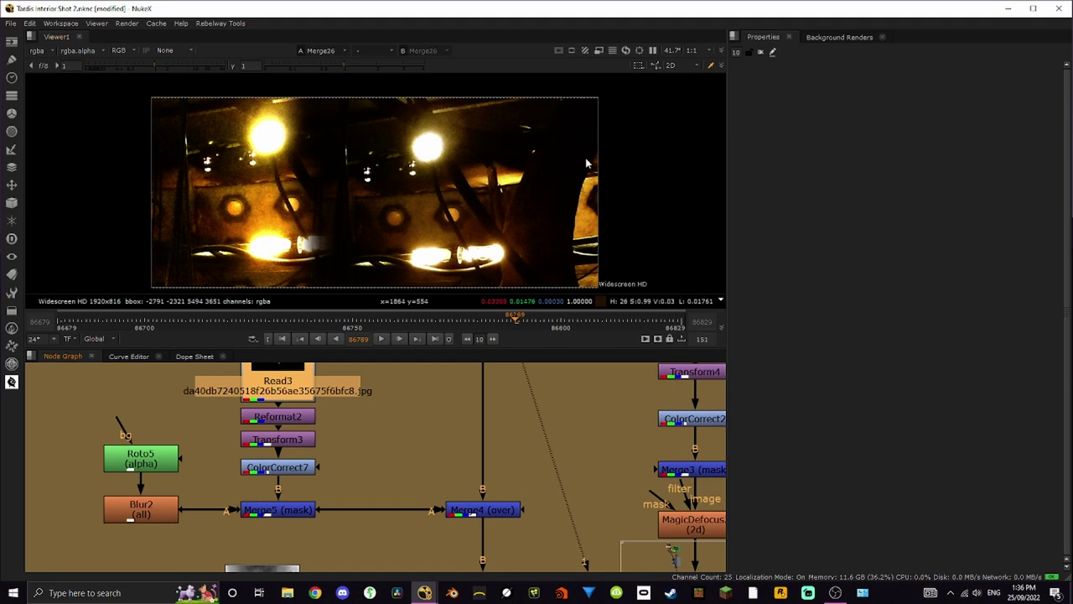
key(1)
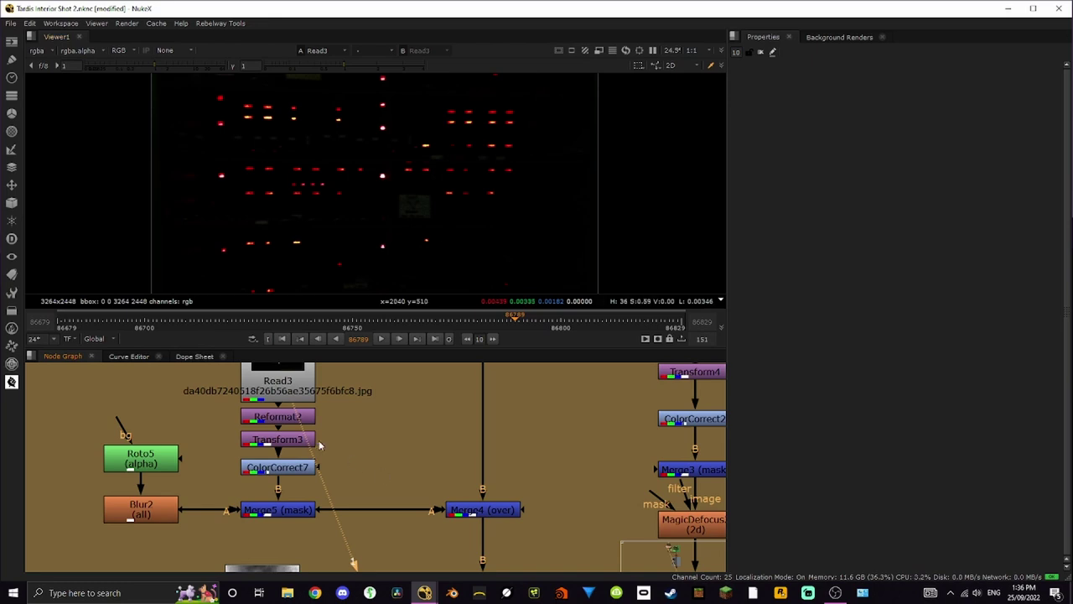
scroll(319, 441, up, 3)
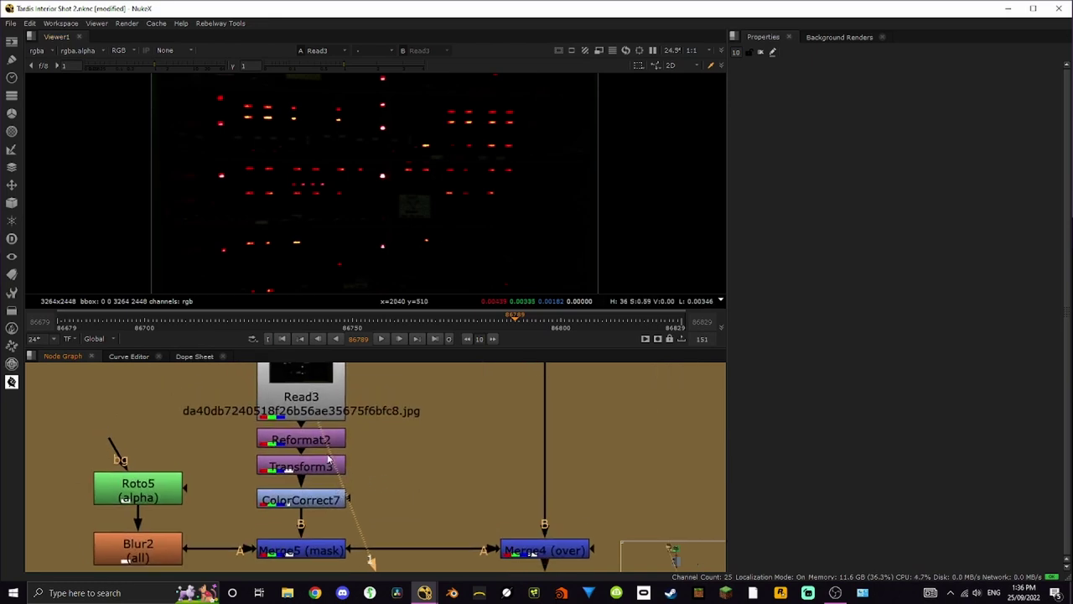
click(327, 439)
key(1)
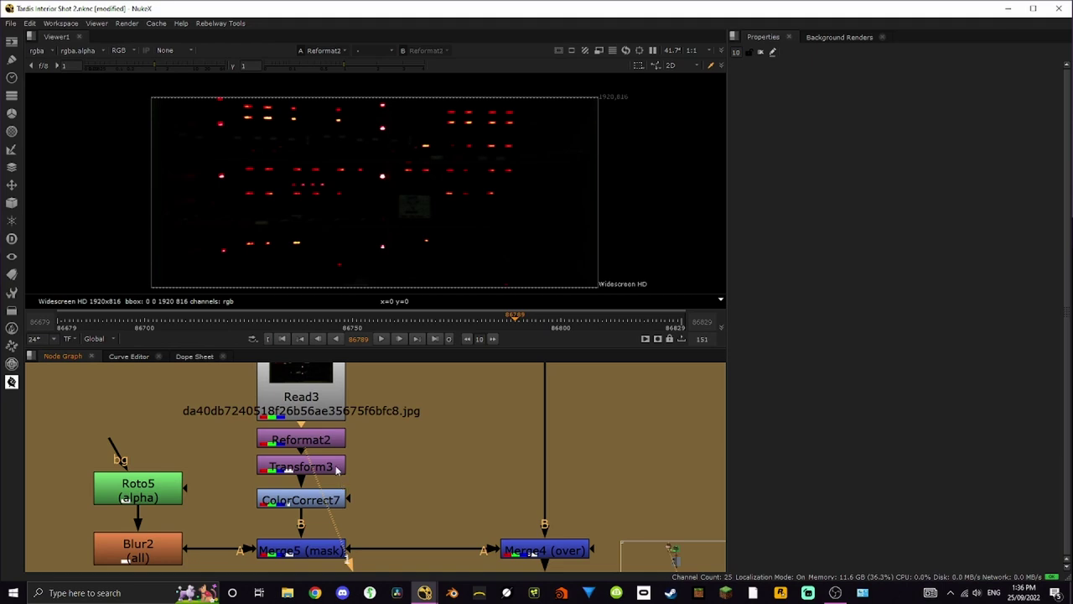
click(322, 439)
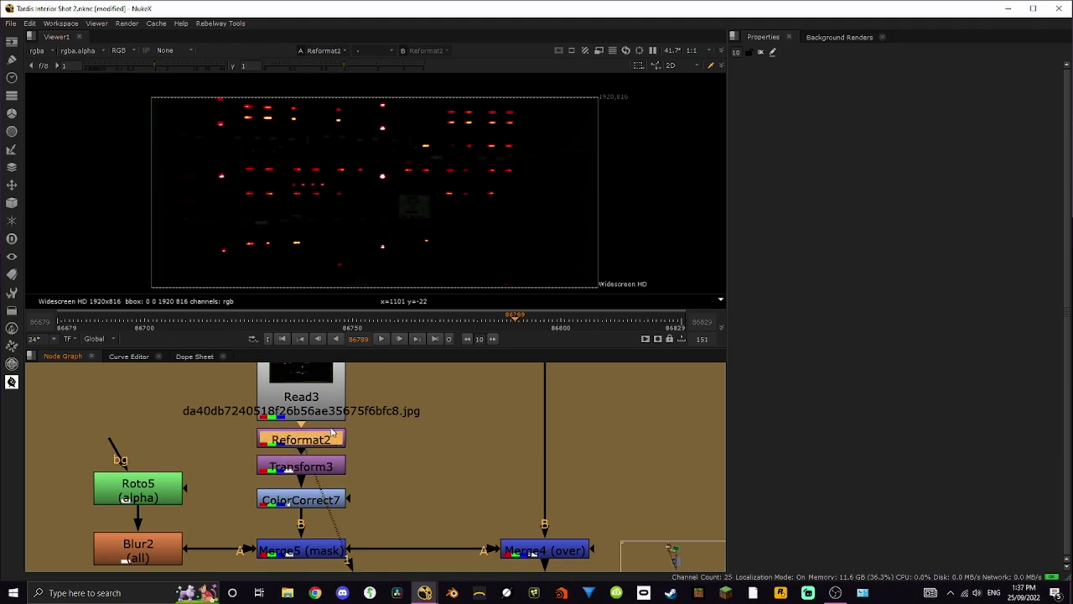
- View the Transform3 and ColorCorrect7 results in the Read3 branch
click(341, 472)
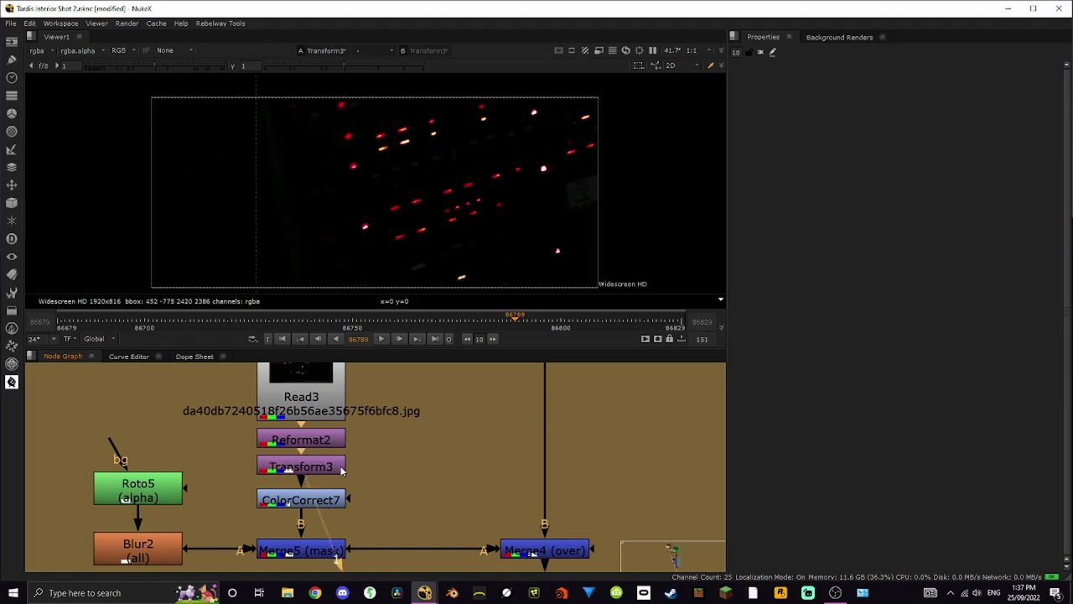
key(1)
click(322, 501)
key(1)
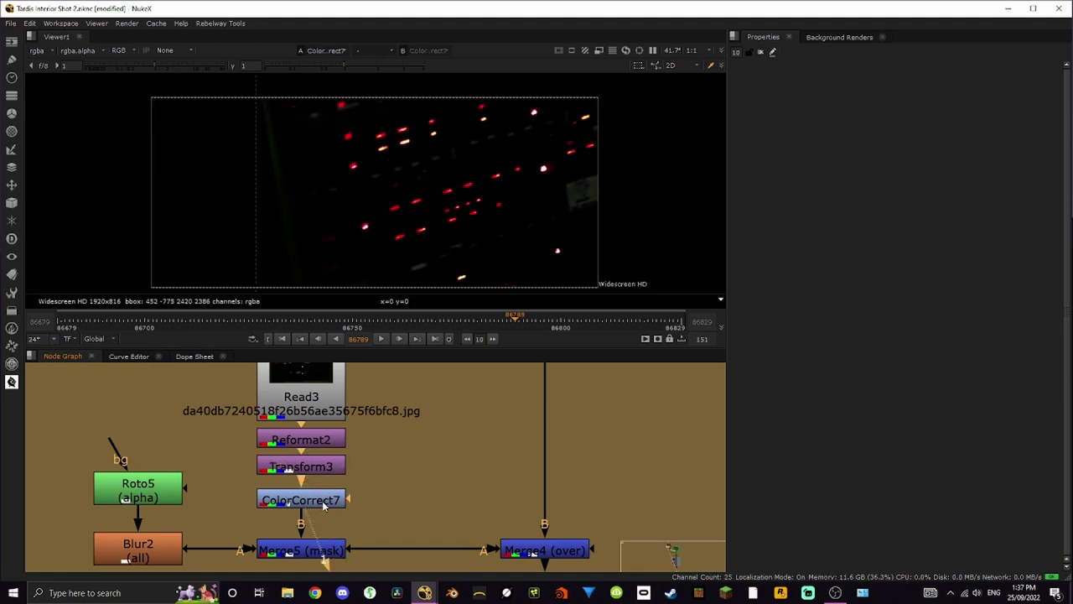
- View the Merge5 (mask) result, the Roto5 matte in the alpha channel, and the Merge4 (over) result
middle_drag(373, 482, 412, 426)
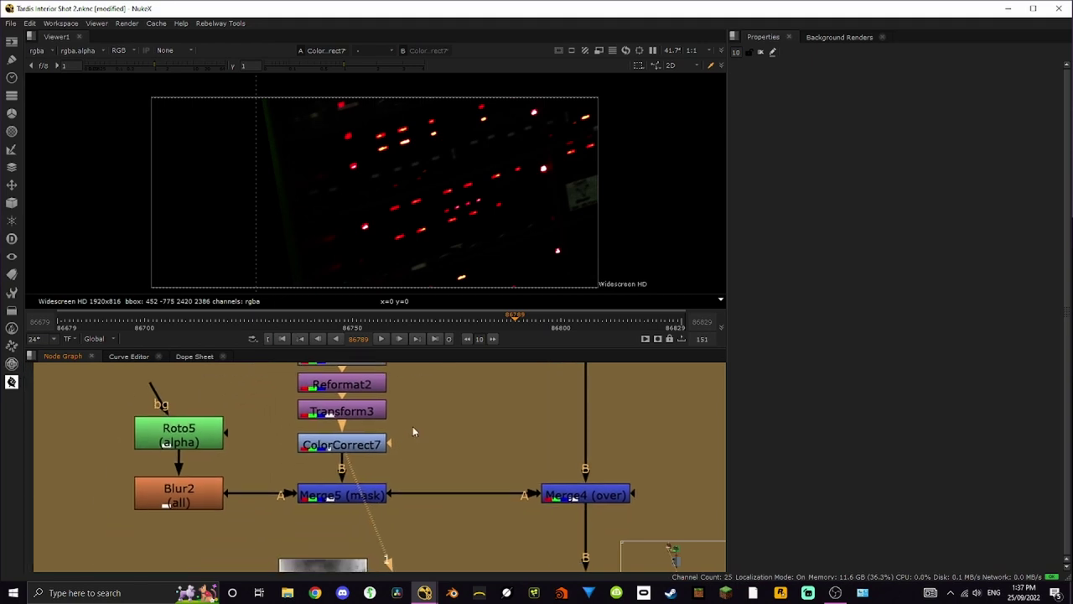
click(364, 494)
key(1)
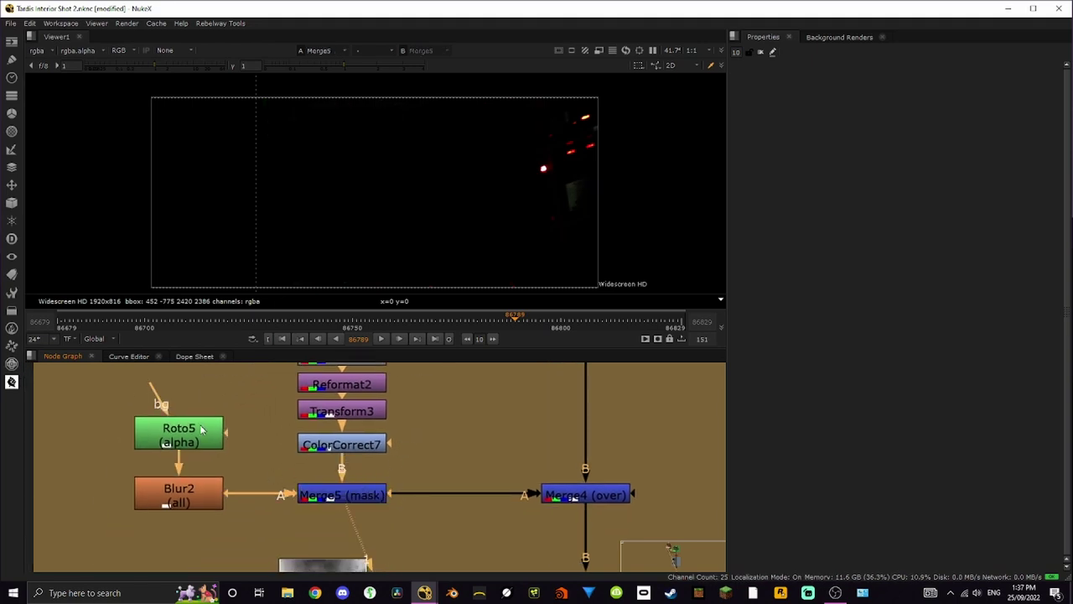
click(179, 432)
key(1)
key(a)
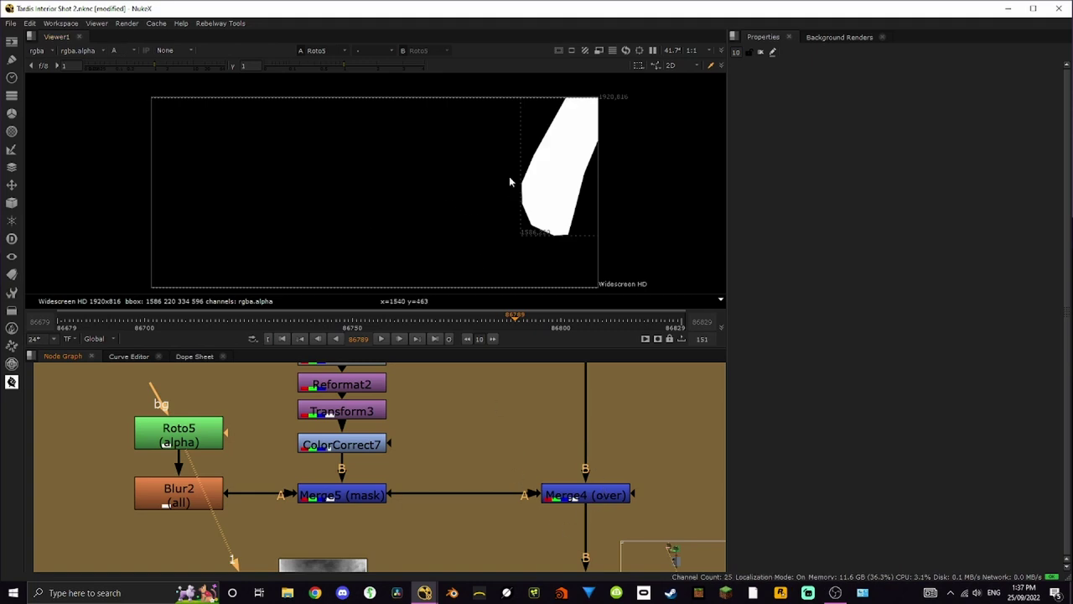
key(a)
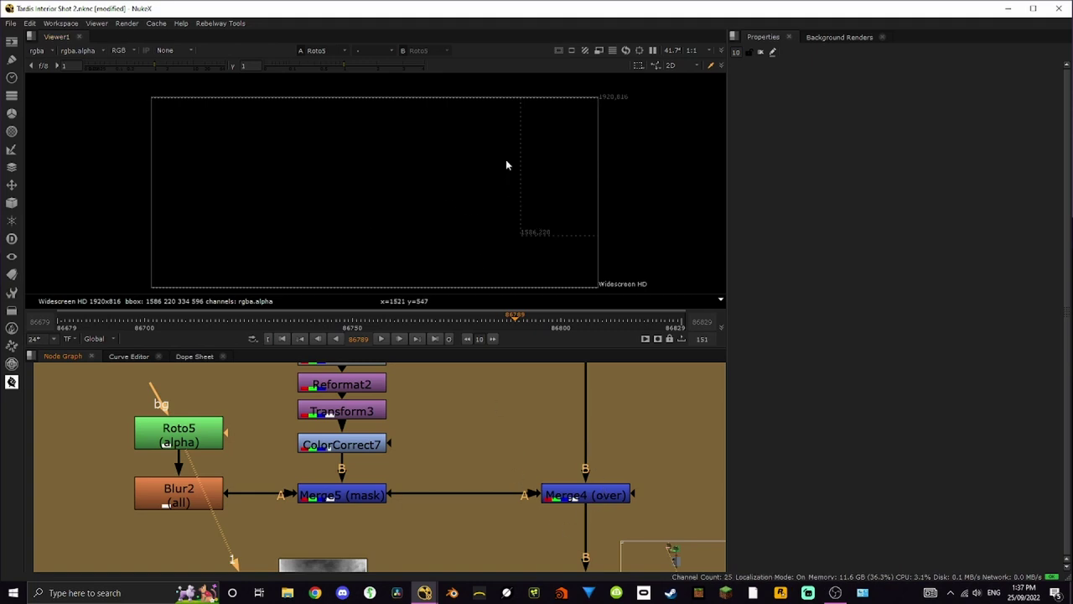
click(618, 494)
key(1)
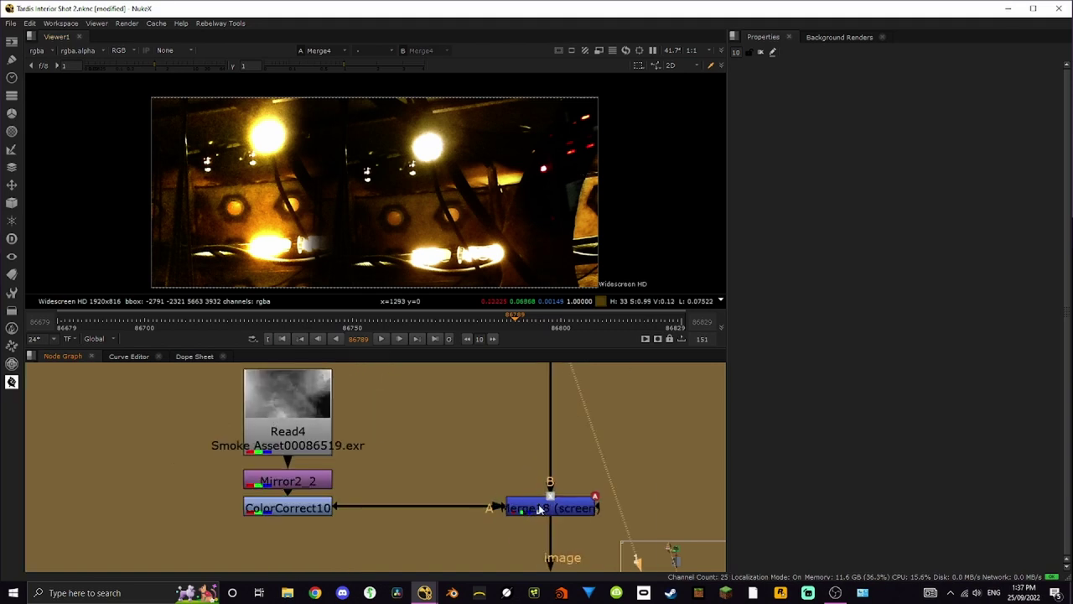
- View the Merge18 (screen) result, the Read4 smoke asset feeding it, and the Mirror2_2 result
click(541, 509)
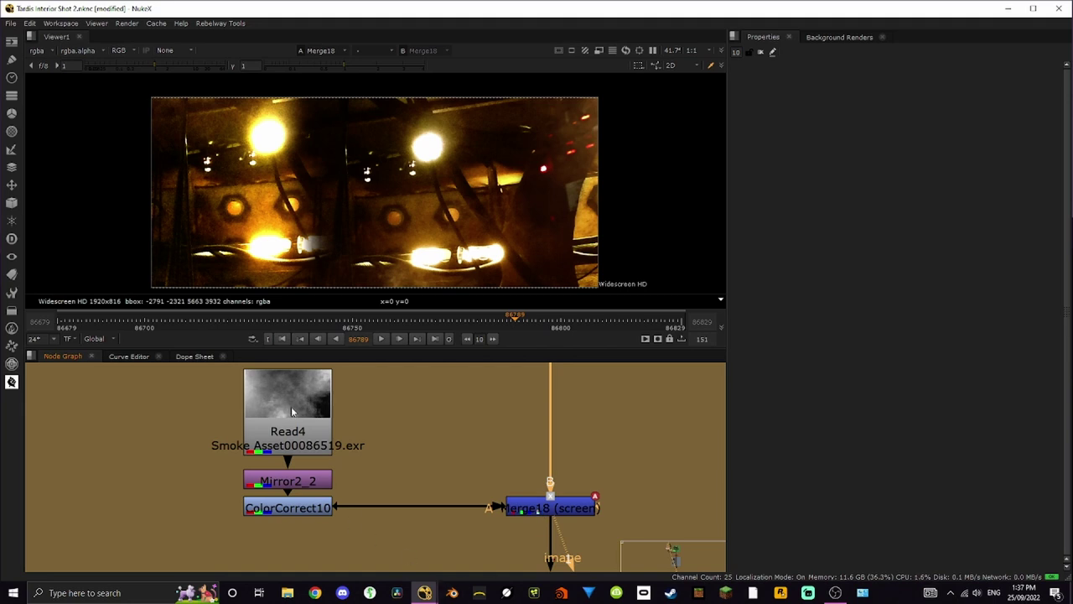
key(1)
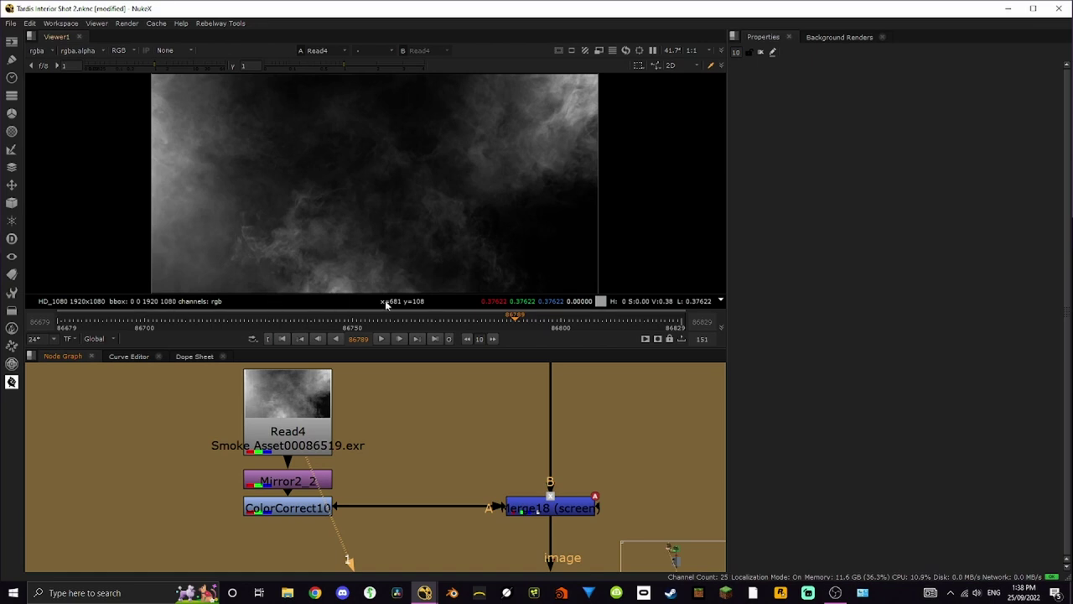
key(1)
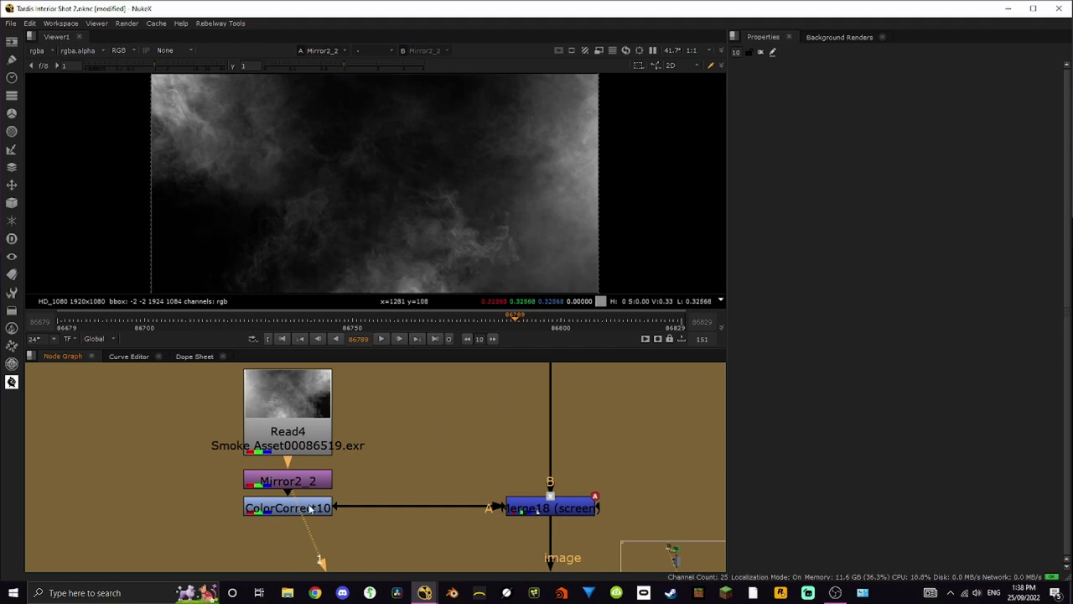
- View the ColorCorrect10 smoke result and the Merge18 (screen) result
drag(311, 508, 311, 509)
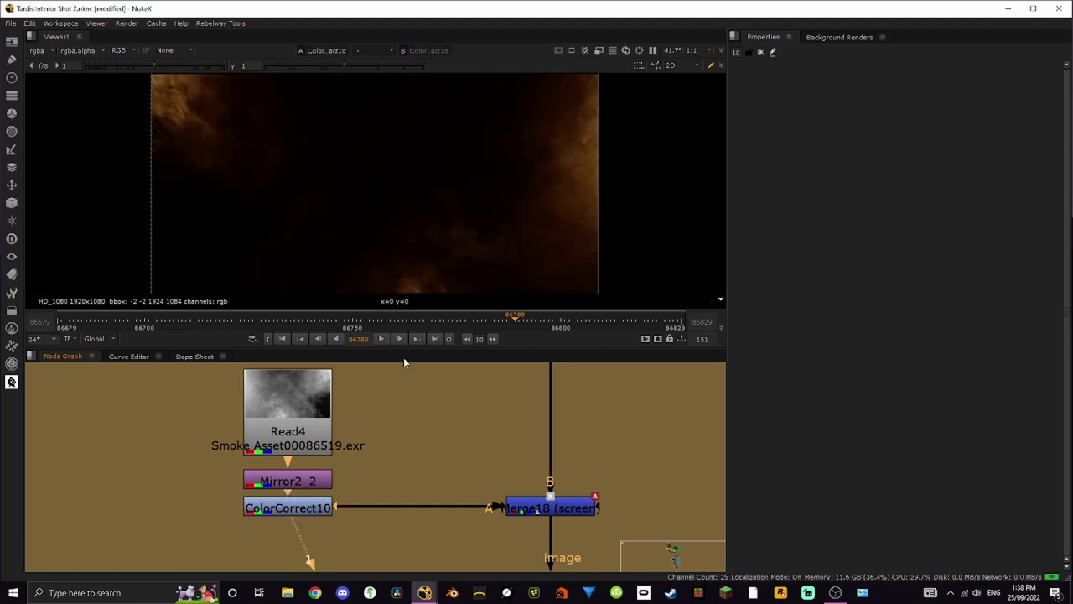
click(539, 510)
key(1)
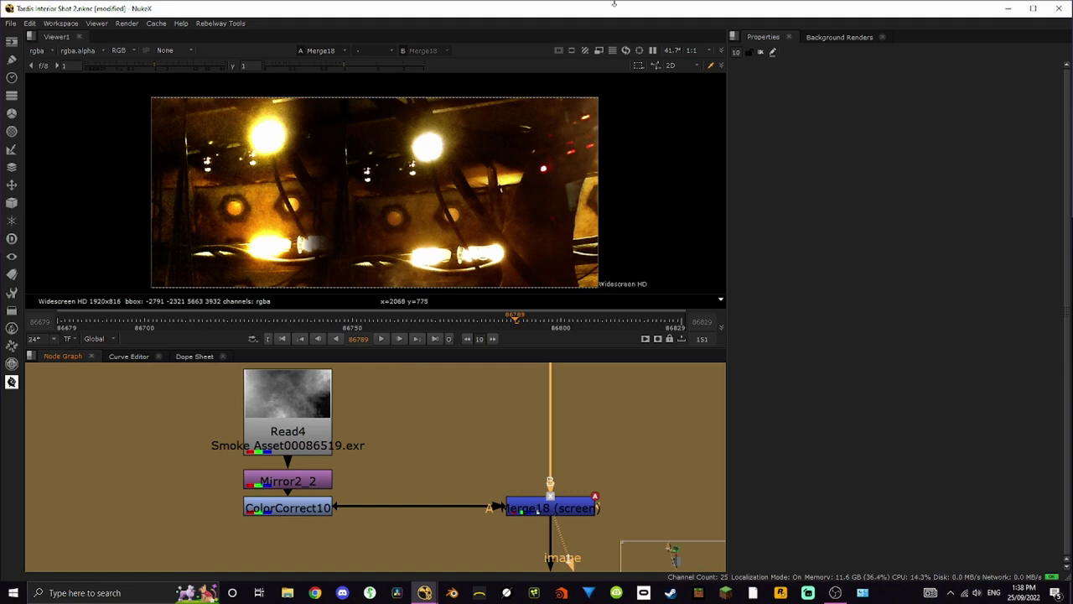
- Toggle ColorCorrect10 off and on to compare its effect on the smoke in the Merge18 result, leaving it enabled
click(313, 507)
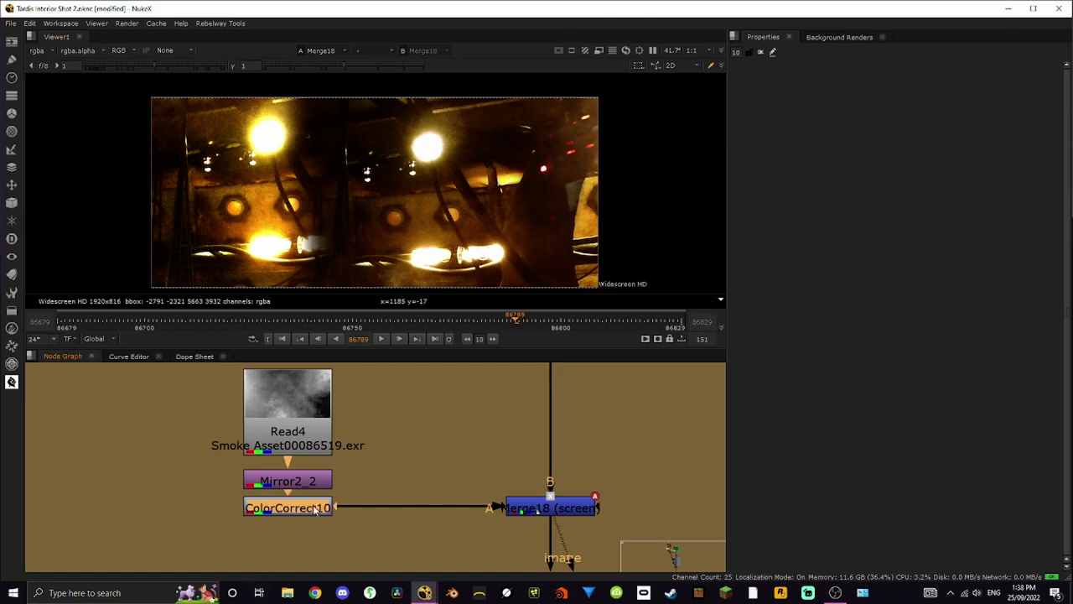
key(d)
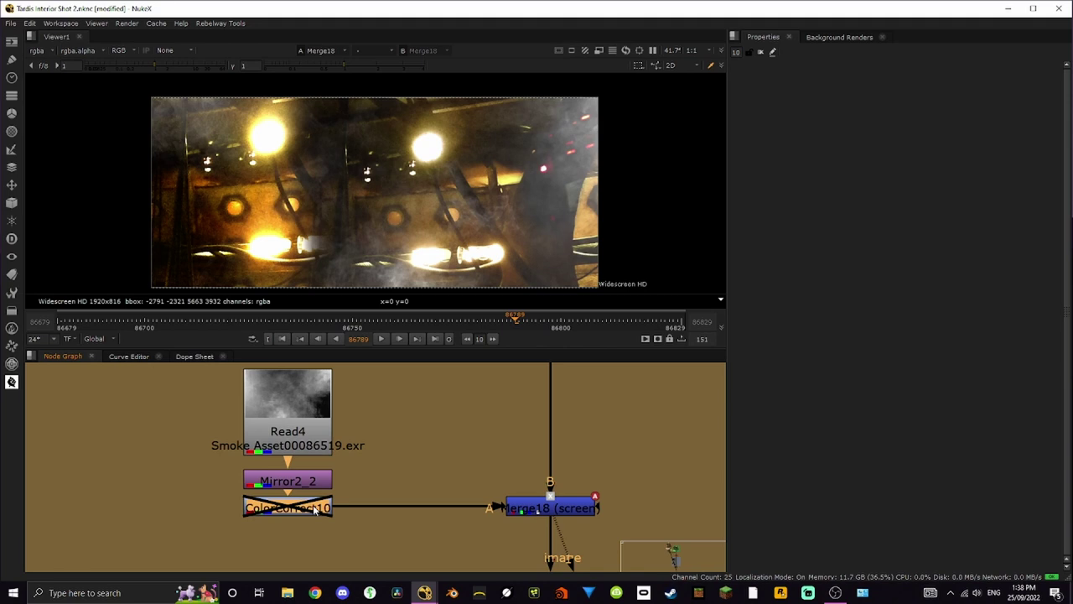
key(d)
key(d)
key(d)
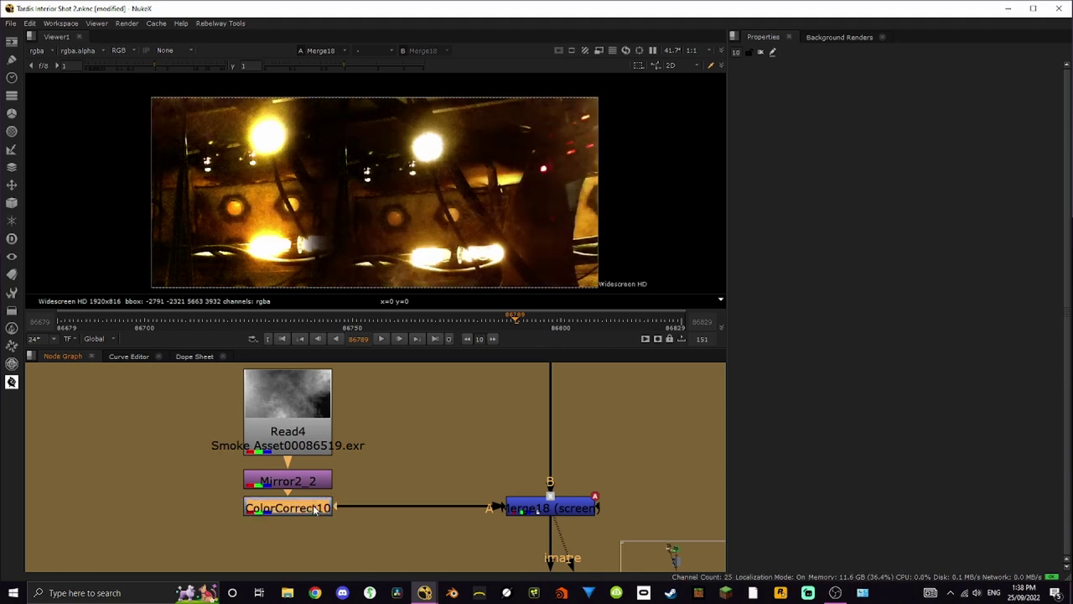
key(d)
key(d)
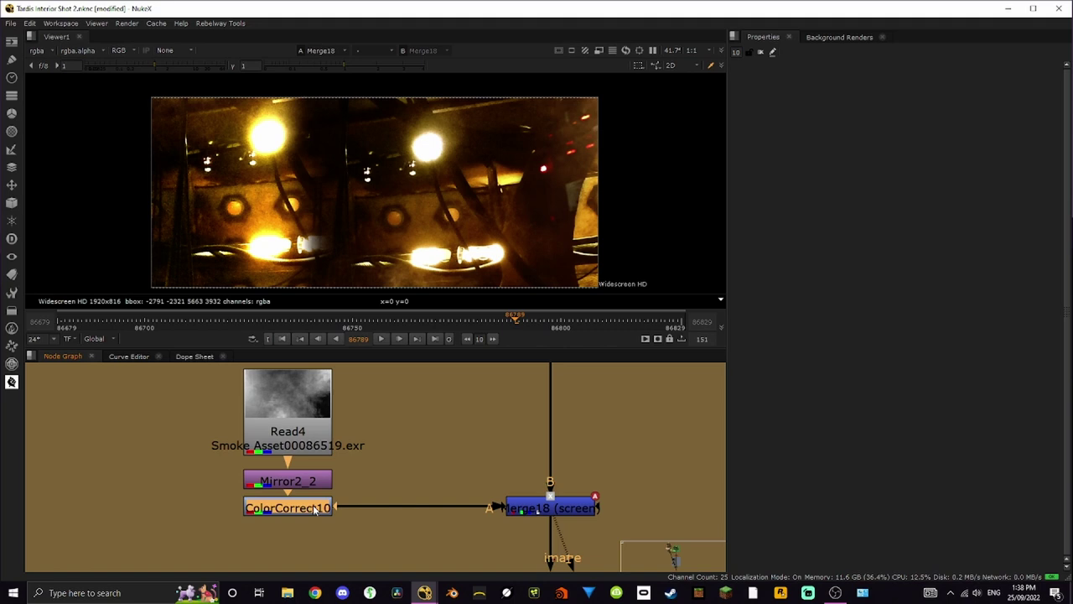
- View the MagicDefocus1 result below Merge18 in the Background section
middle_drag(540, 493, 437, 457)
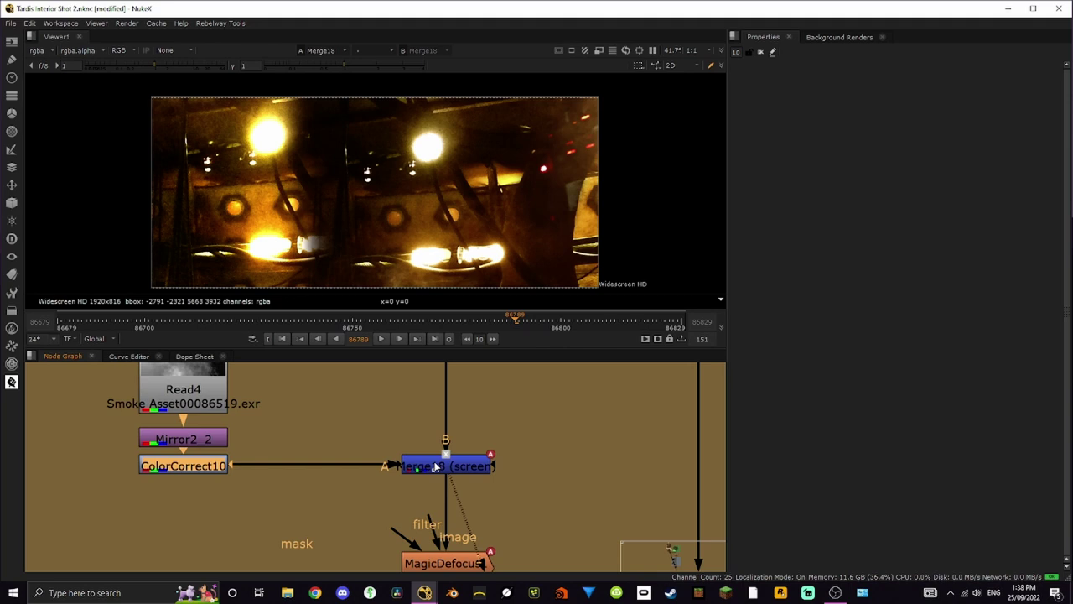
middle_drag(490, 502, 514, 423)
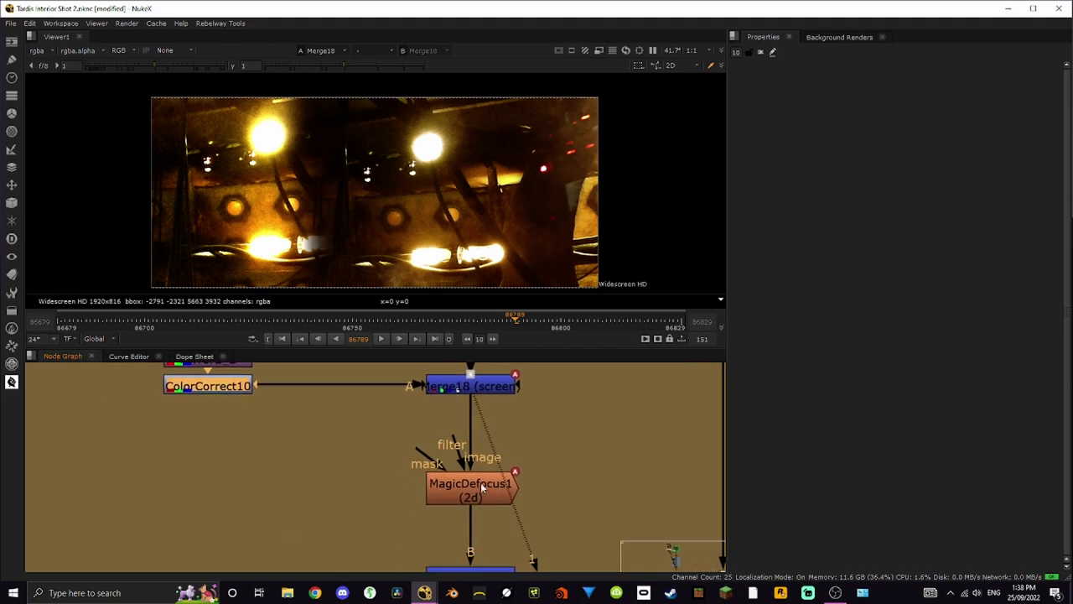
key(1)
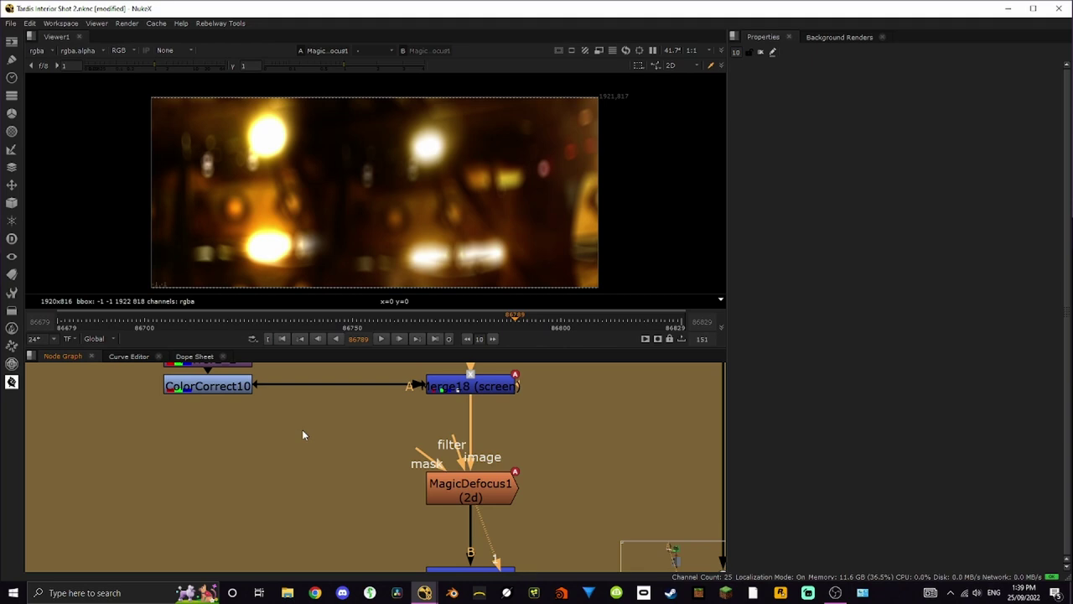
- View the IBKColour_Stack result in the green Key section
scroll(424, 386, down, 5)
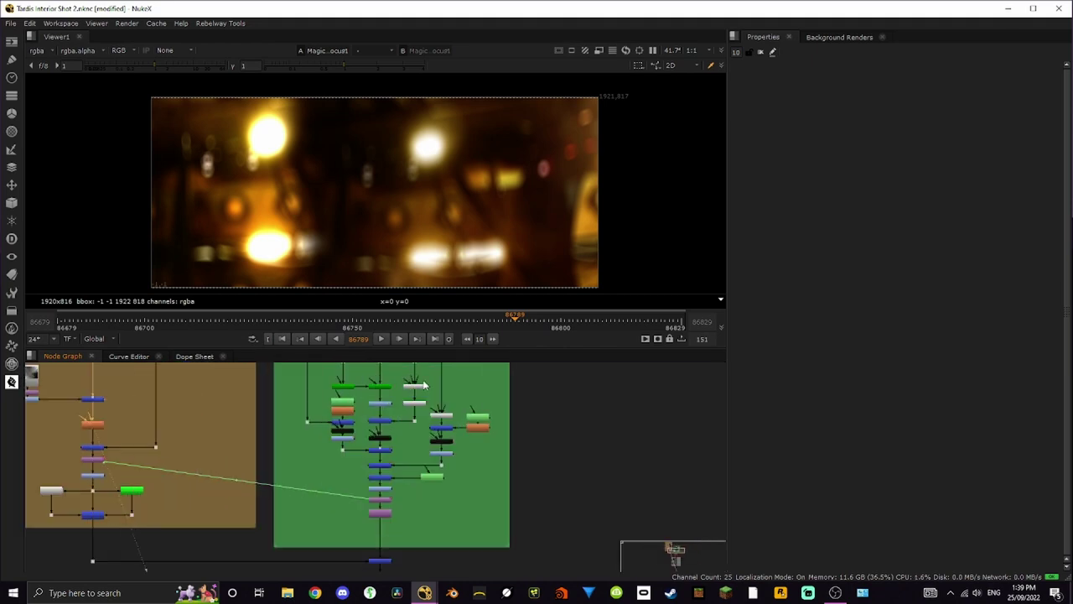
scroll(424, 386, up, 5)
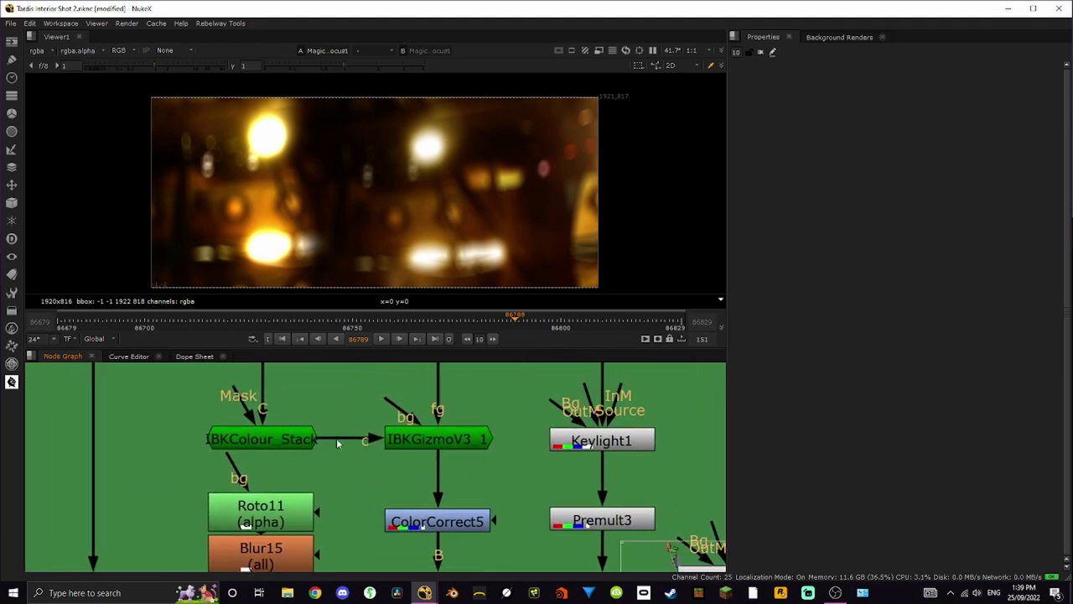
click(289, 445)
key(1)
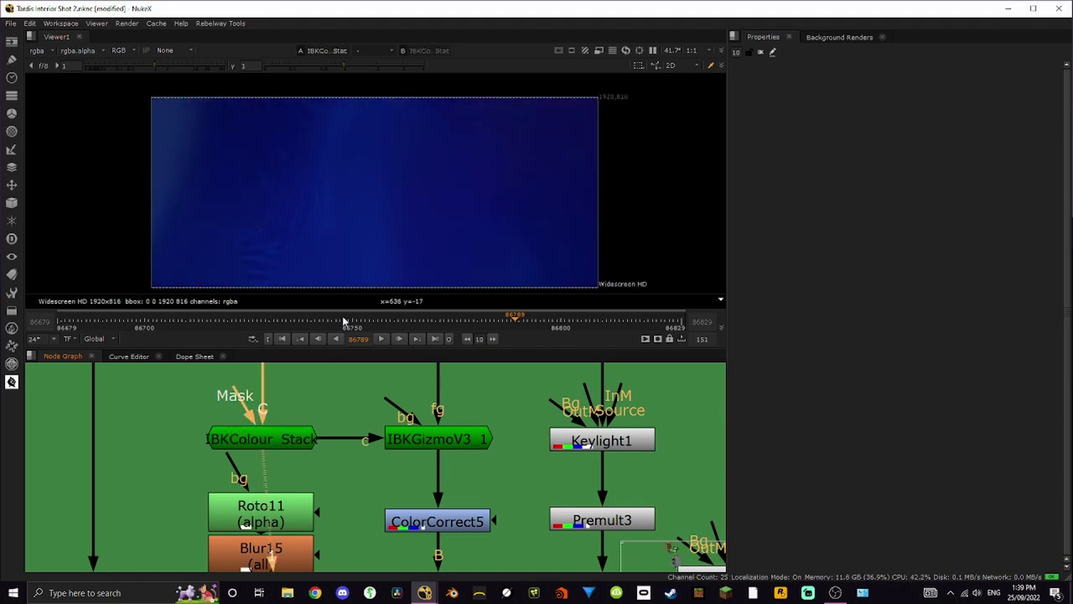
- Go back to the Background section and view the MagicDefocus1 result again
scroll(396, 433, down, 8)
scroll(338, 430, up, 8)
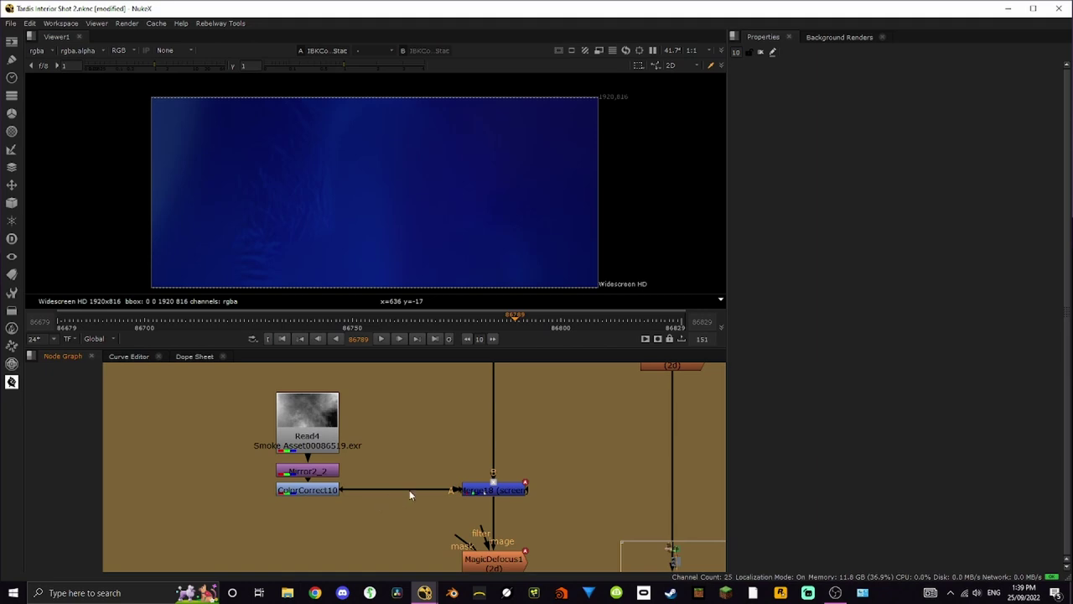
key(1)
scroll(460, 471, up, 3)
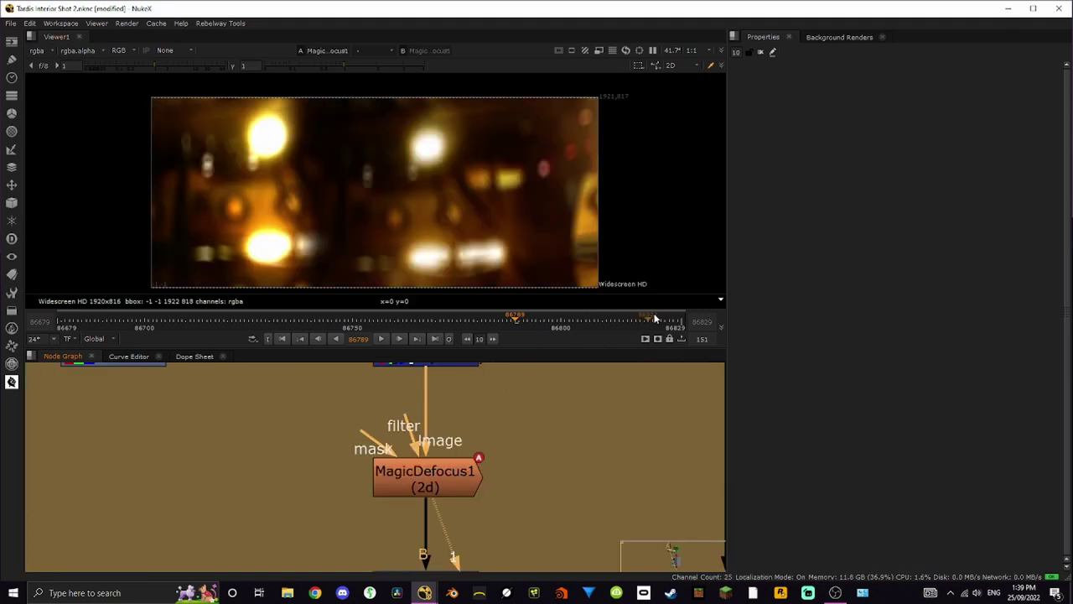
- Compare the MagicDefocus1 blur between the start frame 86679 and the end frame 86829
click(58, 322)
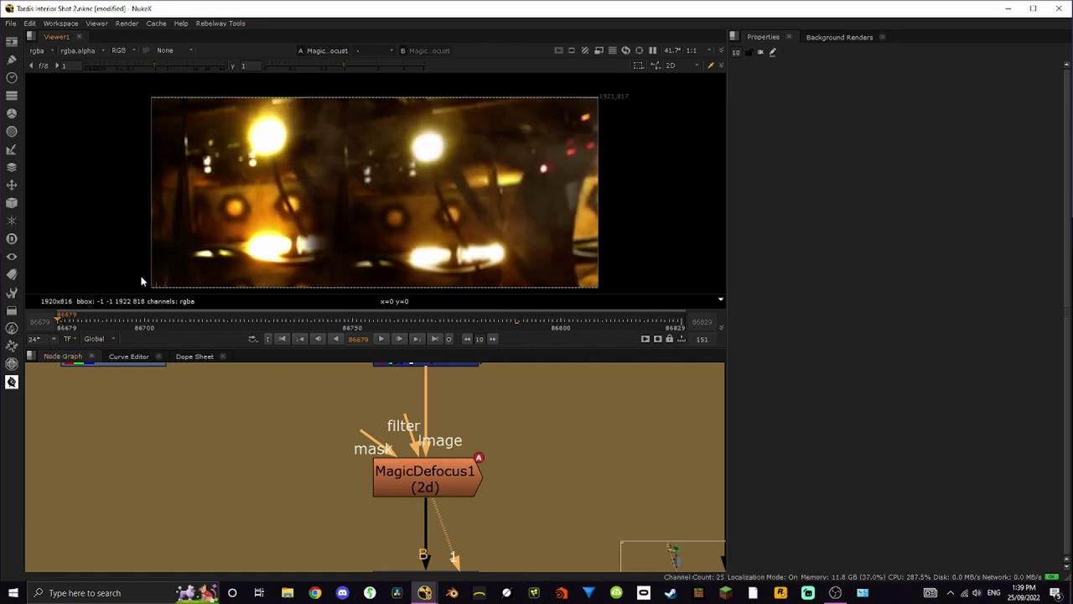
scroll(556, 160, up, 6)
scroll(556, 221, down, 7)
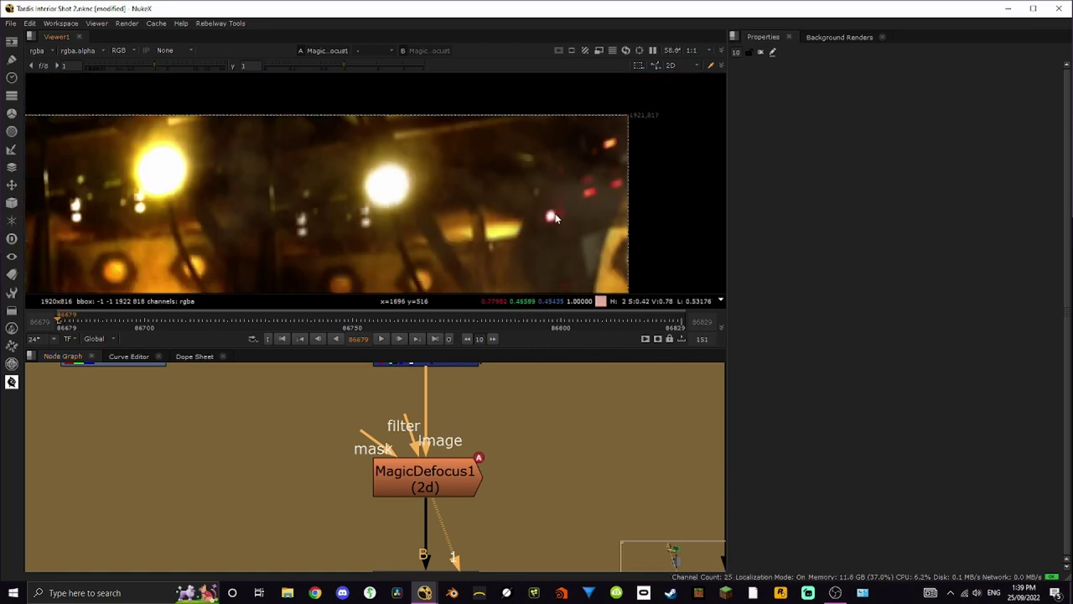
scroll(503, 220, up, 1)
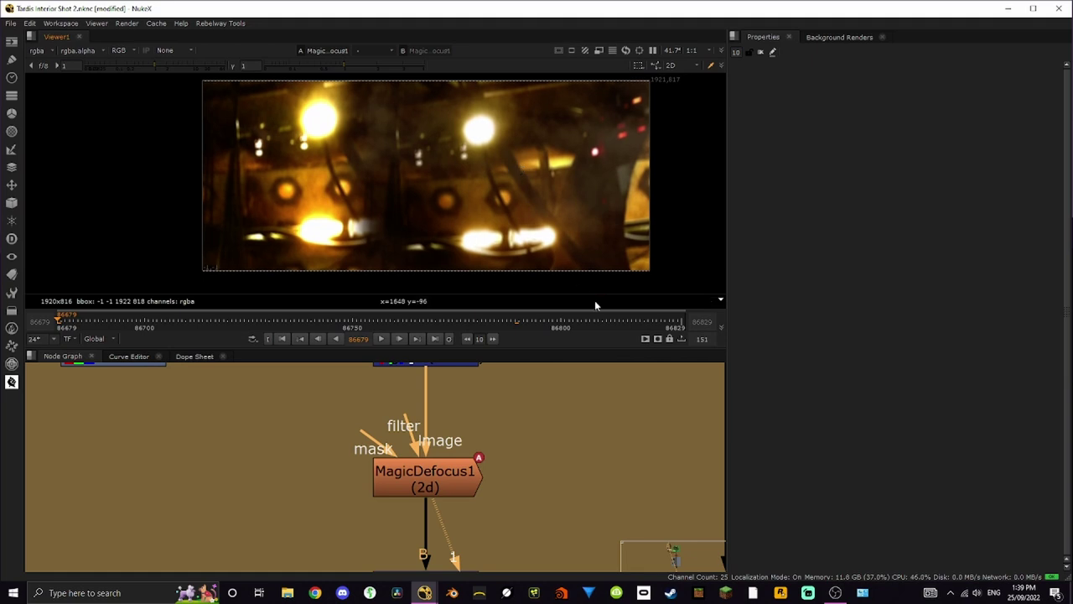
click(680, 322)
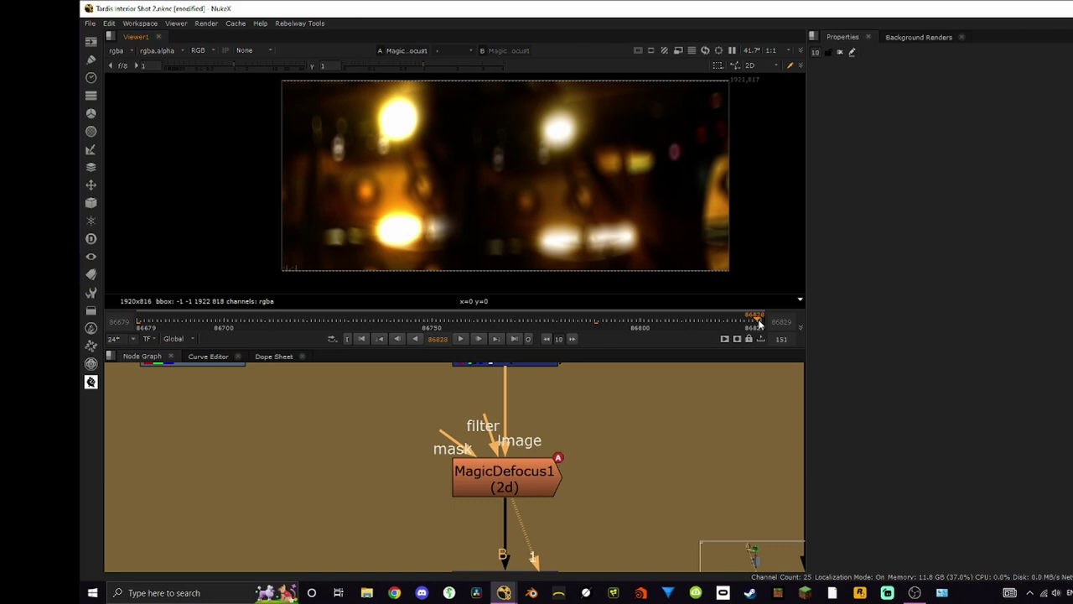
click(149, 325)
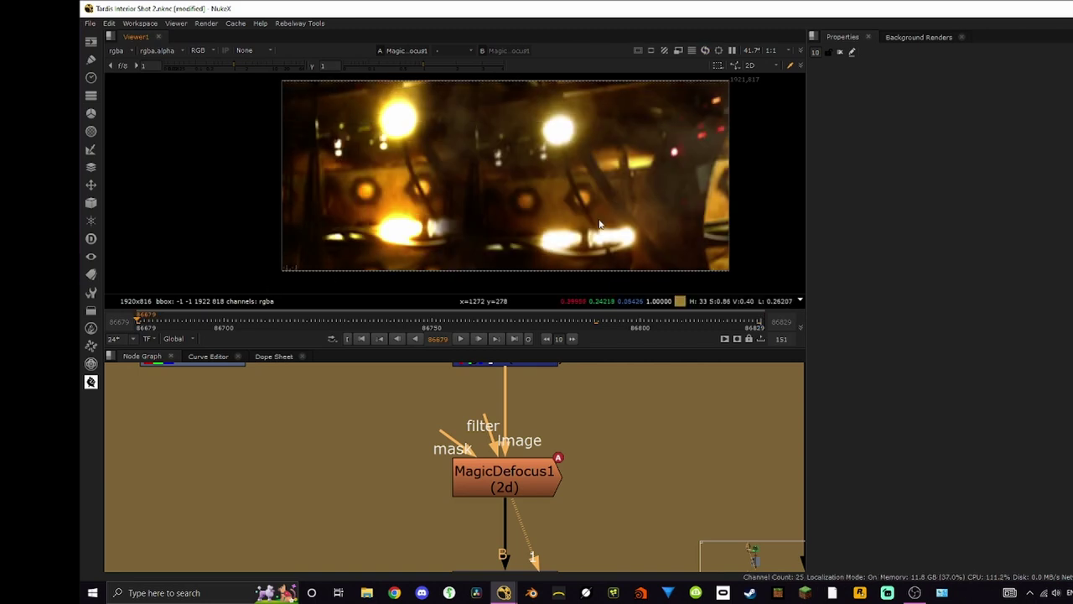
click(761, 322)
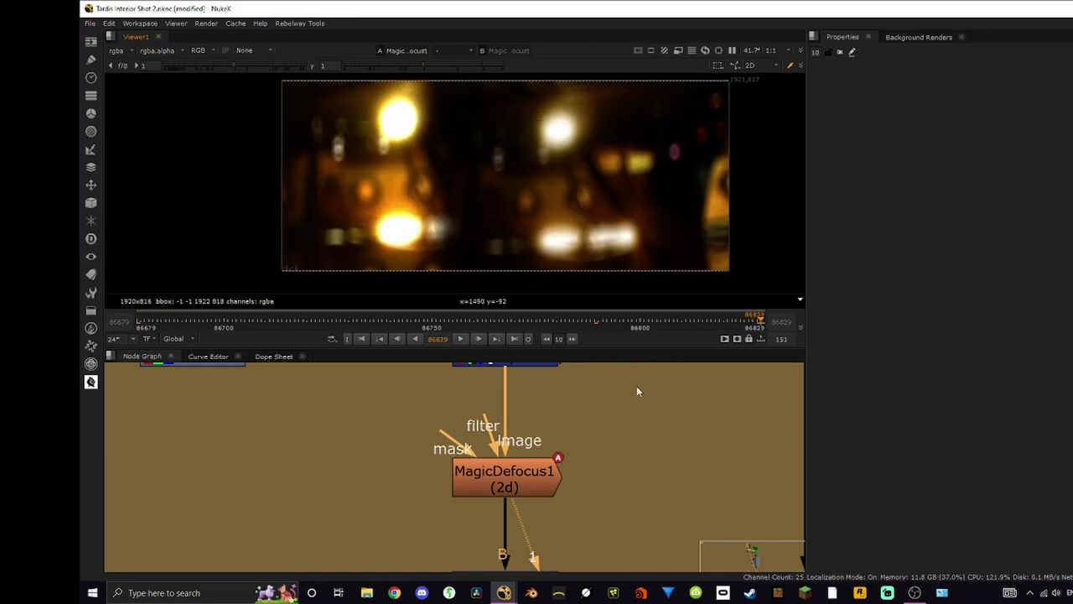
- Locate the Background branch masked by Roto7 and view its Merge22 (mask) result
middle_drag(636, 391, 566, 515)
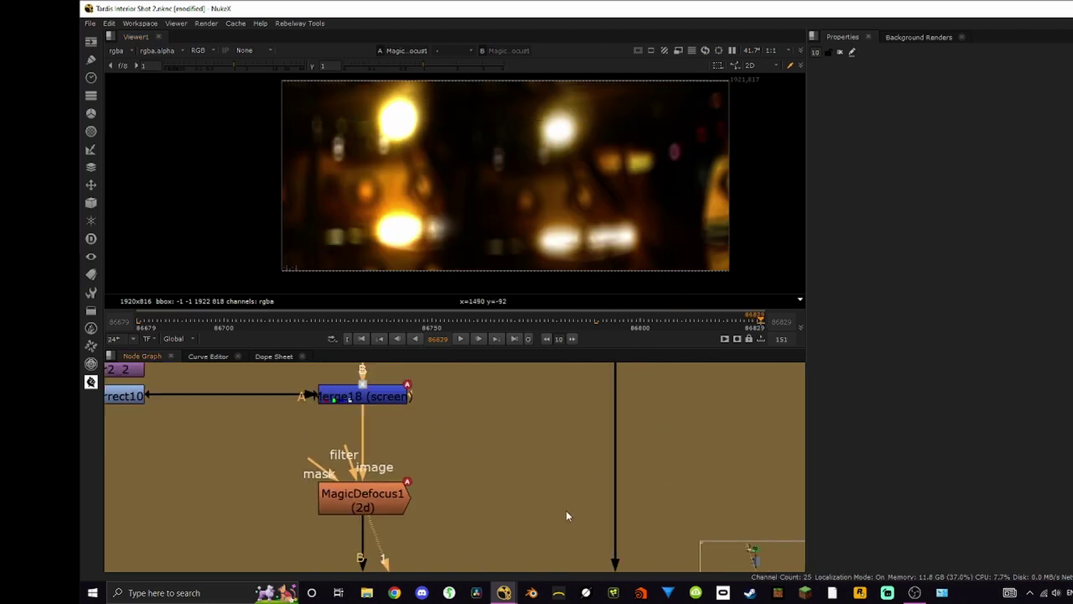
scroll(599, 503, down, 5)
scroll(489, 433, up, 3)
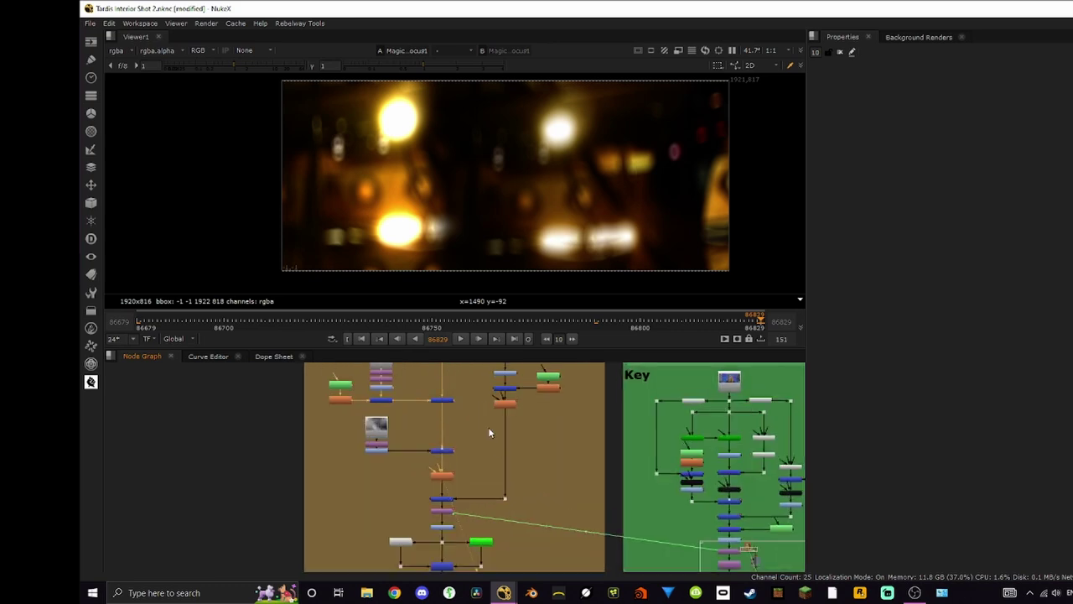
scroll(490, 460, up, 5)
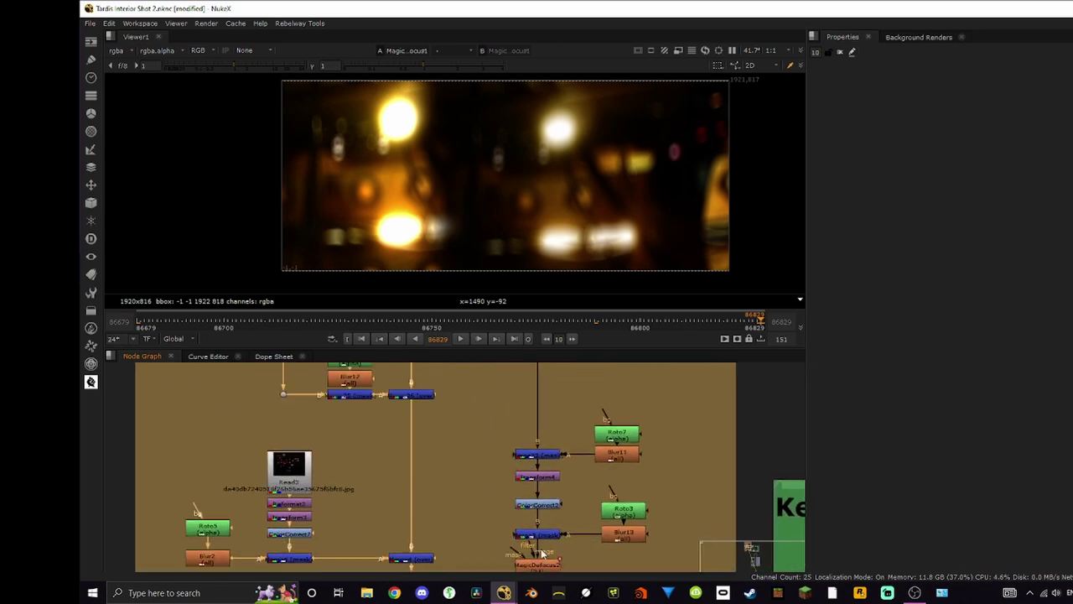
middle_drag(516, 553, 489, 448)
middle_drag(504, 488, 574, 462)
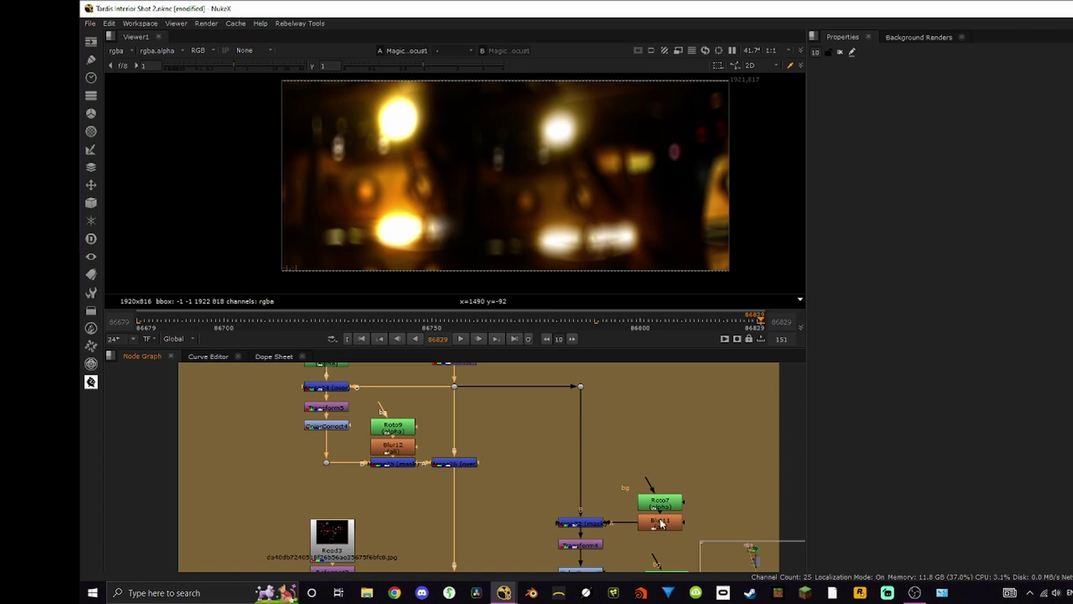
click(587, 521)
key(1)
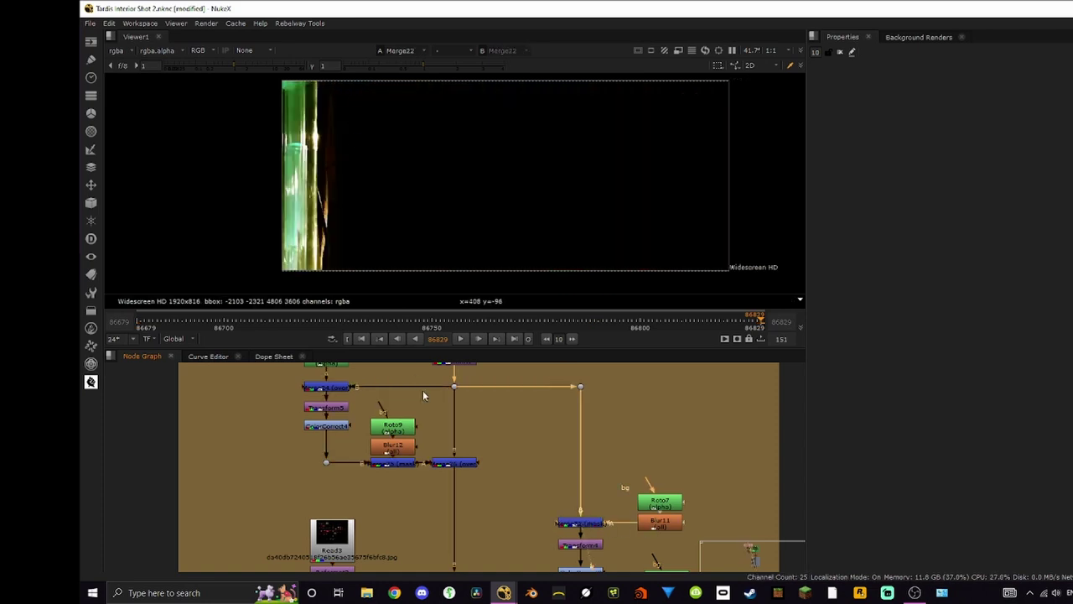
- View the Merge18 (screen) result of the main Background branch for comparison
middle_drag(509, 516, 576, 369)
middle_drag(530, 475, 542, 398)
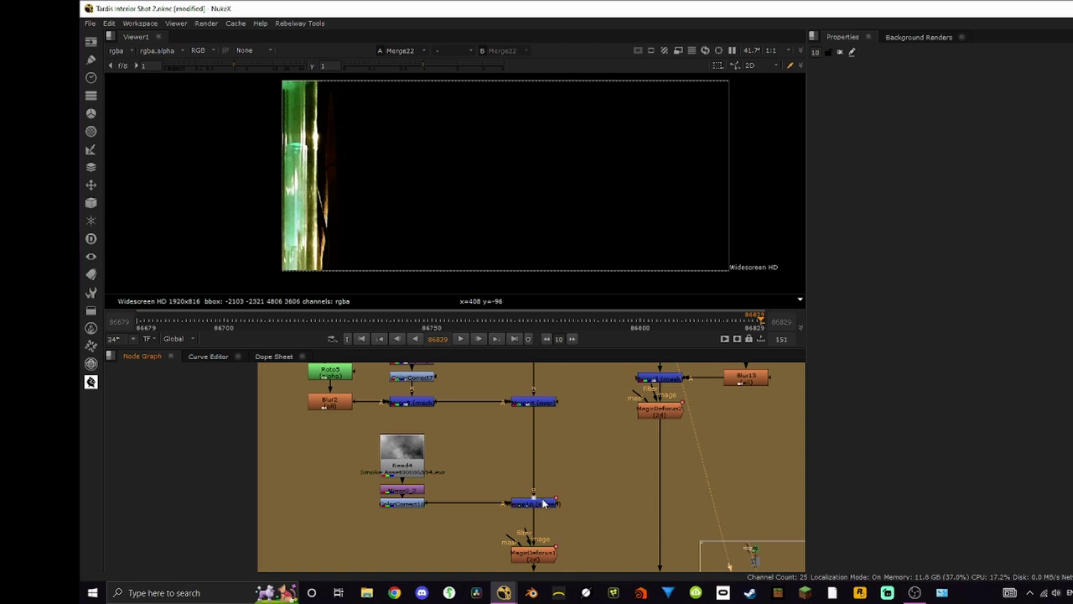
click(535, 504)
key(1)
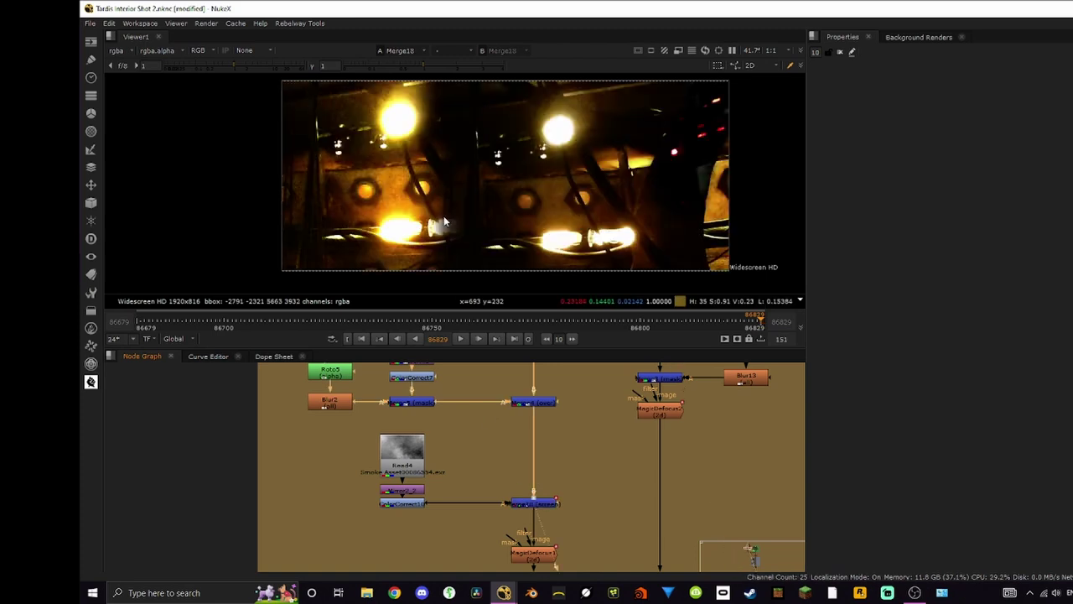
- View the Merge22 result again and the Transform4 result that repositions the column
middle_drag(491, 414, 504, 475)
click(504, 475)
key(1)
scroll(520, 461, up, 2)
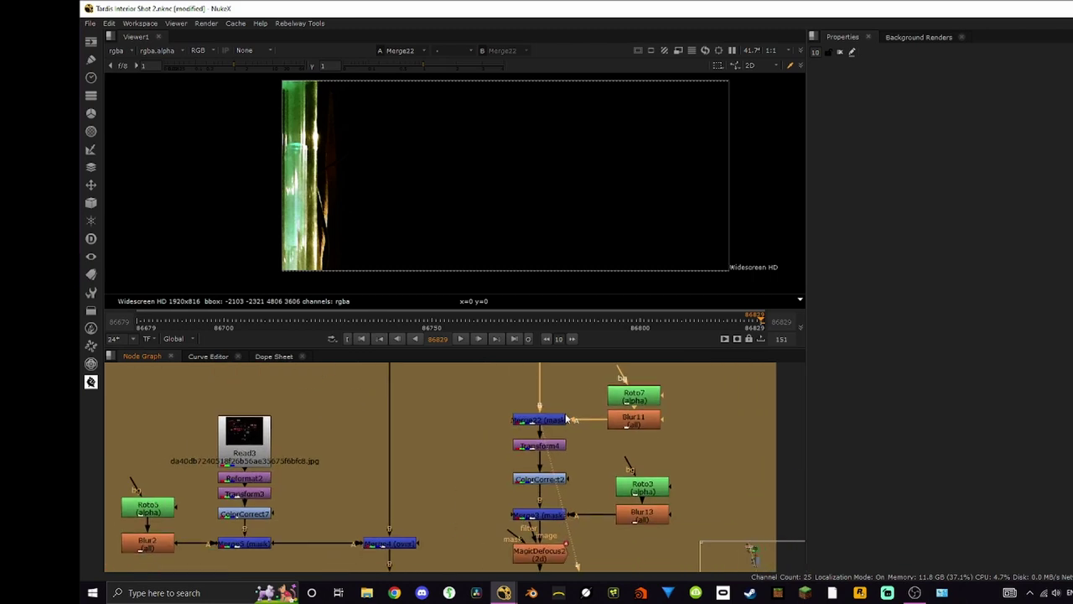
click(551, 453)
key(1)
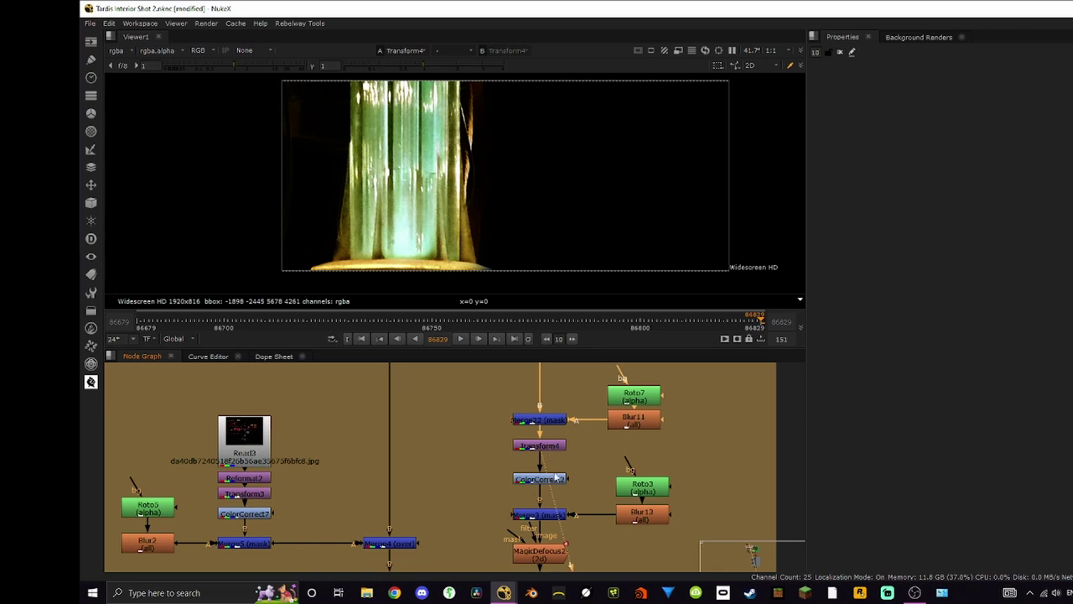
- View the Merge3 (mask) result fed by Roto3 and Blur13
middle_drag(570, 495, 545, 483)
drag(529, 434, 530, 437)
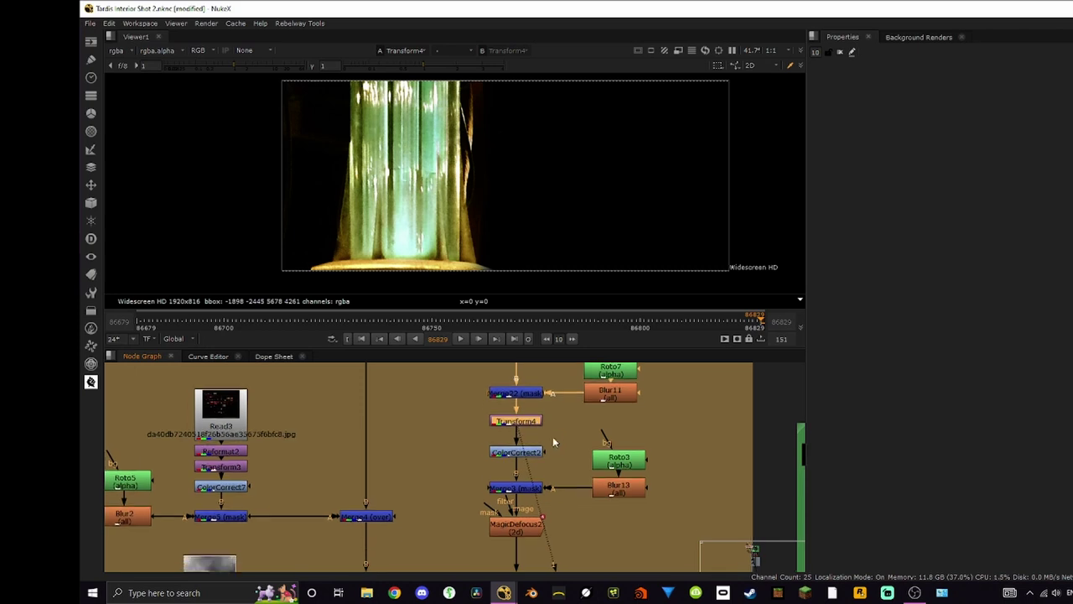
scroll(545, 466, up, 2)
middle_drag(541, 475, 544, 435)
click(512, 460)
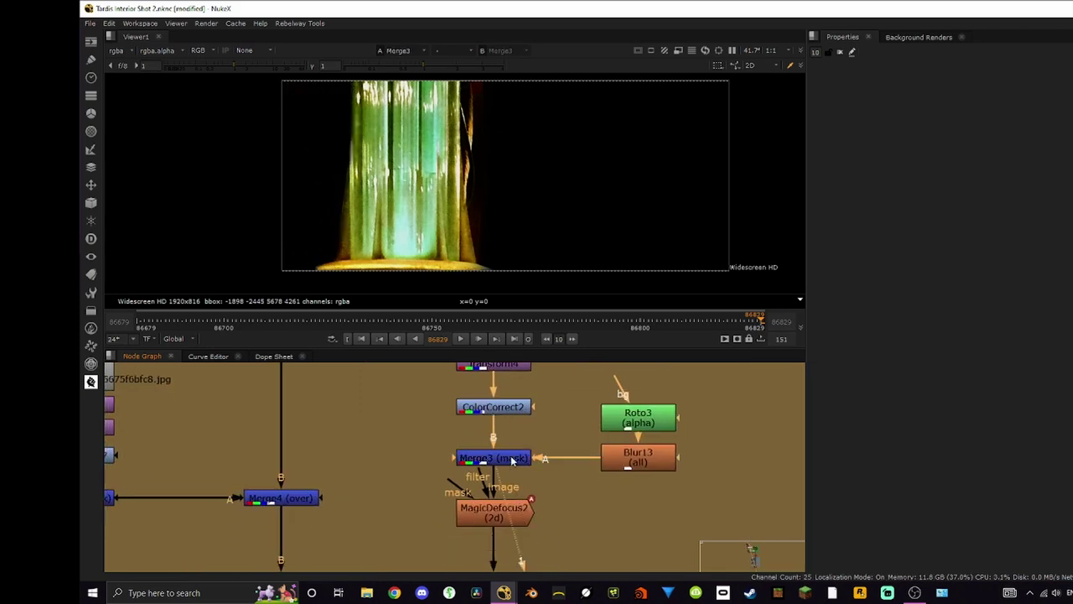
key(1)
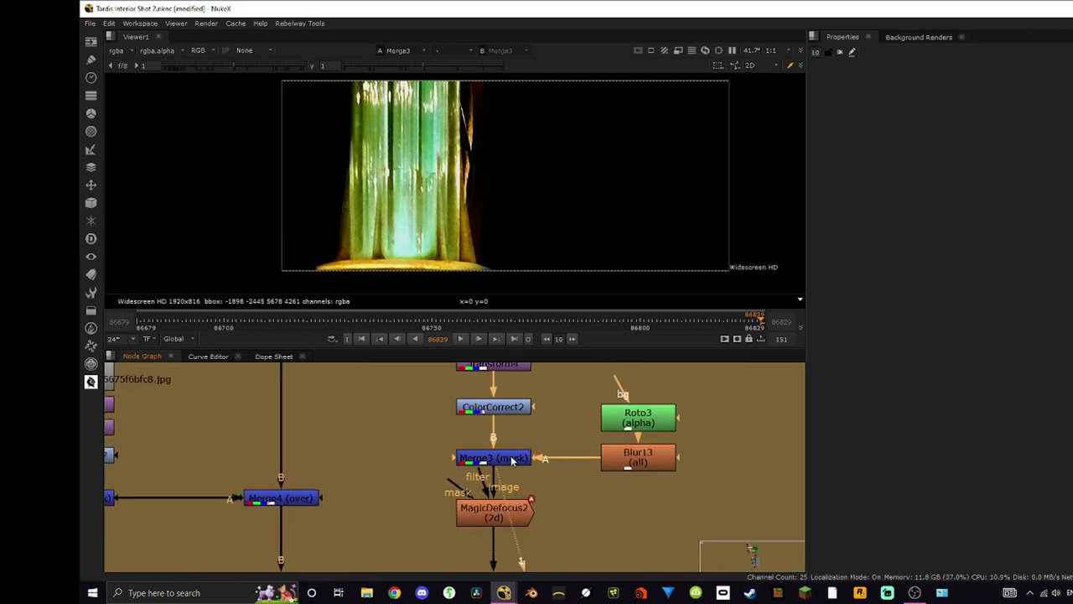
- View the ColorCorrect2 result, check its alpha channel, and return to the RGB display
click(516, 410)
key(1)
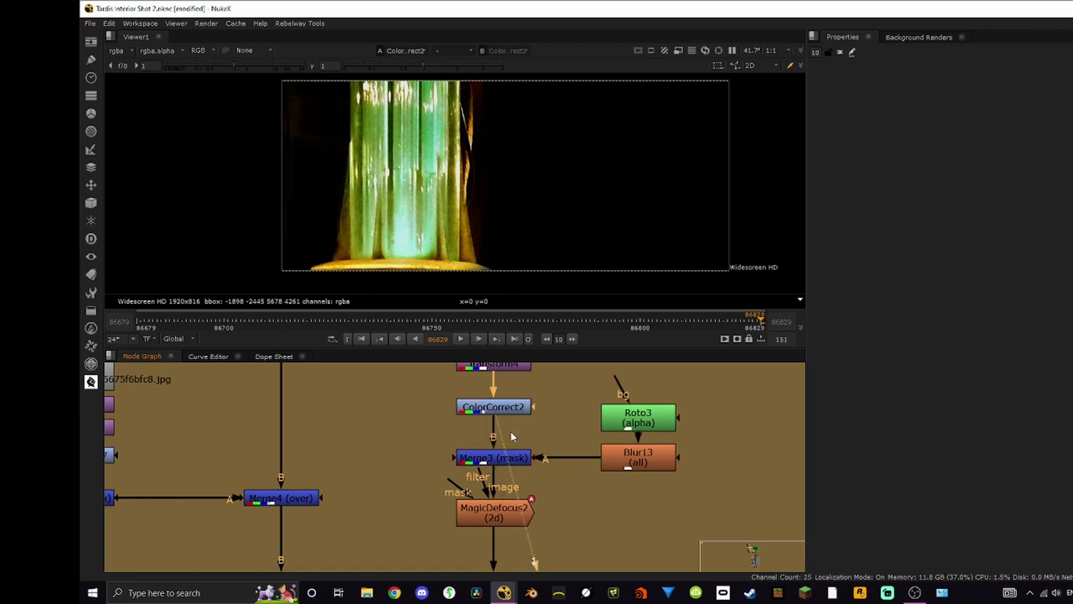
key(a)
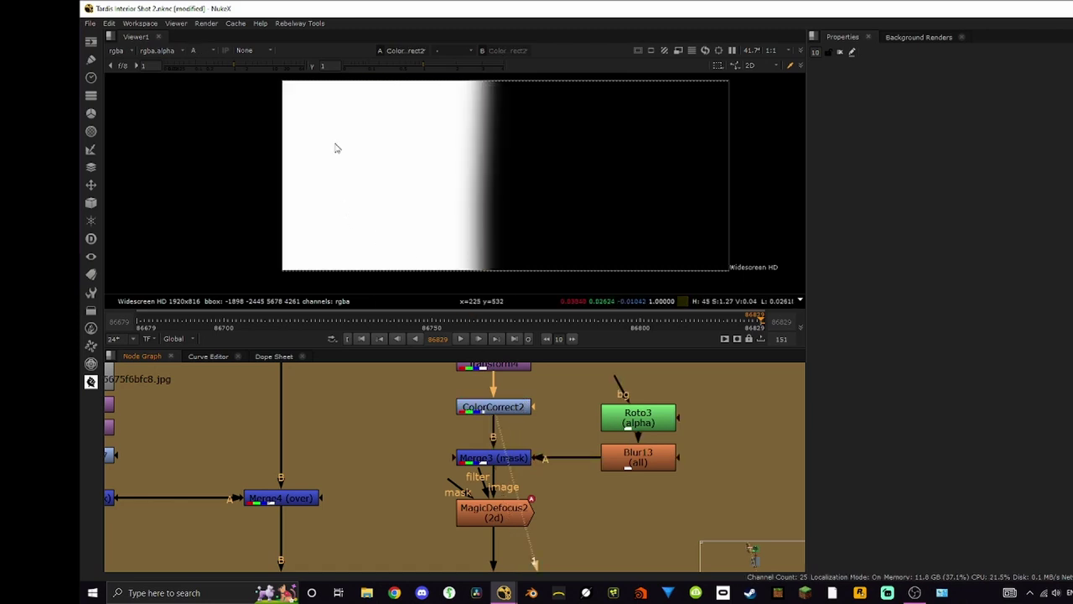
key(a)
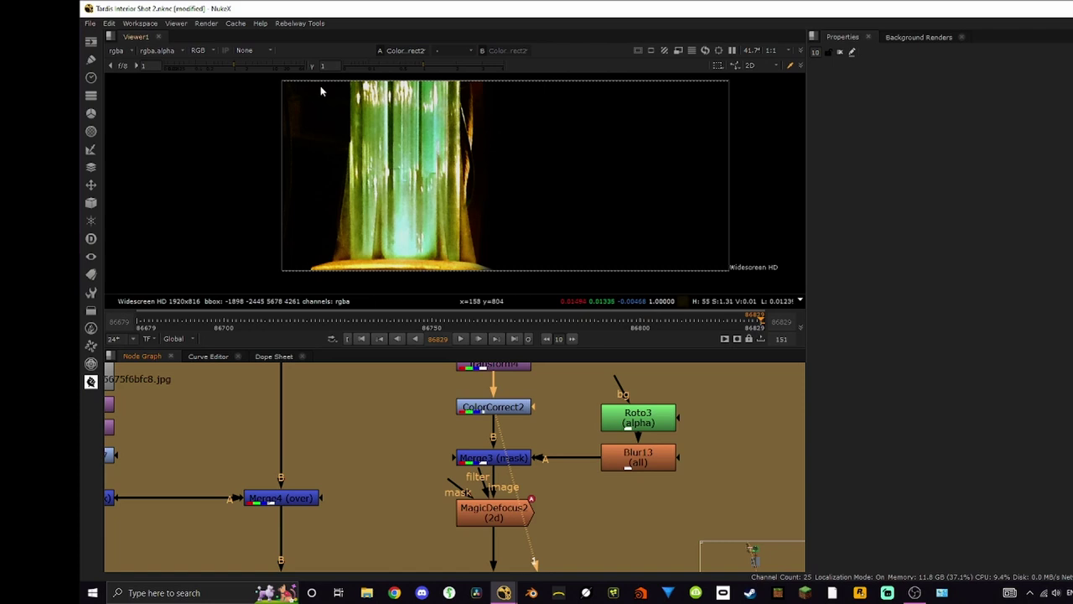
- Check ColorCorrect2's alpha channel against its RGB display, and view the Merge23 (over) result
key(a)
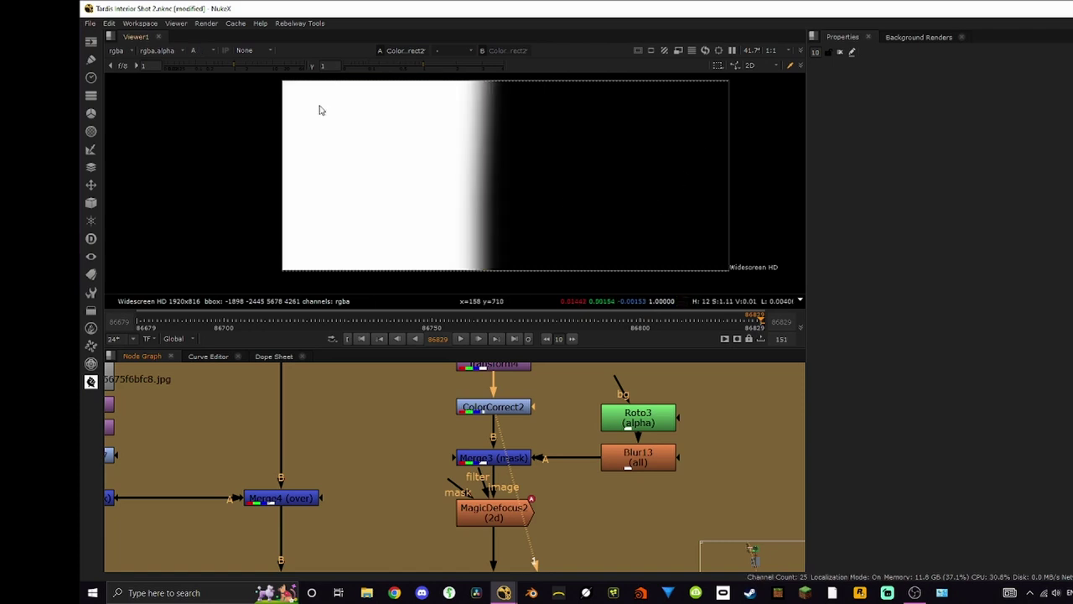
key(a)
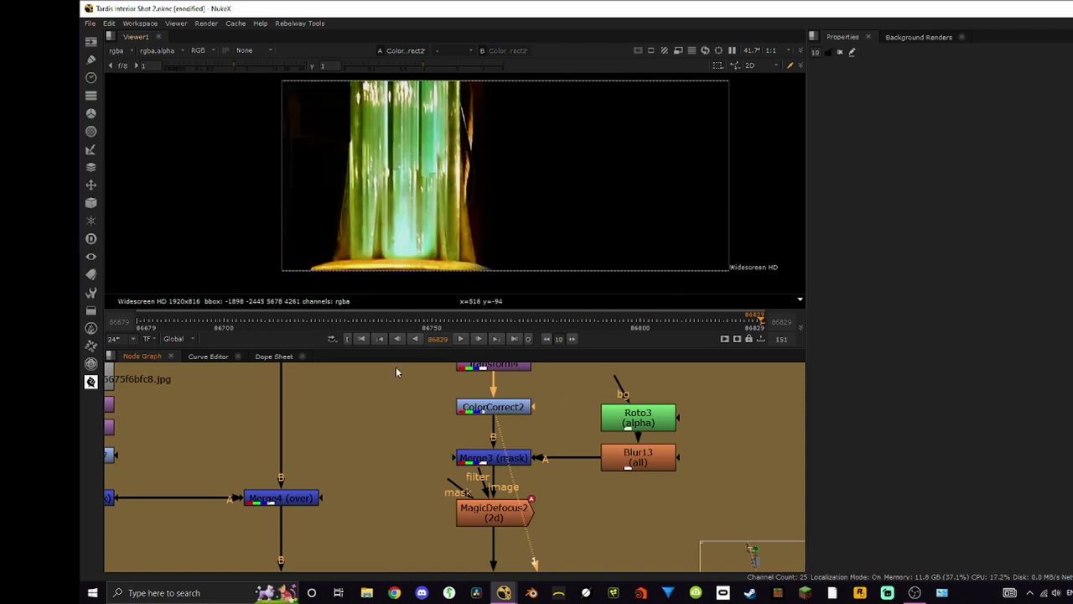
middle_drag(394, 543, 554, 386)
middle_drag(481, 510, 542, 423)
click(541, 414)
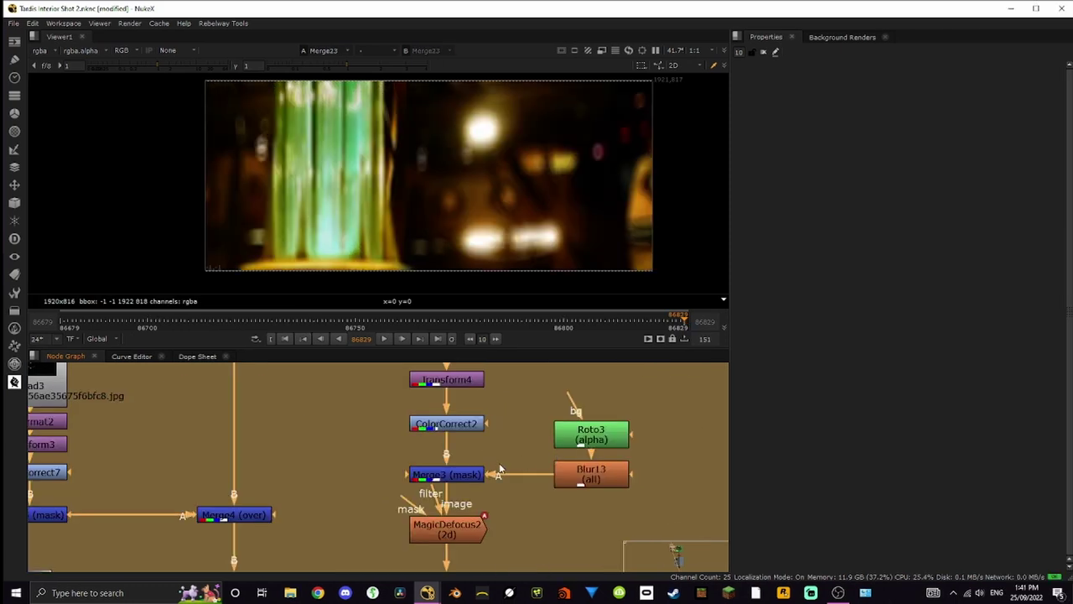
- Toggle the Merge3 (mask) node off and on to compare its effect on the Merge23 result
click(469, 478)
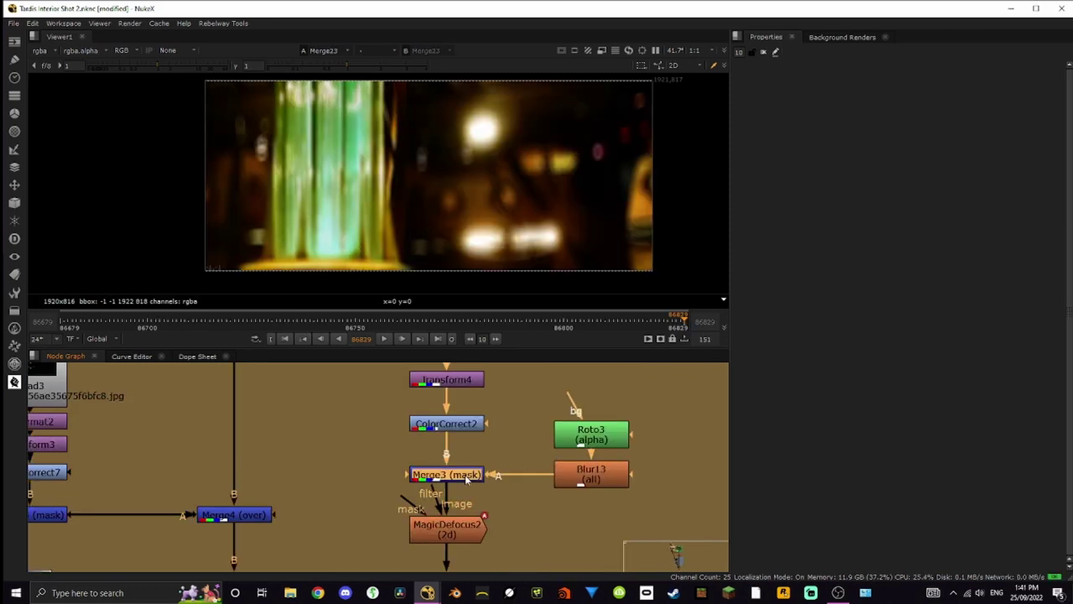
key(d)
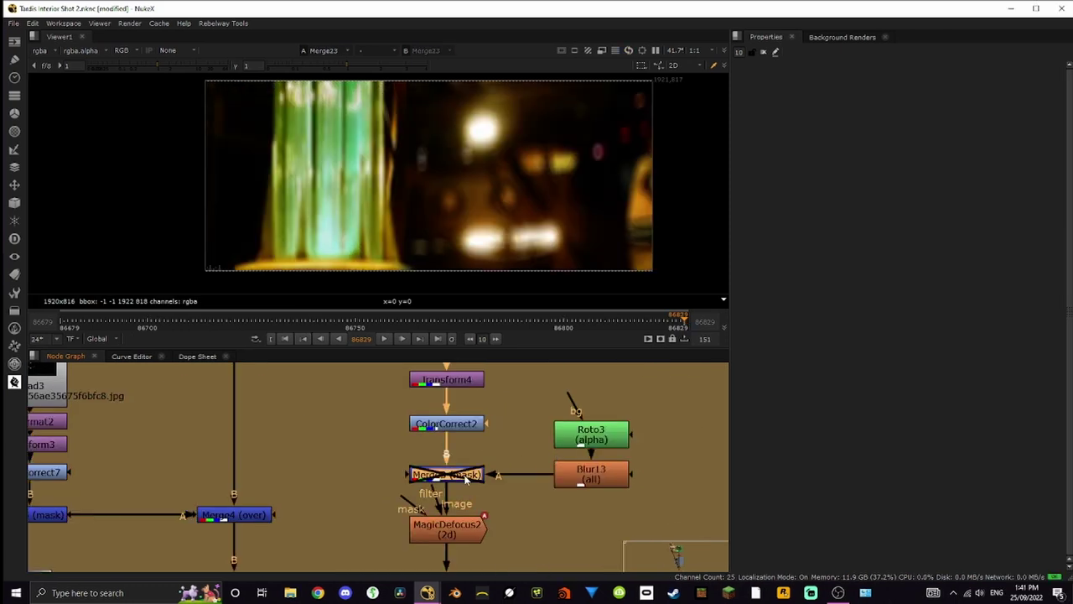
key(d)
key(d)
key(d)
key(d)
- Inspect the column's base edge up close while toggling Merge3 (mask), and leave the node enabled
scroll(243, 199, up, 5)
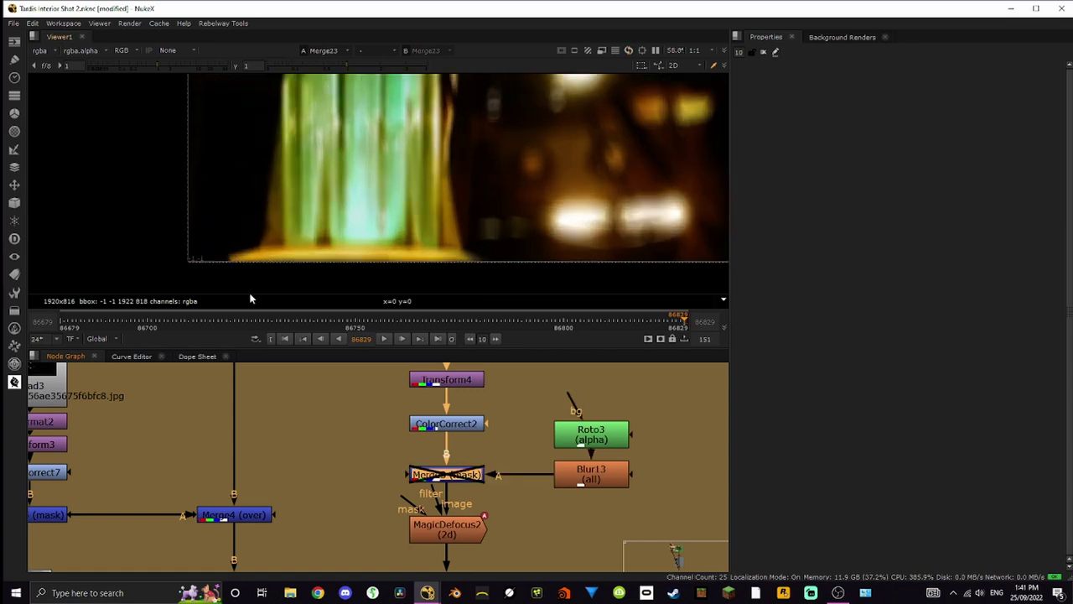
key(d)
key(d)
key(d)
key(d)
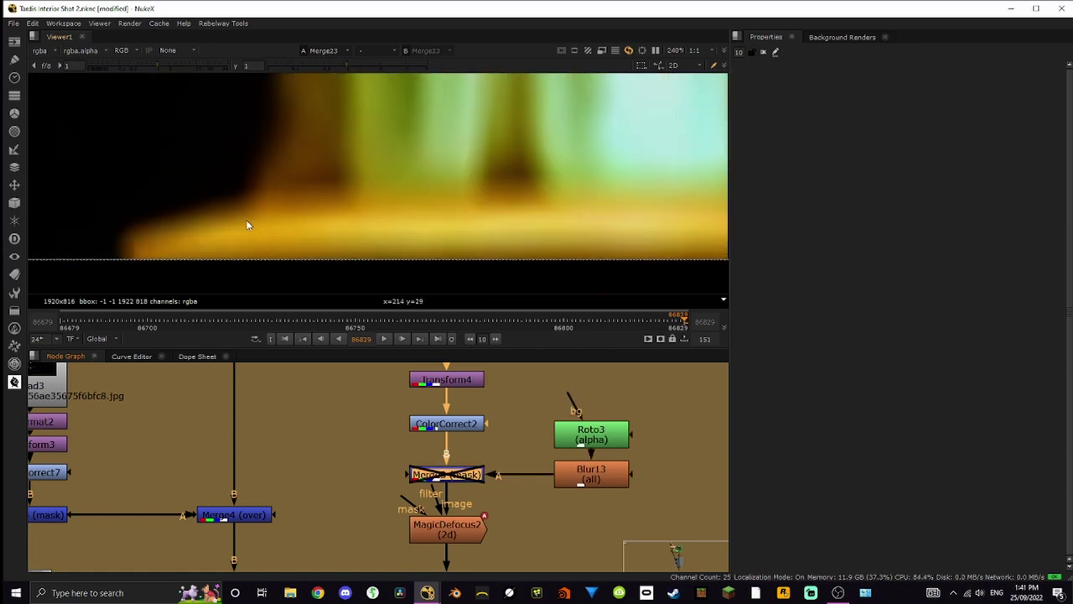
scroll(307, 269, down, 2)
scroll(307, 268, down, 5)
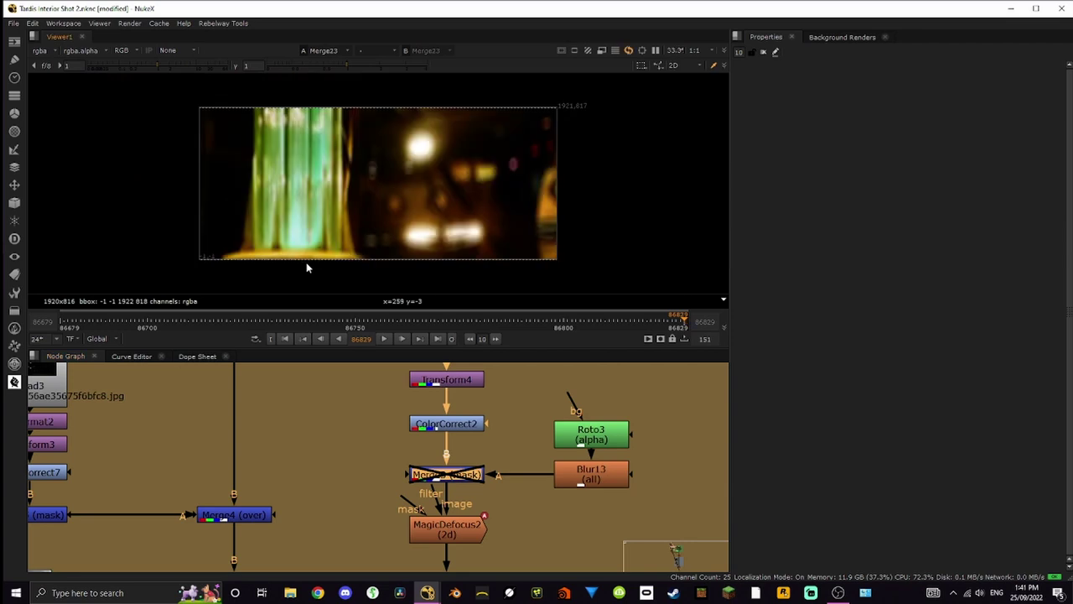
key(d)
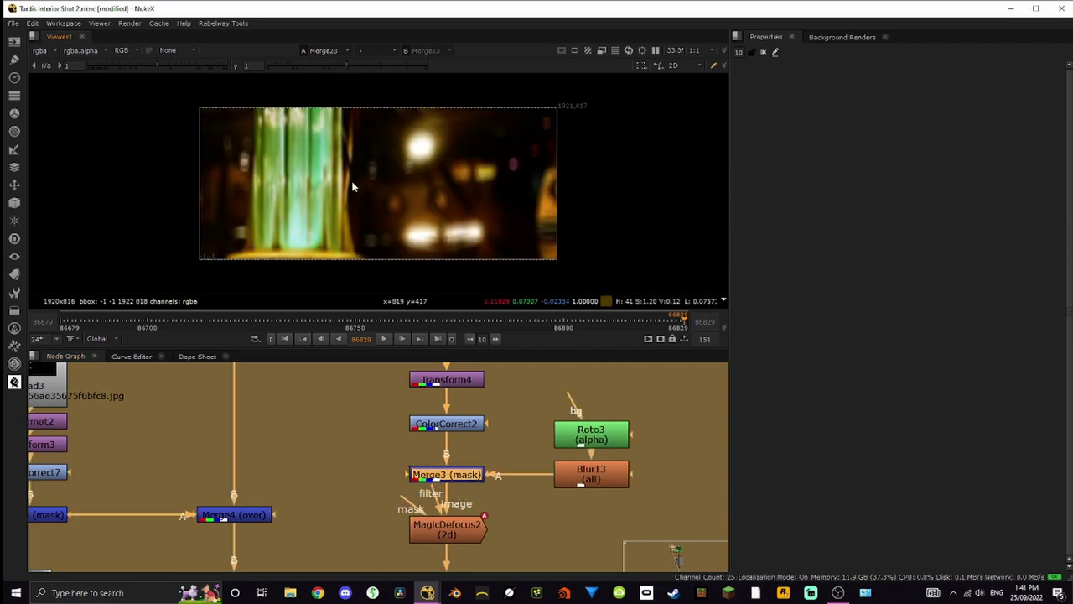
- View the MagicDefocus2 result of the masked column branch
middle_drag(388, 507, 447, 448)
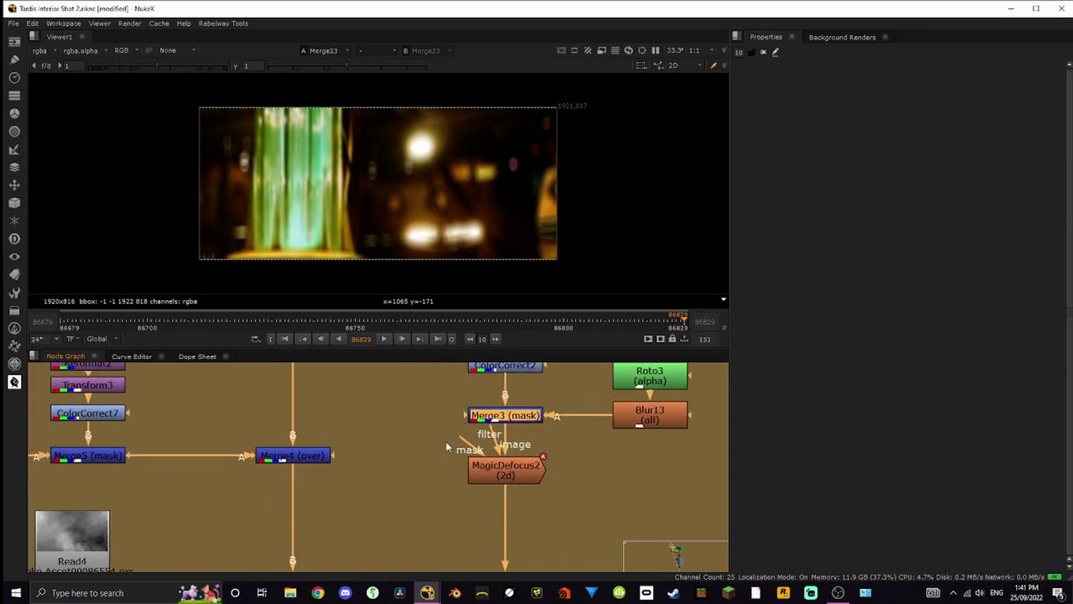
click(516, 467)
key(1)
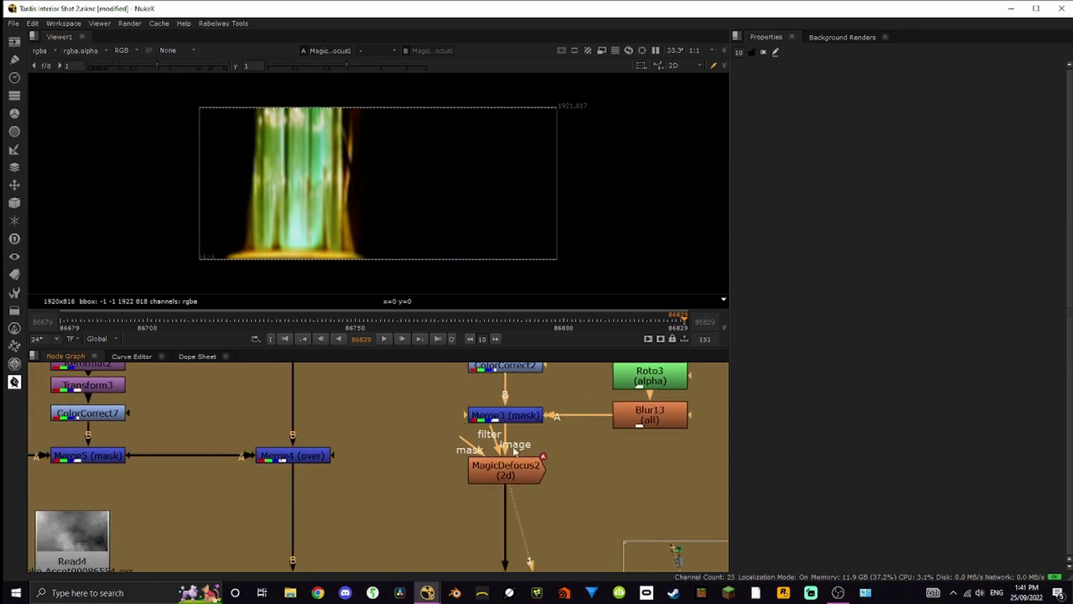
- Disable MagicDefocus2 to inspect the column's detail up close, and re-enable it to compare the defocused look
click(533, 474)
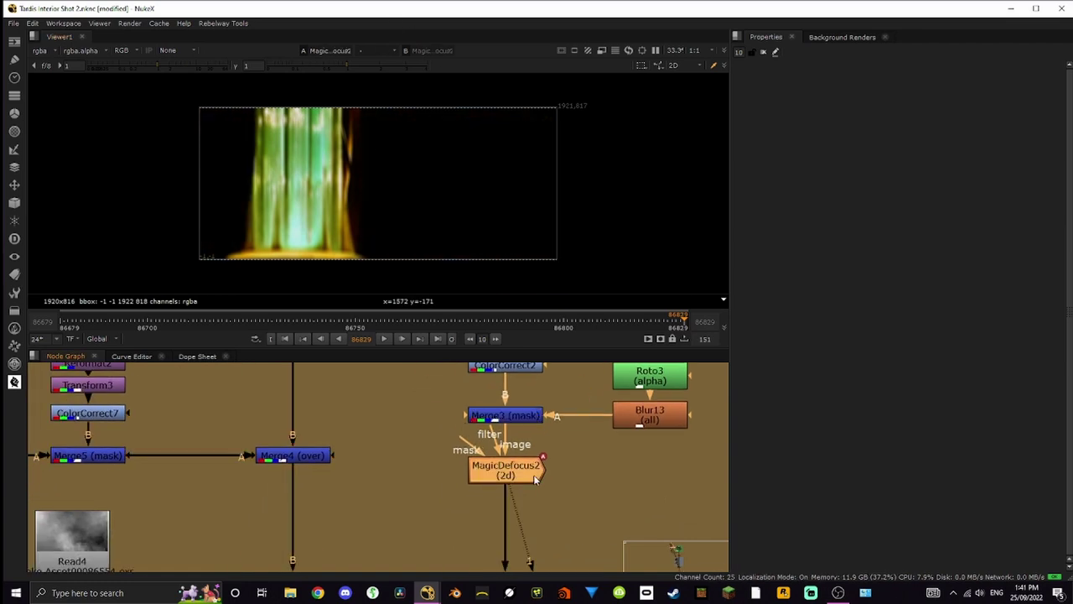
key(d)
scroll(379, 184, up, 10)
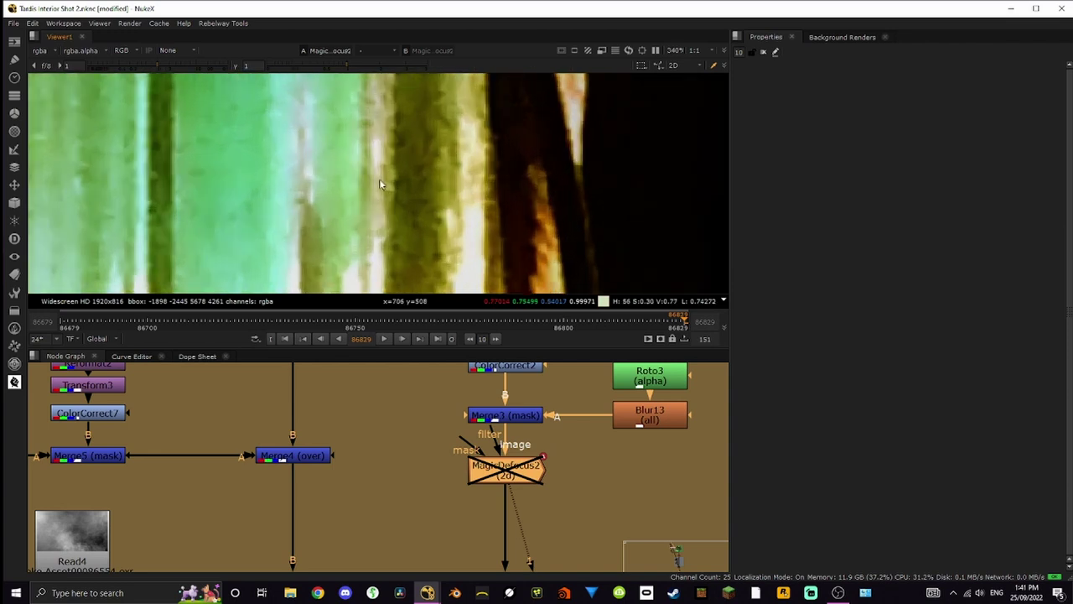
scroll(419, 187, up, 2)
key(f)
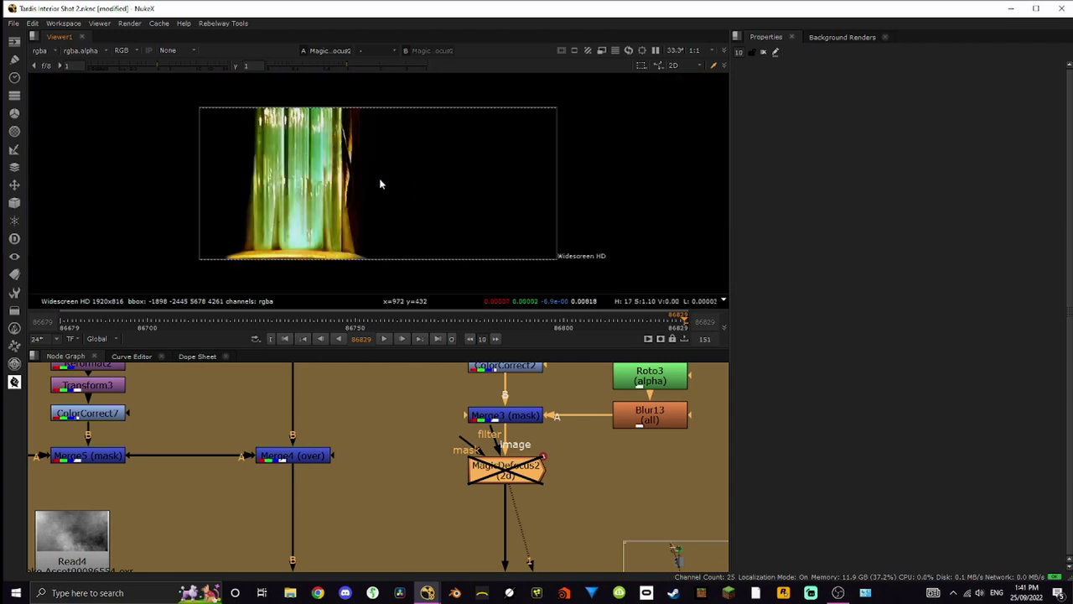
key(space)
scroll(476, 261, up, 3)
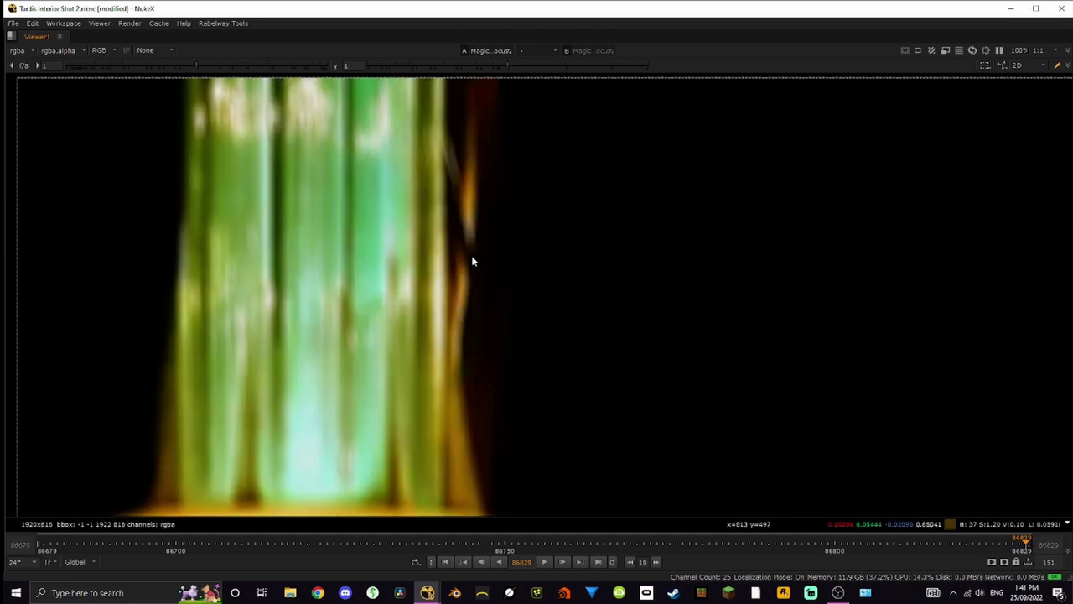
key(space)
key(minus)
key(minus)
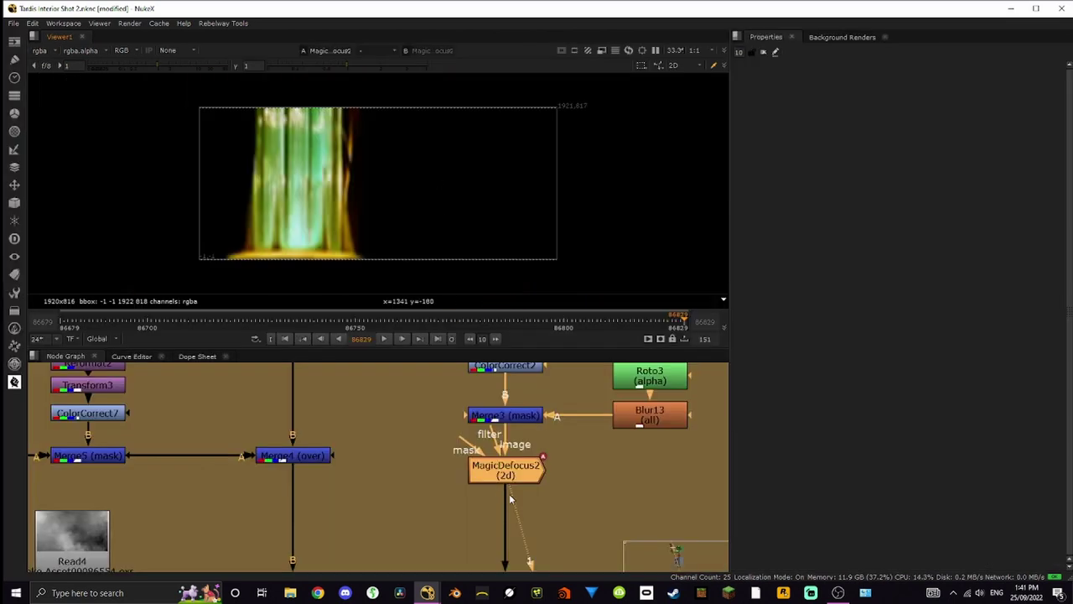
- View the Merge23 (over) result and the Transform7 result below it
middle_drag(509, 493, 479, 493)
key(1)
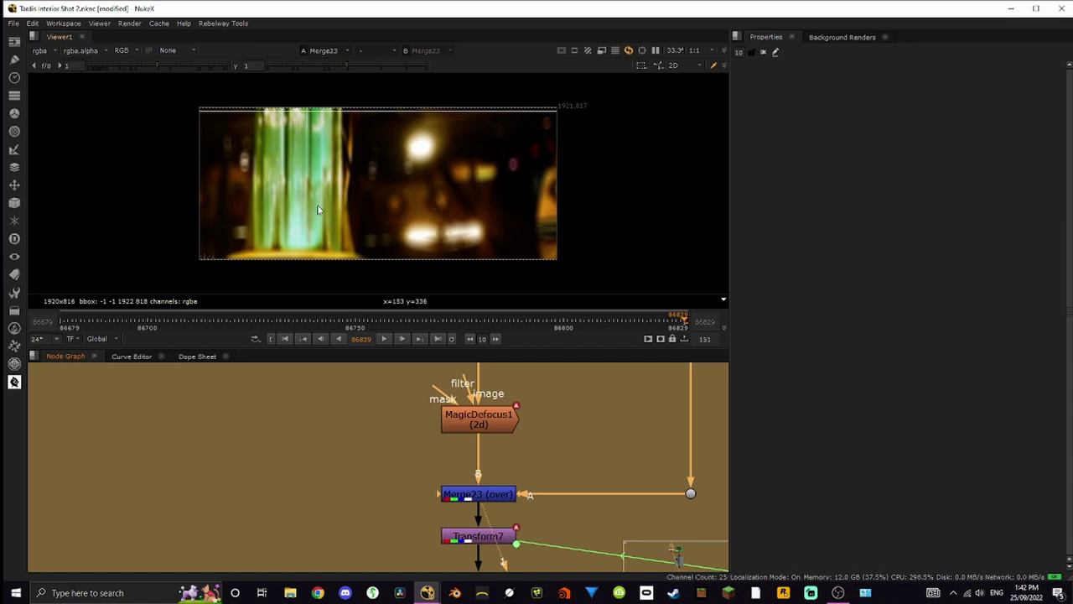
middle_drag(533, 549, 527, 490)
click(491, 482)
key(1)
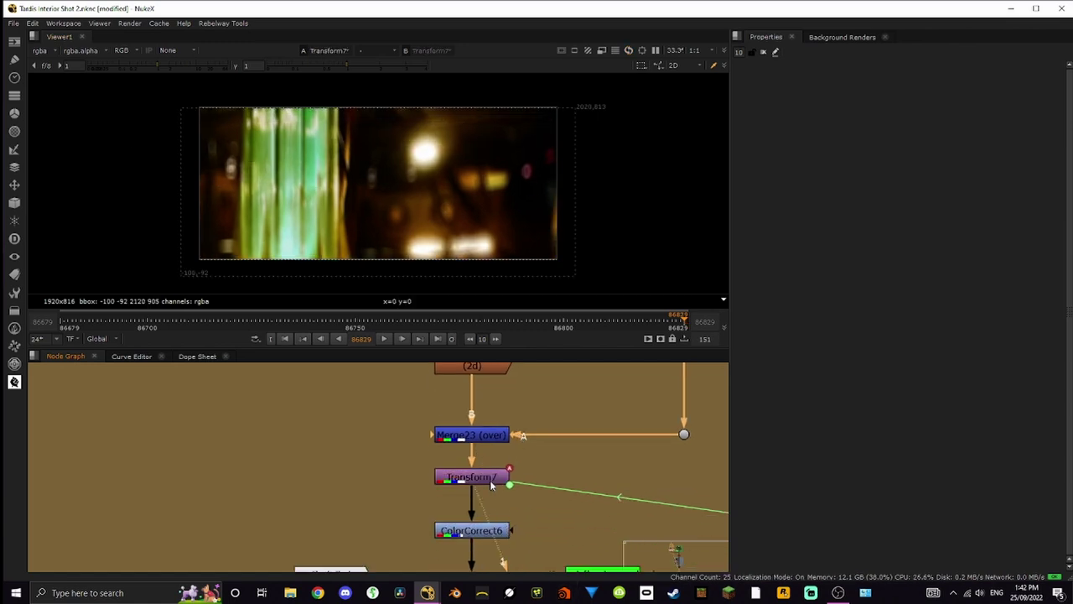
- View the ColorCorrect6 result after Transform7
middle_drag(559, 551, 563, 485)
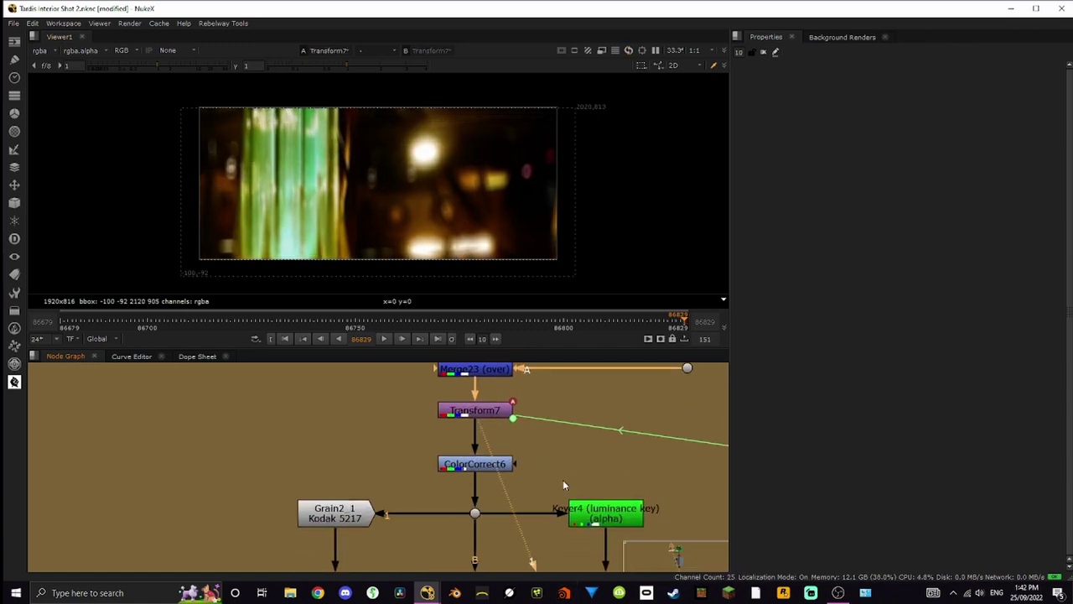
click(503, 468)
key(1)
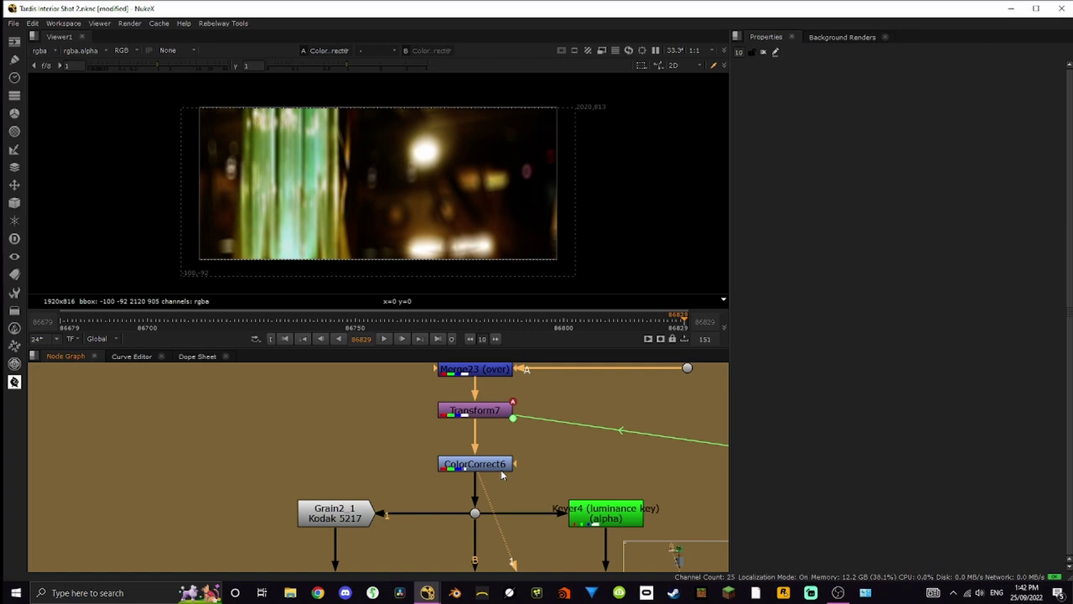
- Toggle ColorCorrect6 off and on repeatedly to compare the image with and without the colour correction
click(502, 471)
key(d)
key(d)
key(d)
key(d)
key(d)
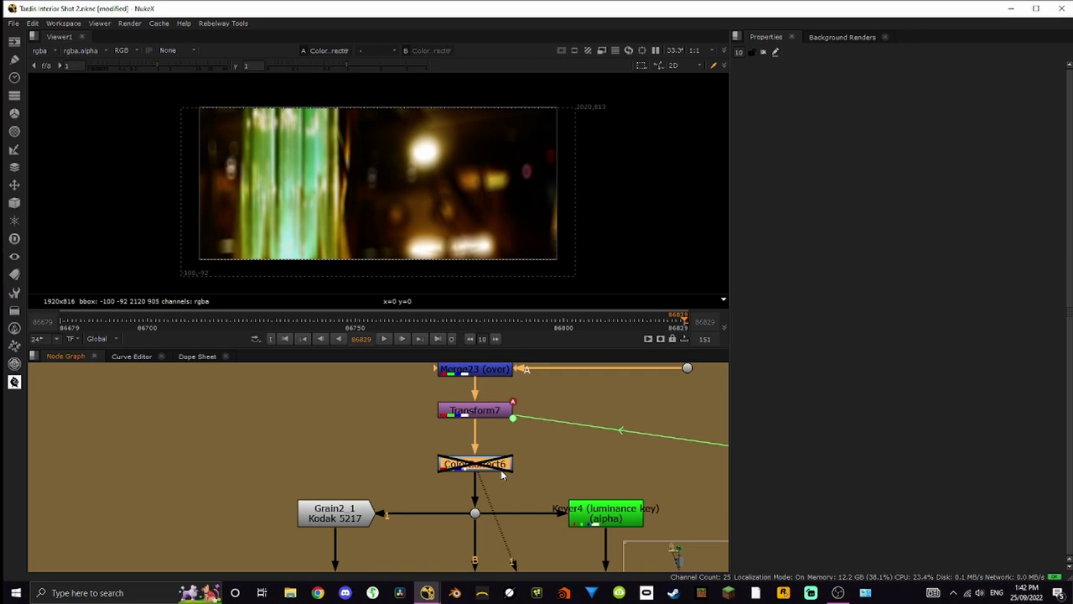
key(d)
key(d)
key(d)
- View the Grain2_1 (Kodak 5217) result and inspect the grain up close on the bright light
scroll(596, 398, down, 3)
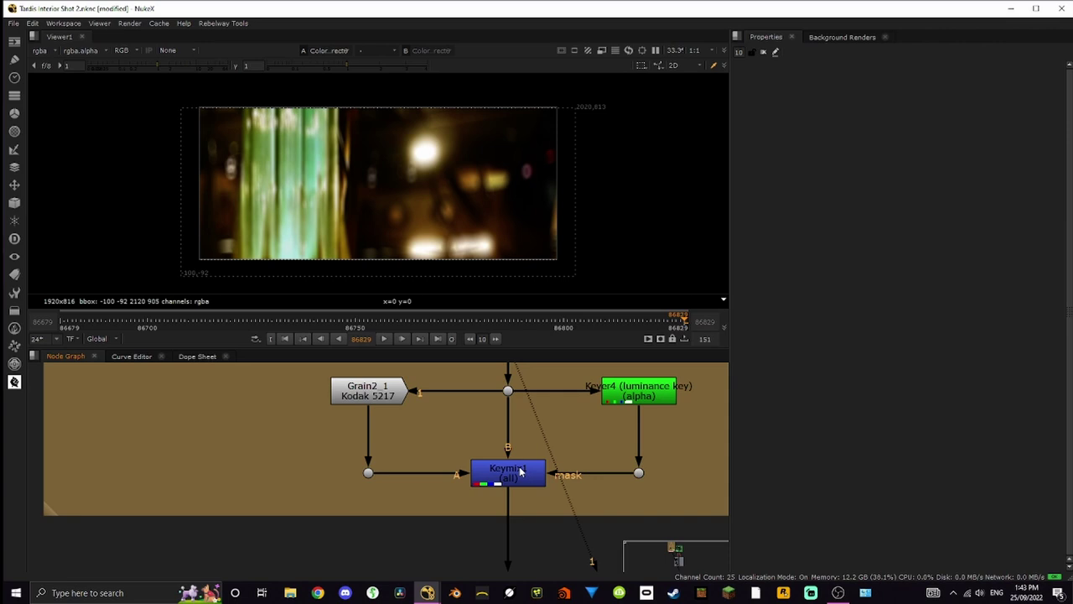
middle_drag(520, 472, 513, 494)
click(390, 415)
key(1)
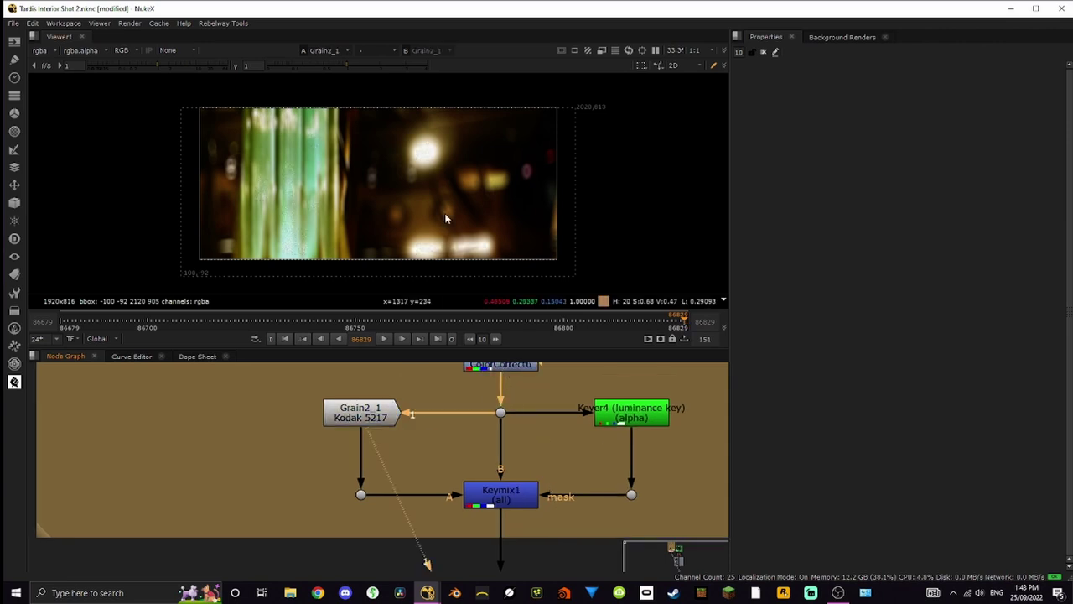
scroll(445, 218, up, 10)
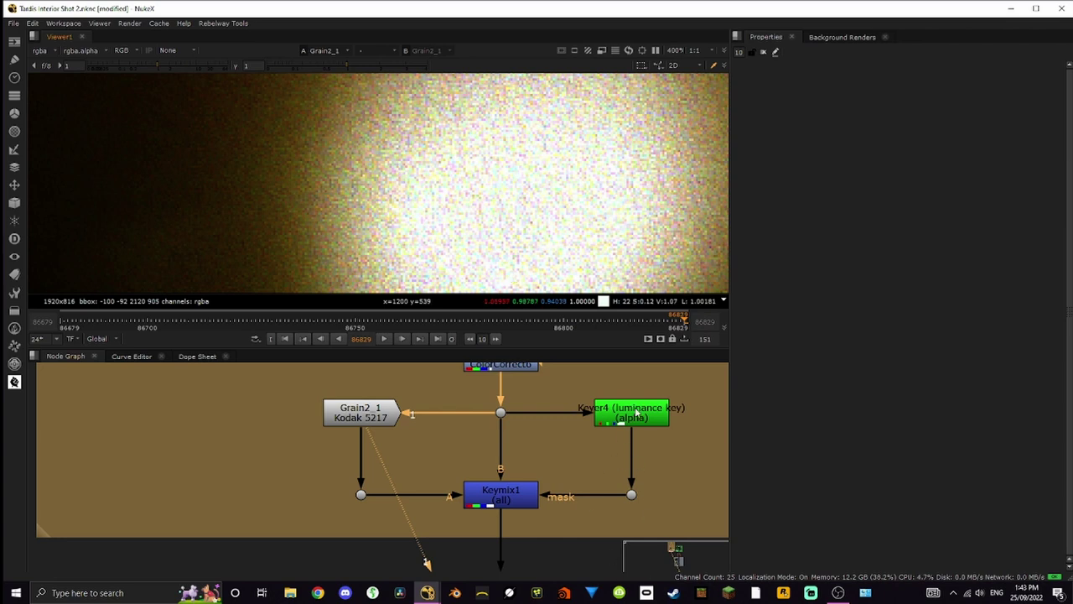
- View the Keyer4 (luminance key) result and inspect its alpha channel up close
click(637, 414)
key(1)
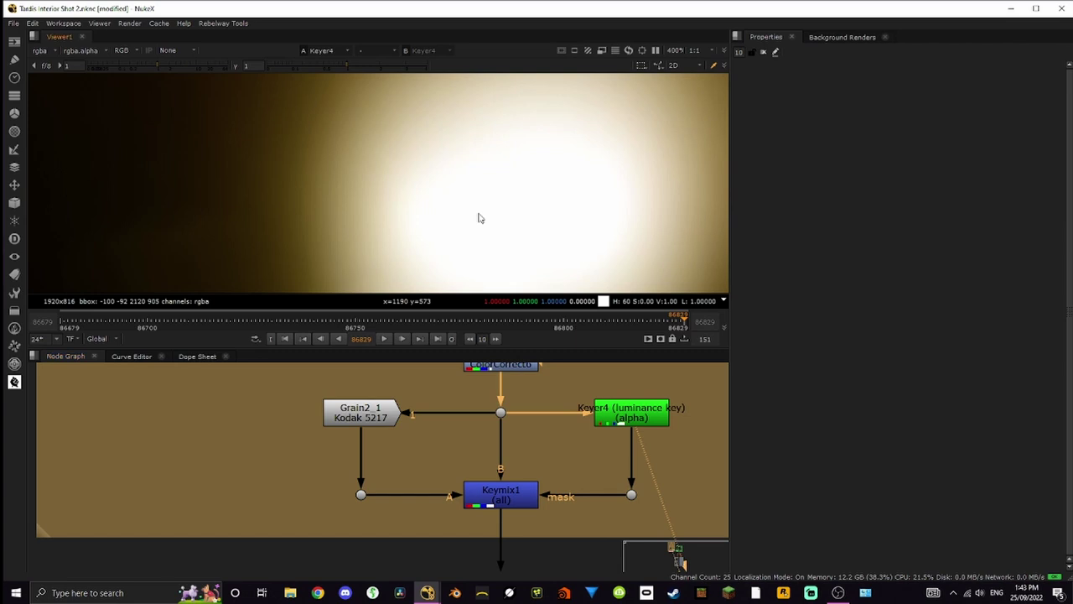
key(f)
key(a)
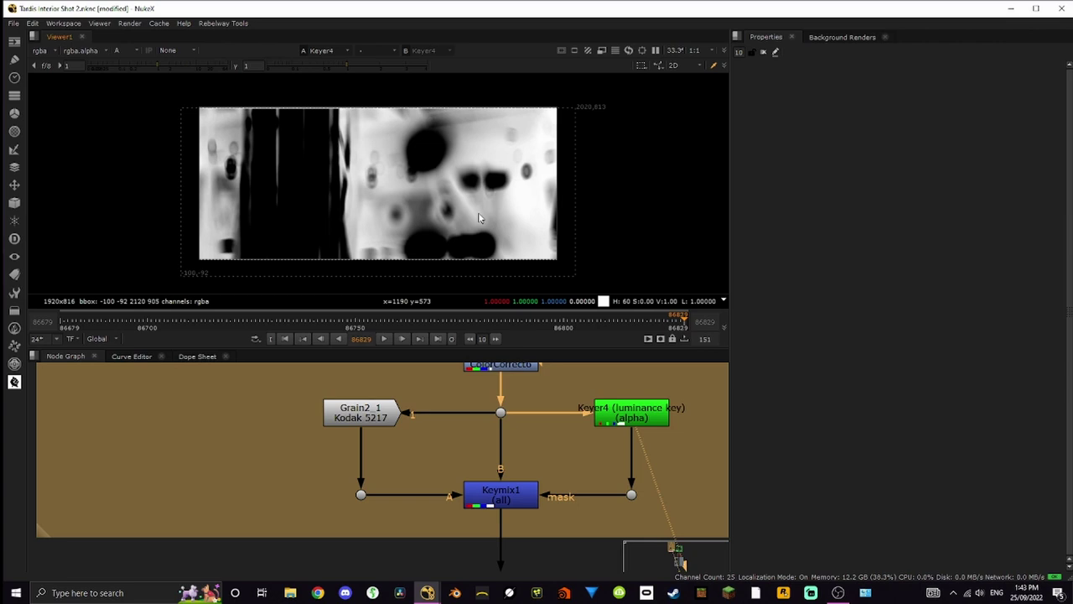
scroll(419, 196, up, 5)
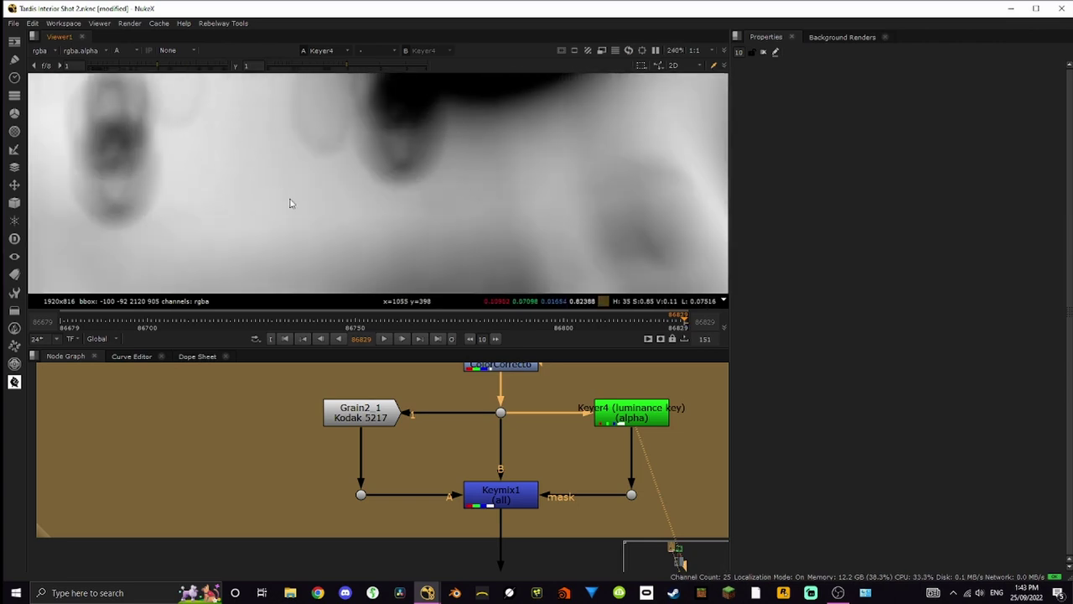
- Compare Keyer4's alpha and RGB displays around the bright light, and return to the full RGB frame
key(a)
key(a)
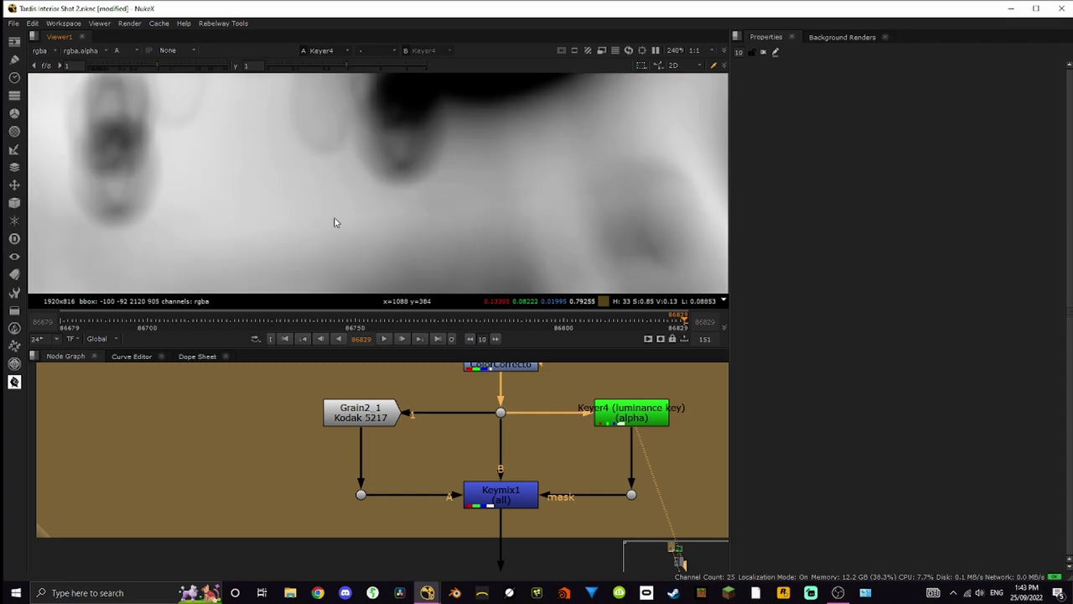
key(a)
key(a)
key(a)
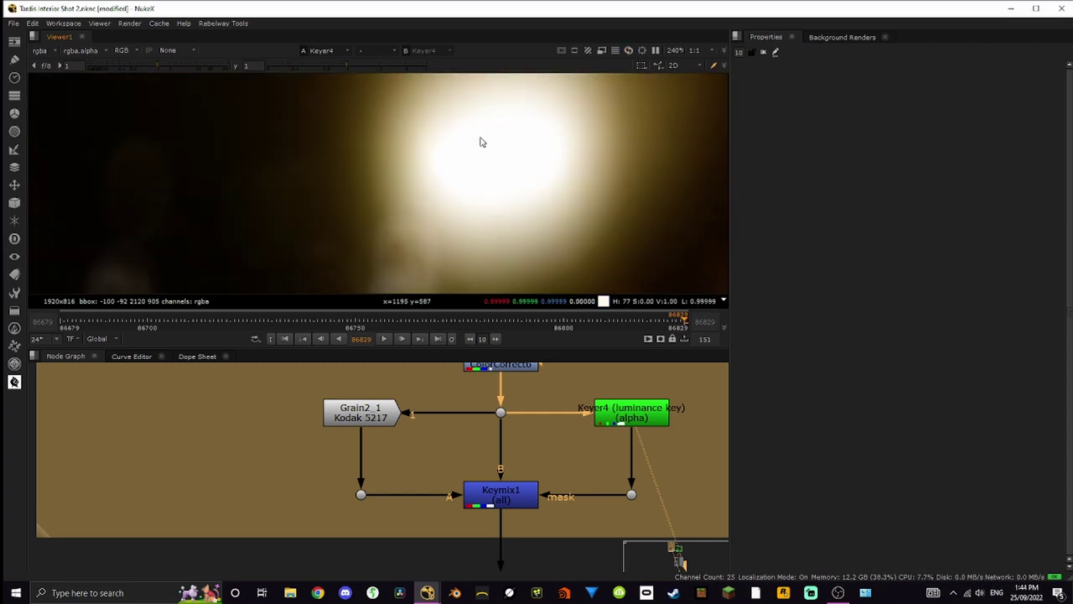
key(a)
key(a)
key(a)
key(a)
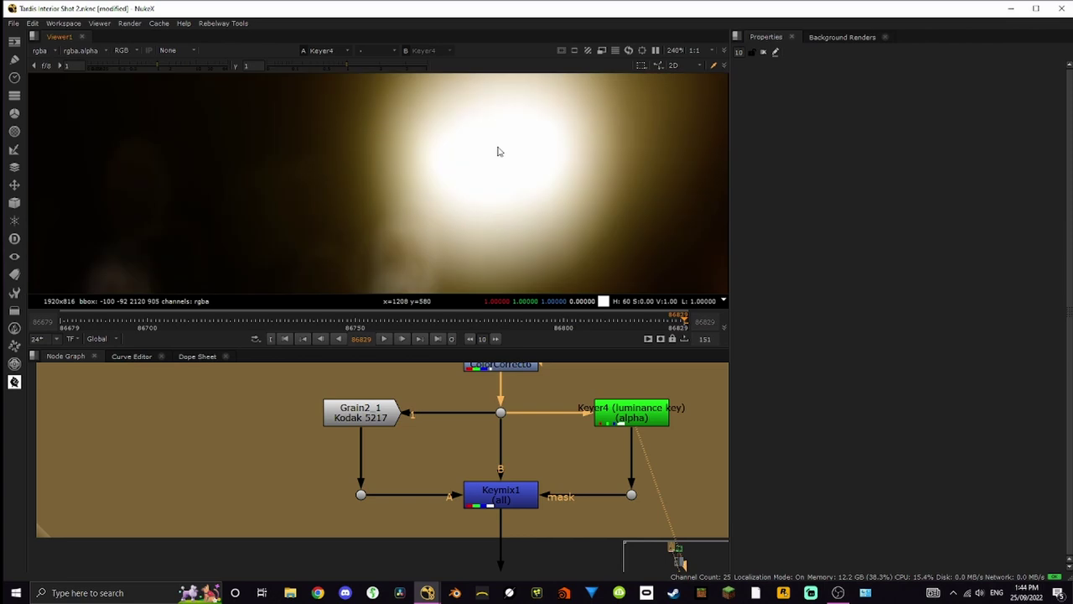
key(a)
key(a)
key(f)
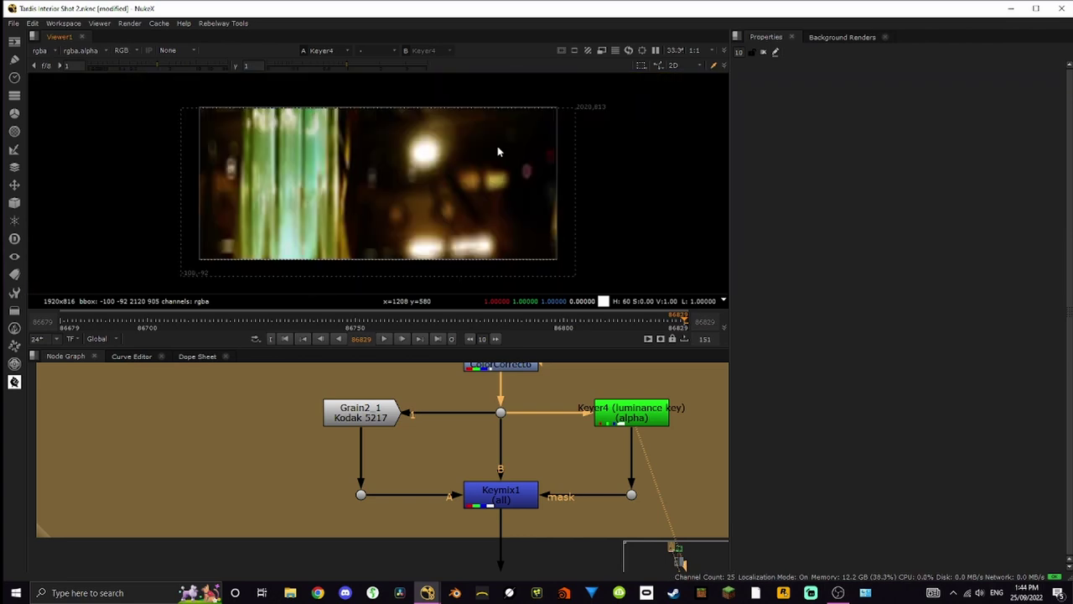
- View the Keymix1 result and inspect the masked grain up close in the bright and dark areas
click(526, 500)
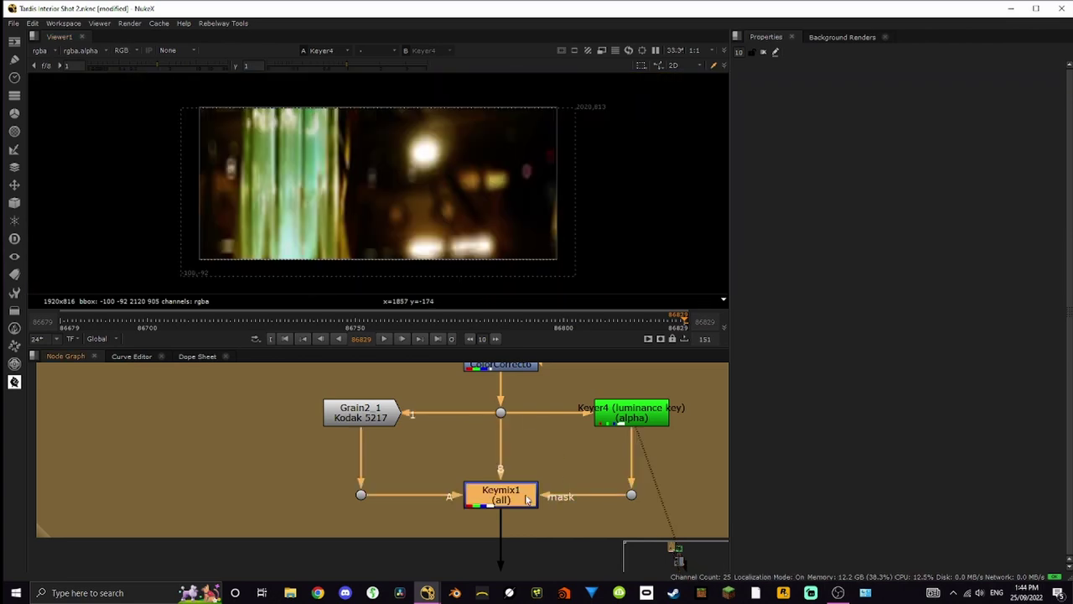
key(1)
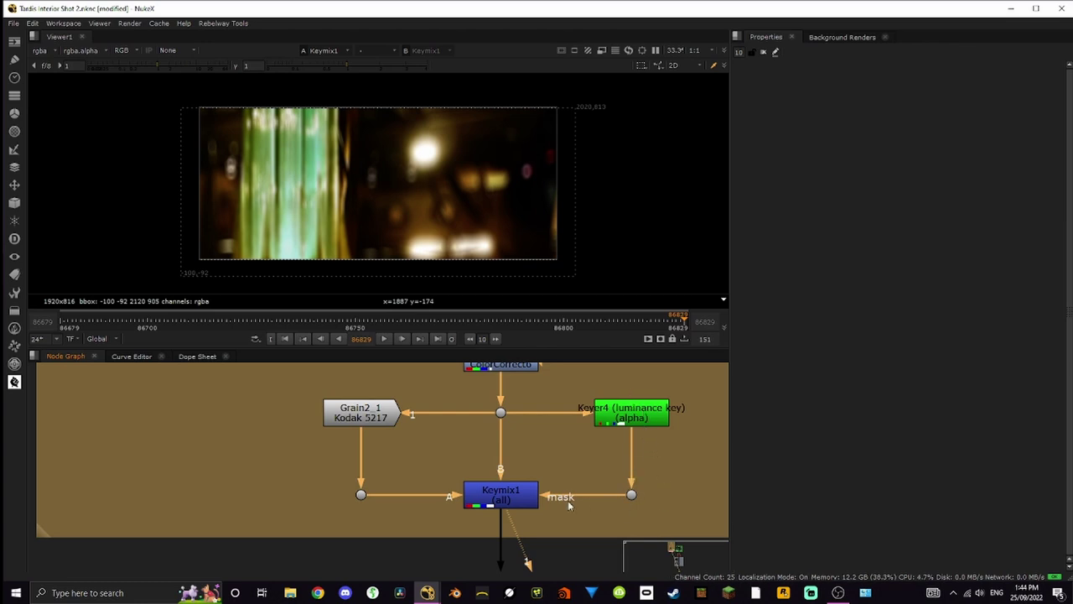
scroll(407, 148, up, 10)
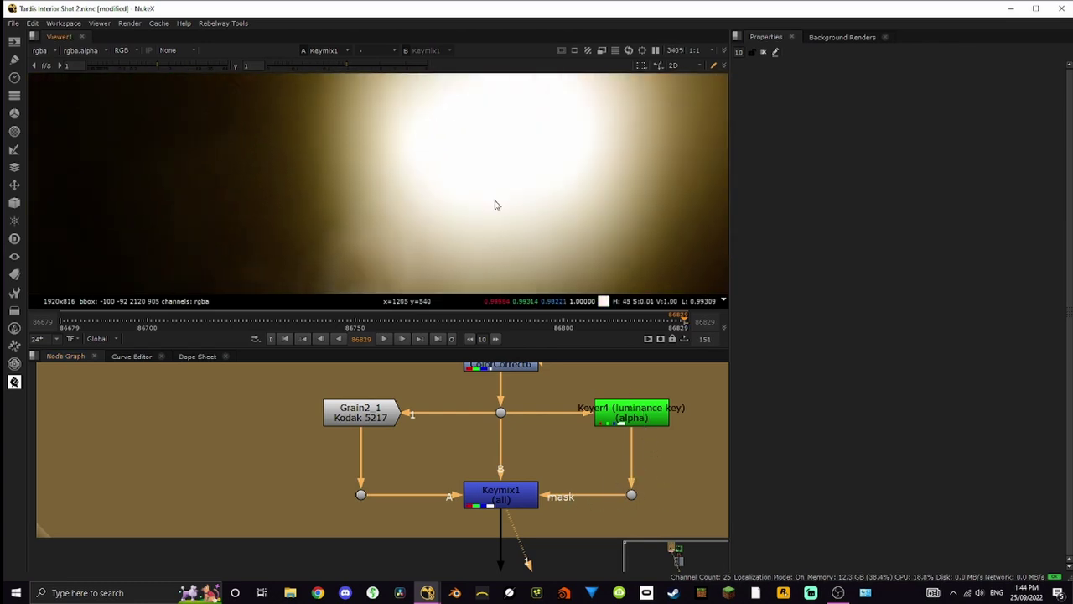
scroll(556, 160, up, 3)
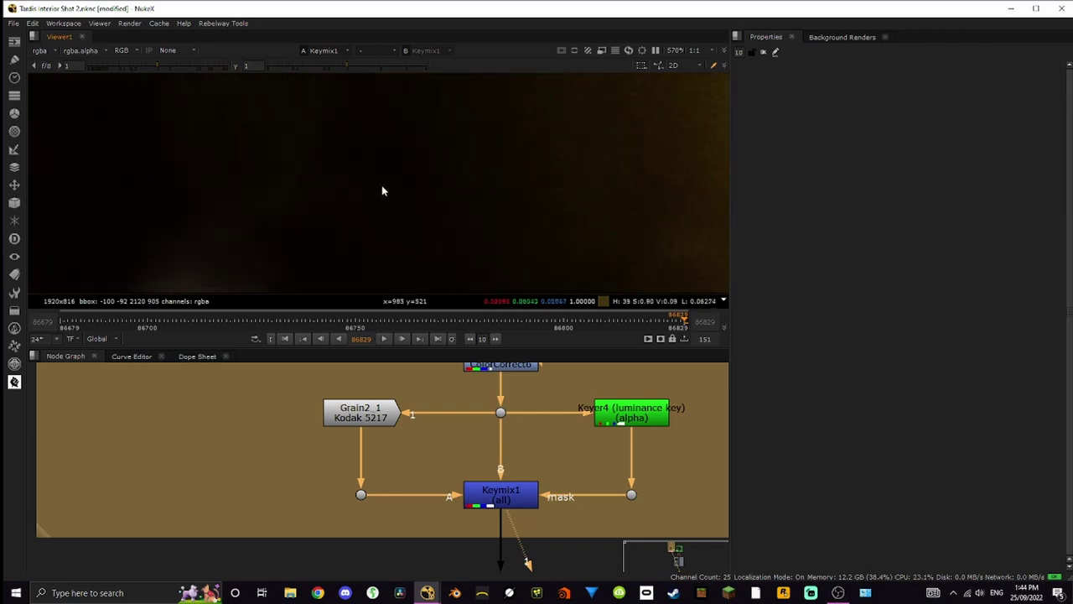
- Examine Keymix1's masked grain up close in the dark area and on the bright light
scroll(471, 192, down, 6)
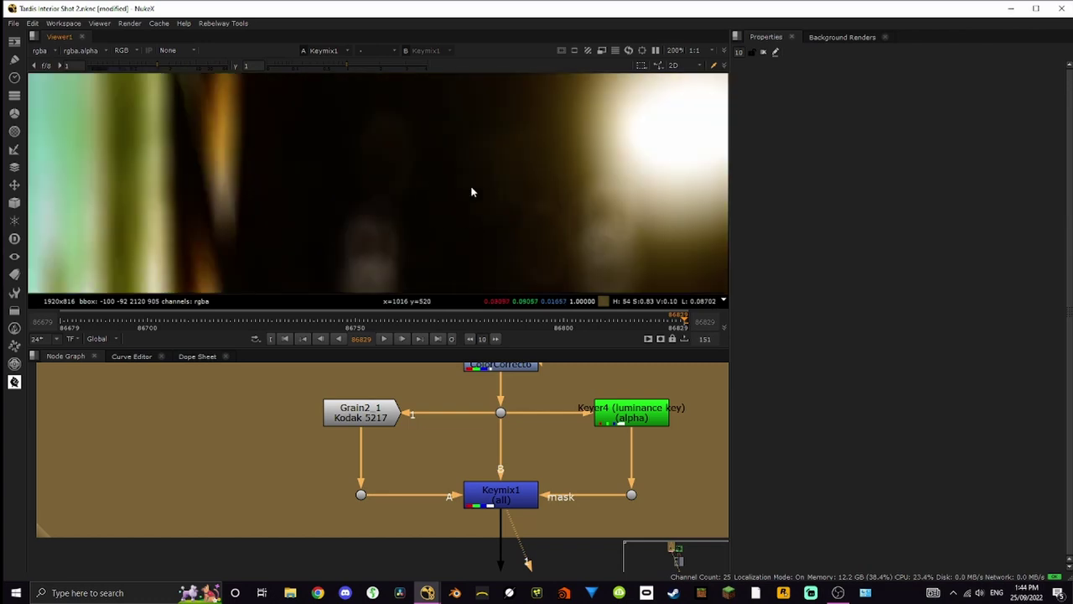
scroll(445, 204, up, 5)
scroll(498, 205, down, 1)
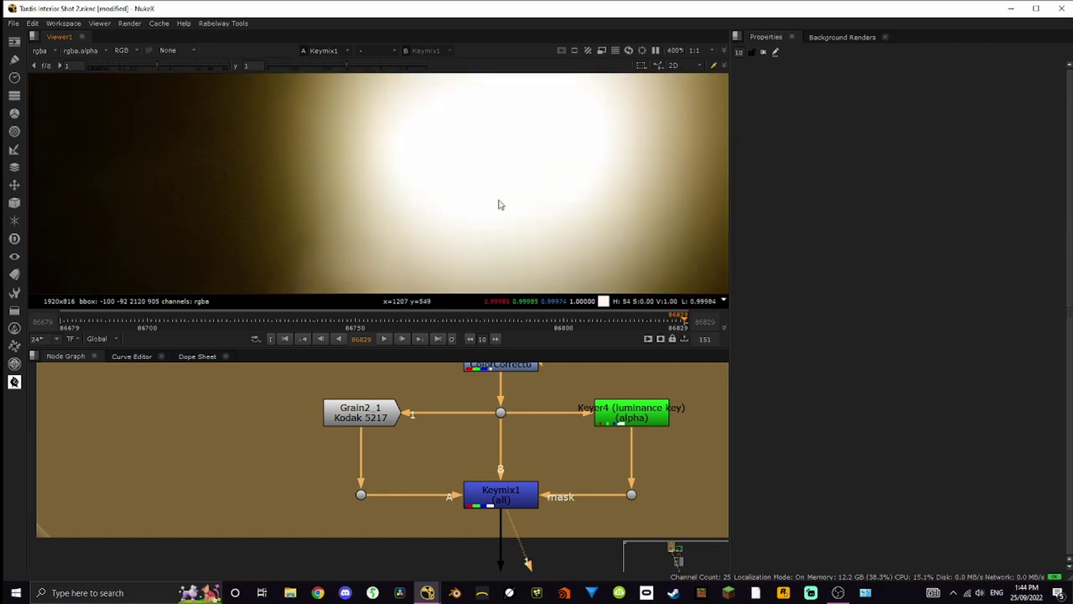
scroll(498, 205, down, 8)
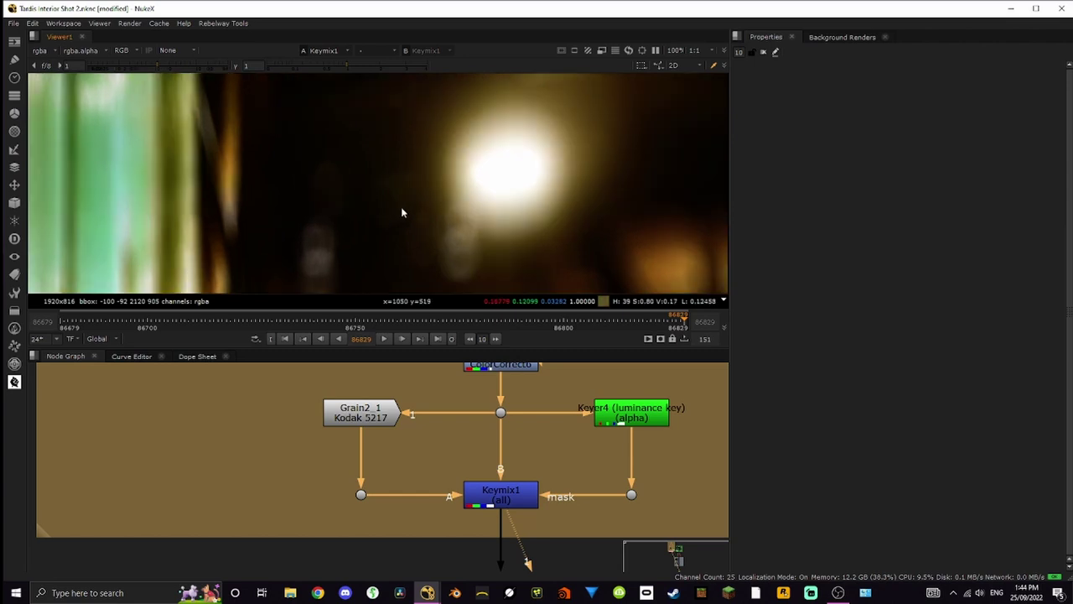
scroll(401, 212, up, 6)
- Compare the Grain2_1 and Keymix1 results up close beside the bright light, and return to the full Keymix1 frame
click(379, 419)
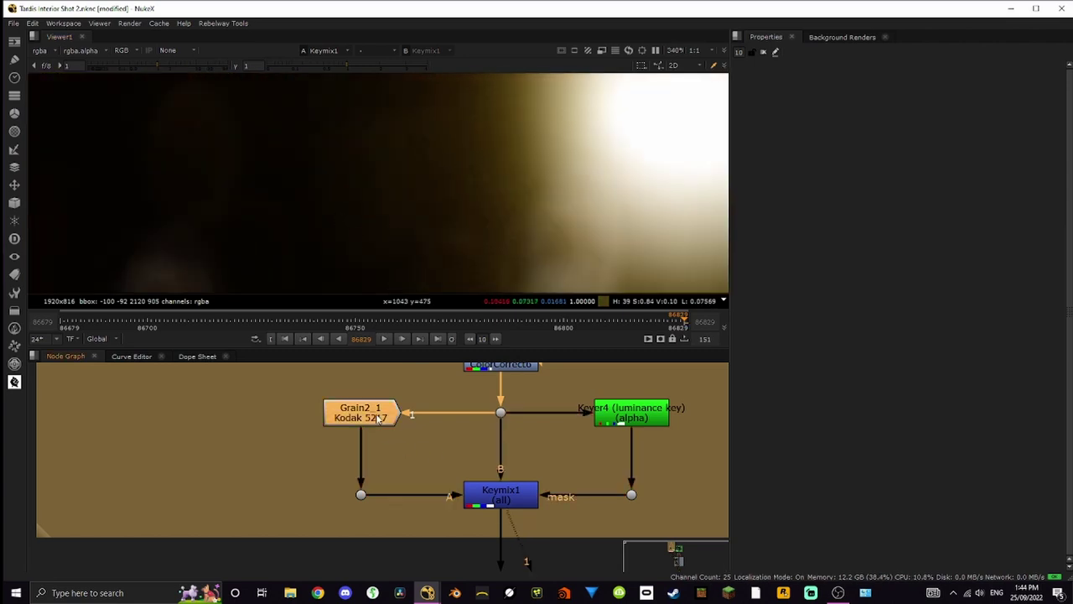
key(1)
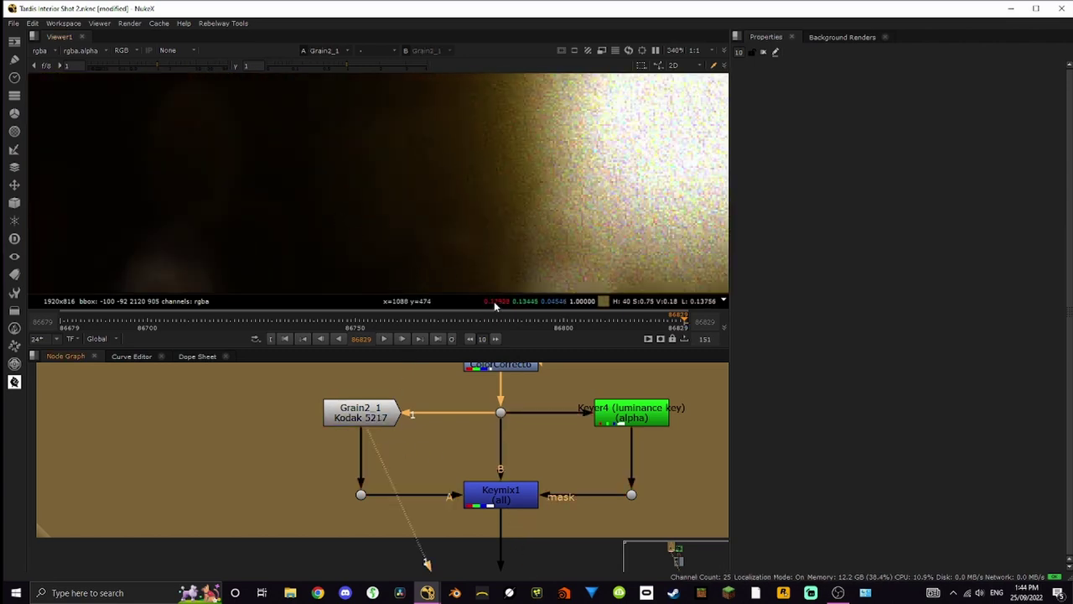
scroll(416, 209, up, 3)
scroll(391, 250, up, 1)
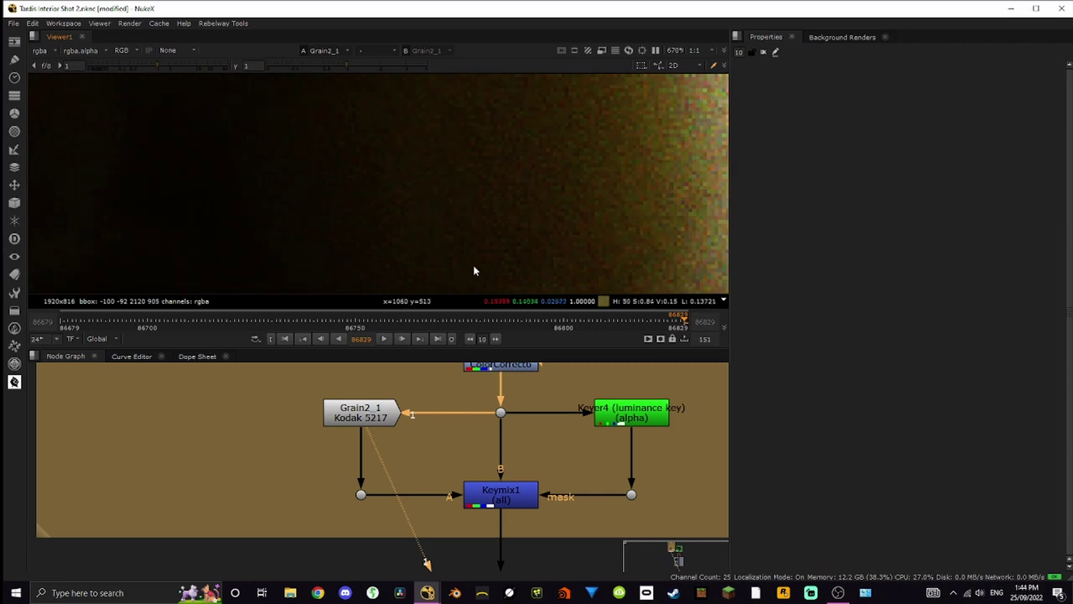
click(516, 501)
key(1)
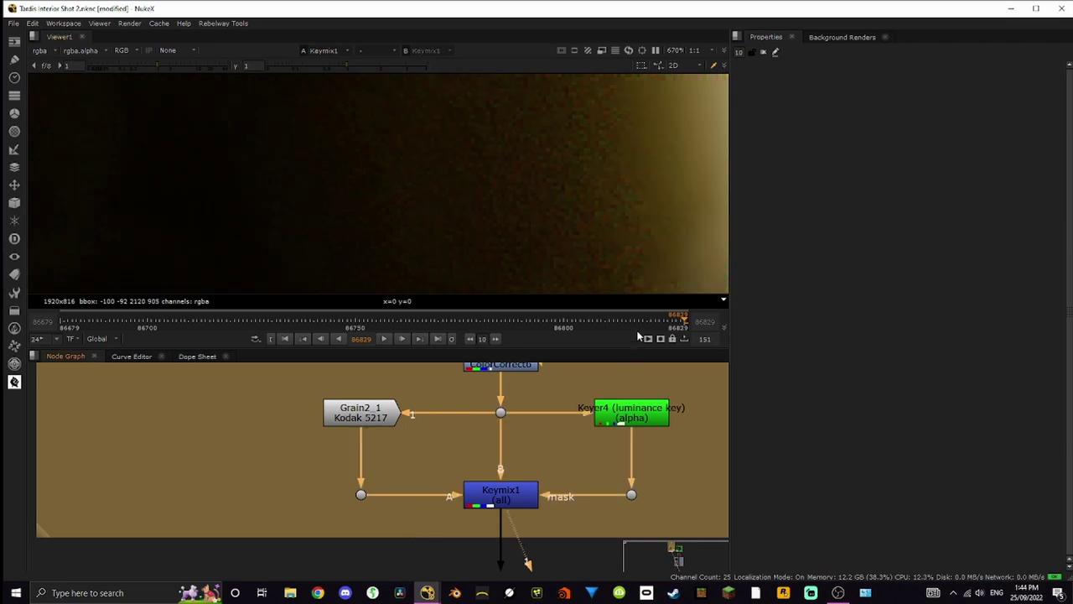
scroll(422, 203, down, 10)
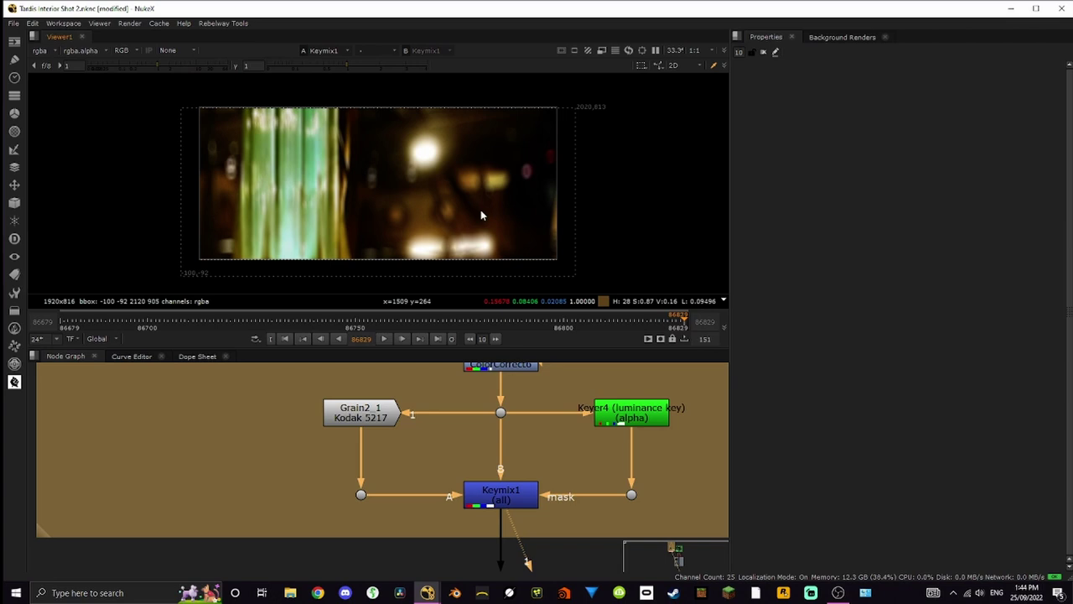
- View the Merge2 (over) result at frame 86802 and inspect the woman's hair and shoulder edges against the background
middle_drag(569, 518, 472, 504)
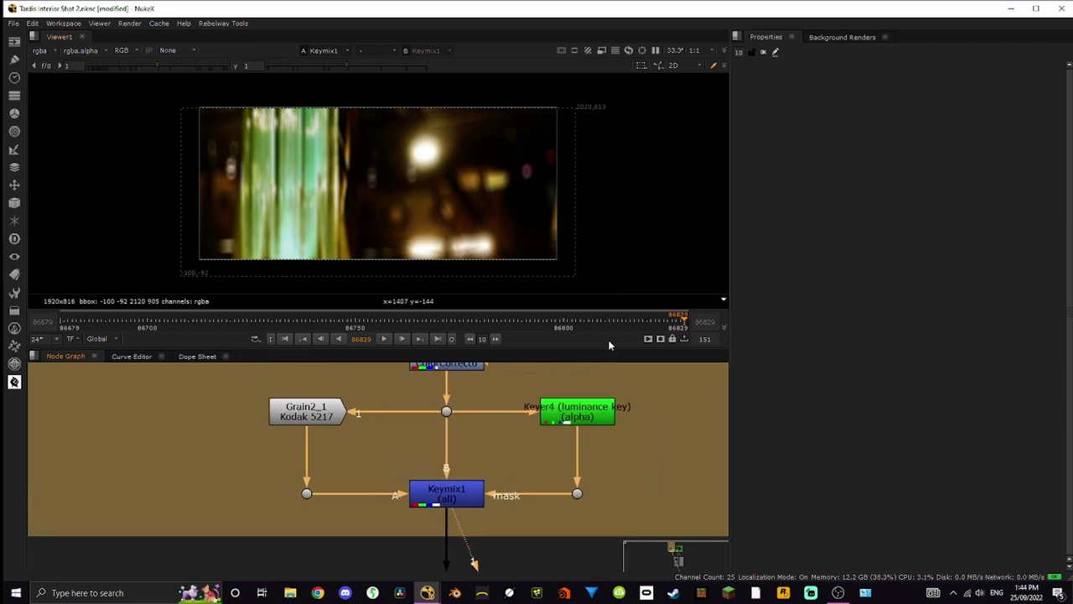
click(573, 327)
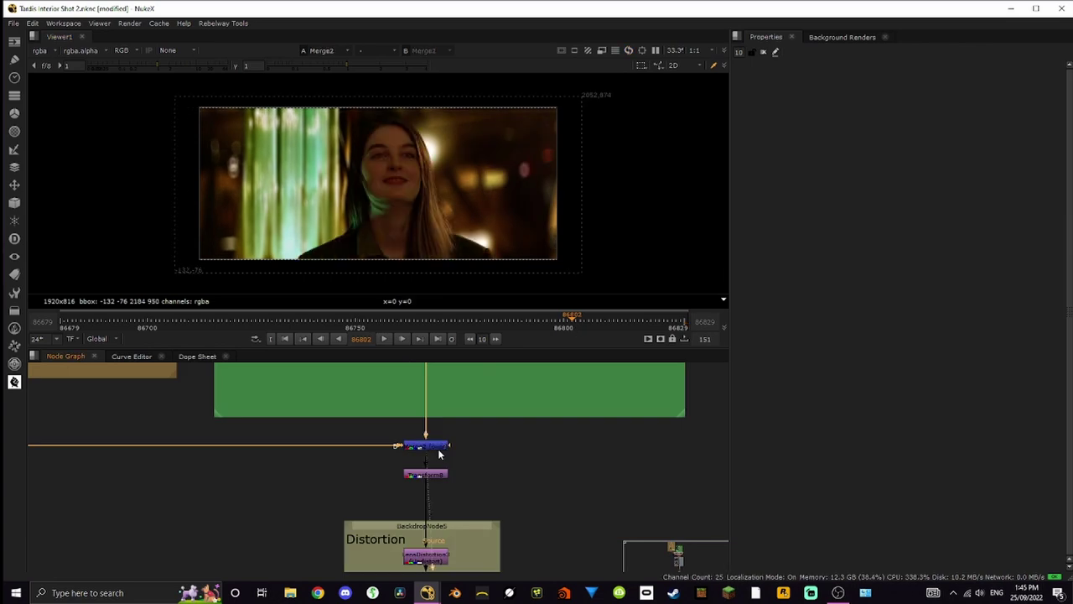
scroll(442, 202, up, 8)
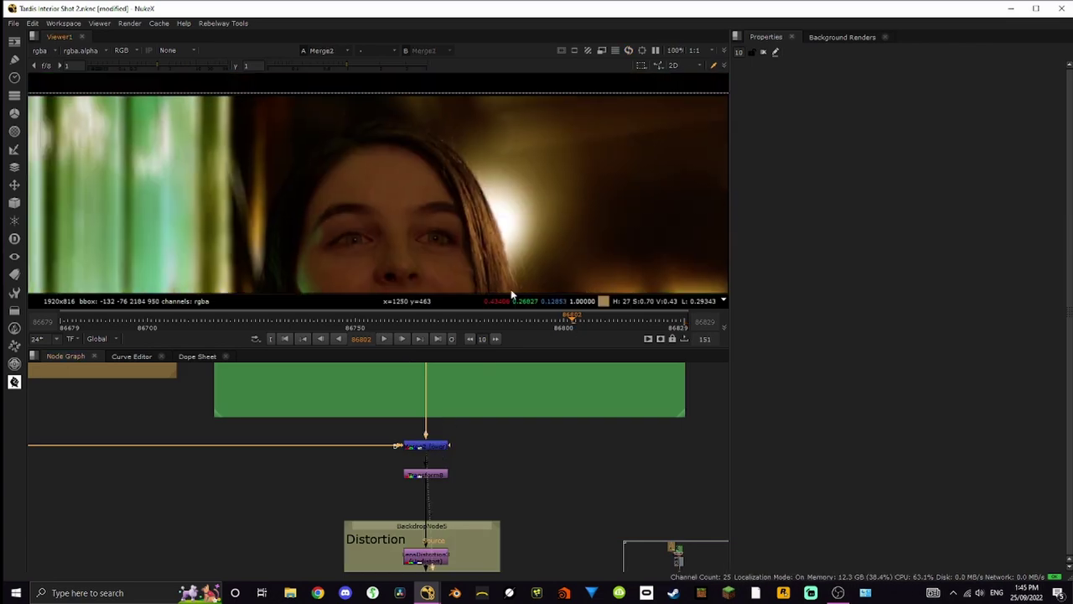
scroll(510, 181, up, 6)
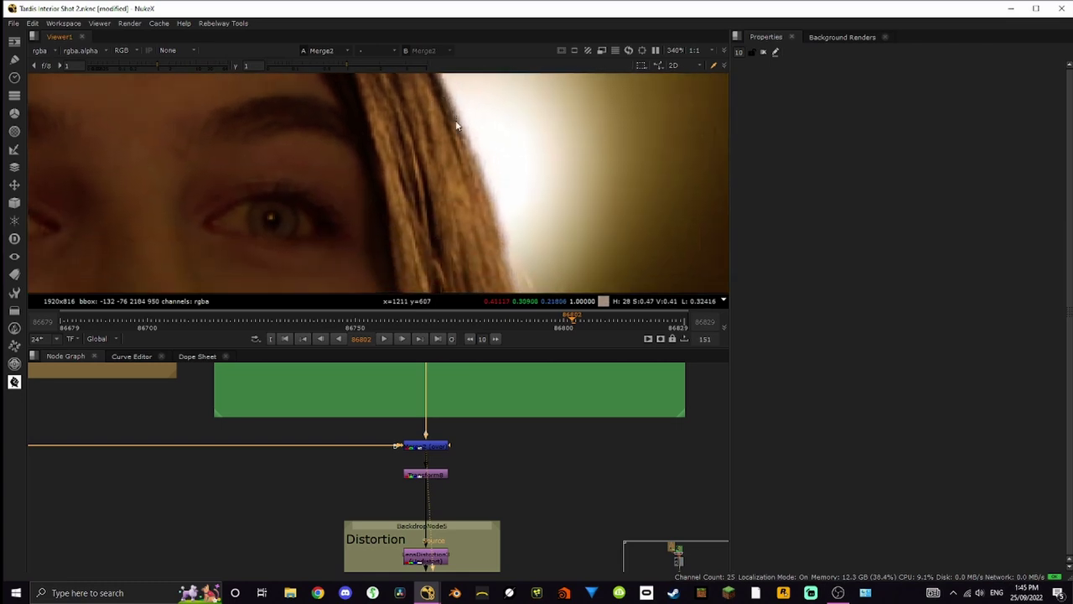
scroll(495, 159, down, 9)
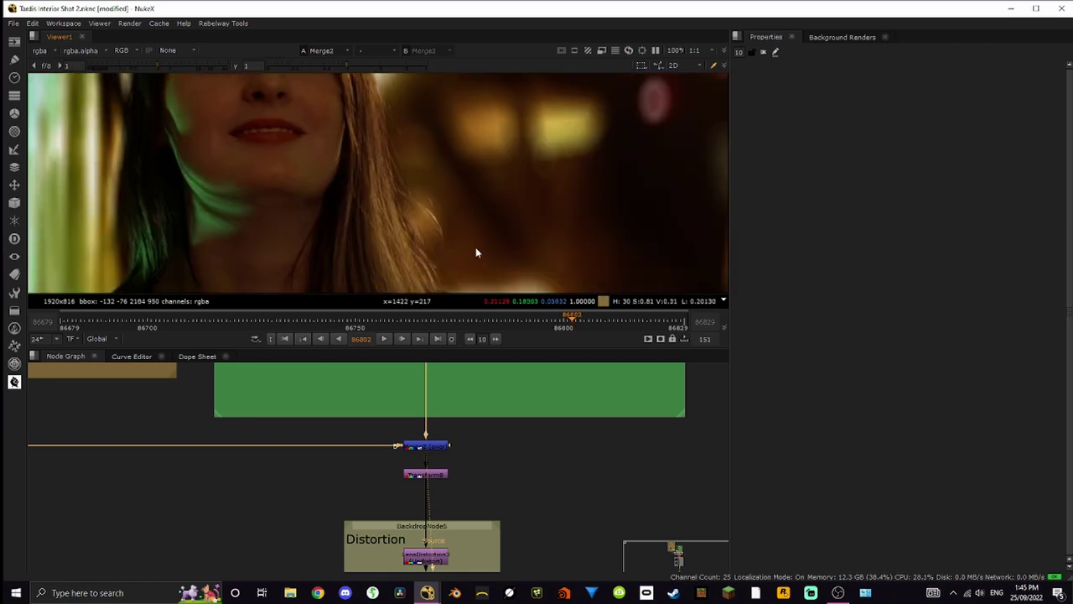
scroll(538, 224, up, 2)
scroll(538, 224, down, 6)
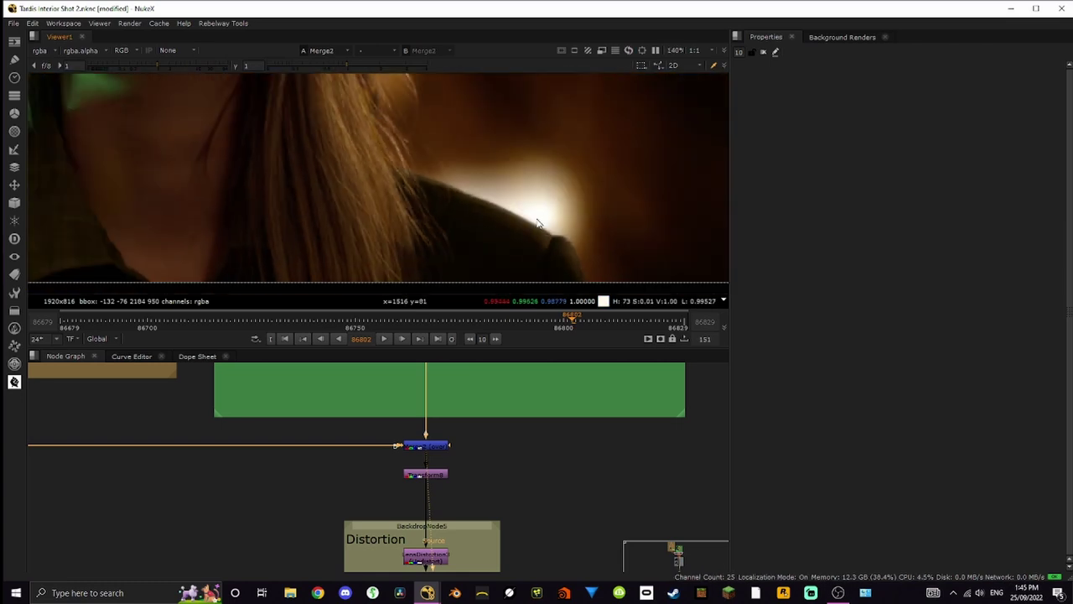
scroll(277, 243, up, 5)
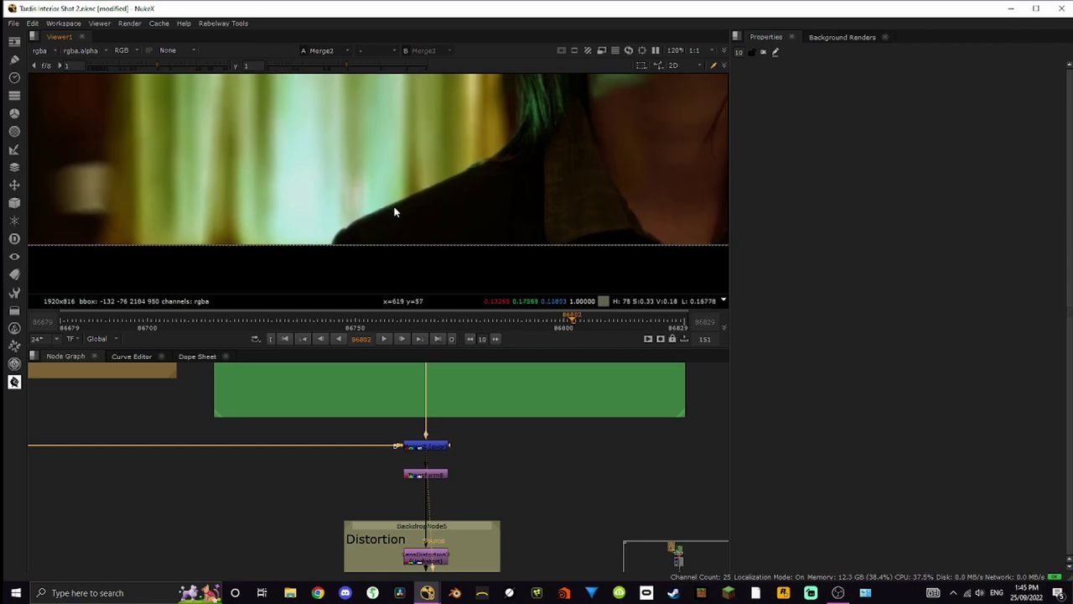
scroll(390, 201, down, 5)
scroll(463, 493, up, 3)
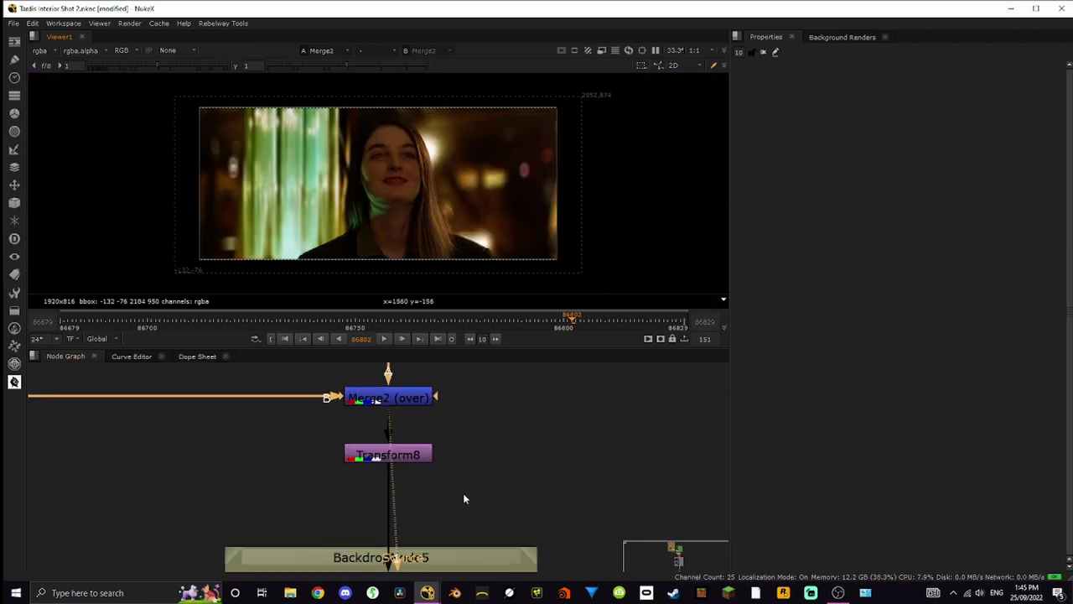
- Compare the Merge2 and Transform8 results, inspecting the upper frame edge of Merge2 up close
click(415, 456)
key(1)
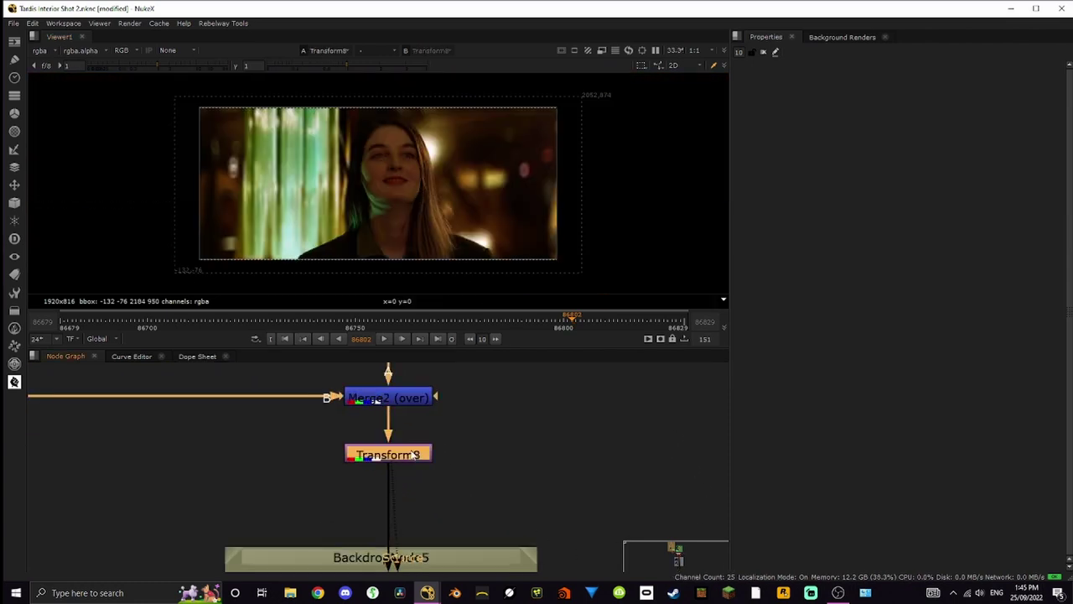
click(425, 407)
click(422, 395)
key(1)
scroll(494, 98, up, 6)
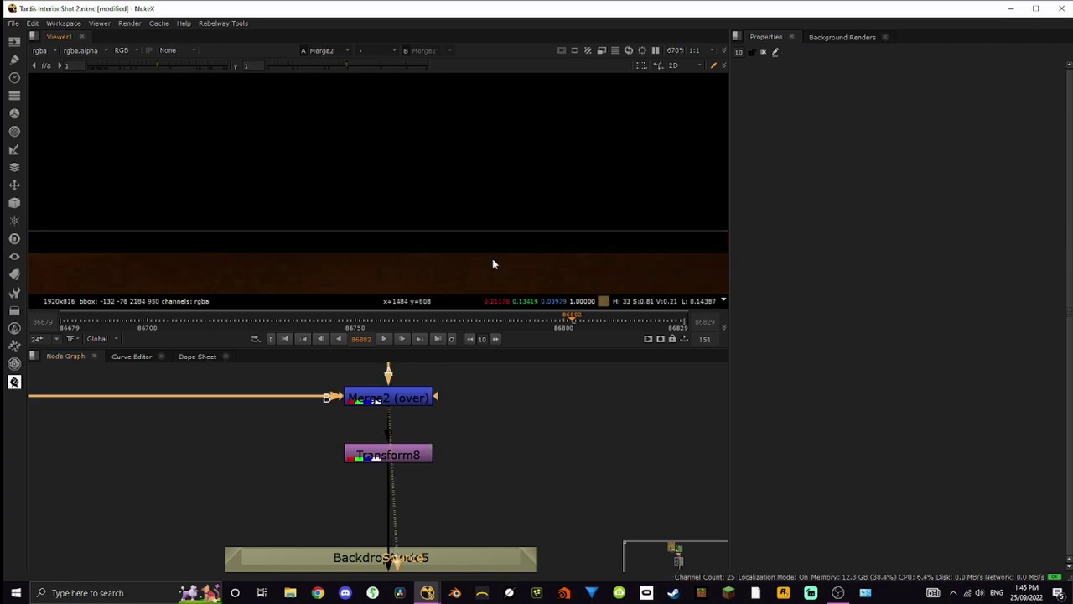
scroll(494, 262, down, 6)
scroll(496, 110, up, 9)
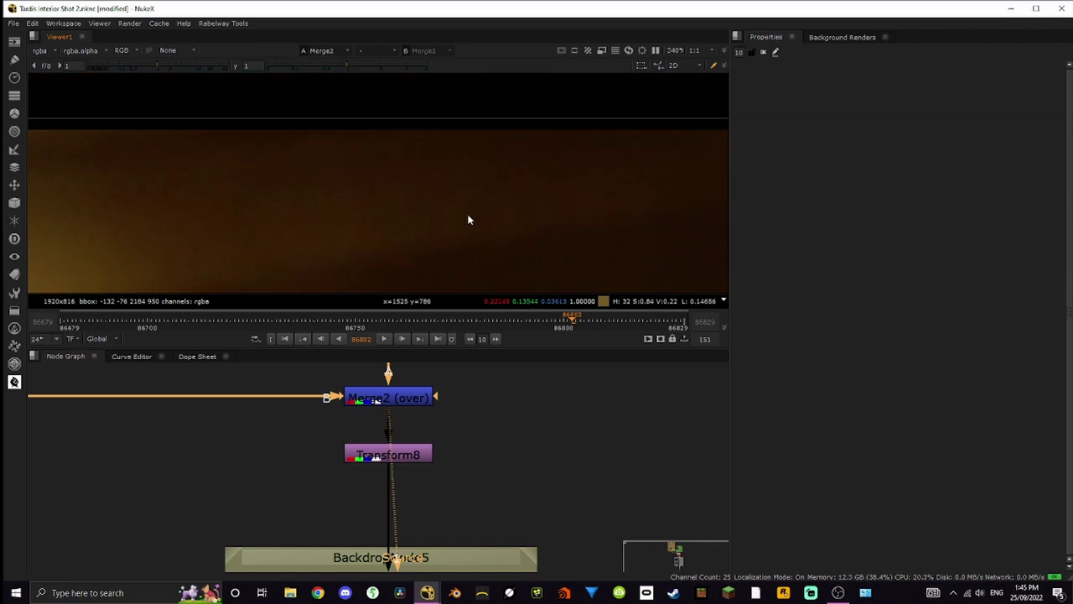
scroll(486, 196, down, 9)
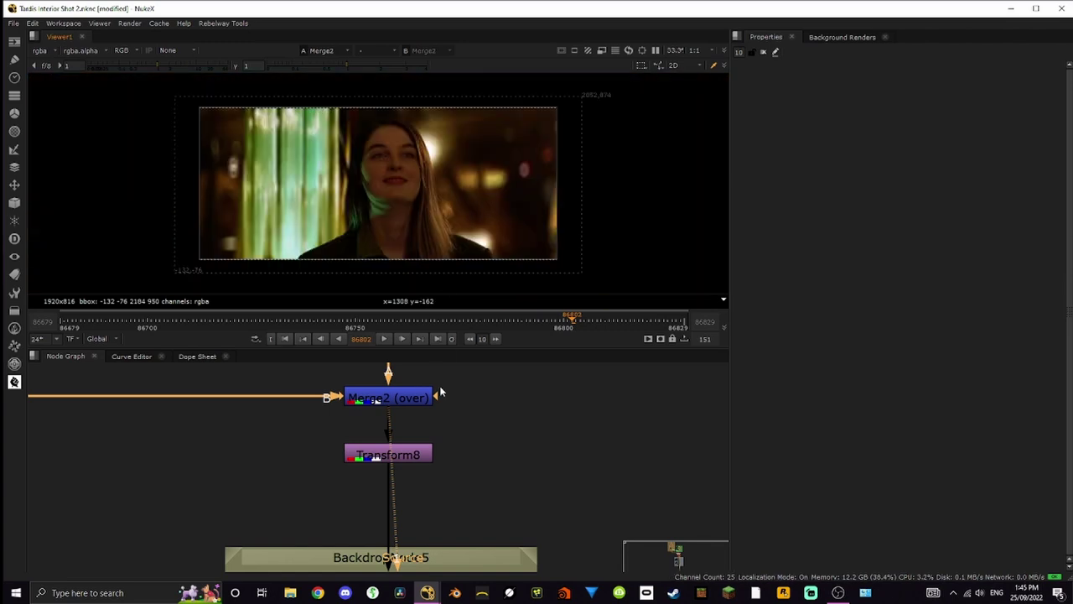
click(417, 460)
key(1)
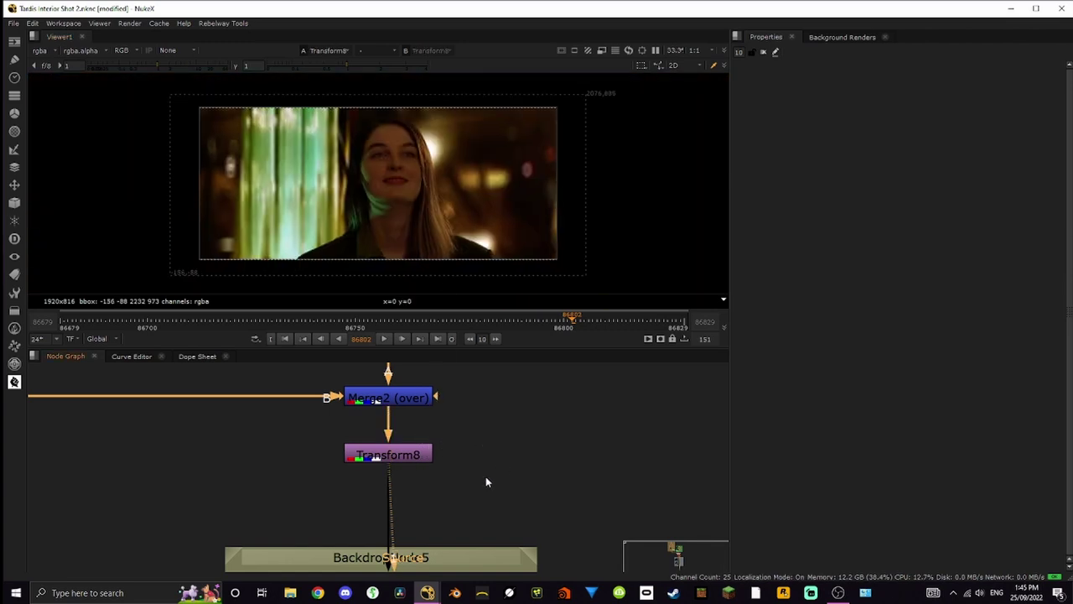
- View the LensDistortion3 (Undistort) result in the Distortion backdrop
middle_drag(543, 428, 569, 399)
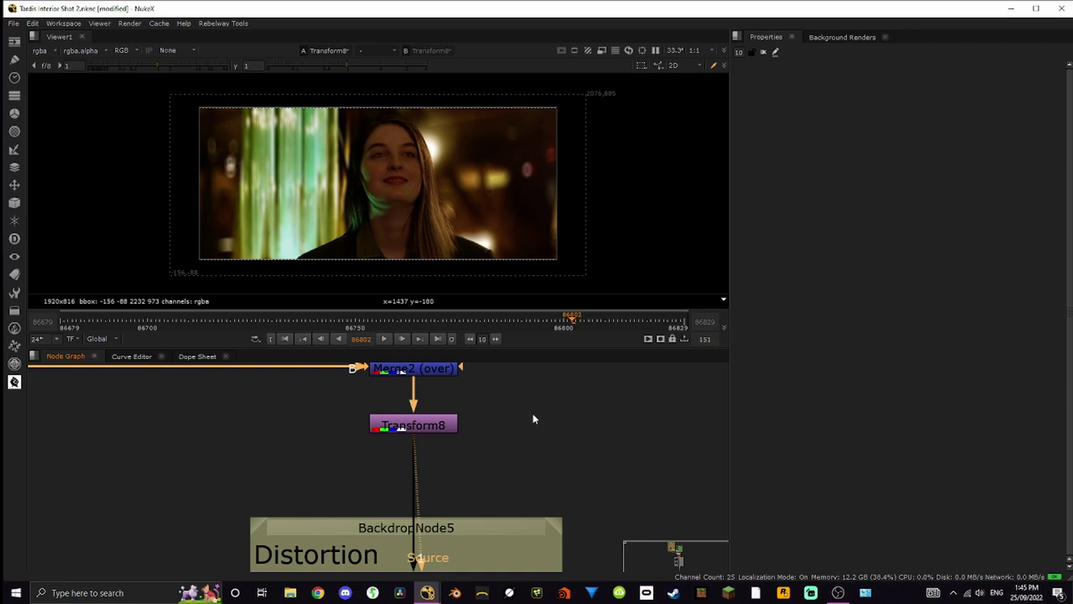
middle_drag(531, 419, 640, 383)
scroll(669, 464, down, 5)
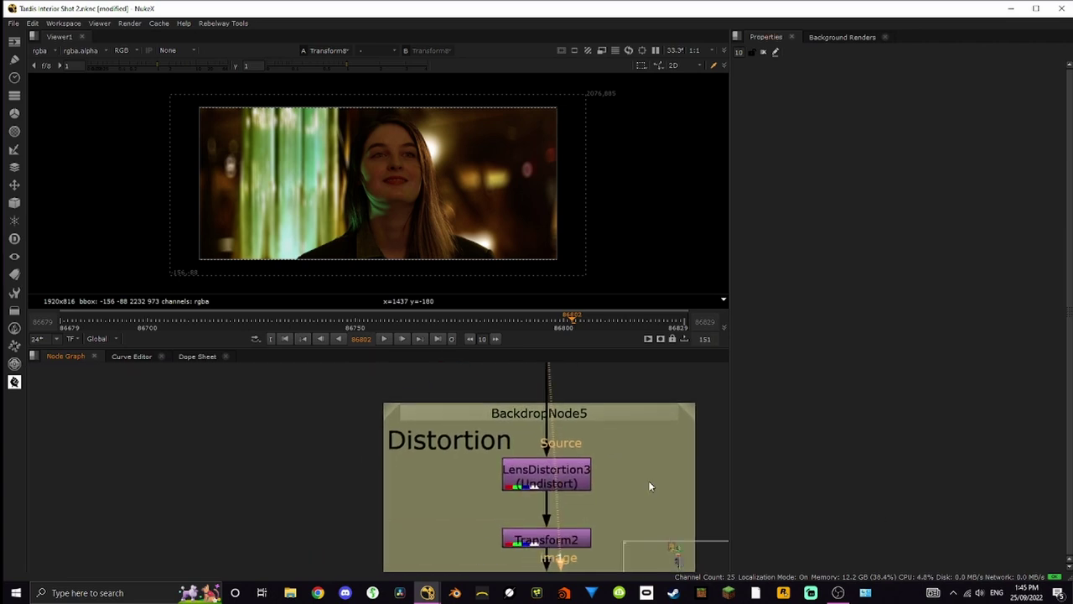
click(575, 433)
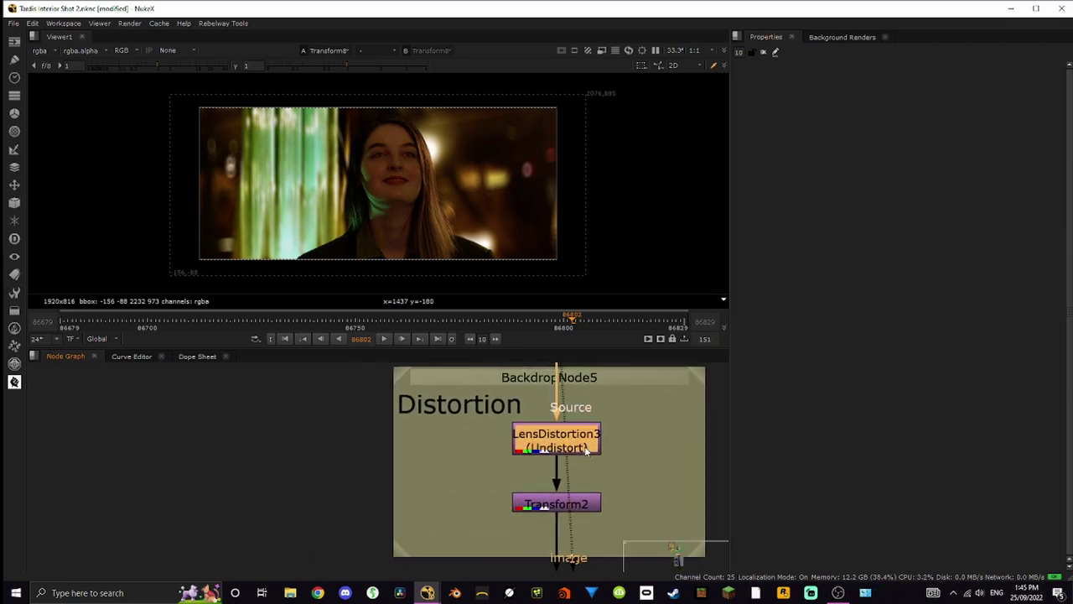
key(1)
- View the LensDistortion2 (Undistort) result in the green backdrop, and return to the LensDistortion3 result
middle_drag(576, 426, 568, 460)
scroll(553, 520, up, 15)
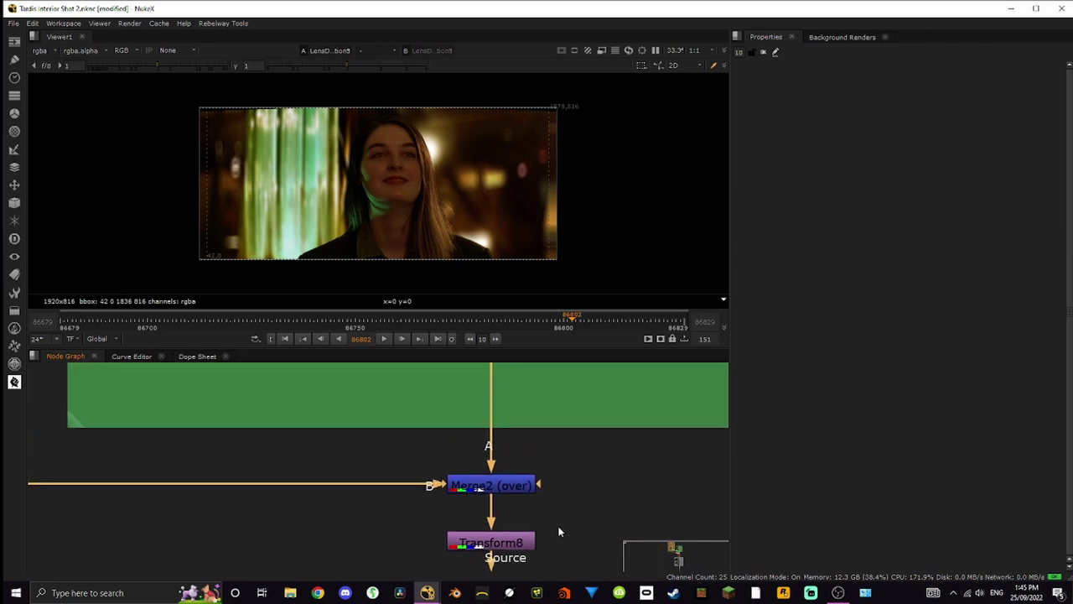
click(524, 419)
key(1)
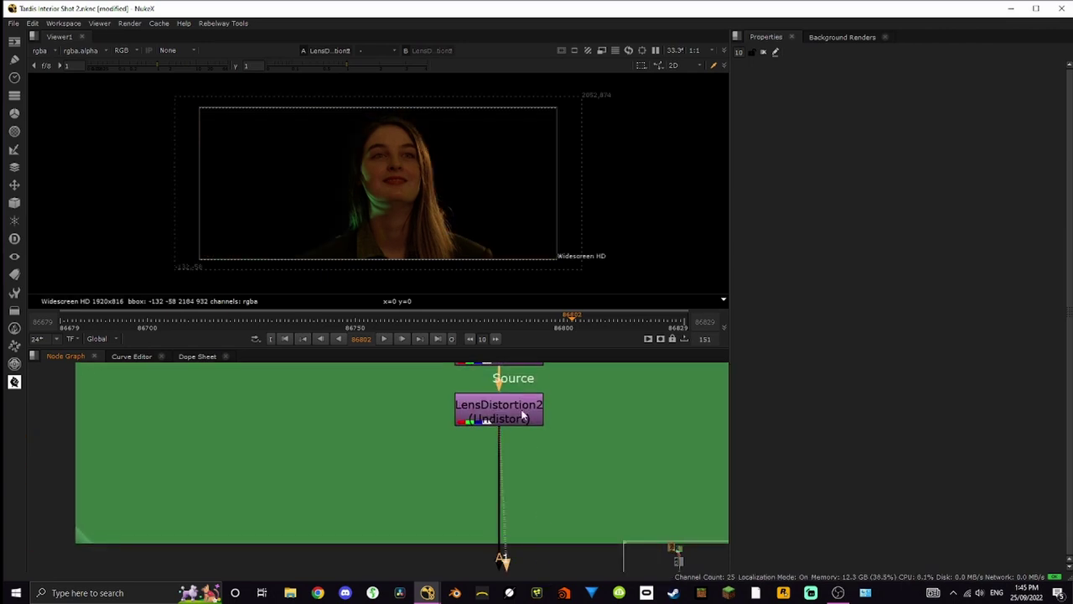
scroll(529, 433, down, 15)
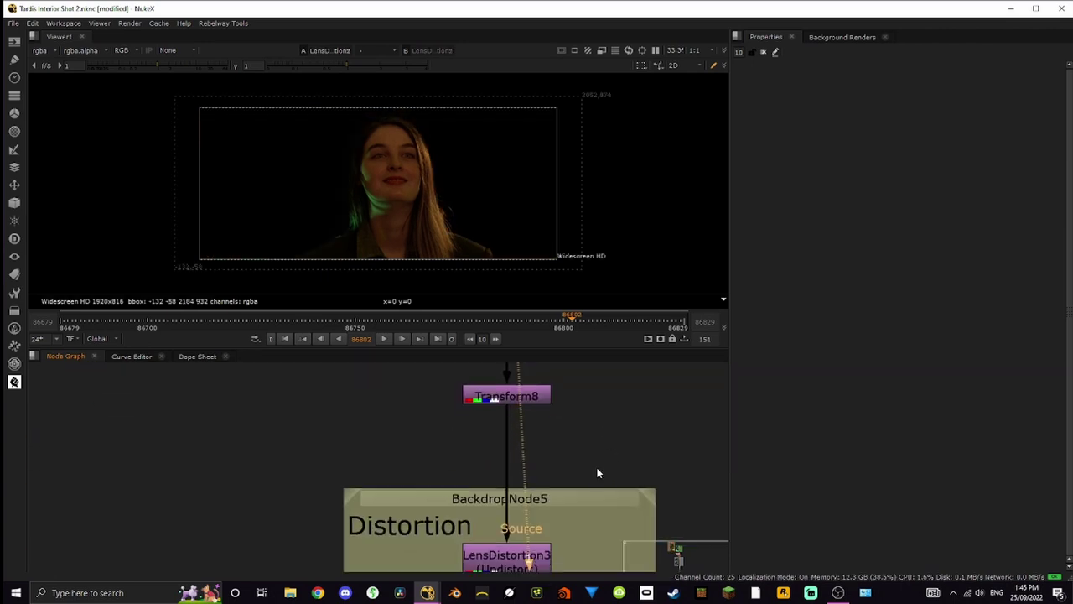
click(539, 453)
key(1)
- Inspect the upper frame corner of LensDistortion3 up close, and view the full-frame Transform2 result
click(515, 518)
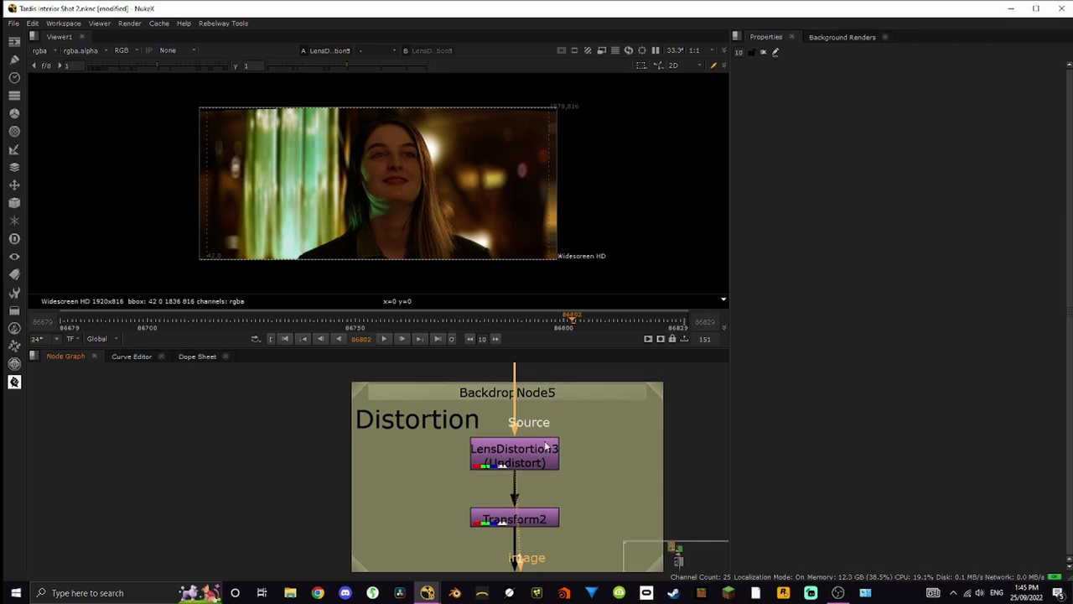
scroll(544, 218, up, 5)
scroll(637, 151, up, 3)
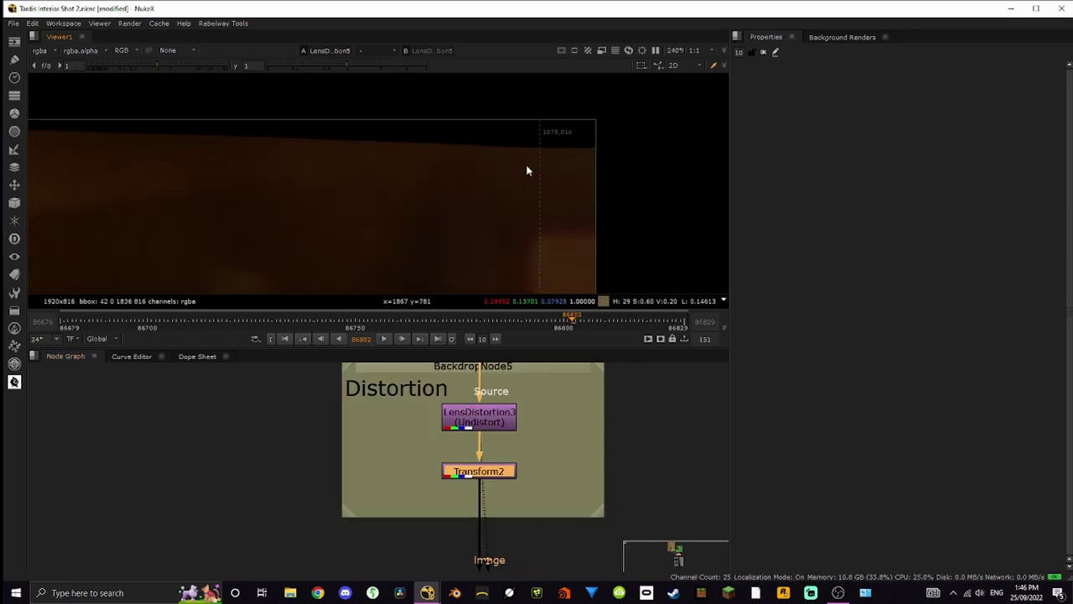
key(1)
click(583, 466)
key(f)
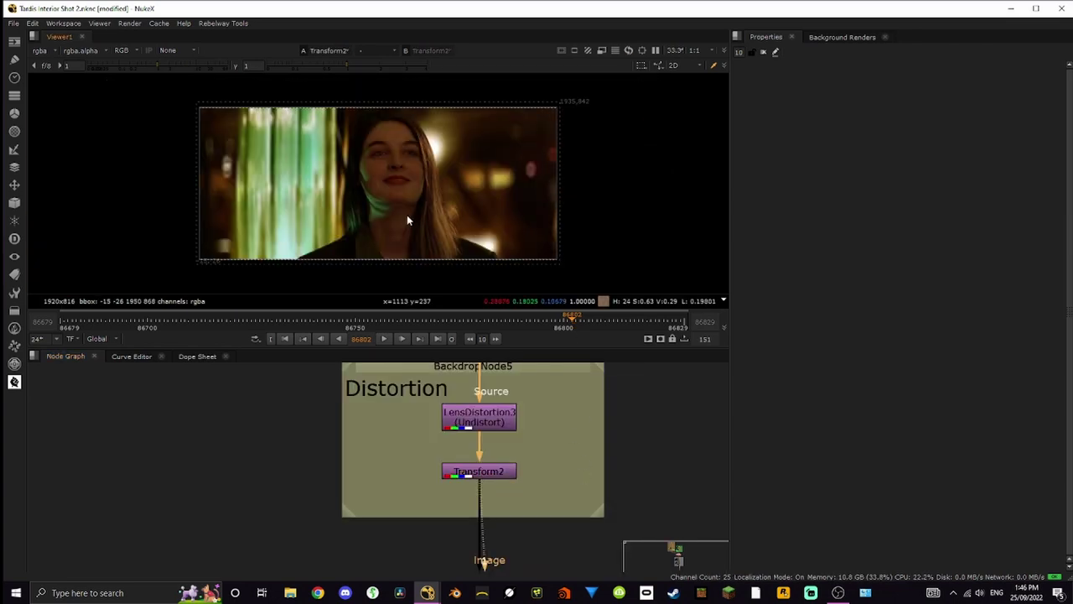
- View the iBlur result in the Rim Blur backdrop, and inspect the actress's shoulder edge against the bright light up close
mouse_move(537, 482)
middle_down()
mouse_move(568, 489)
mouse_move(525, 475)
middle_up()
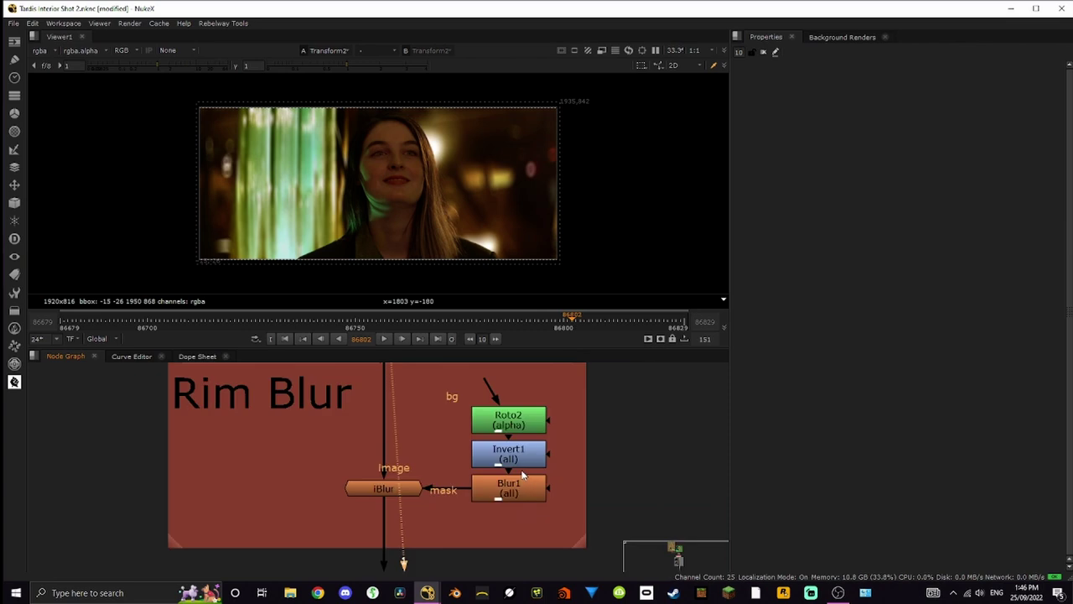
middle_drag(299, 440, 344, 566)
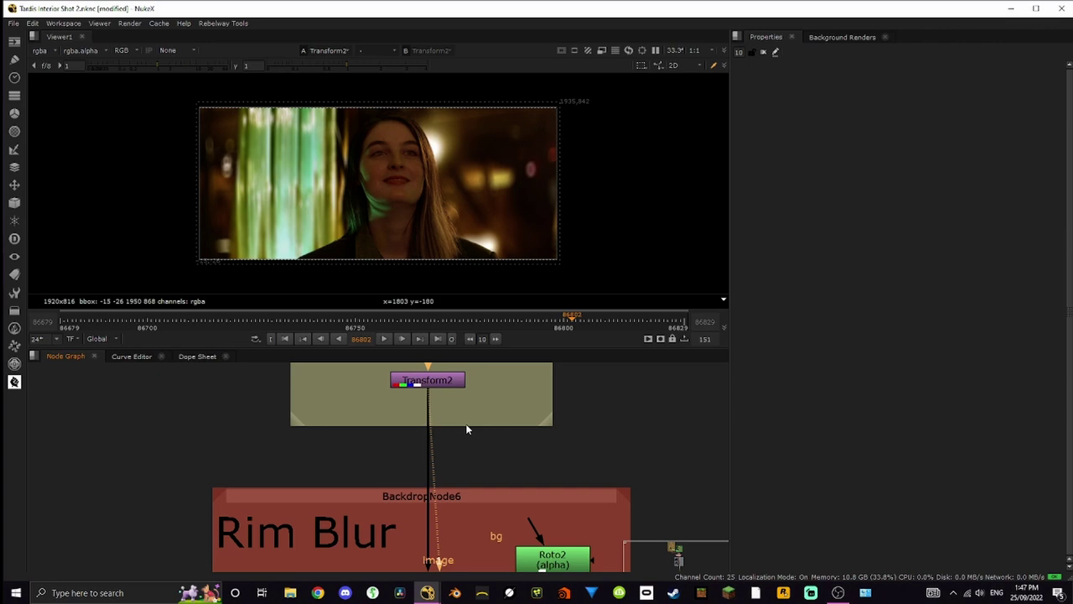
middle_drag(537, 468, 555, 412)
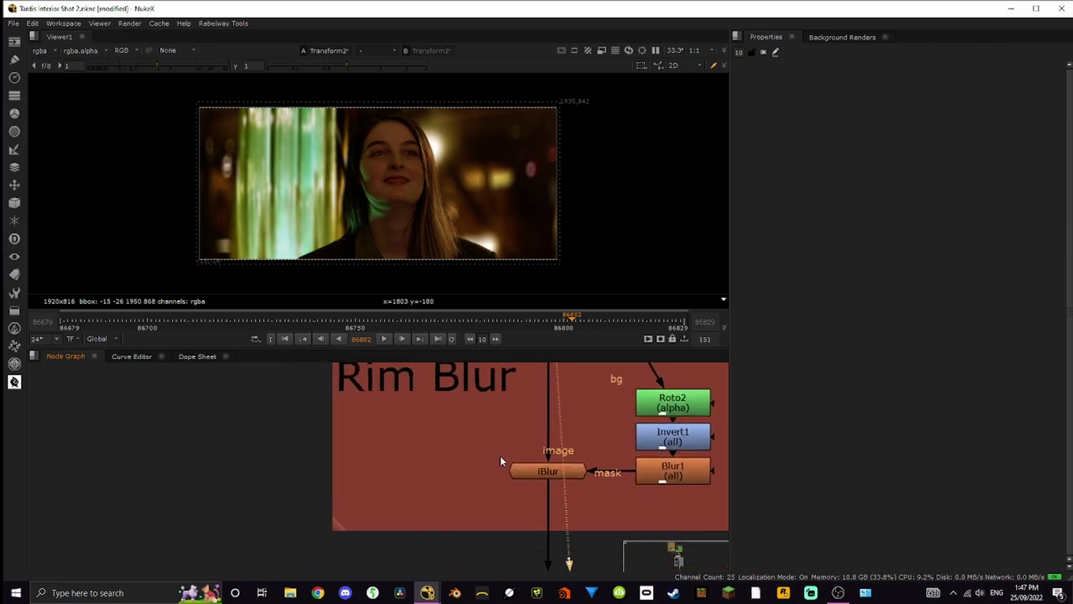
middle_drag(601, 475, 517, 500)
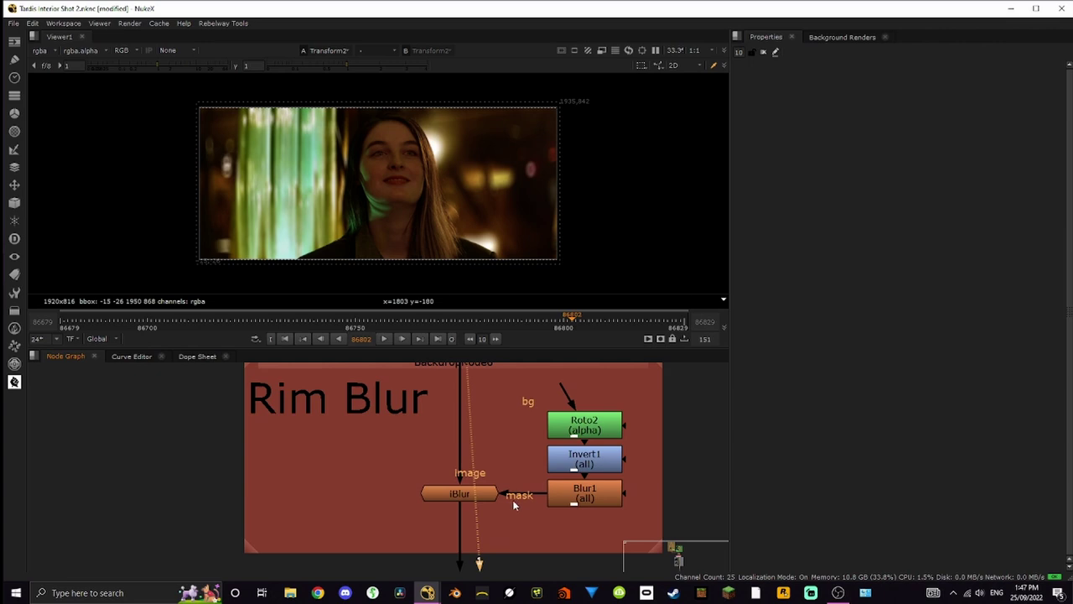
scroll(510, 249, up, 6)
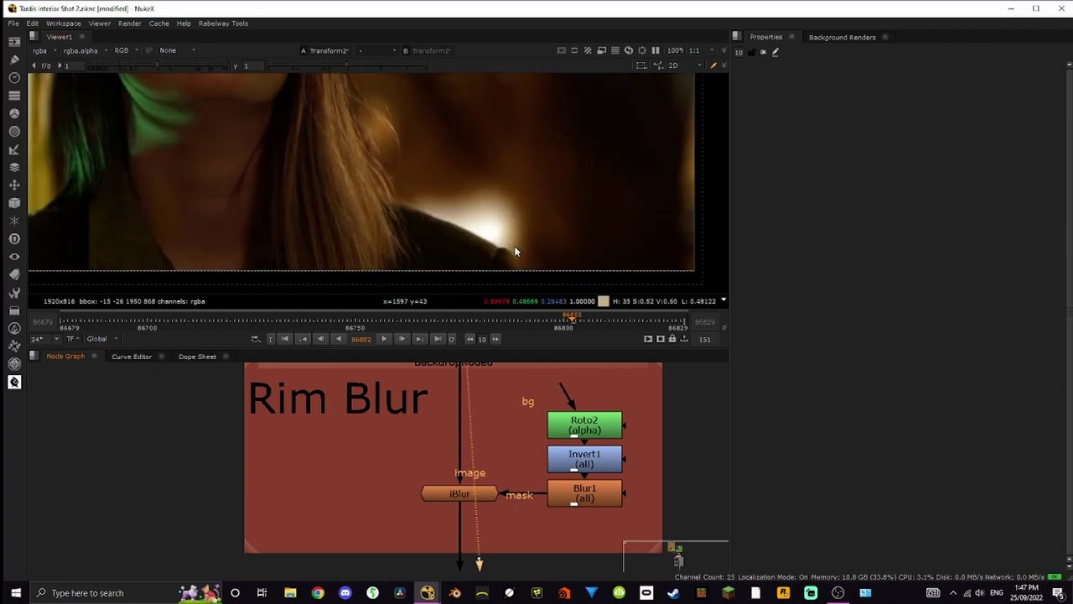
click(483, 493)
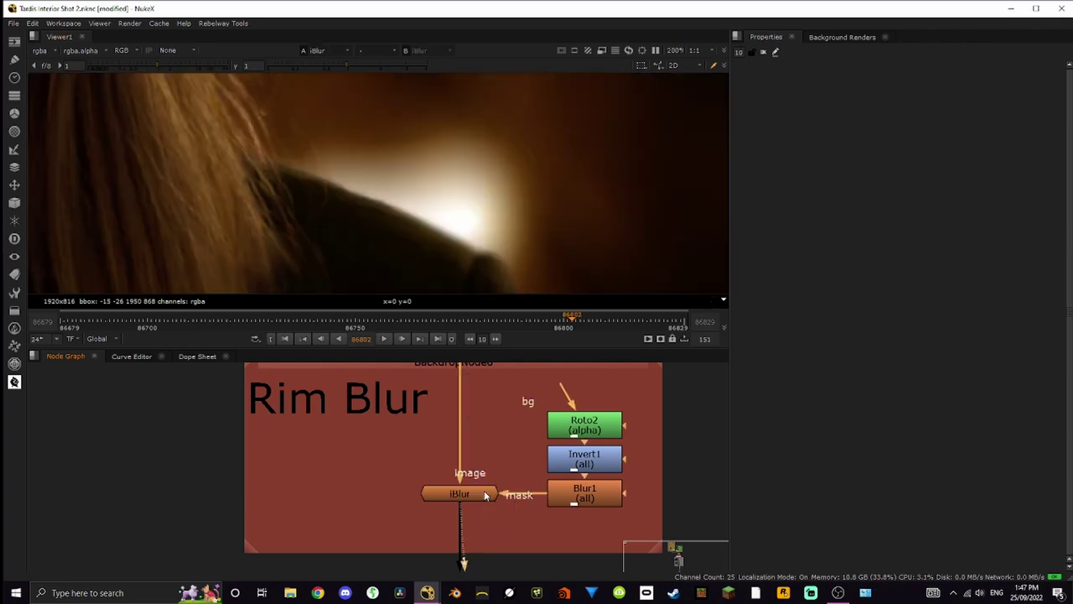
key(1)
scroll(486, 196, up, 2)
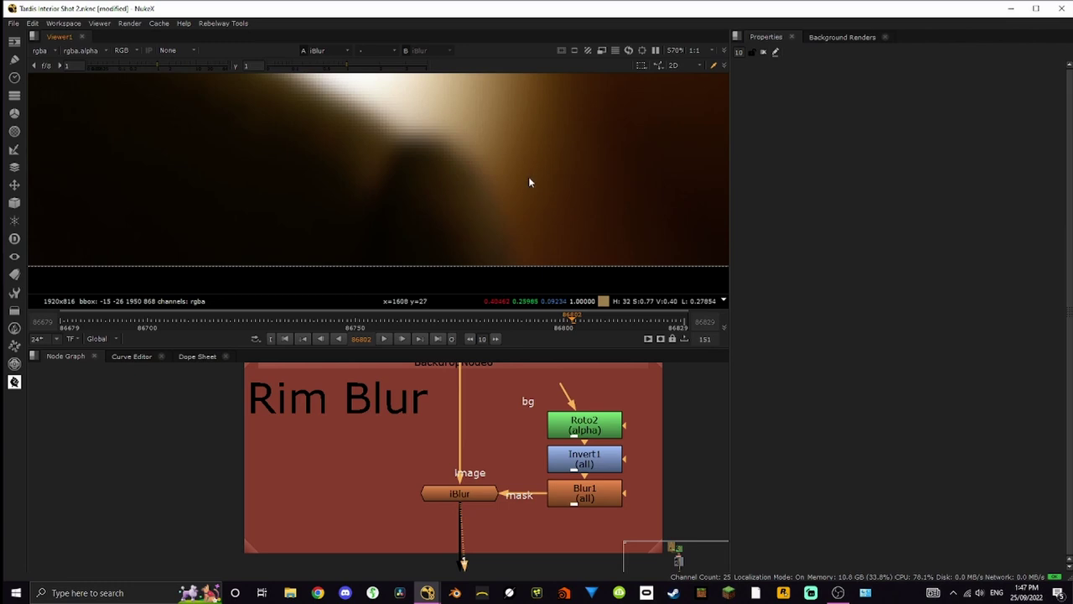
scroll(551, 209, up, 2)
click(478, 496)
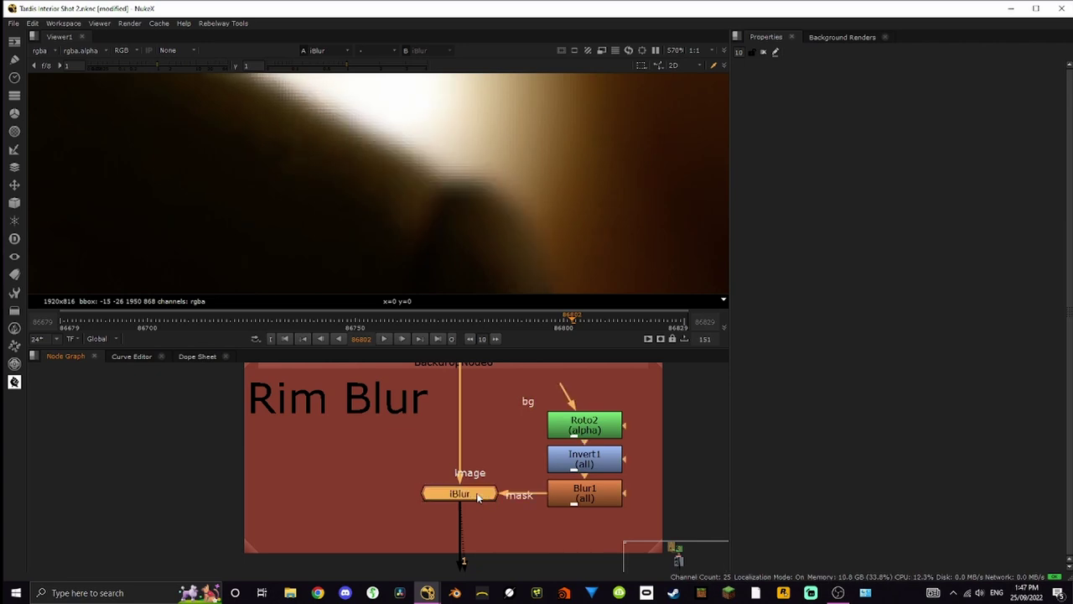
middle_drag(427, 115, 484, 195)
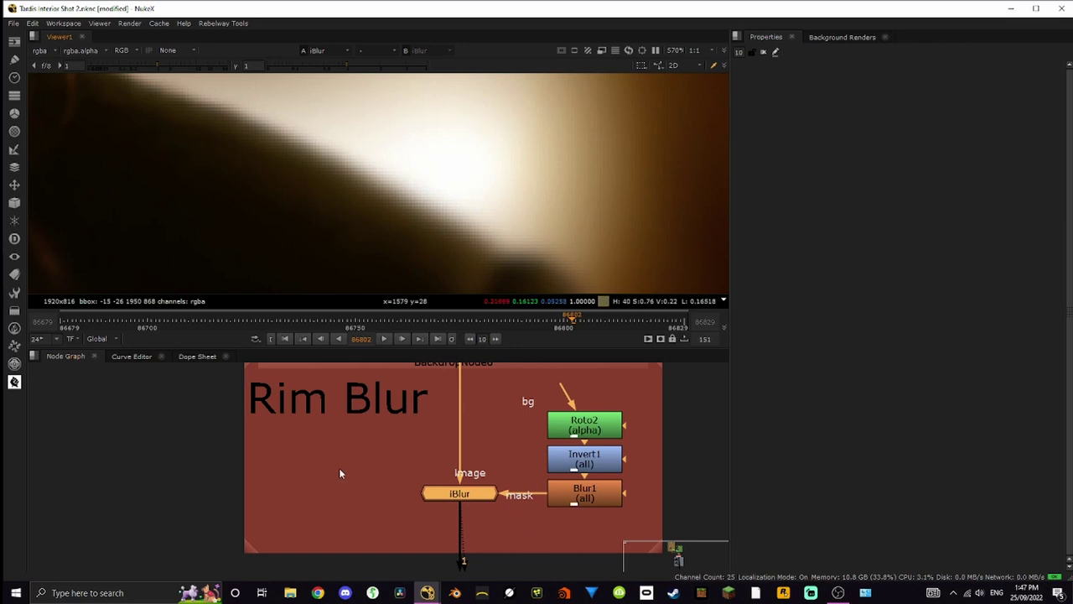
- Add a Blur node of size 10 beside iBlur in the Rim Blur backdrop, masked by Blur1's rgba.alpha
key(b)
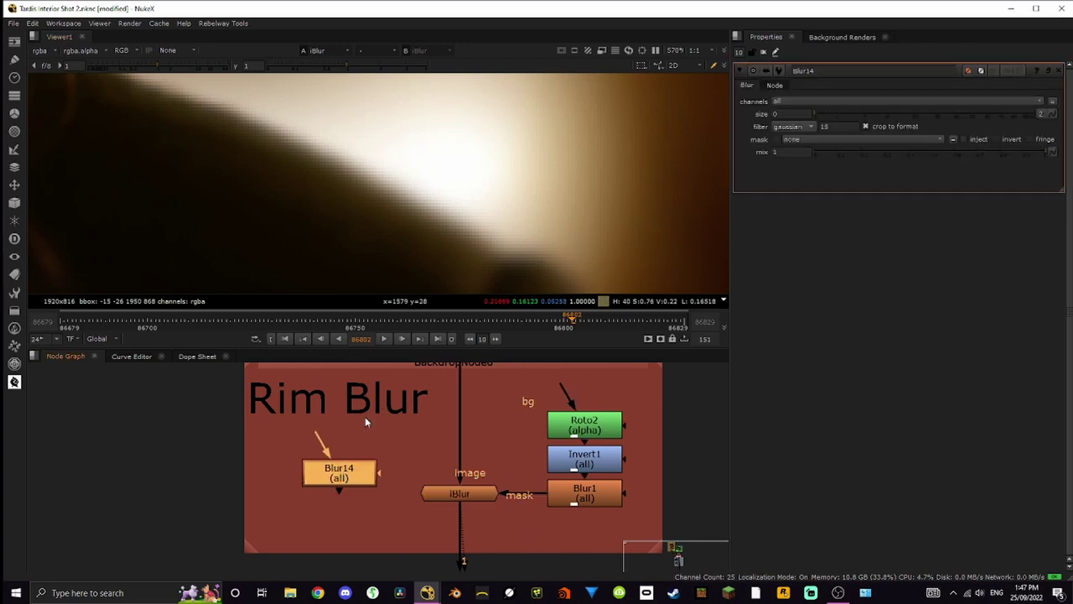
middle_drag(365, 422, 218, 538)
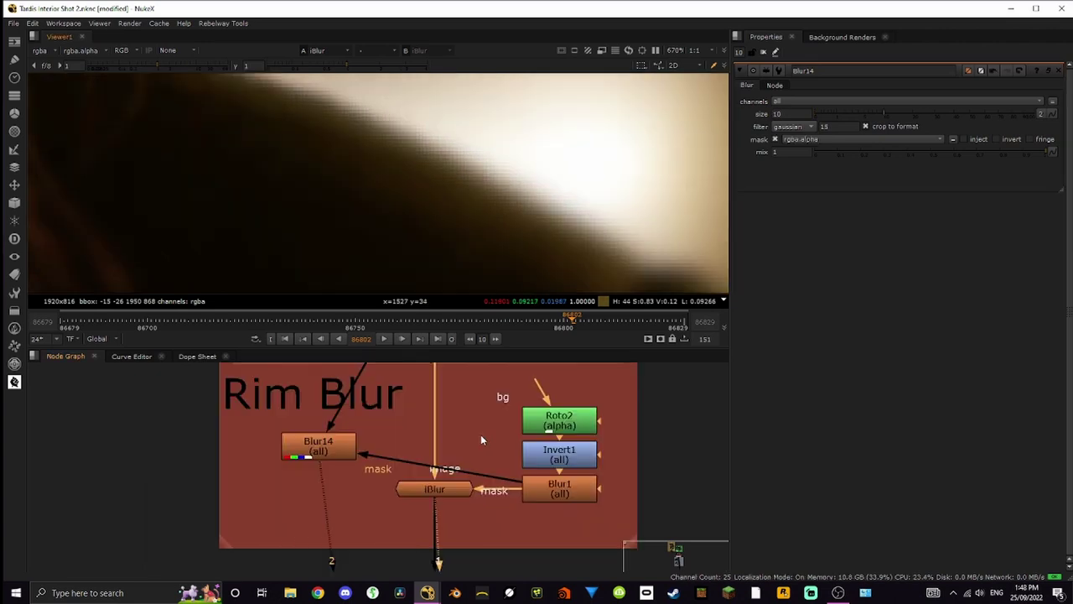
drag(481, 435, 560, 487)
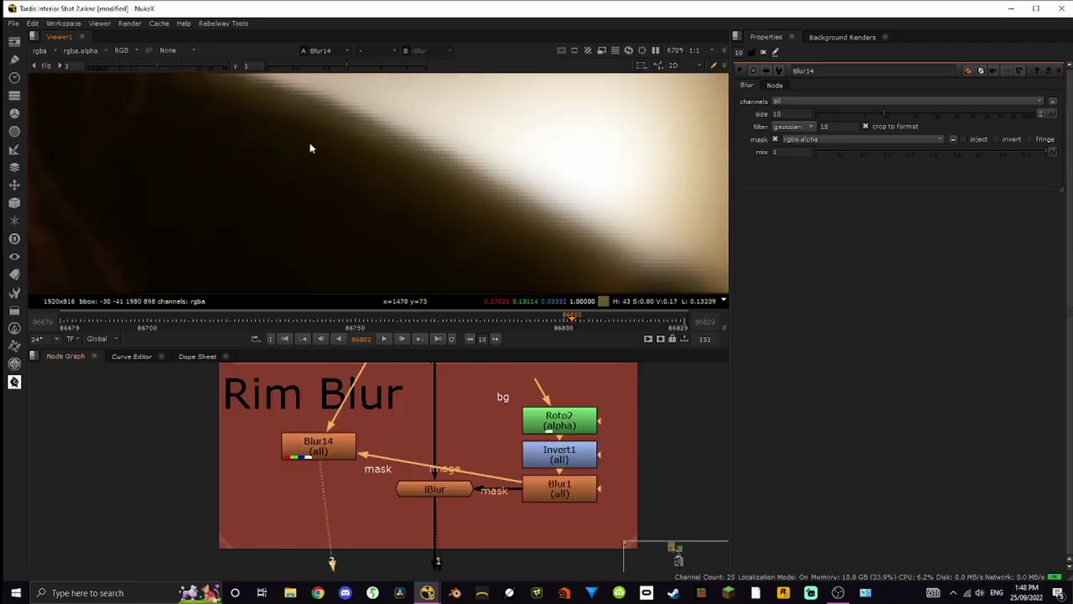
- Compare the iBlur and Blur14 results along the shoulder edge, ending on iBlur
key(1)
key(2)
key(1)
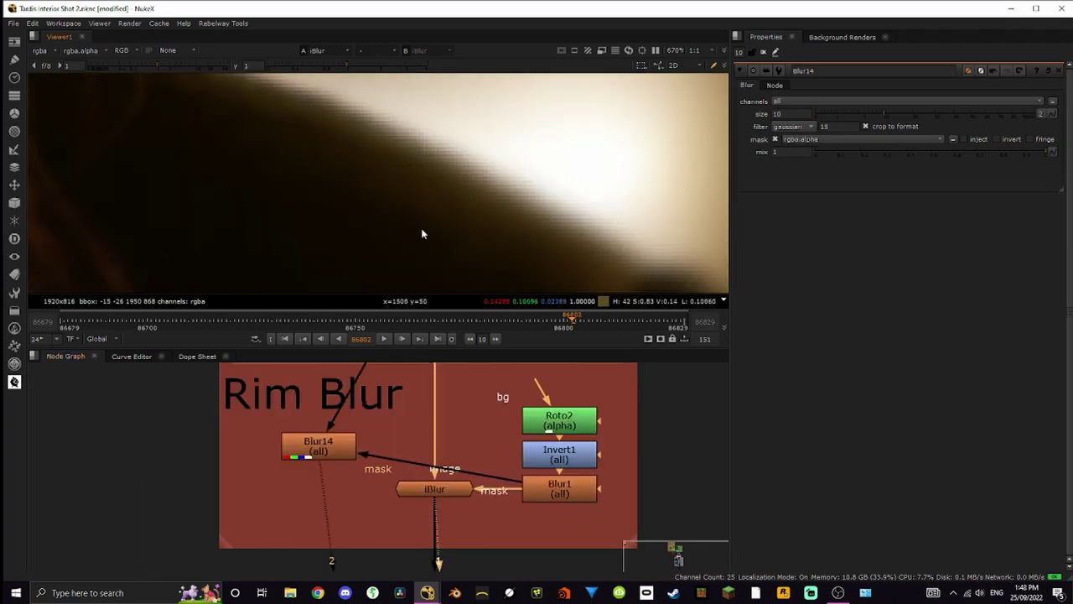
key(2)
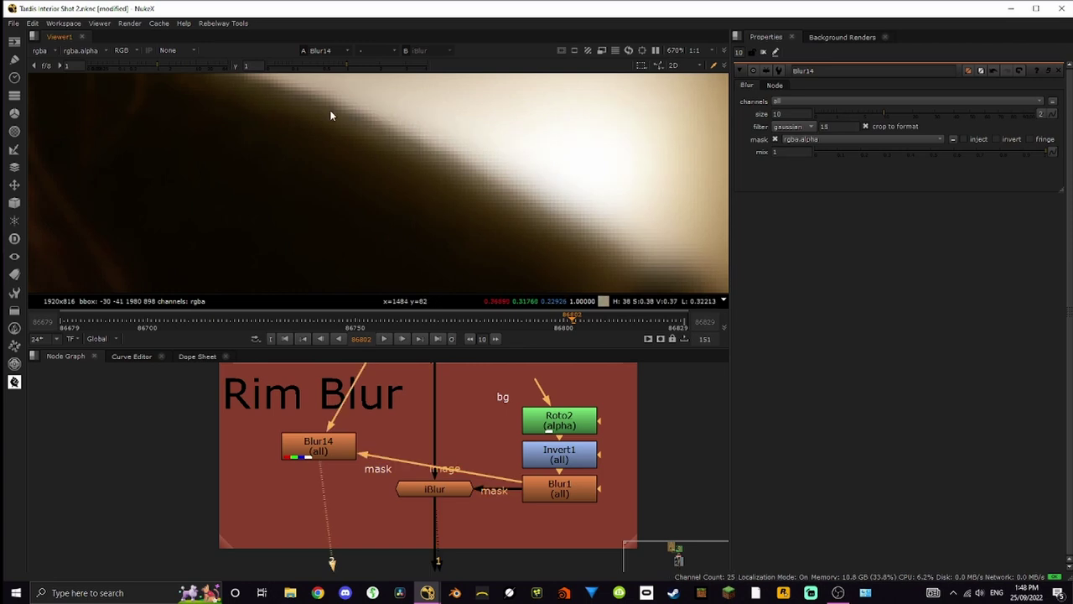
key(1)
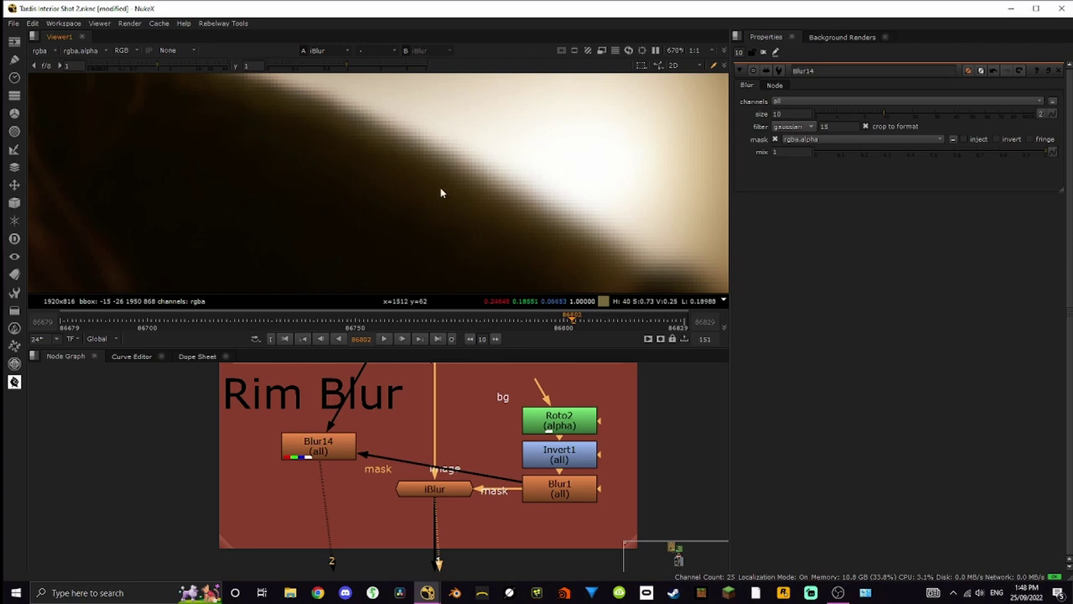
- View the alpha mask coming from Blur1, and remove the Blur14 comparison node
click(574, 495)
key(1)
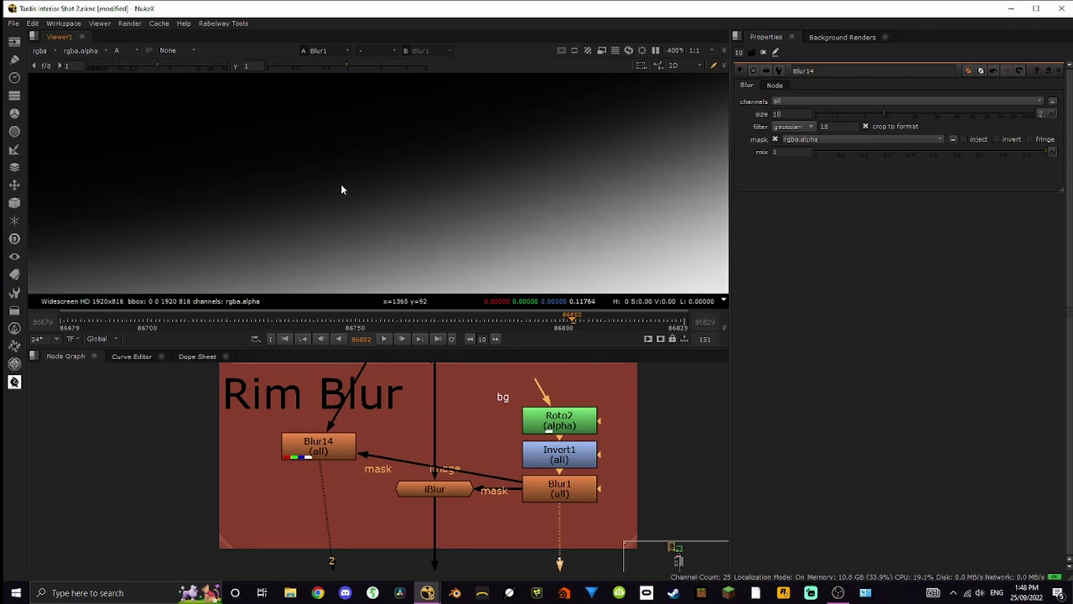
key(2)
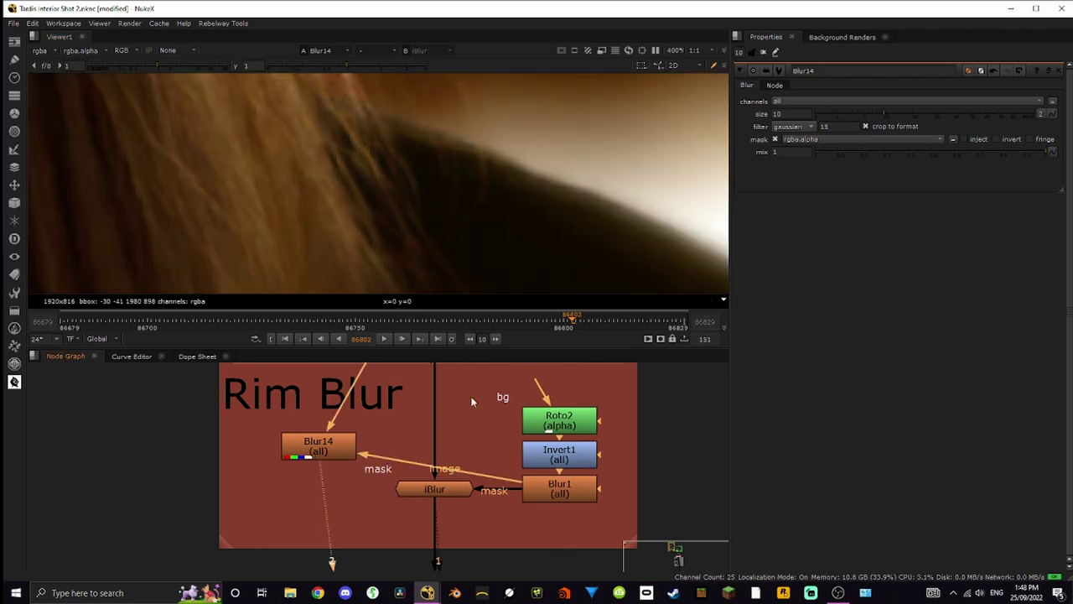
click(329, 455)
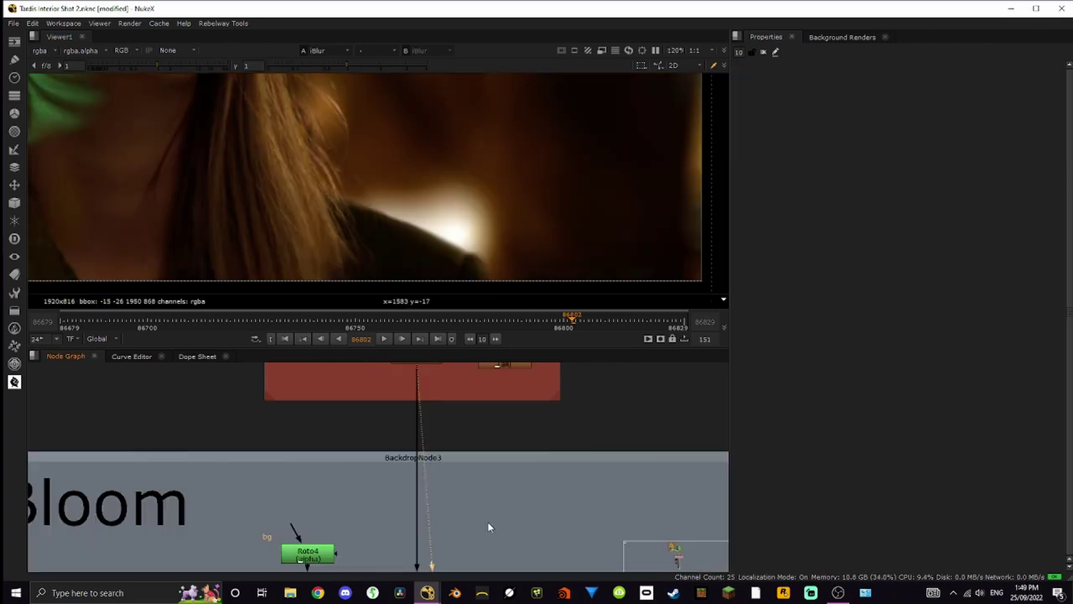
- View the full-frame Merge11 (mask) result below Roto4 in the Bloom backdrop
middle_drag(490, 527, 495, 496)
middle_click(495, 497)
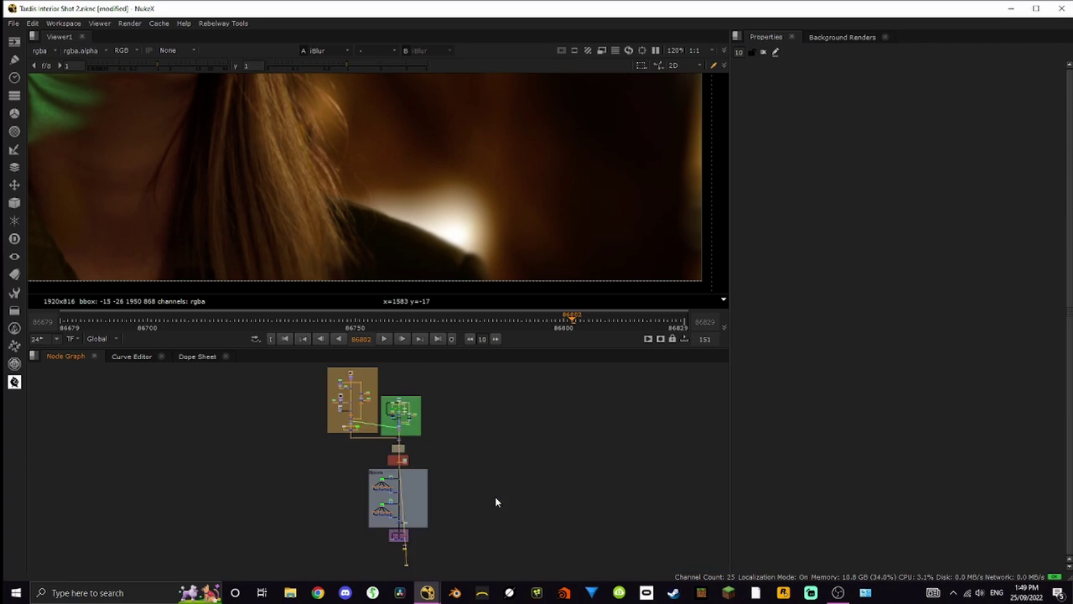
scroll(399, 508, up, 5)
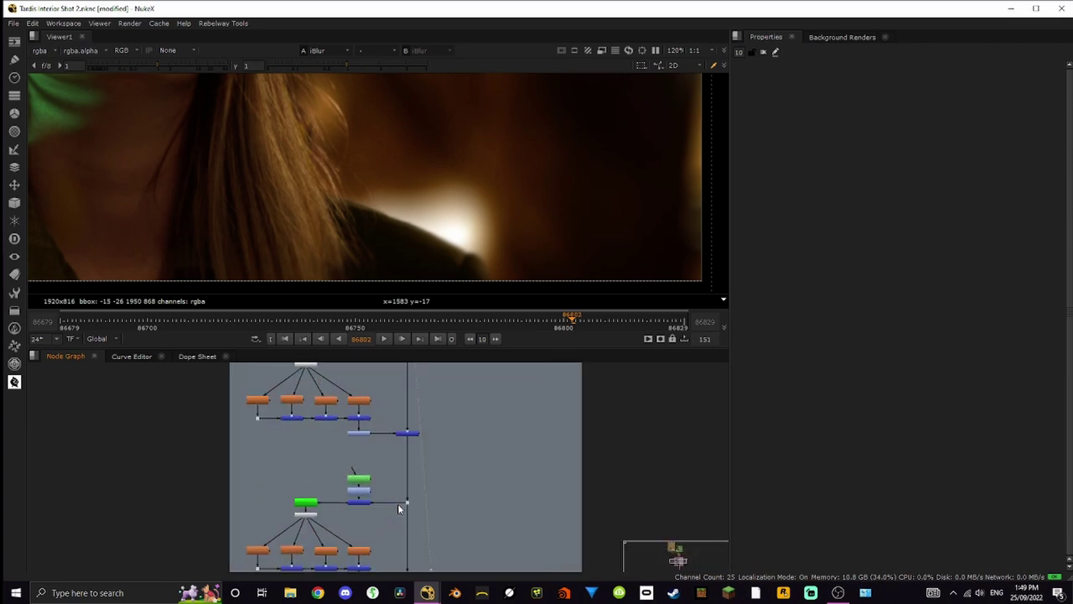
scroll(399, 508, up, 3)
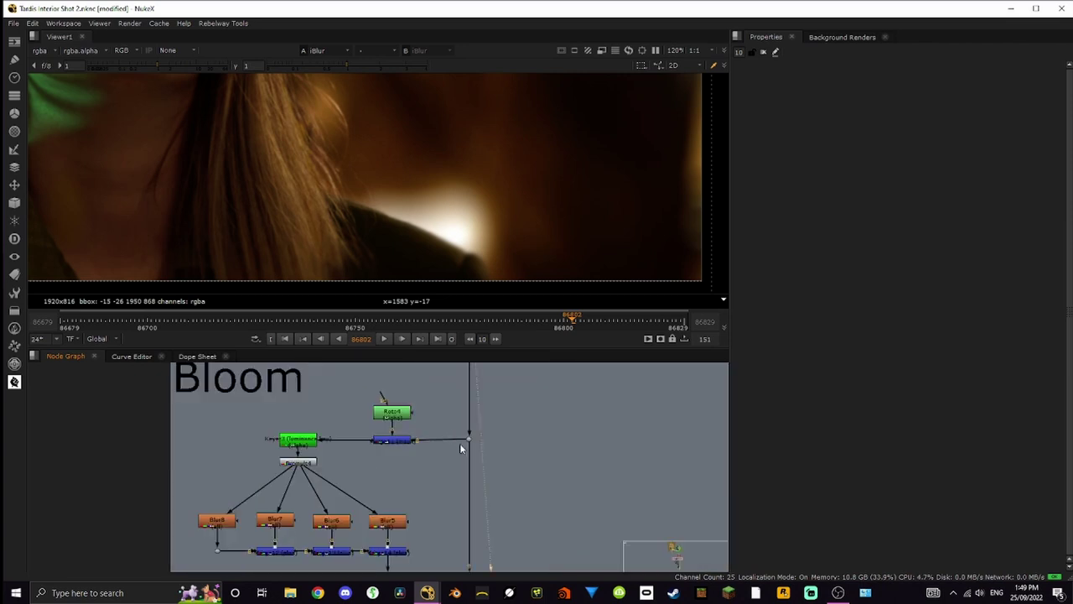
key(1)
click(397, 441)
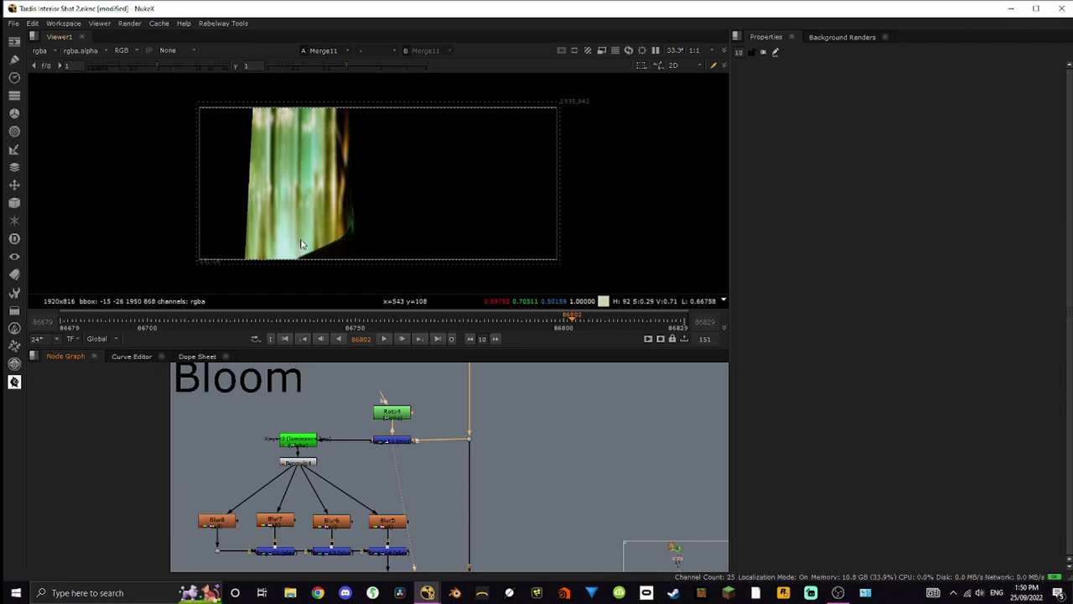
- View the Keyer3 (luminance key) and Premult4 results, and check Keyer3's luminance range settings before closing them
scroll(317, 430, up, 5)
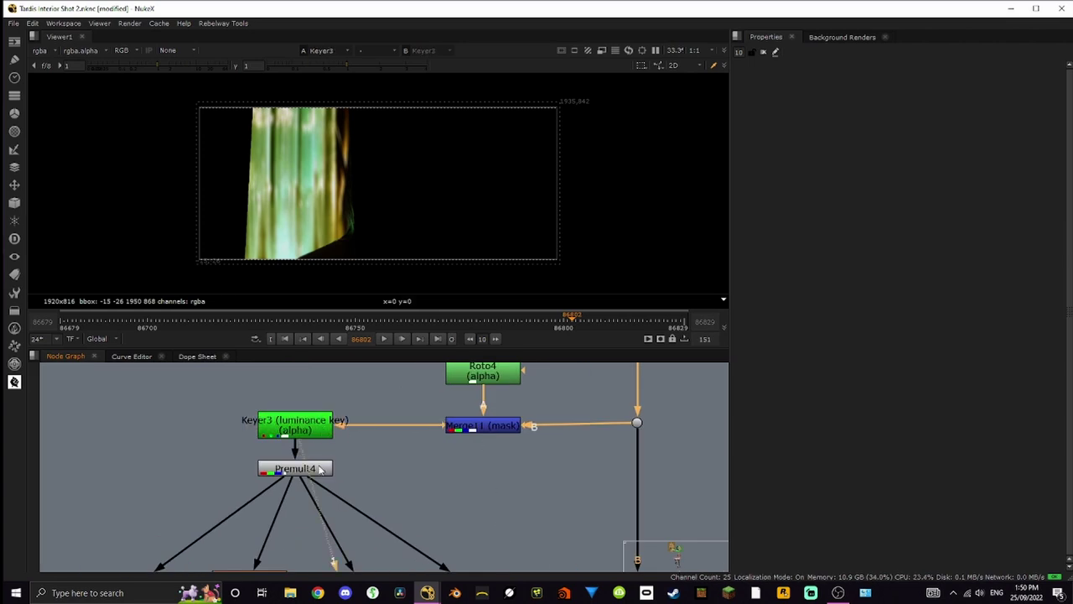
click(319, 470)
key(1)
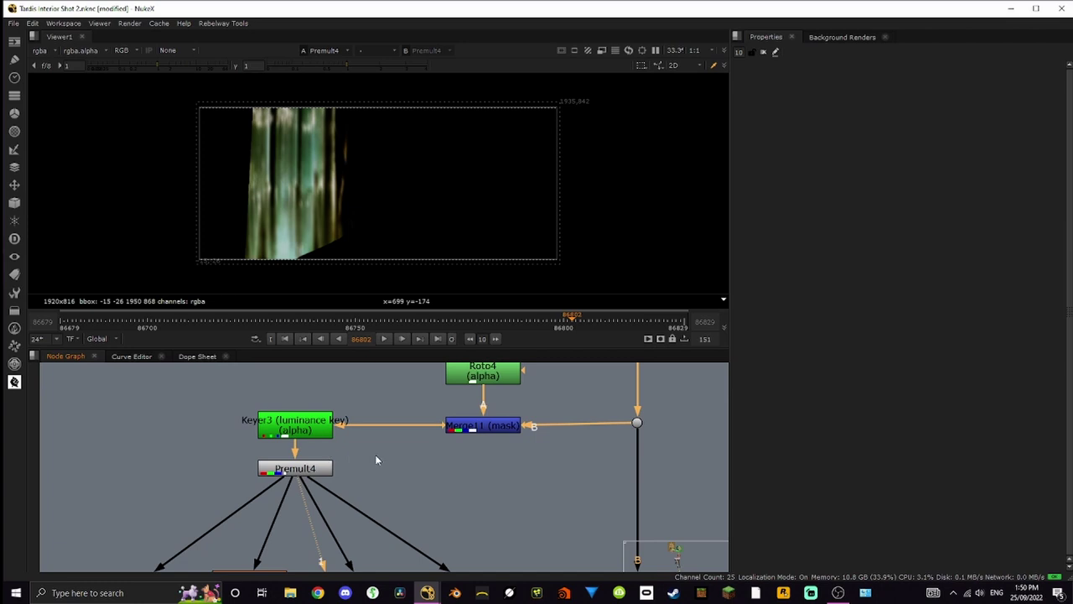
double_click(295, 428)
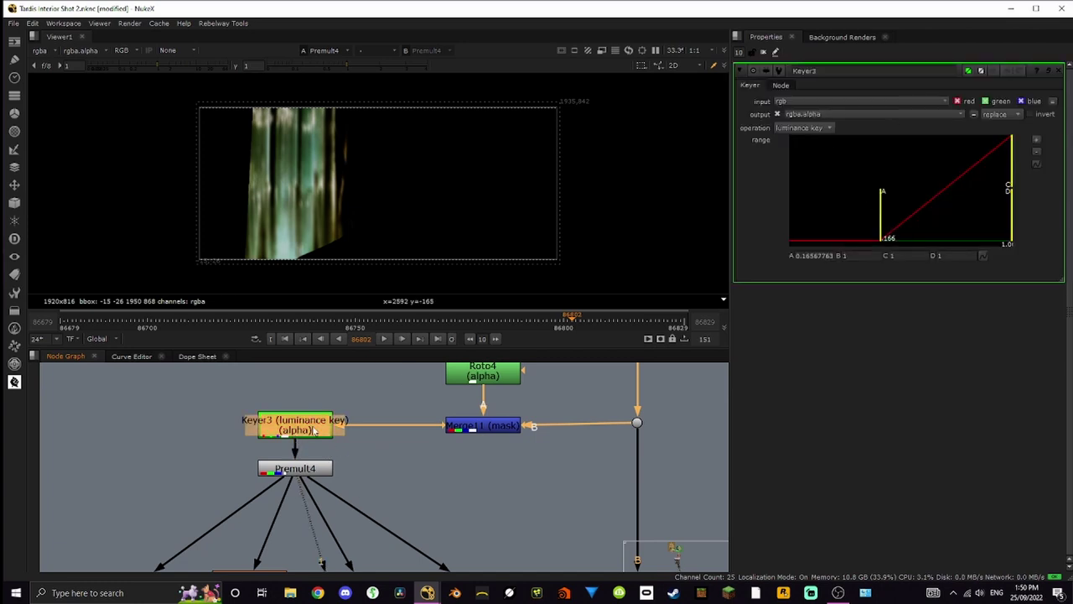
click(335, 469)
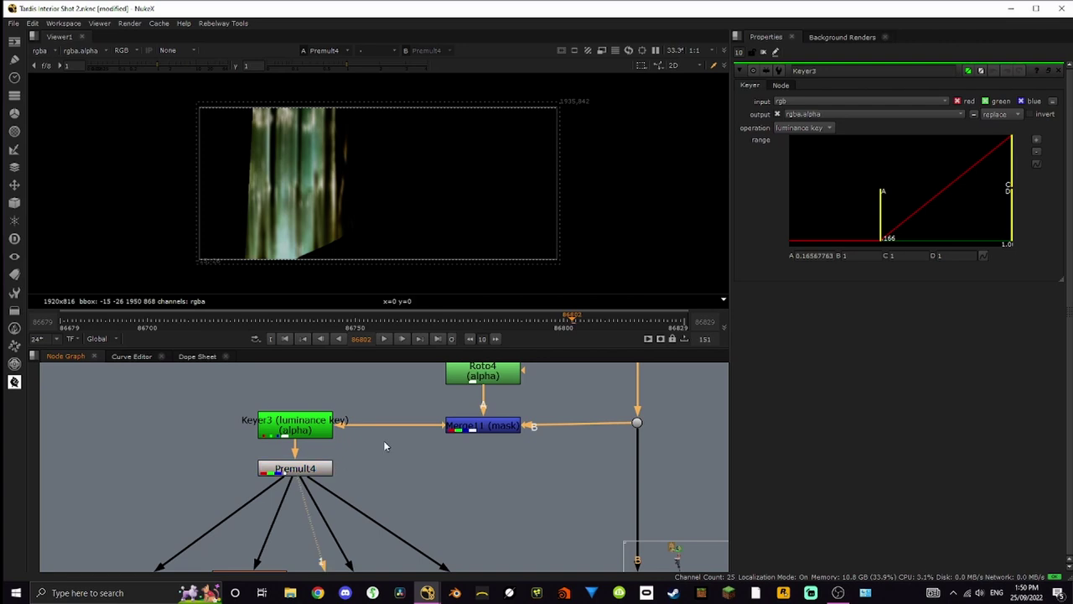
click(763, 52)
- View the Blur8 result in the Bloom backdrop and open its blur settings
middle_drag(455, 529, 544, 437)
middle_drag(598, 537, 489, 486)
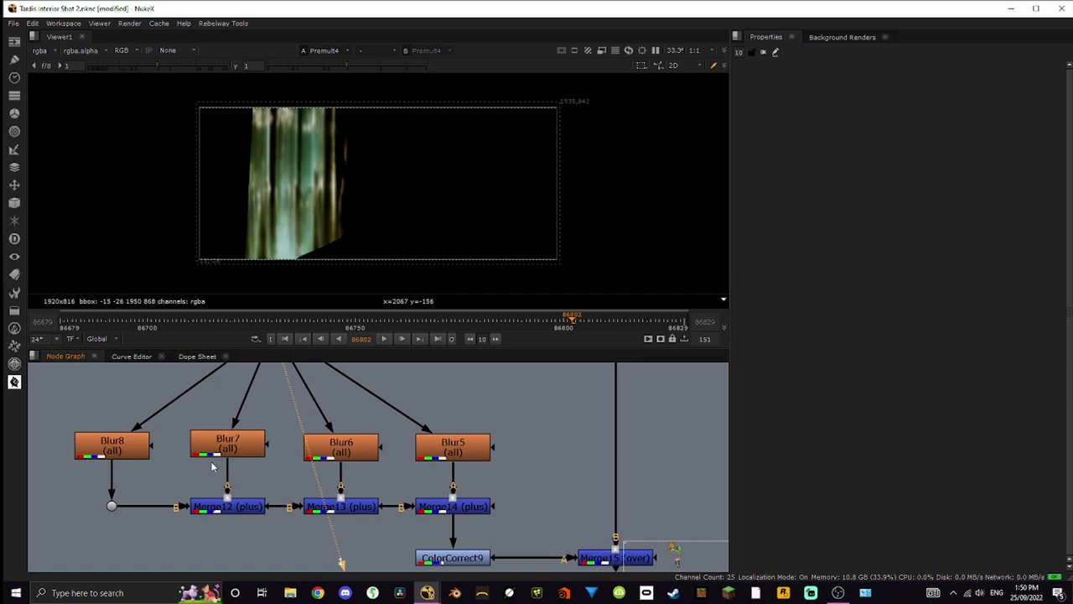
middle_drag(188, 464, 309, 469)
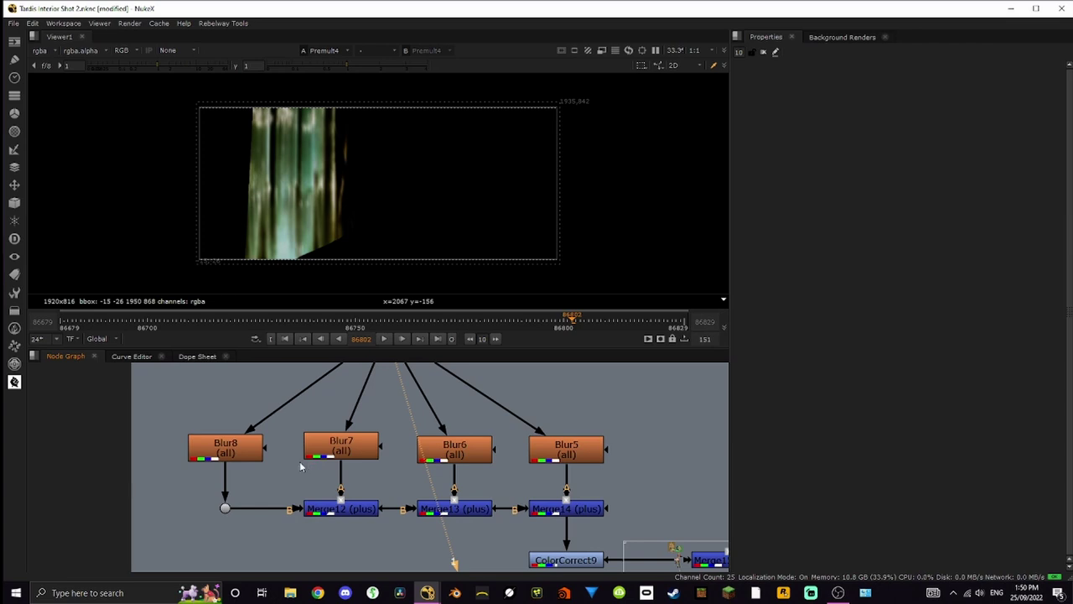
click(250, 453)
key(1)
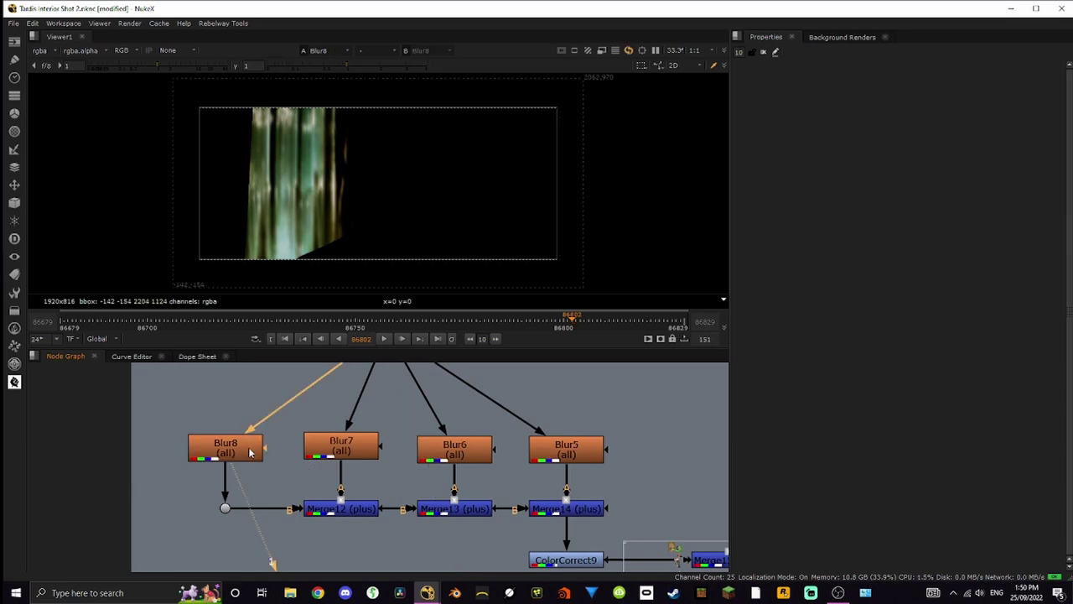
double_click(250, 453)
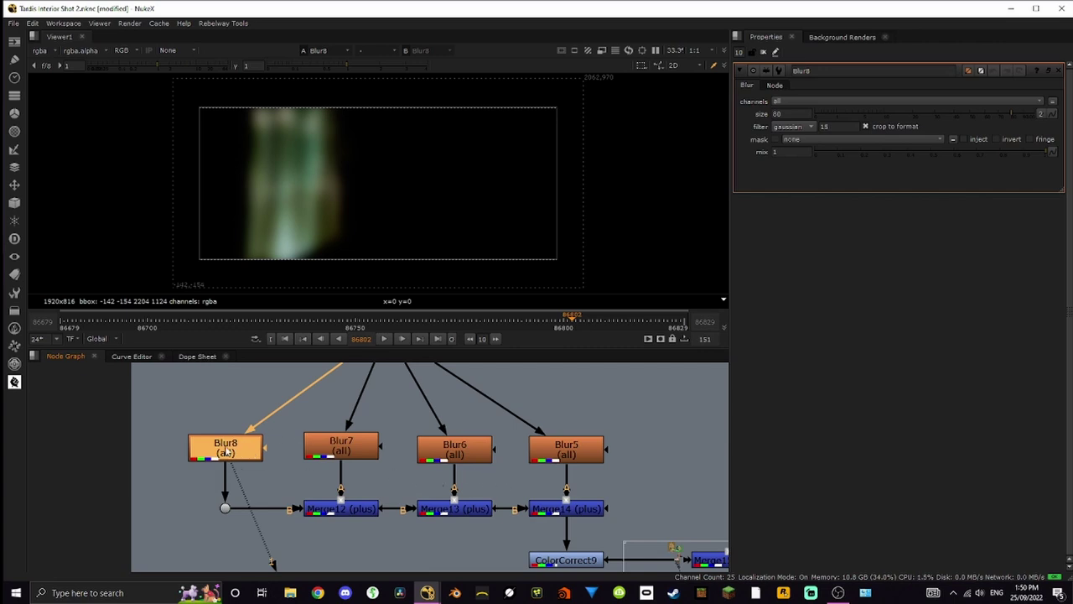
- View the results of the other three bloom blurs in turn: Blur7, Blur6 and Blur5
click(339, 447)
key(1)
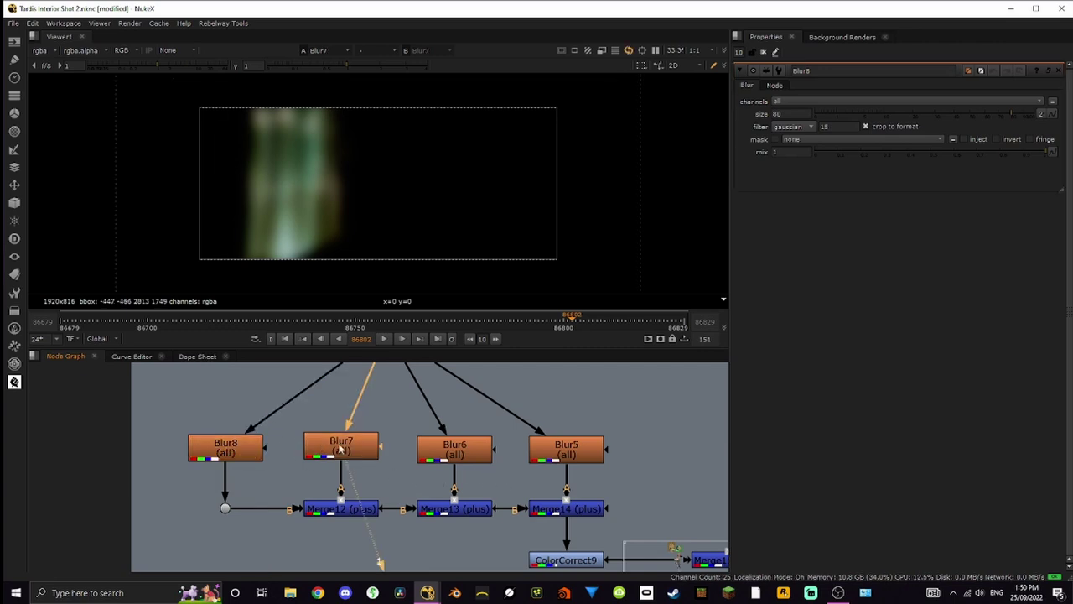
click(454, 449)
key(1)
click(556, 448)
key(1)
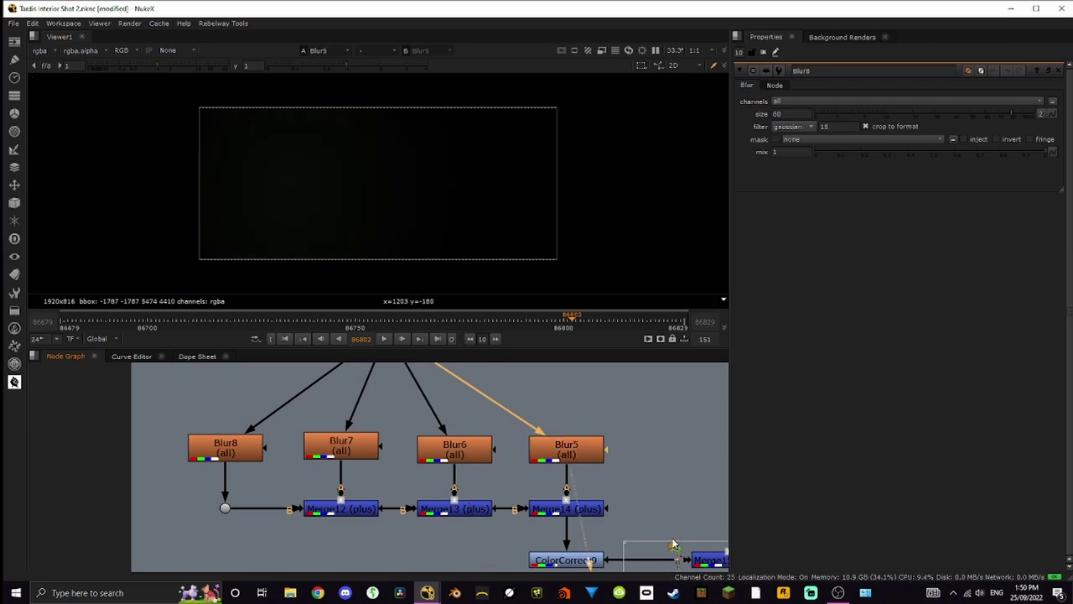
- View the combined bloom at Merge14 (plus), and compare it with the Merge12 and Merge13 stages
click(592, 509)
key(1)
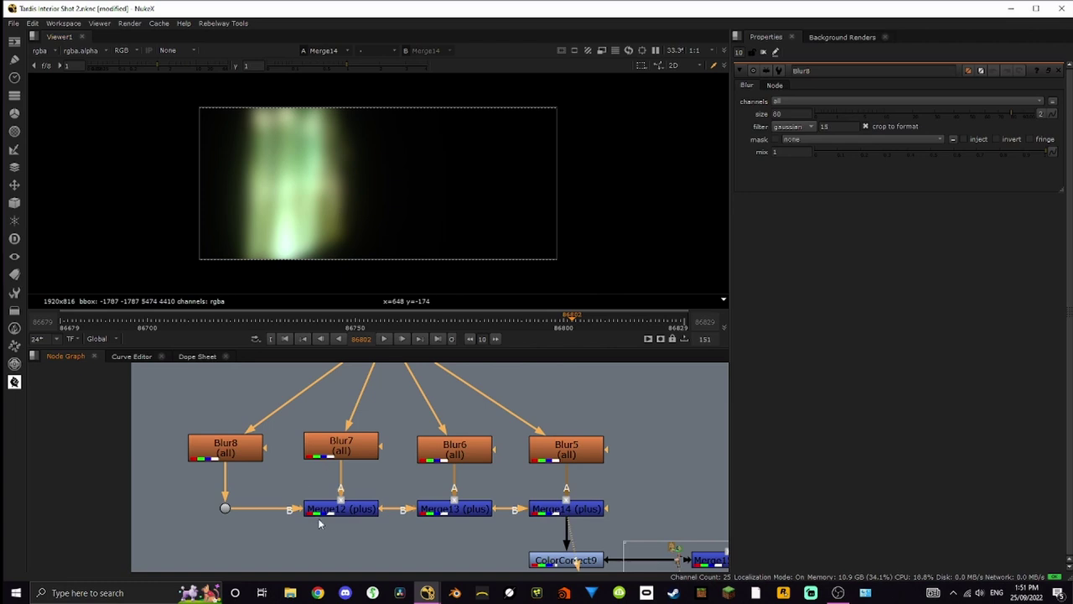
click(354, 510)
key(1)
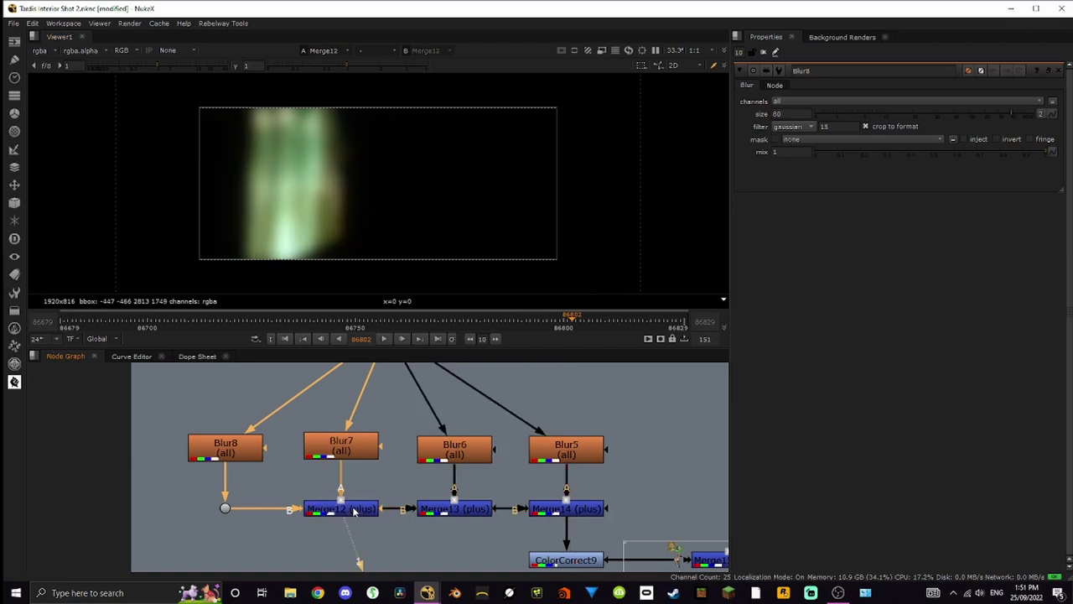
click(441, 509)
key(1)
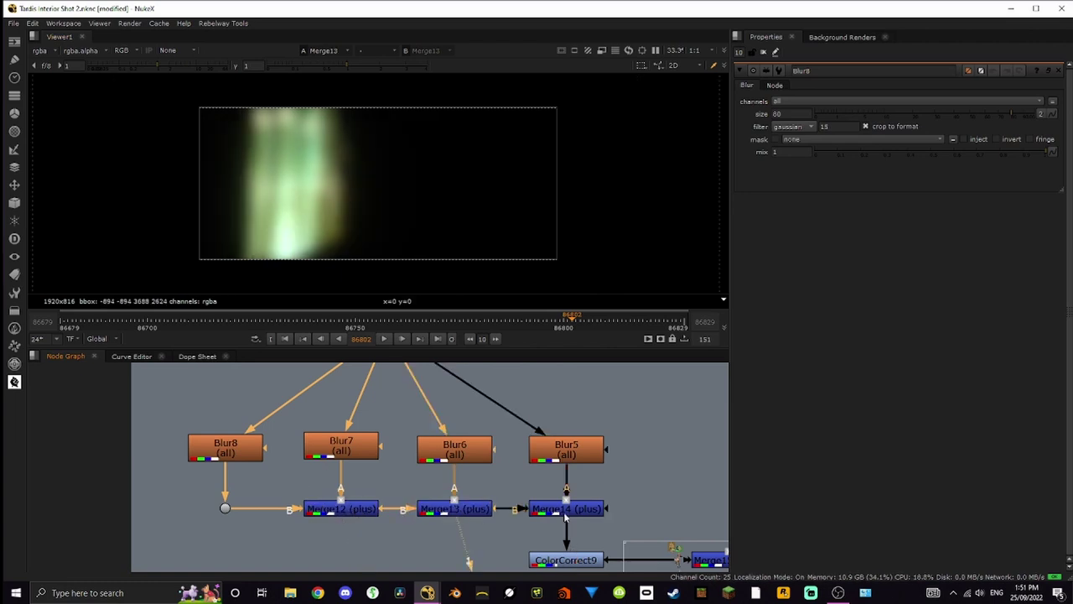
- View the Merge14 (plus) result, and check the merge settings of Merge12, Merge13 and Merge14 before closing all open node settings
click(543, 511)
key(1)
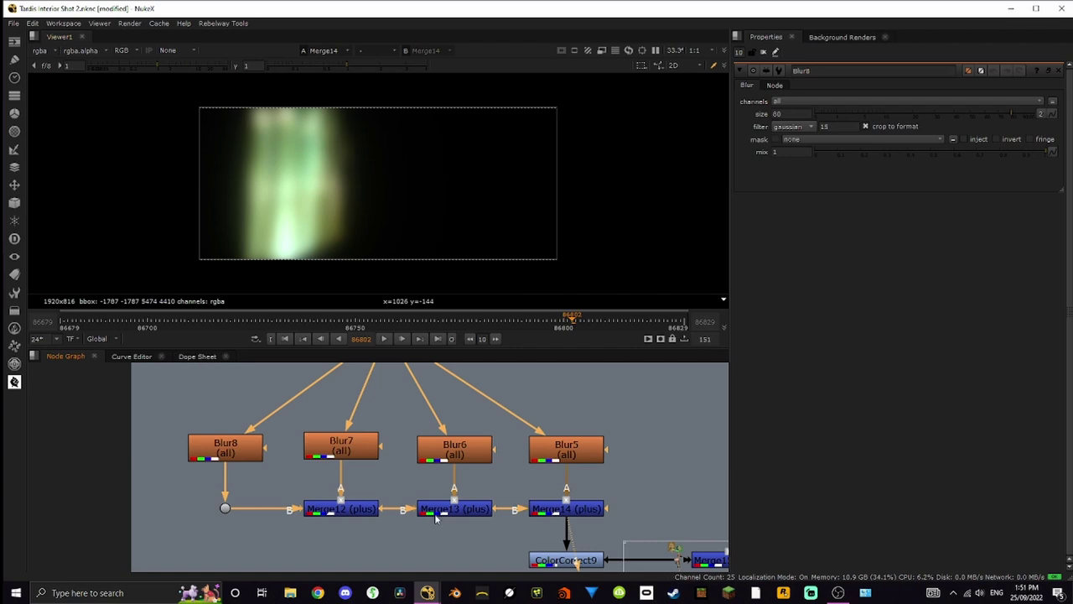
double_click(344, 509)
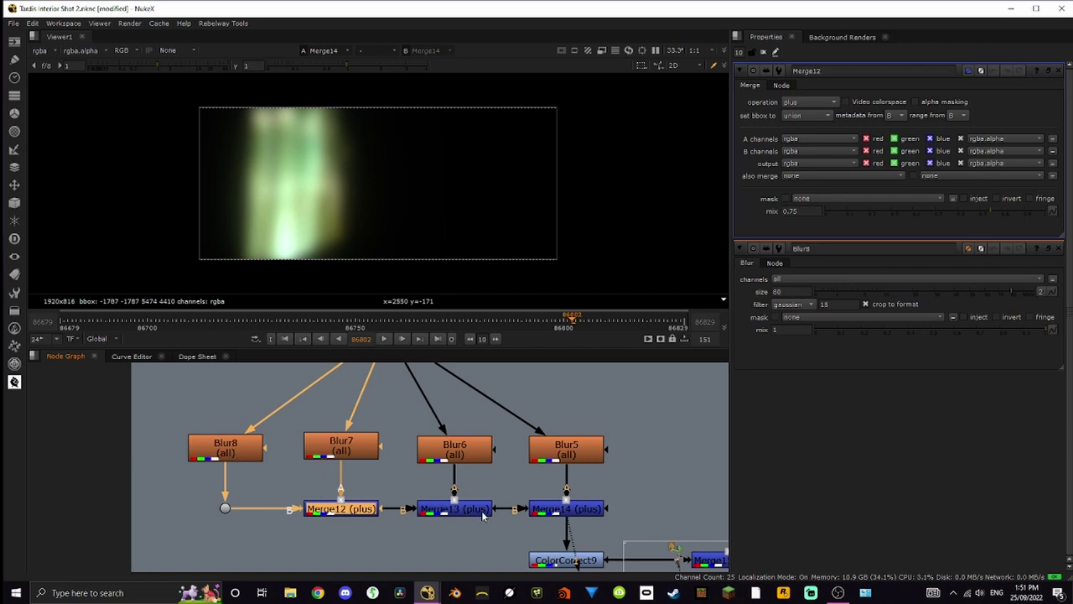
click(480, 511)
double_click(480, 511)
double_click(566, 512)
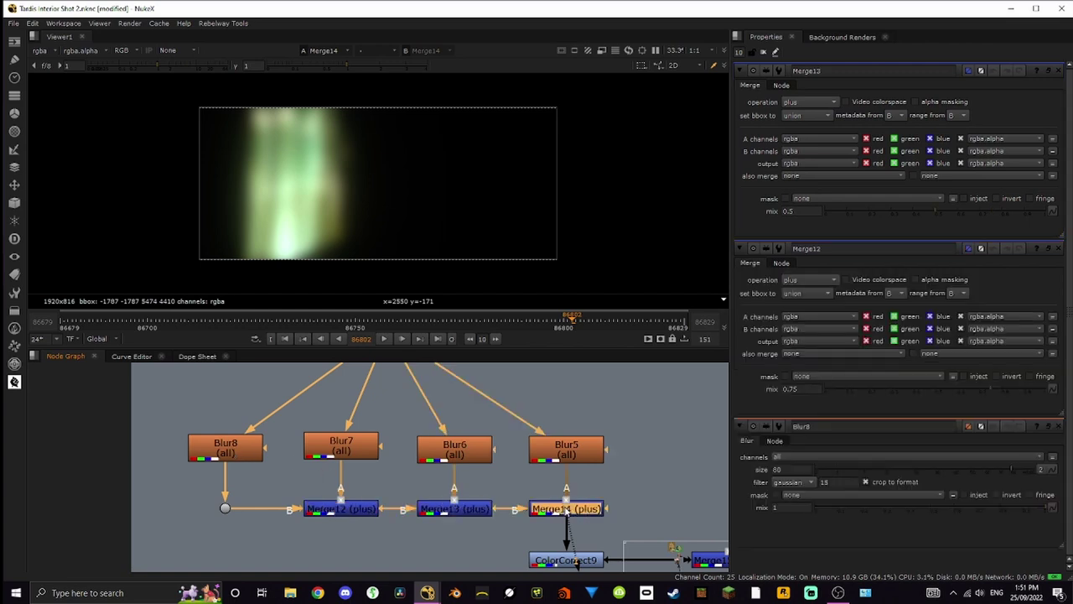
click(764, 53)
- View the colour-corrected bloom at ColorCorrect9, and view it composited over the shot at Merge15 (over)
middle_drag(630, 506, 508, 437)
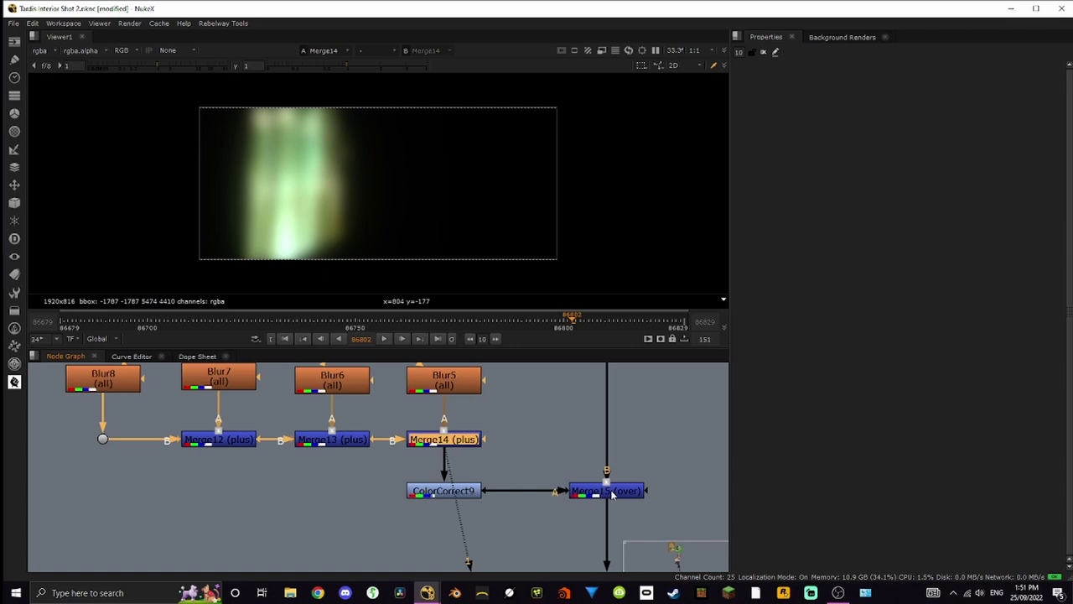
click(465, 491)
key(1)
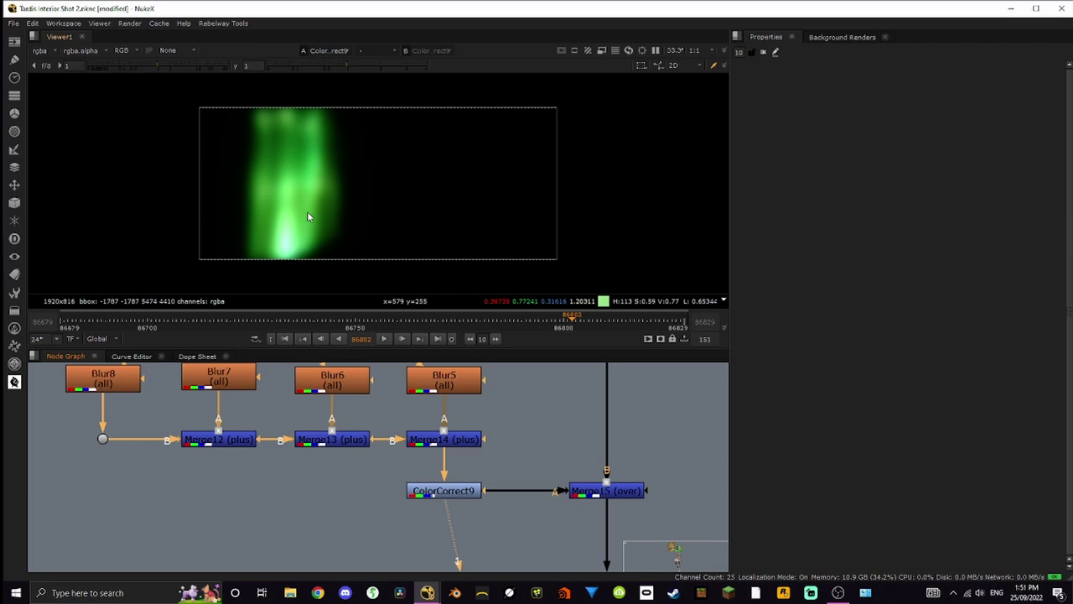
click(629, 491)
key(1)
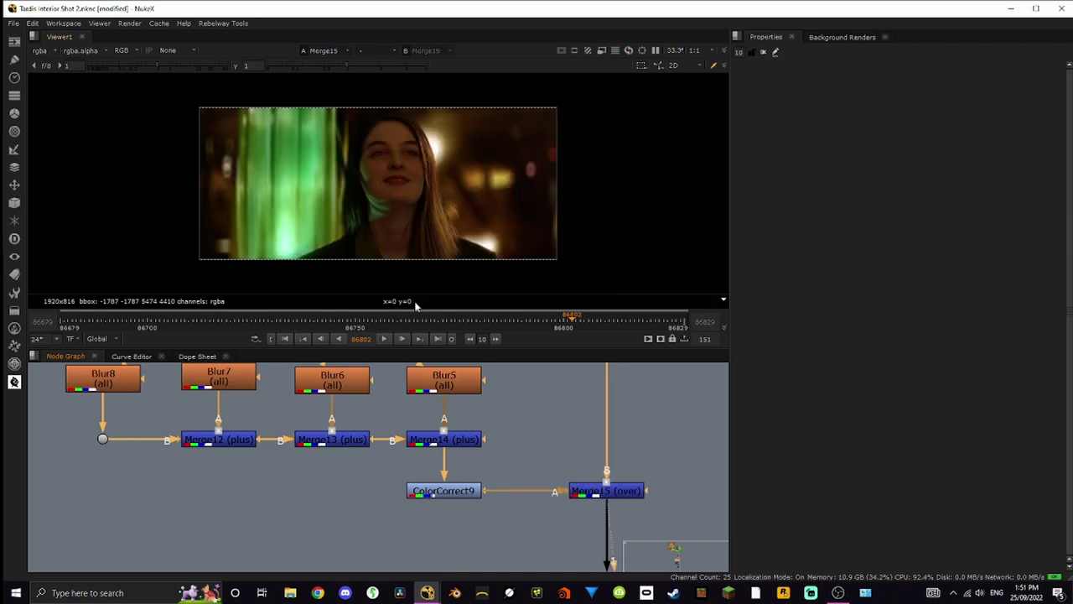
- Inspect the Merge15 composite up close around the green column, the actress's hair and her neck, and return to the full frame
scroll(345, 210, up, 7)
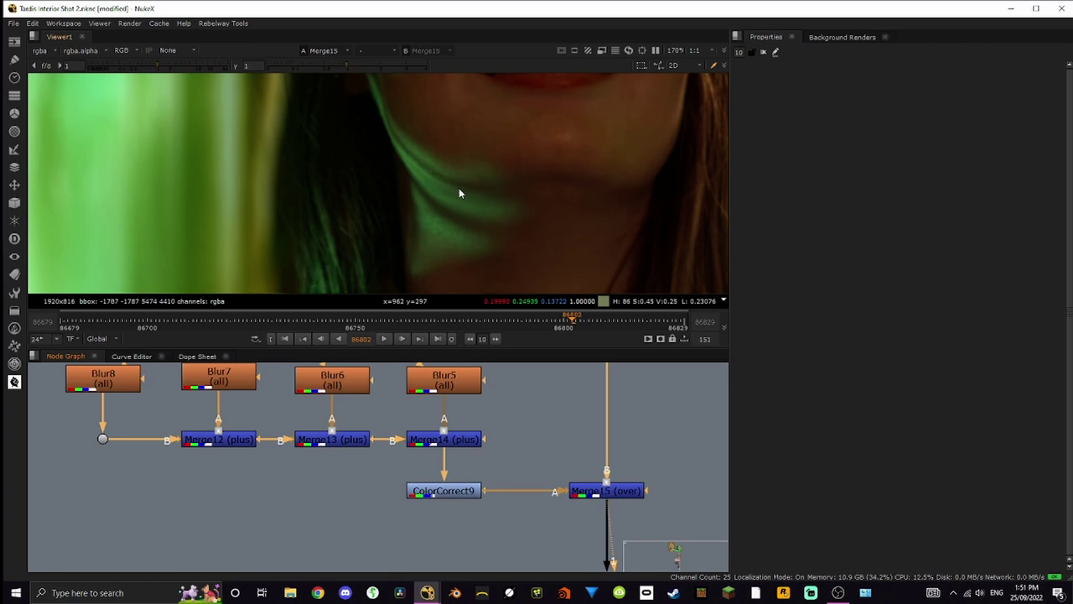
scroll(458, 199, down, 2)
scroll(311, 199, up, 2)
scroll(456, 209, up, 1)
scroll(520, 214, up, 1)
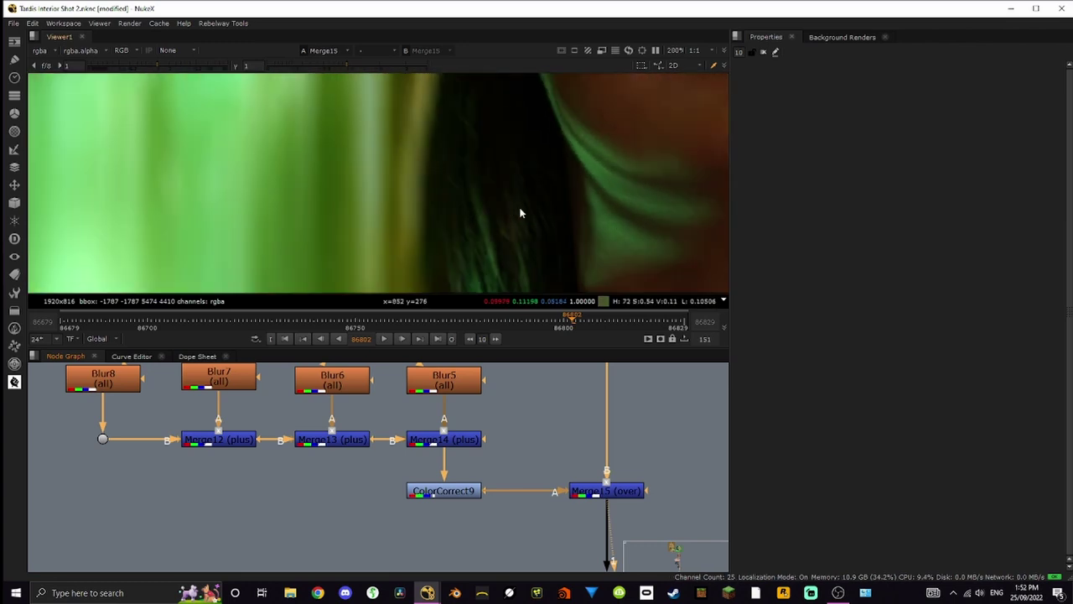
scroll(608, 189, up, 1)
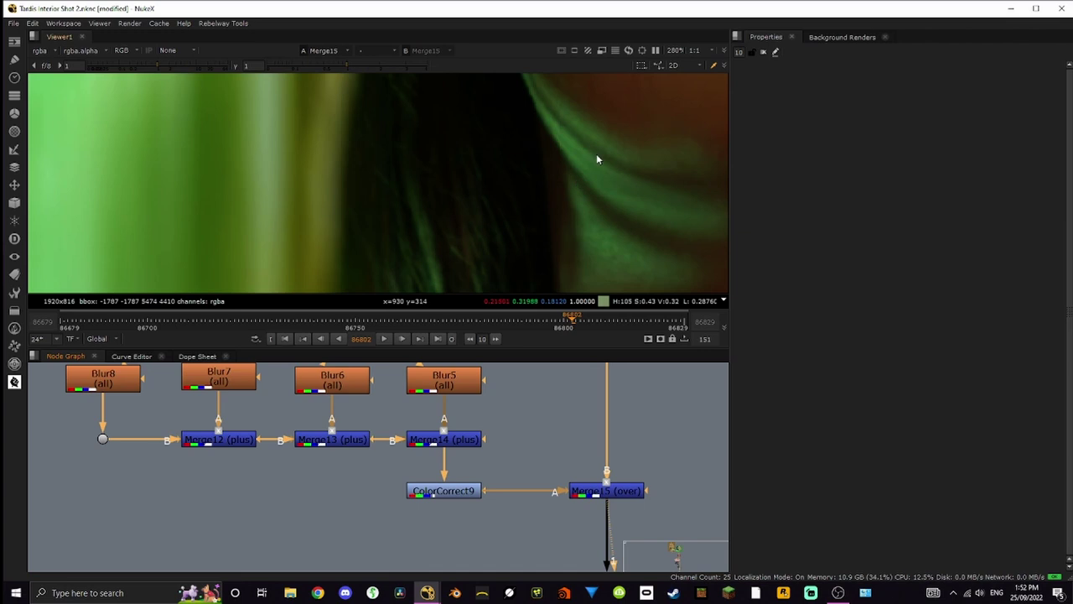
key(f)
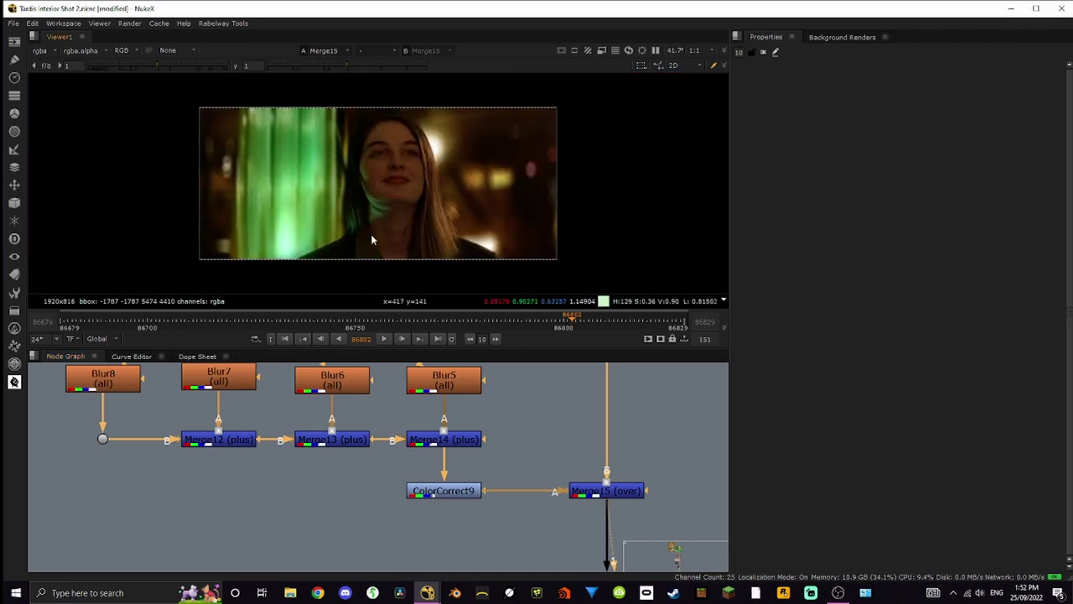
scroll(370, 234, up, 1)
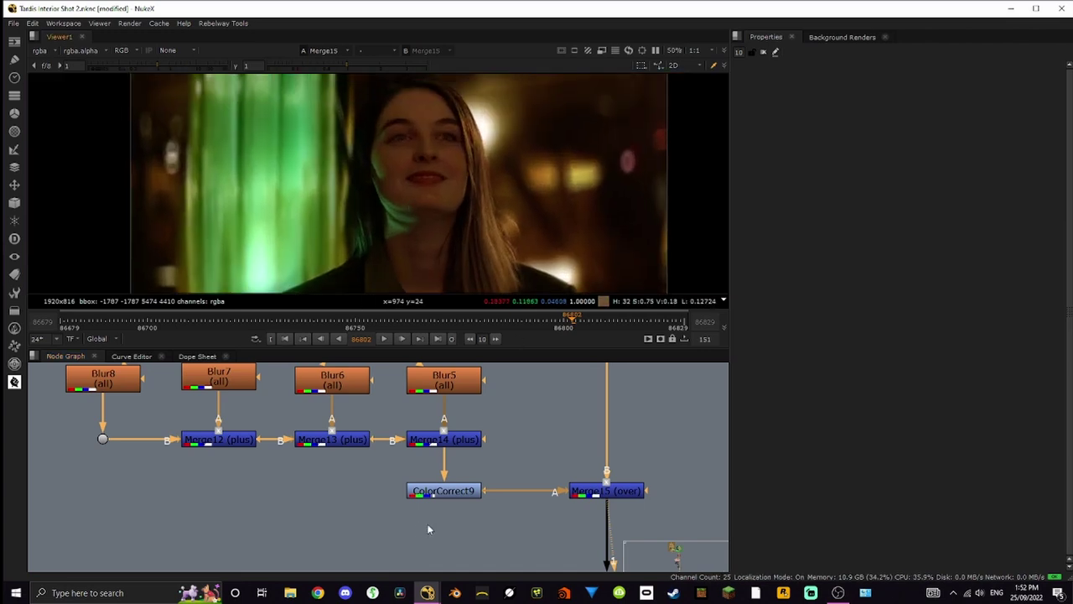
- Disable and re-enable ColorCorrect9 to compare the green bloom with and without the colour correction
click(468, 494)
key(d)
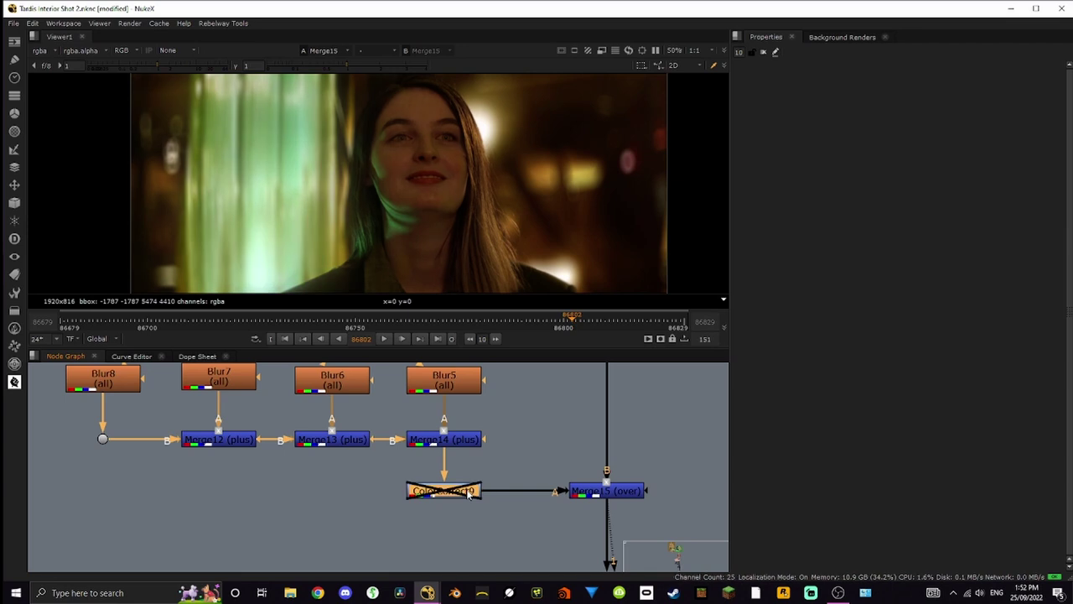
key(d)
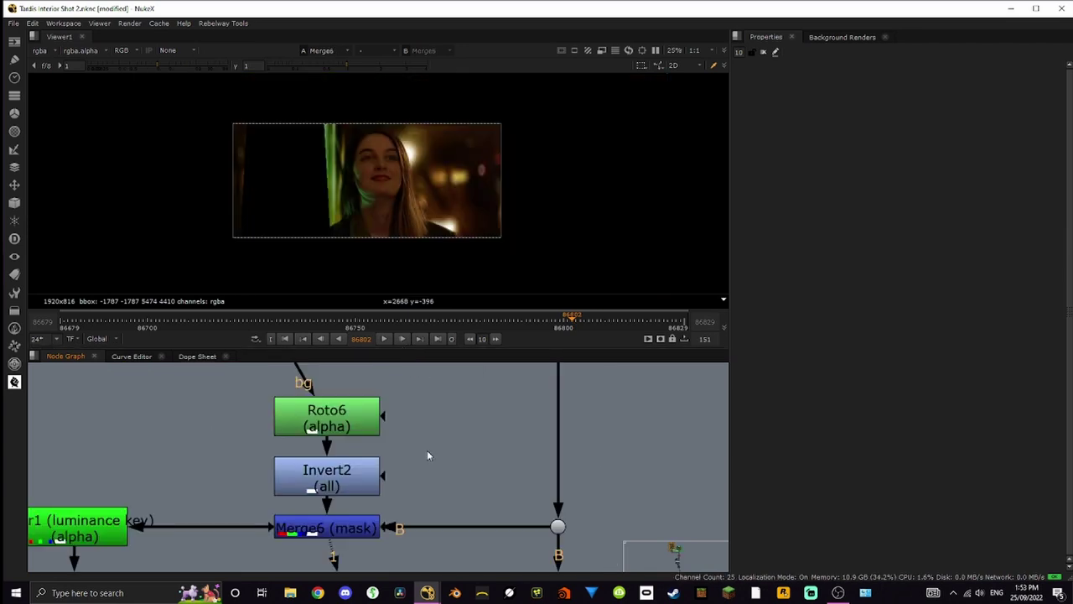
- Look over the second bloom branch and select its Merge6 (mask) node below Roto6 and Invert2
scroll(409, 464, down, 5)
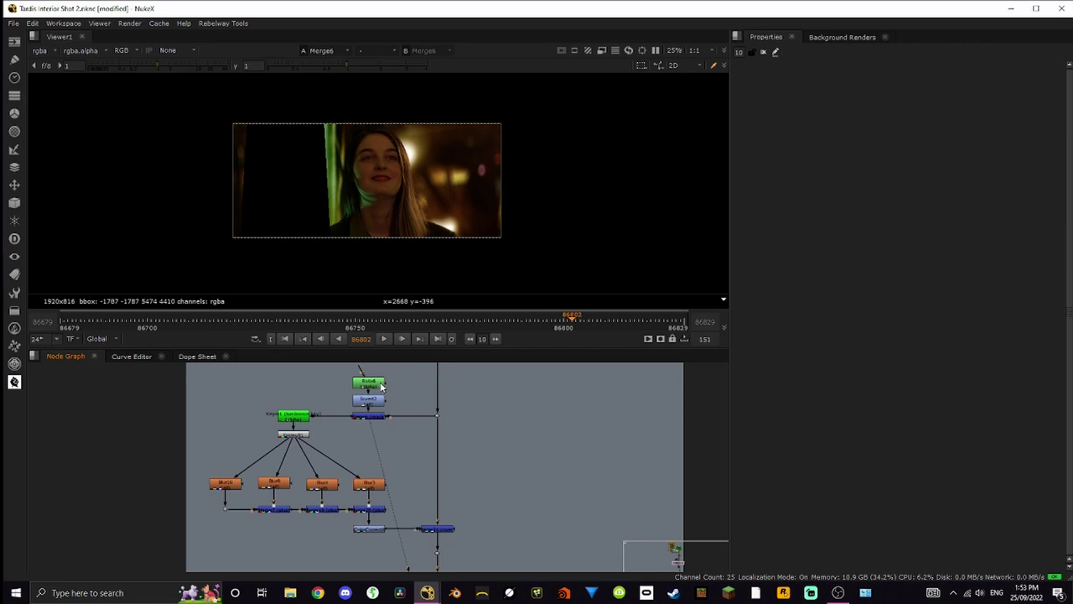
middle_drag(404, 478, 431, 472)
scroll(396, 436, up, 3)
scroll(386, 438, up, 2)
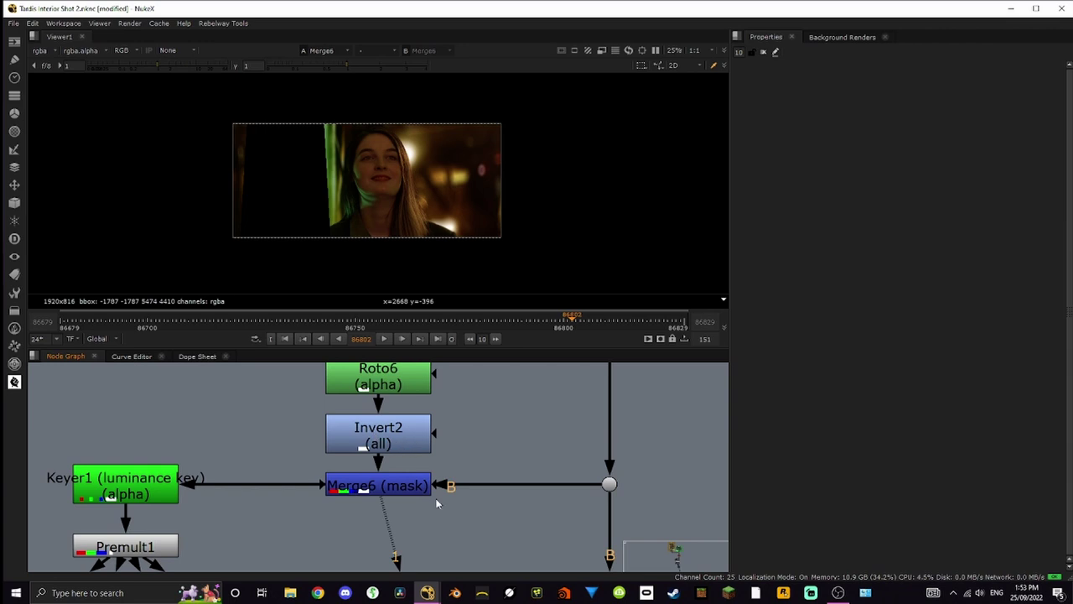
click(392, 493)
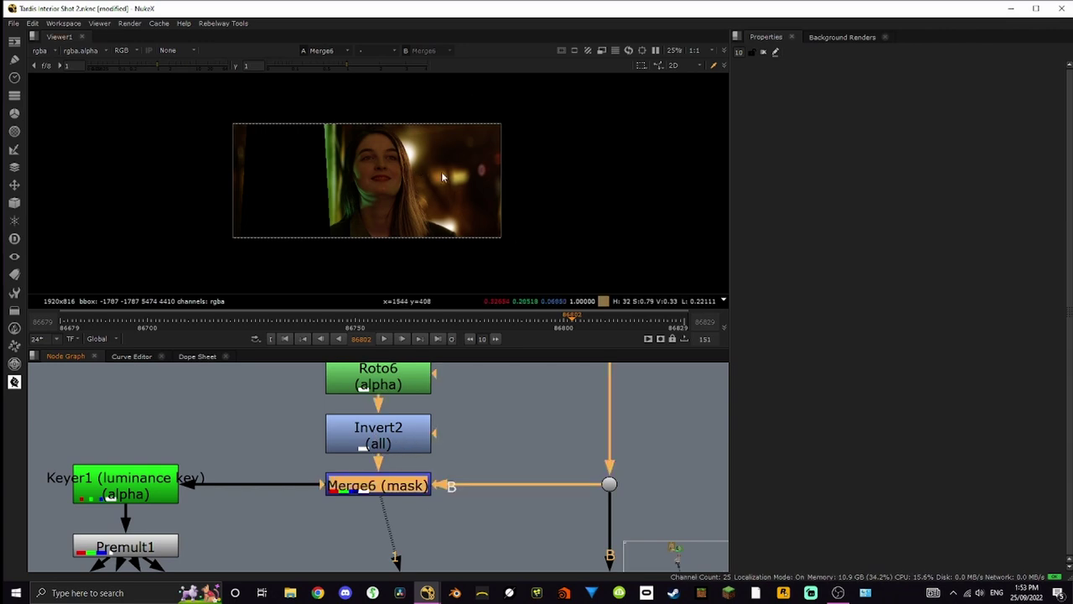
- View the Premult1 result below Keyer1 and inspect the isolated background highlights
middle_drag(211, 534, 279, 430)
click(228, 444)
key(1)
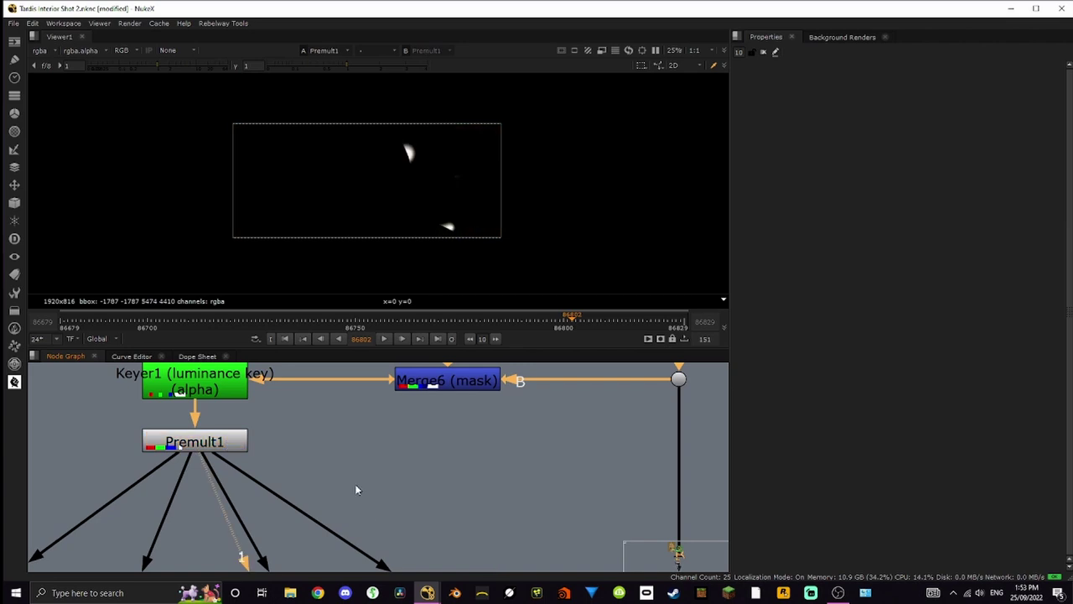
scroll(366, 176, up, 1)
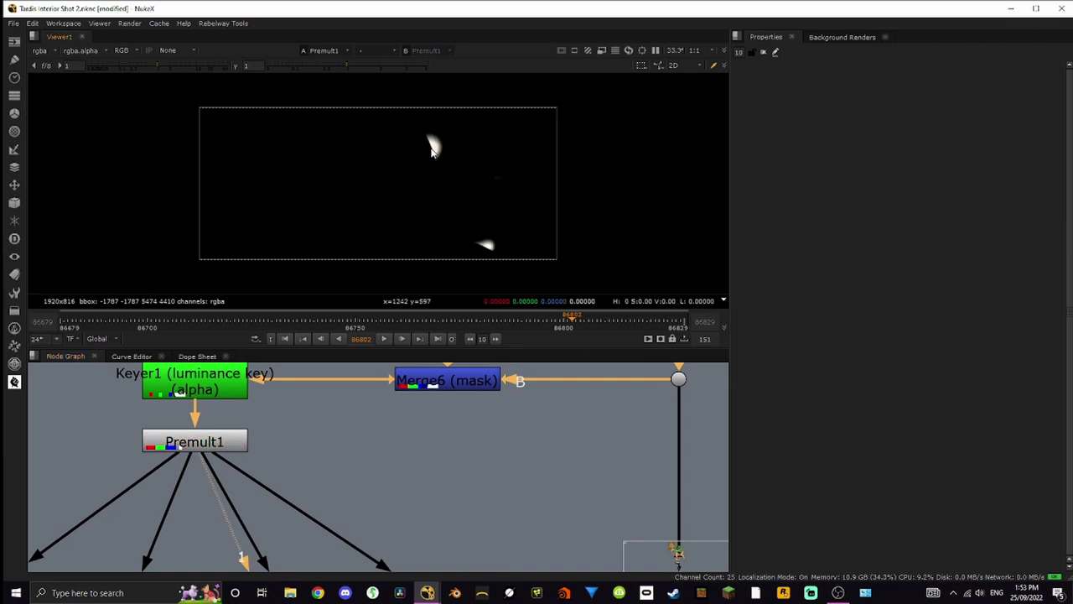
scroll(394, 174, up, 1)
scroll(395, 174, up, 2)
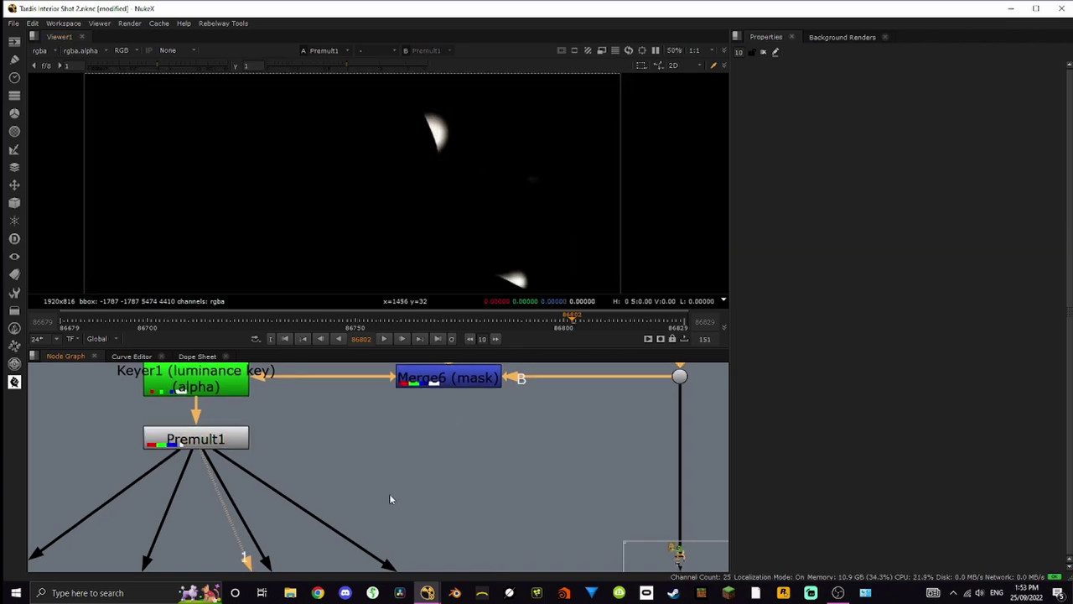
- View the second branch's combined bloom at Merge20 (plus) and inspect the upper highlight up close
middle_drag(389, 493, 471, 407)
middle_drag(519, 519, 470, 424)
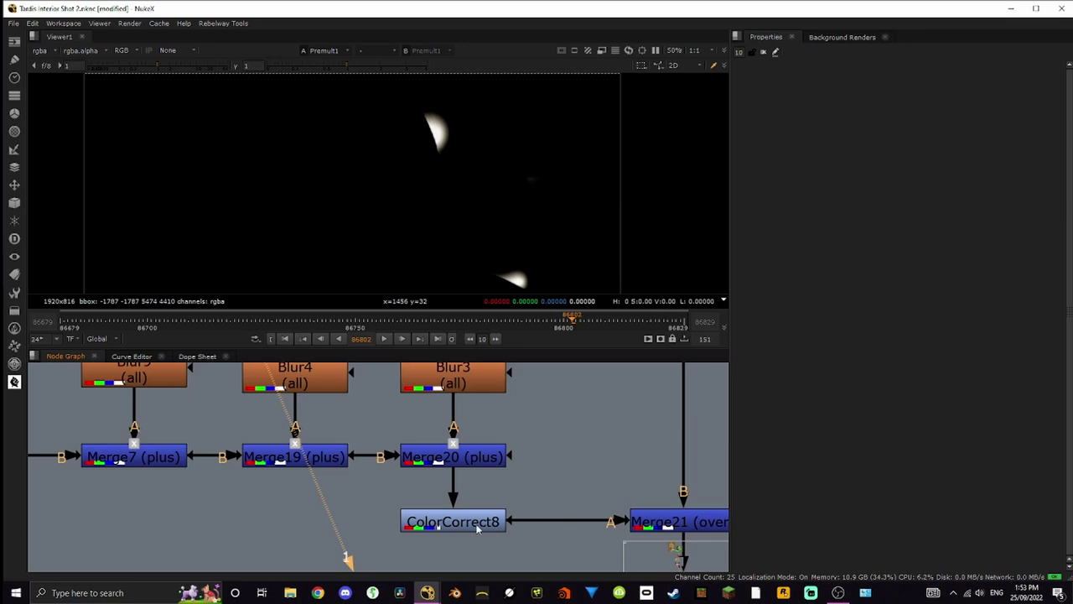
click(491, 459)
key(1)
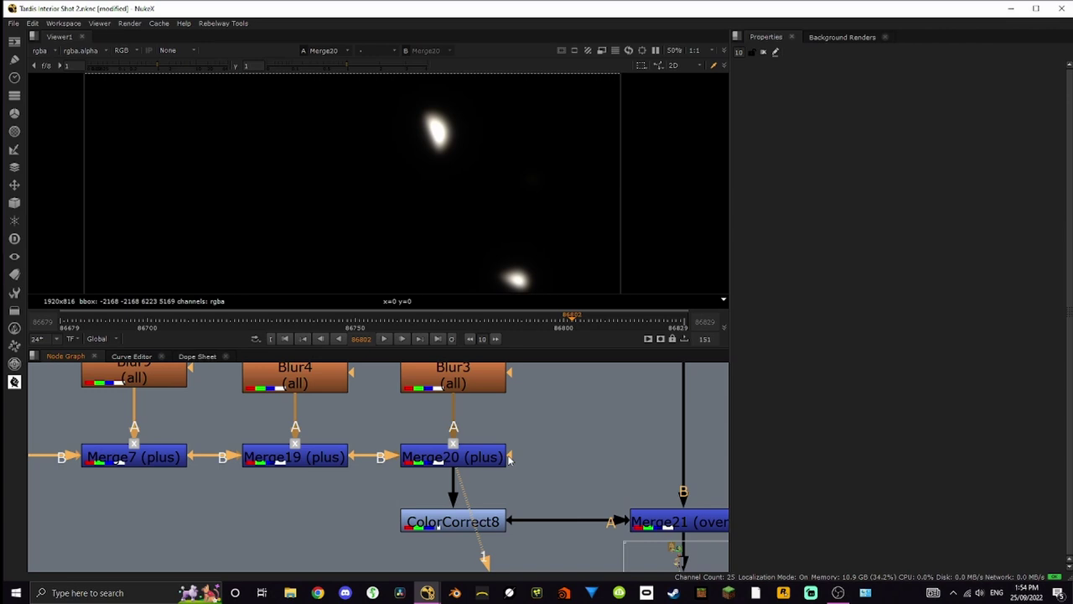
scroll(419, 135, up, 8)
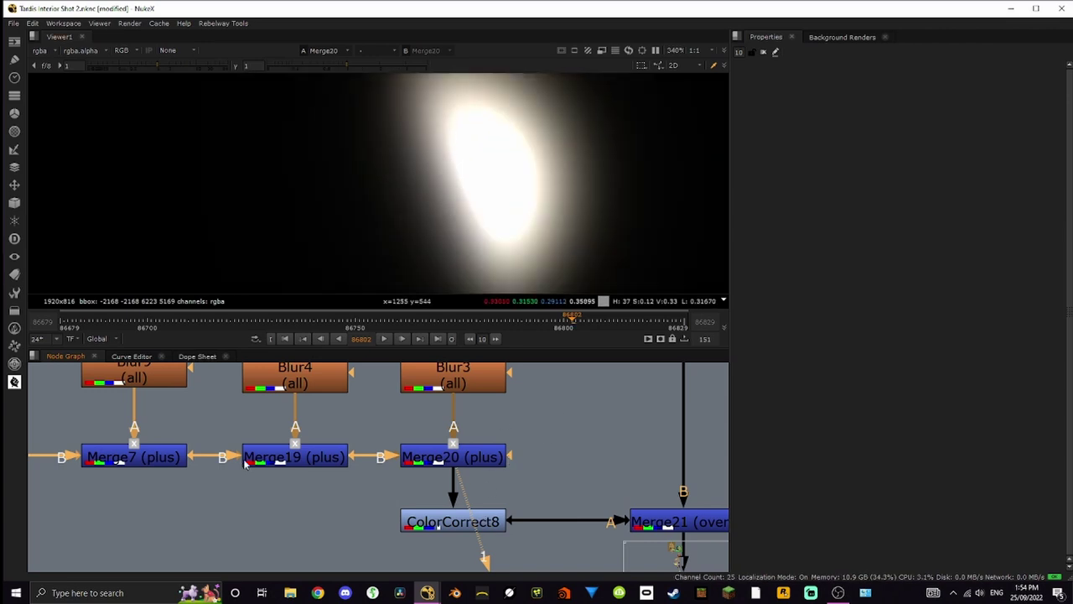
scroll(292, 475, down, 5)
scroll(293, 476, up, 4)
- Compare the upper highlight's edge at Premult1 with the blurred result at Merge20 (plus)
key(1)
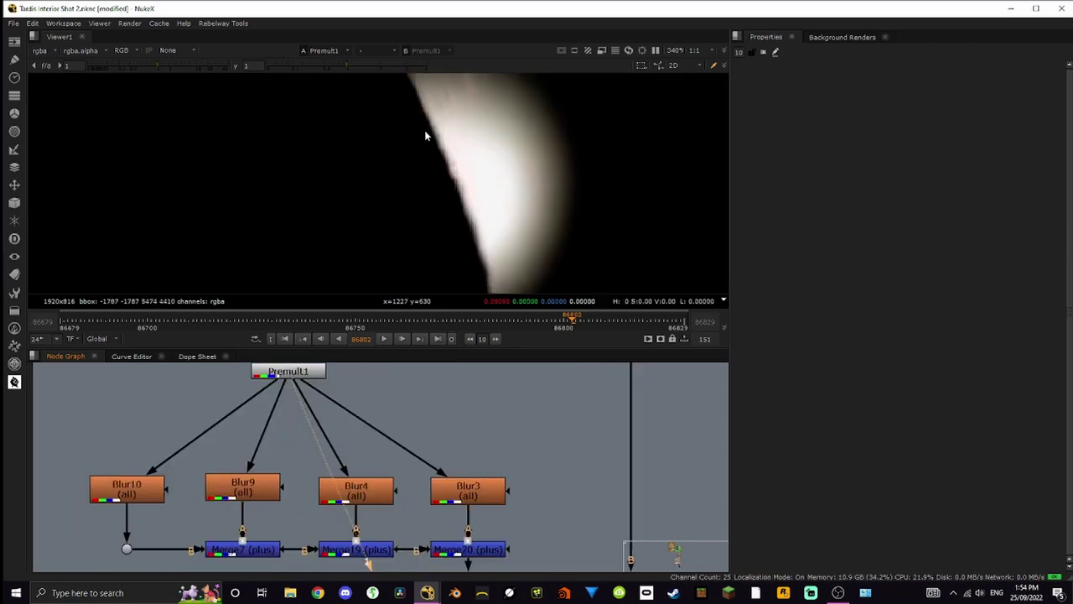
scroll(461, 427, down, 1)
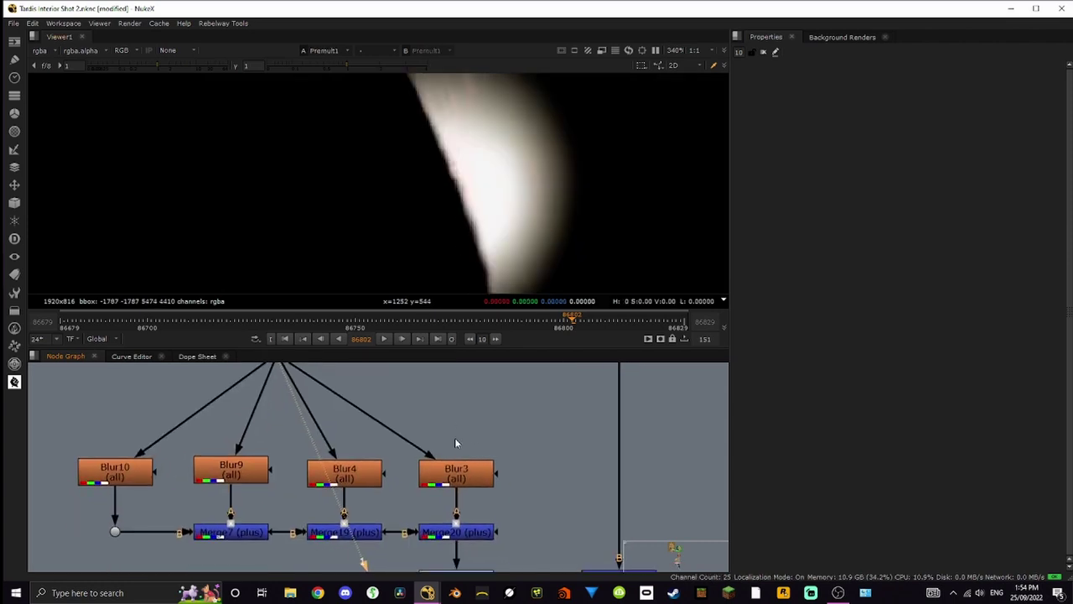
click(476, 541)
key(1)
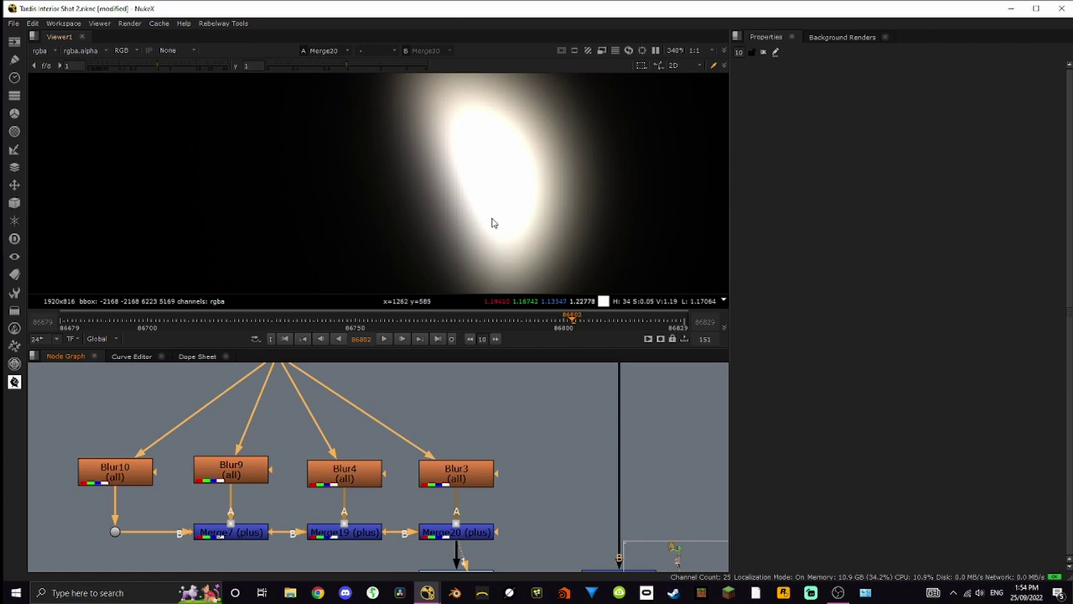
- Inspect the tinted highlight bloom at ColorCorrect8, and view it composited over the shot at Merge21 (over)
scroll(466, 378, down, 4)
click(471, 503)
key(1)
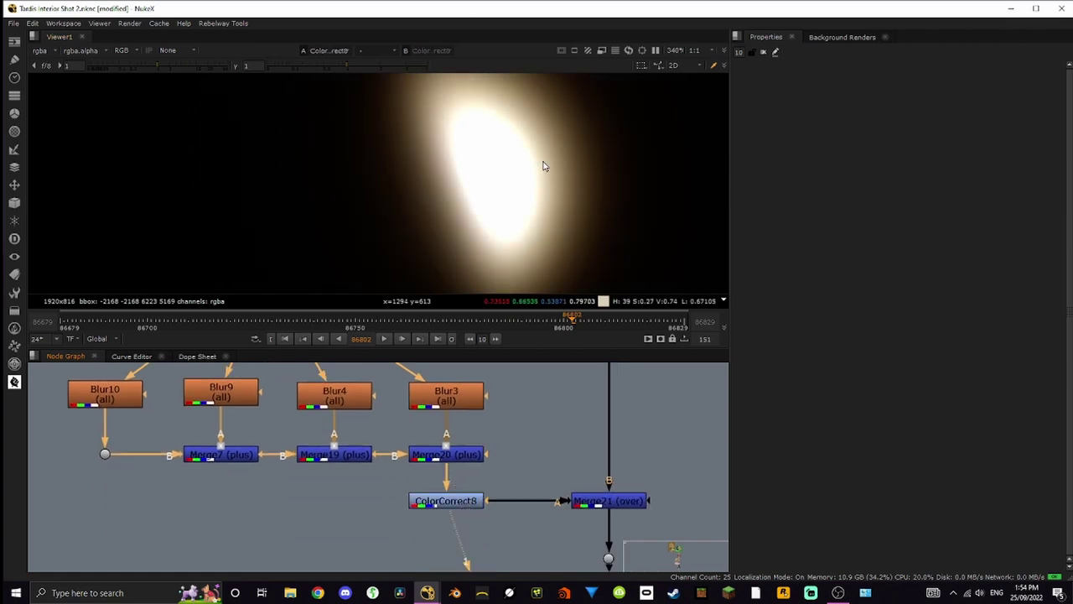
scroll(503, 224, up, 3)
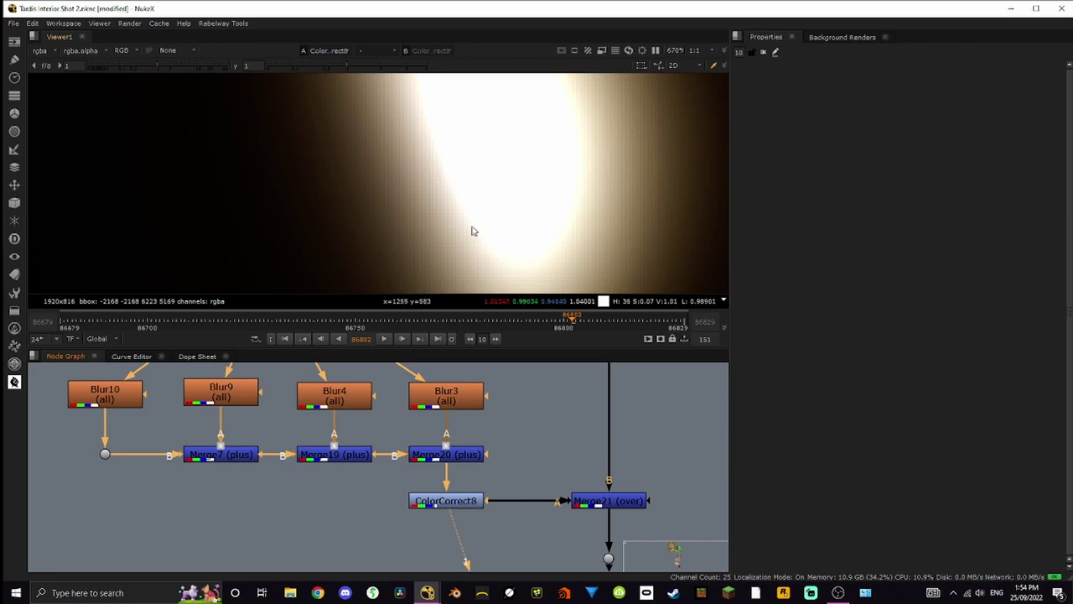
scroll(466, 219, down, 2)
scroll(466, 218, down, 1)
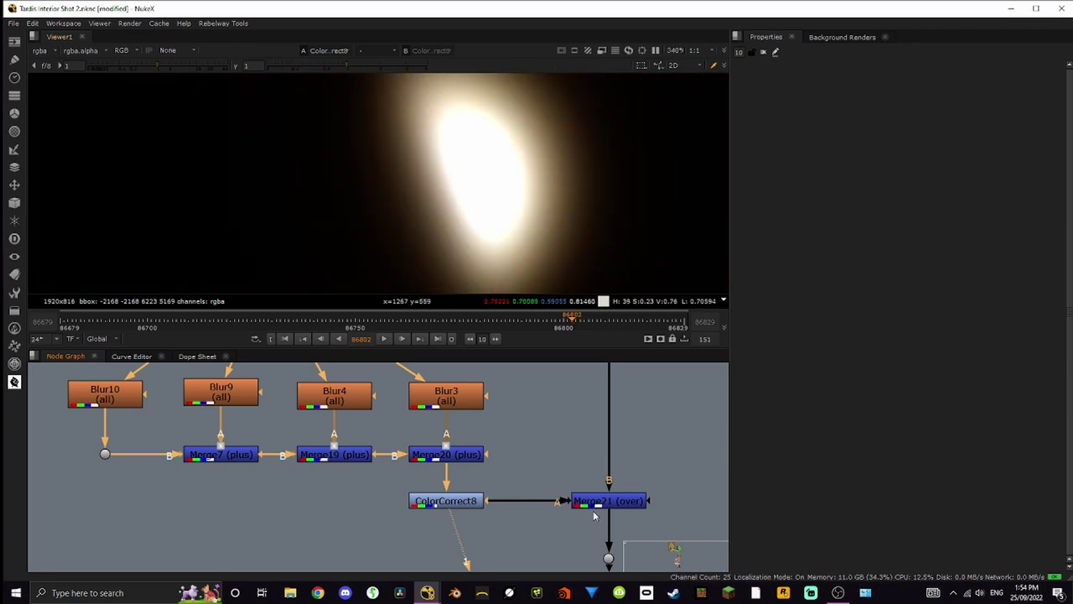
click(637, 502)
key(1)
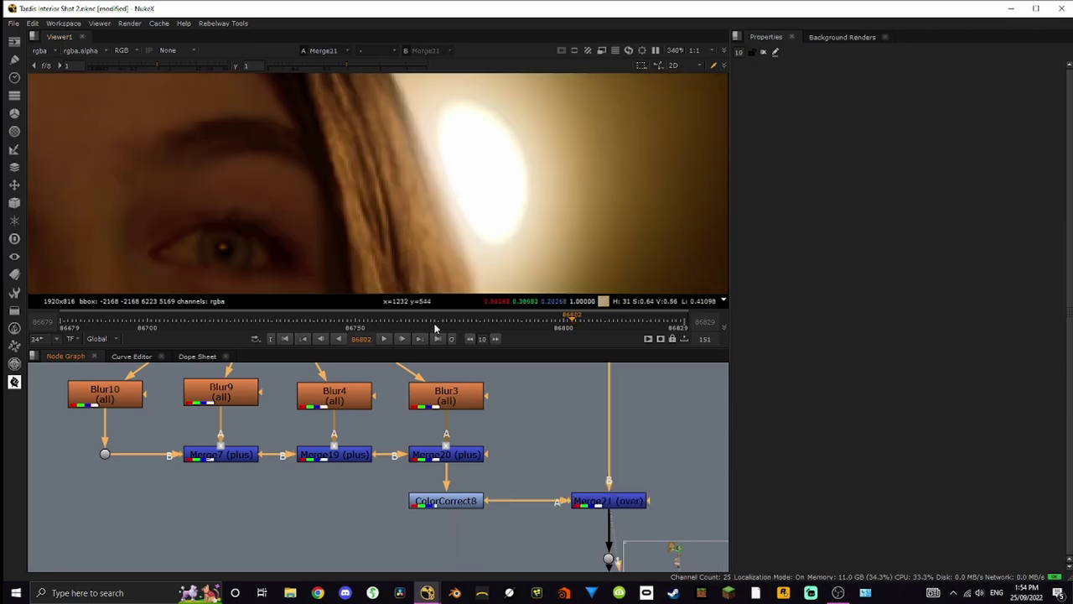
- Toggle ColorCorrect8 off and on to compare its effect on the Merge21 composite, in close-up and at full frame
click(458, 504)
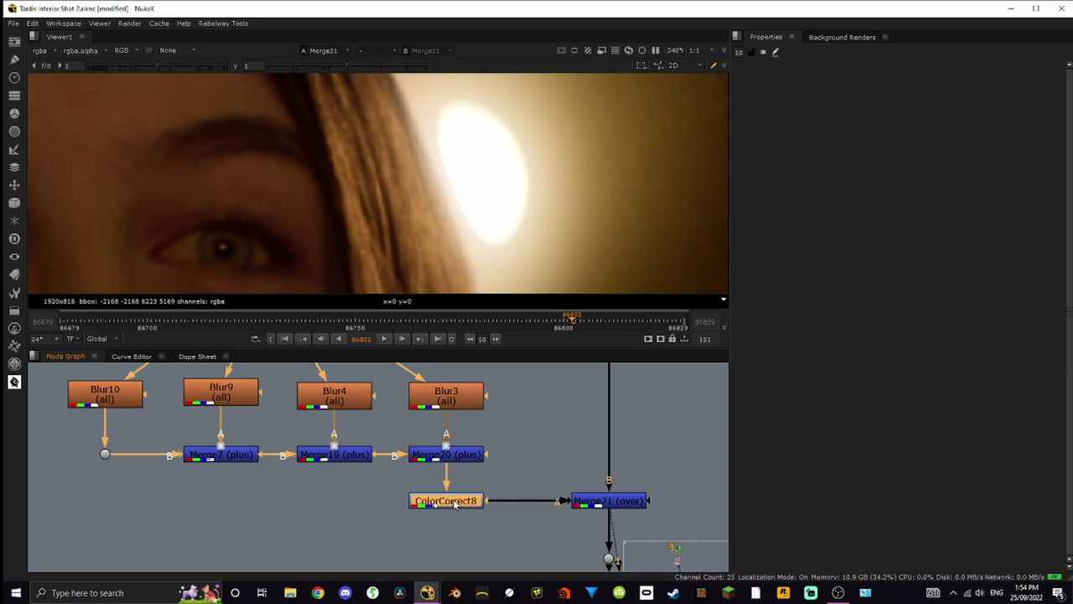
key(d)
key(d)
key(d)
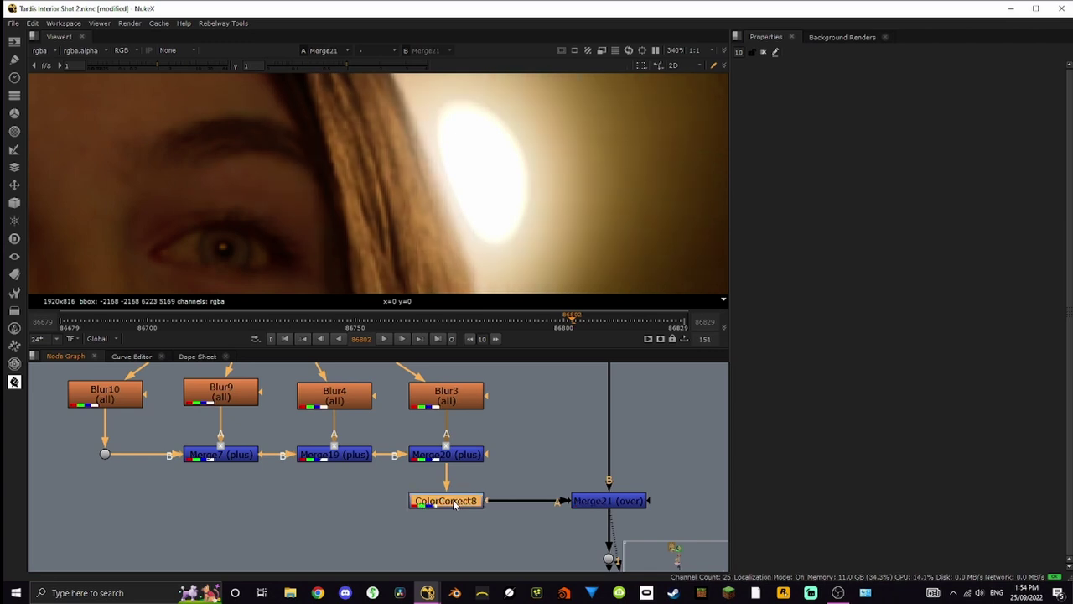
scroll(482, 163, down, 5)
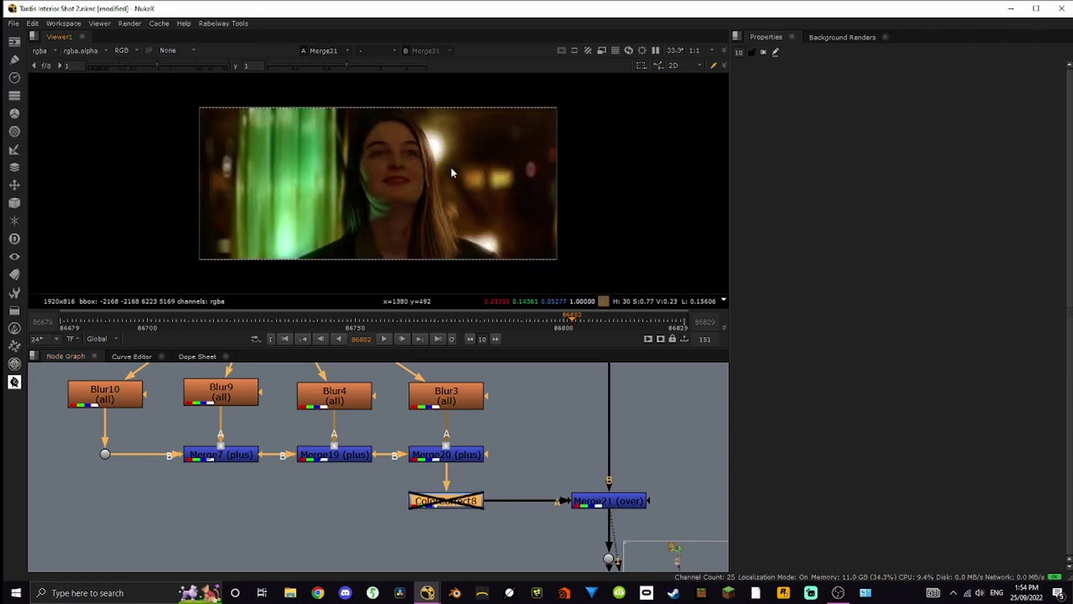
key(f)
key(d)
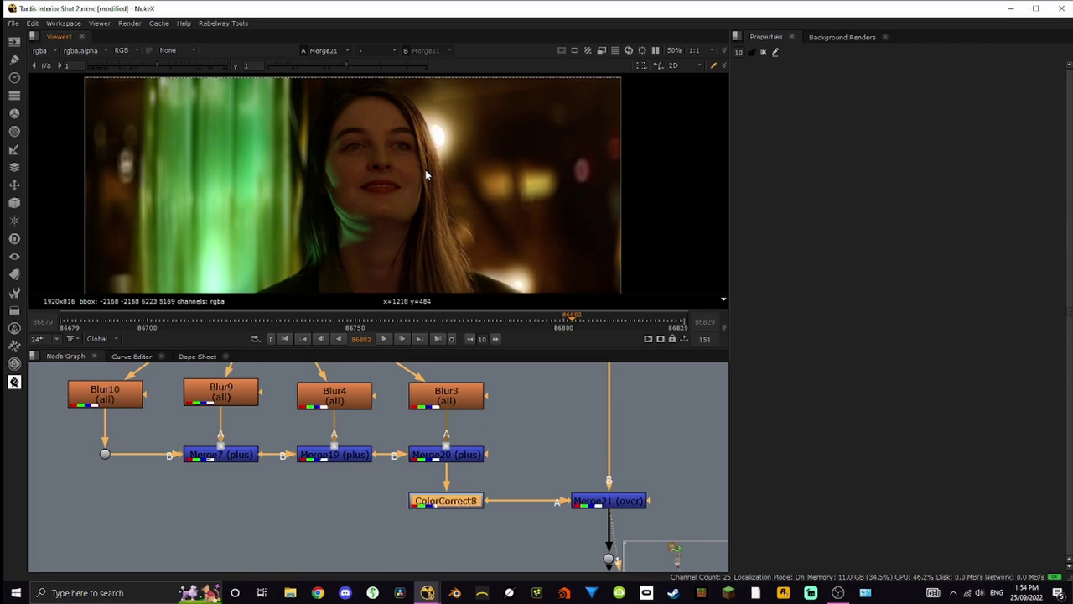
- Zoom in on the bright light beside the actress's hair and compare its glow with ColorCorrect8 disabled and enabled
scroll(428, 176, up, 10)
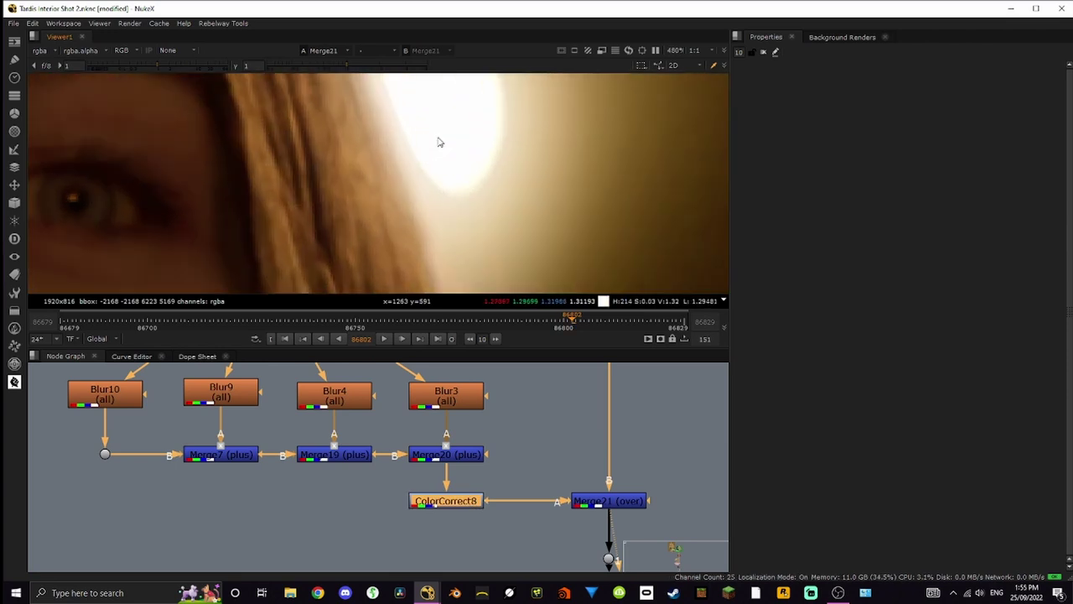
key(d)
key(d)
scroll(435, 211, down, 6)
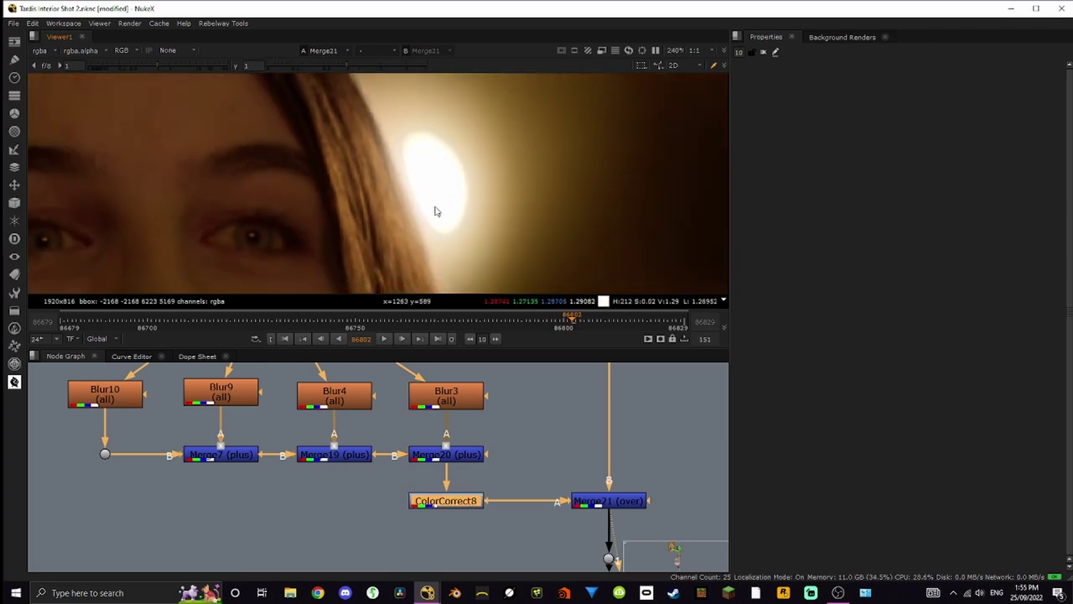
- Examine the glow around the bright light in the Merge21 (over) composite, from close-up to wider framing
scroll(435, 211, down, 2)
scroll(435, 211, up, 2)
scroll(400, 232, up, 1)
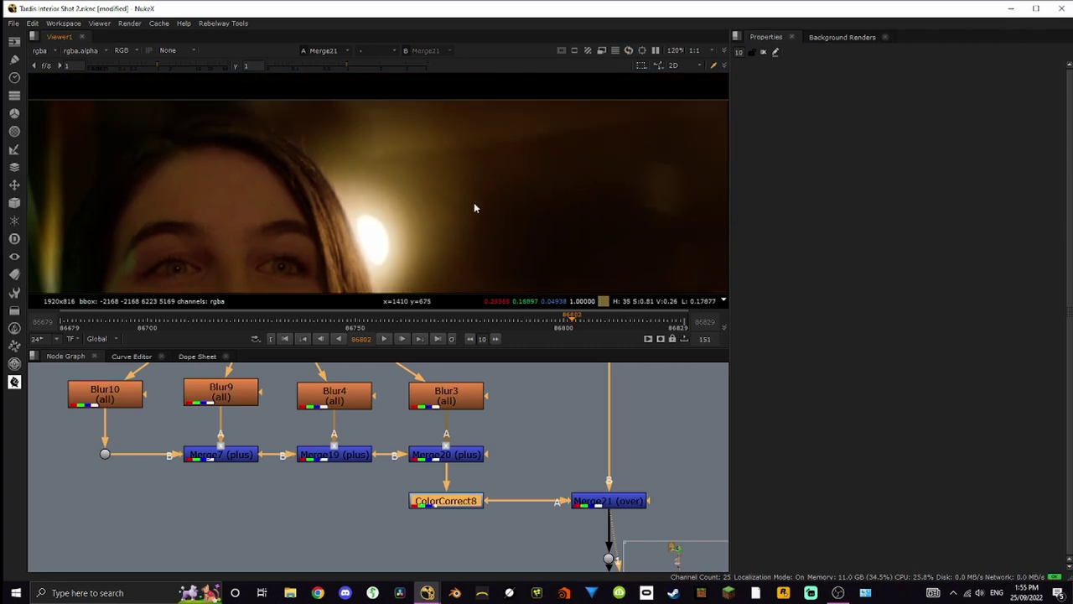
scroll(466, 214, down, 5)
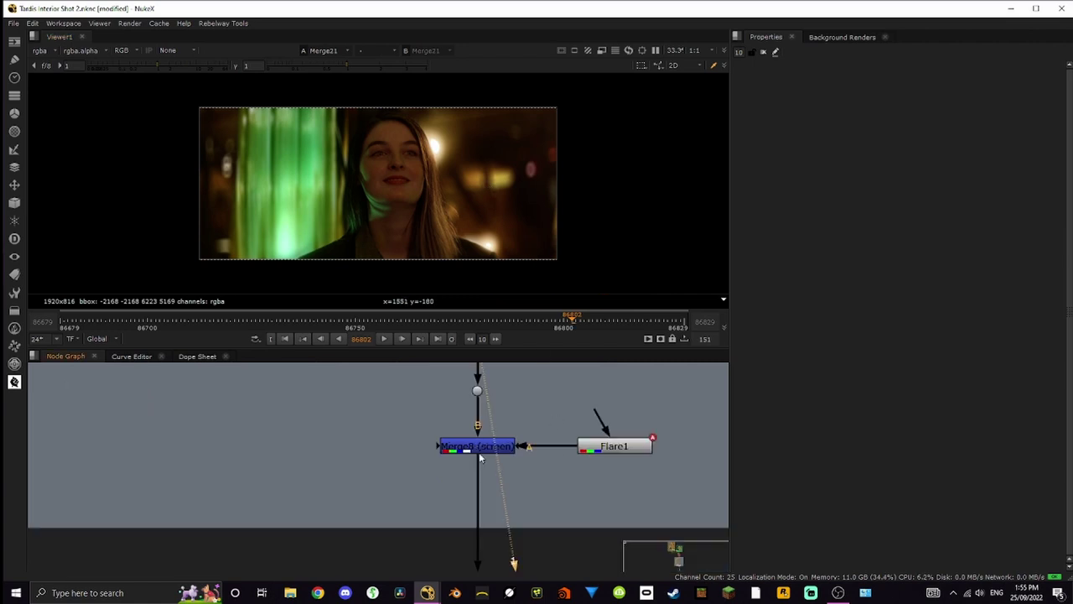
- View the shot at Merge8 (screen), and inspect the Flare1 output on its own in close-up and at full frame
click(491, 456)
key(1)
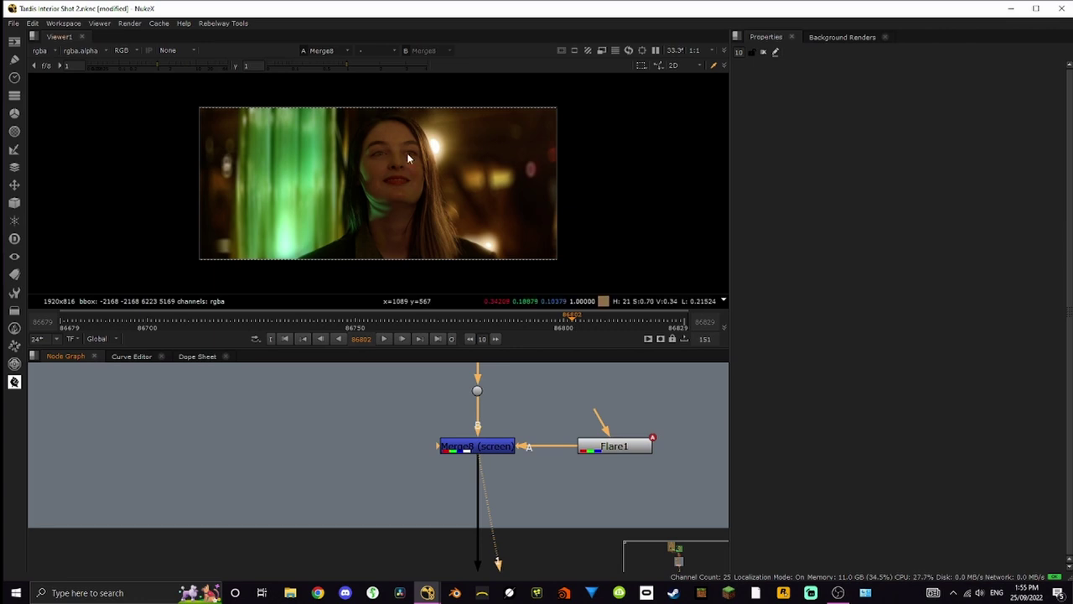
click(598, 445)
key(1)
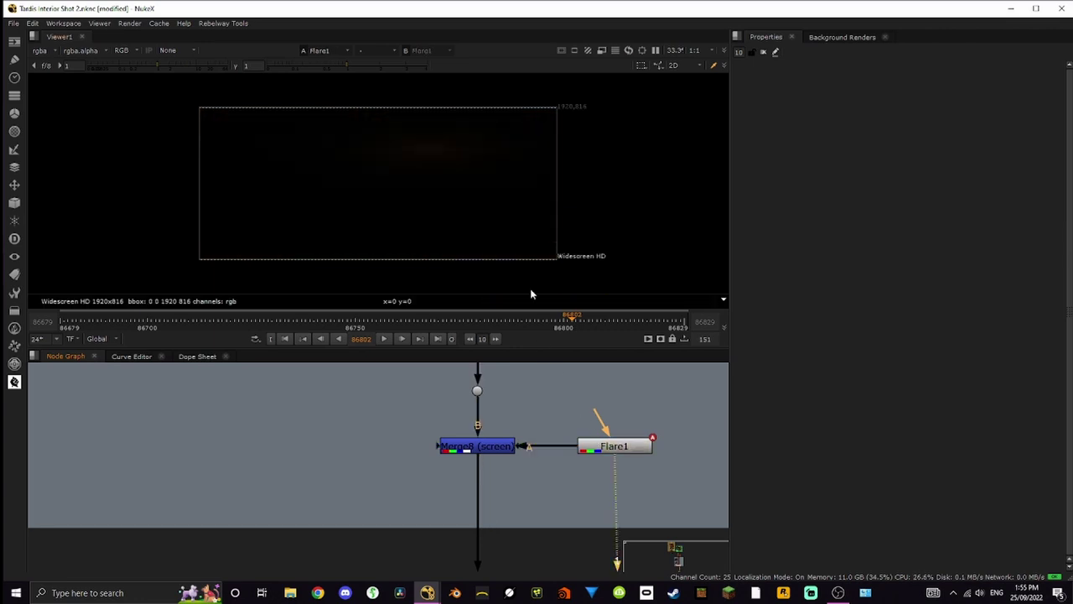
scroll(444, 143, up, 5)
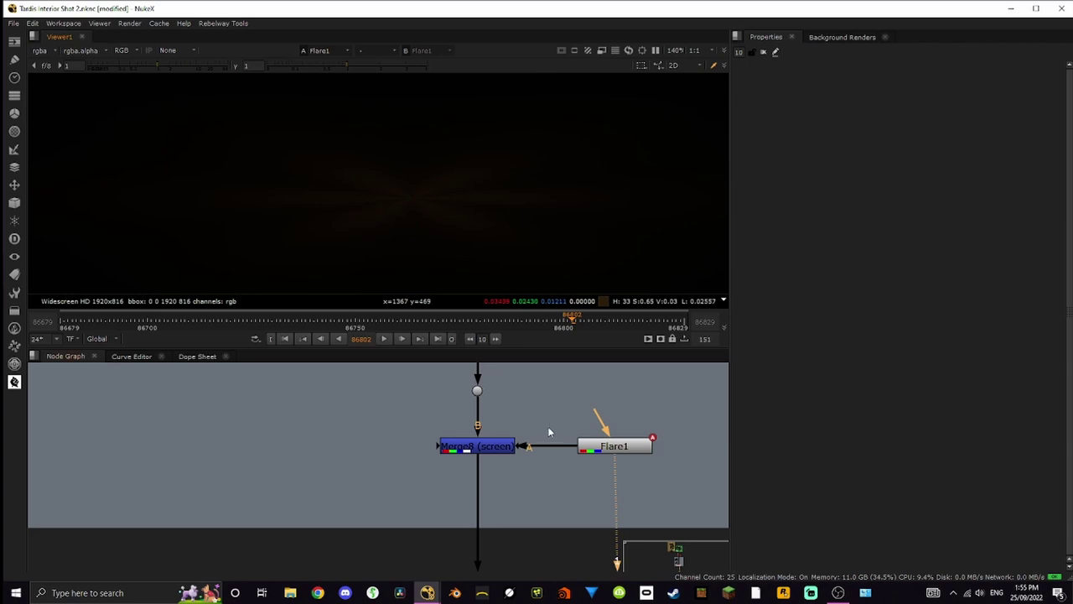
scroll(445, 224, down, 5)
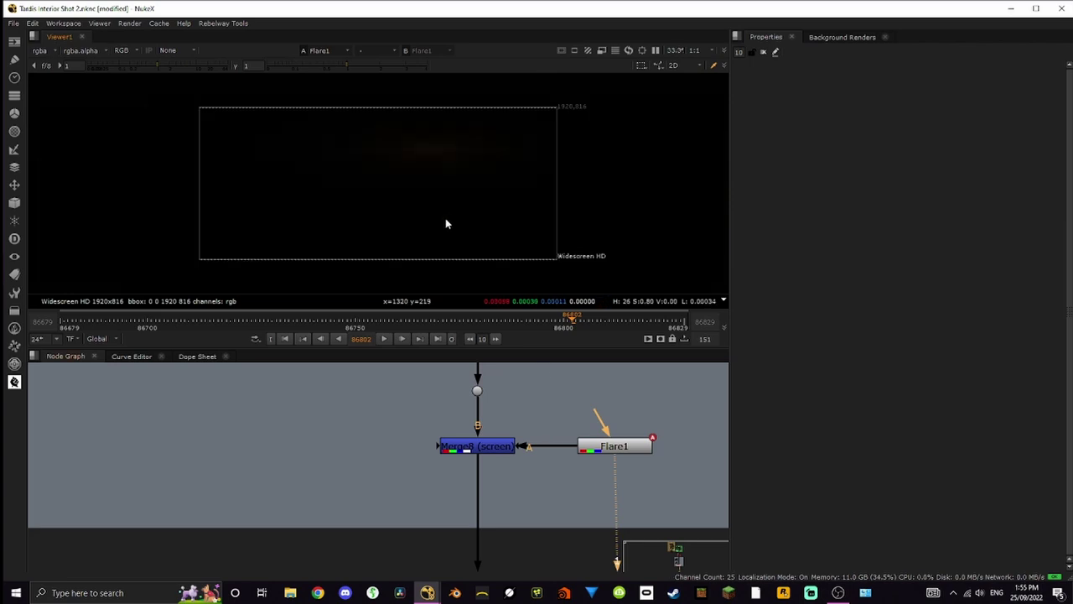
- View the flare composited at Merge8 (screen), closing in on the bright light beside the actress's hair
click(494, 453)
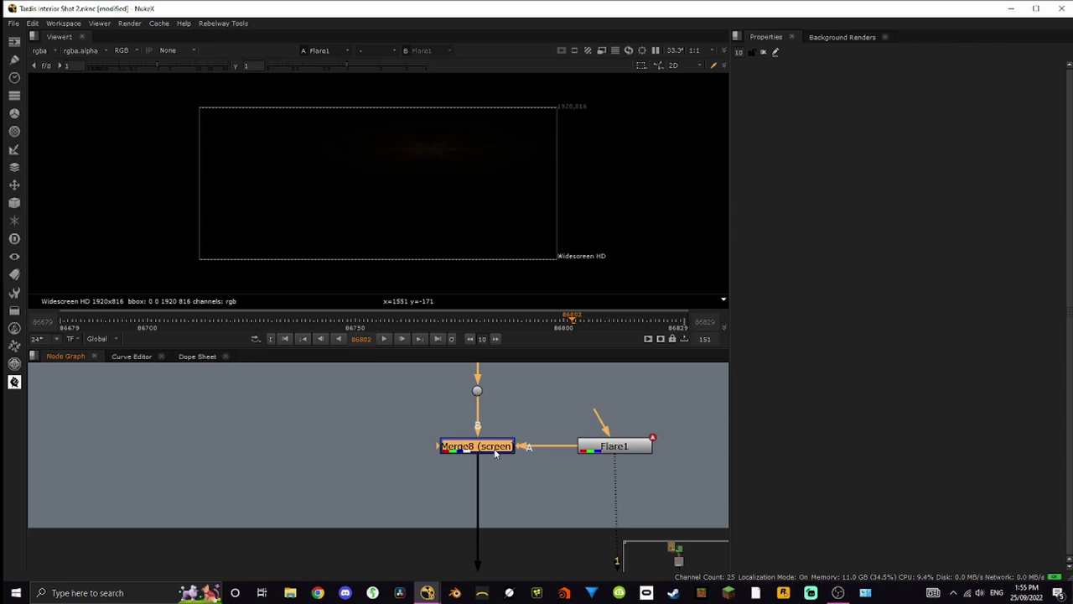
key(1)
click(397, 467)
scroll(437, 125, up, 5)
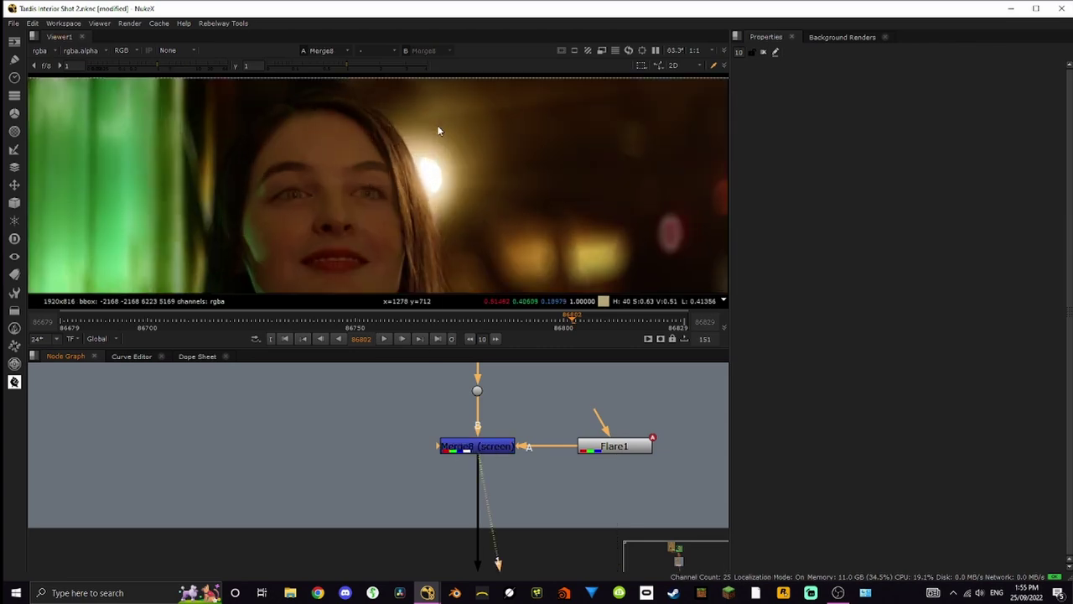
middle_drag(470, 164, 529, 137)
scroll(531, 201, up, 3)
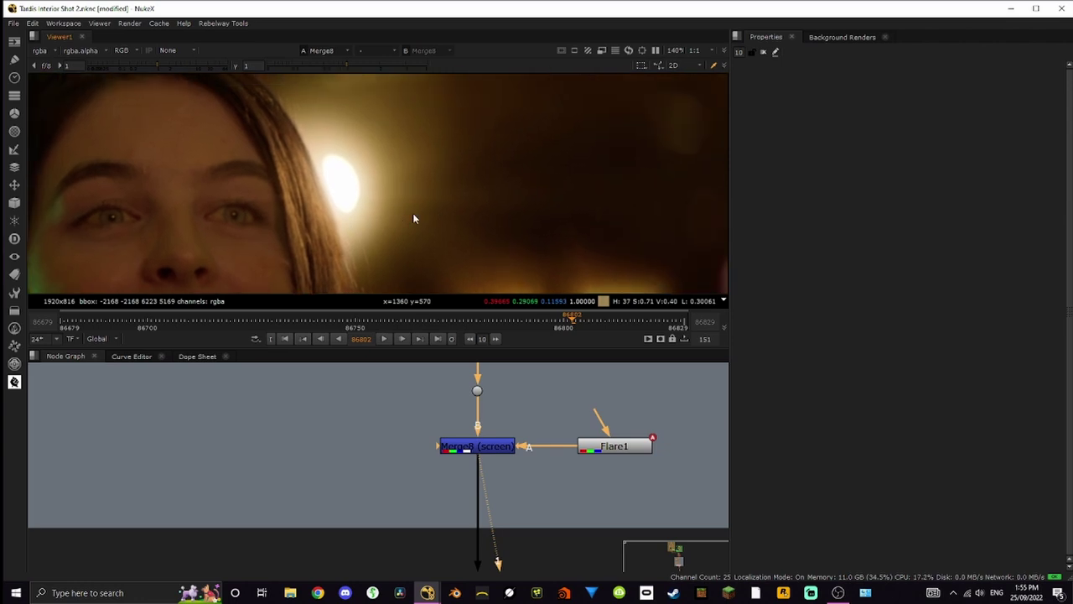
- Toggle Merge8 (screen) off and on to compare the flare's effect around the light in close-up
click(498, 451)
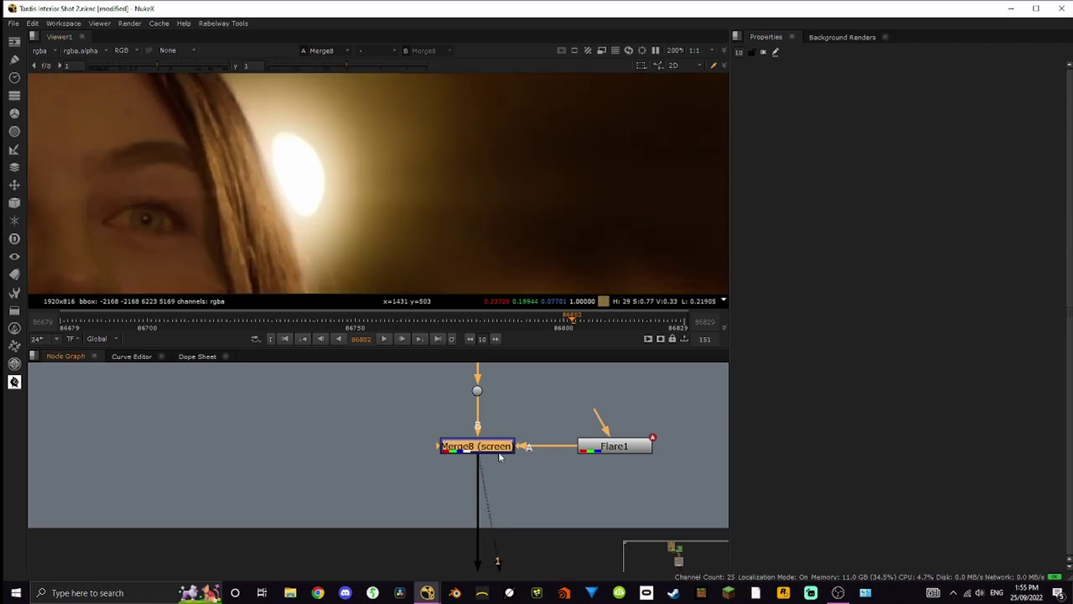
key(d)
key(d)
scroll(515, 163, down, 3)
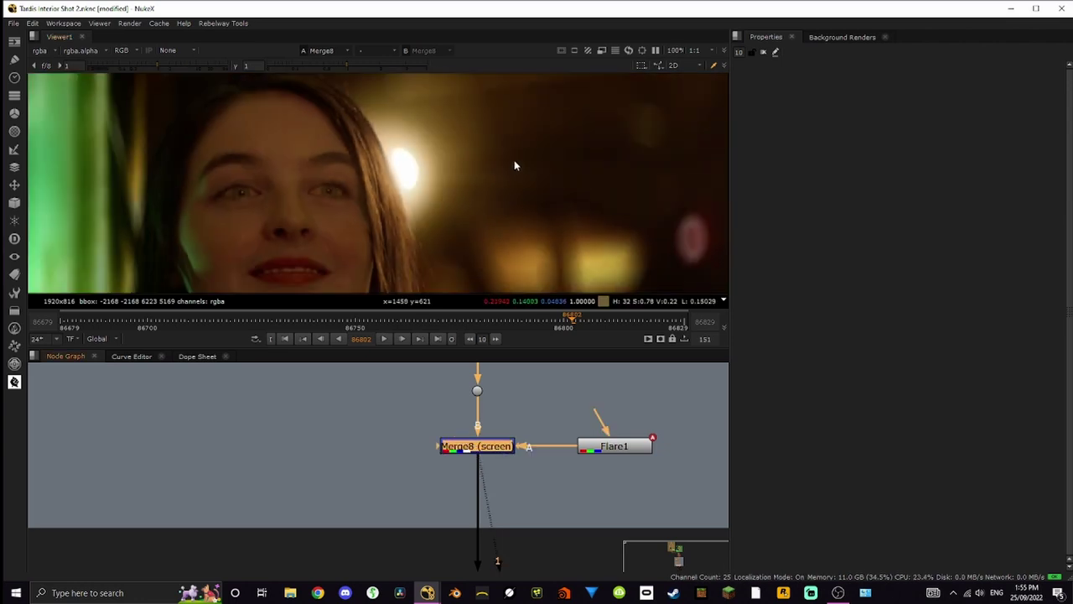
key(d)
key(d)
key(d)
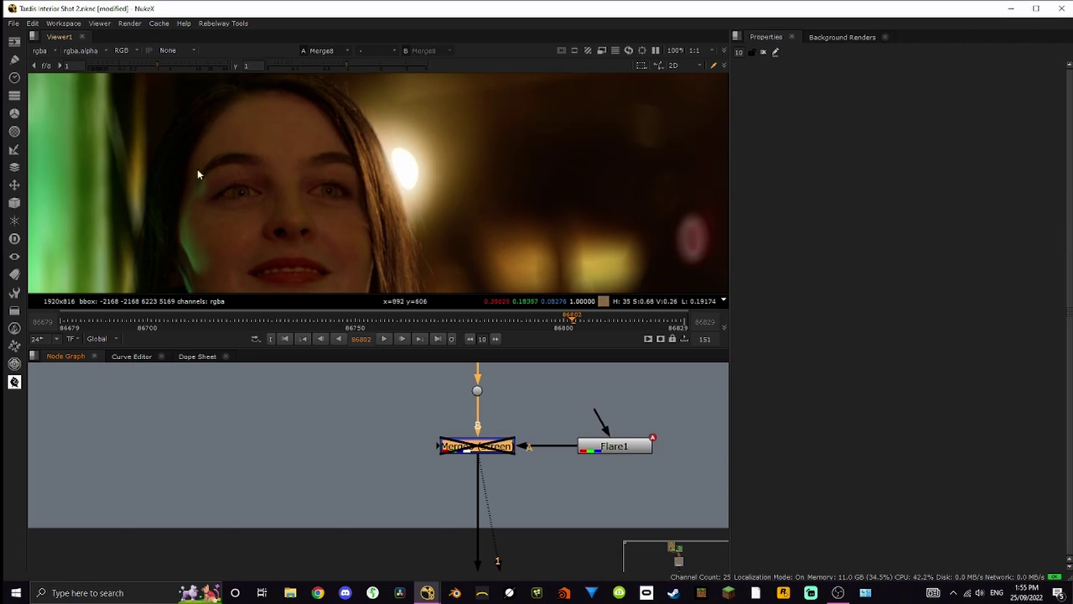
key(d)
- Compare the wider shot with Merge8 (screen) repeatedly disabled and enabled, leaving the node enabled
scroll(403, 161, down, 2)
key(d)
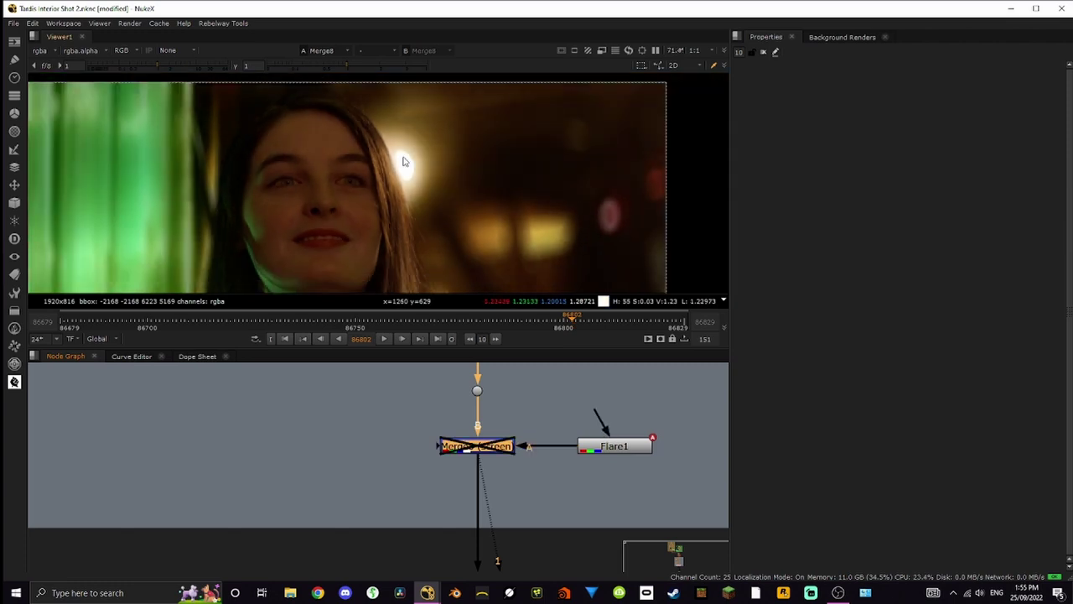
key(d)
scroll(402, 161, down, 2)
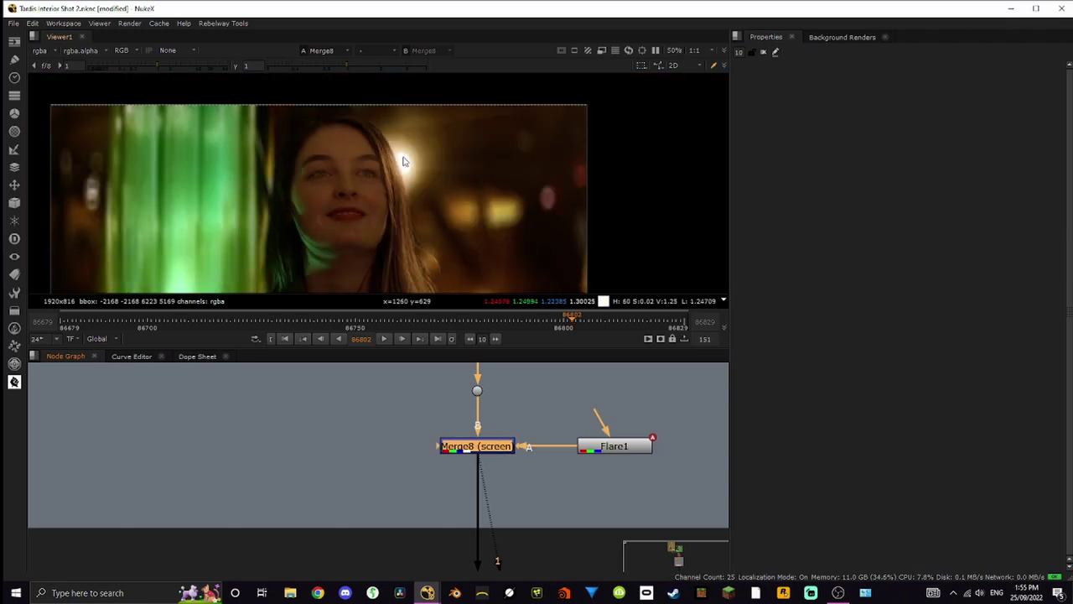
key(d)
key(d)
key(d)
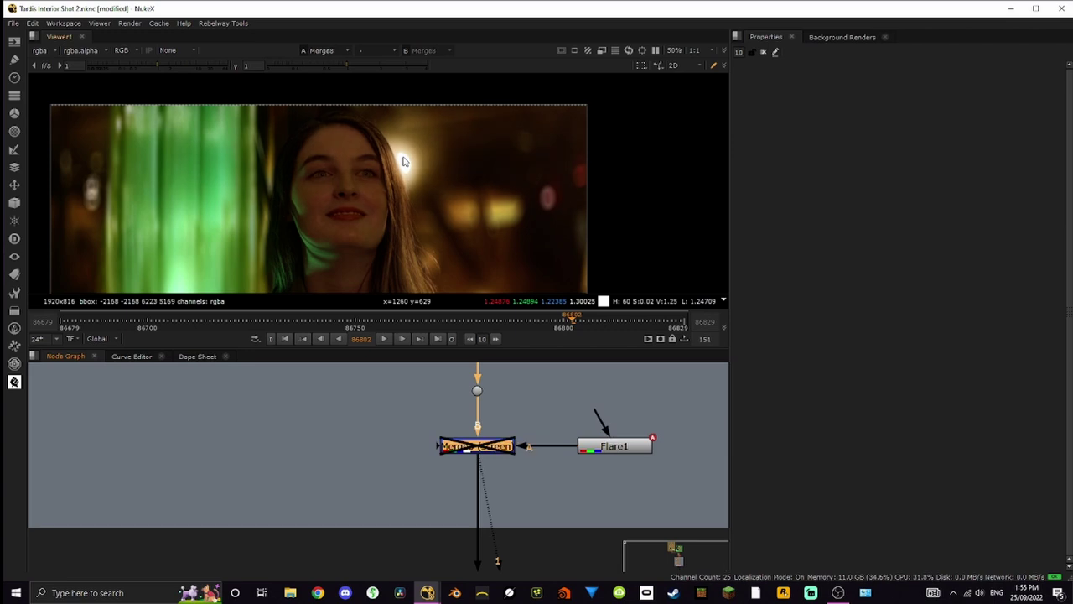
key(d)
key(d)
key(d)
key(d)
key(d)
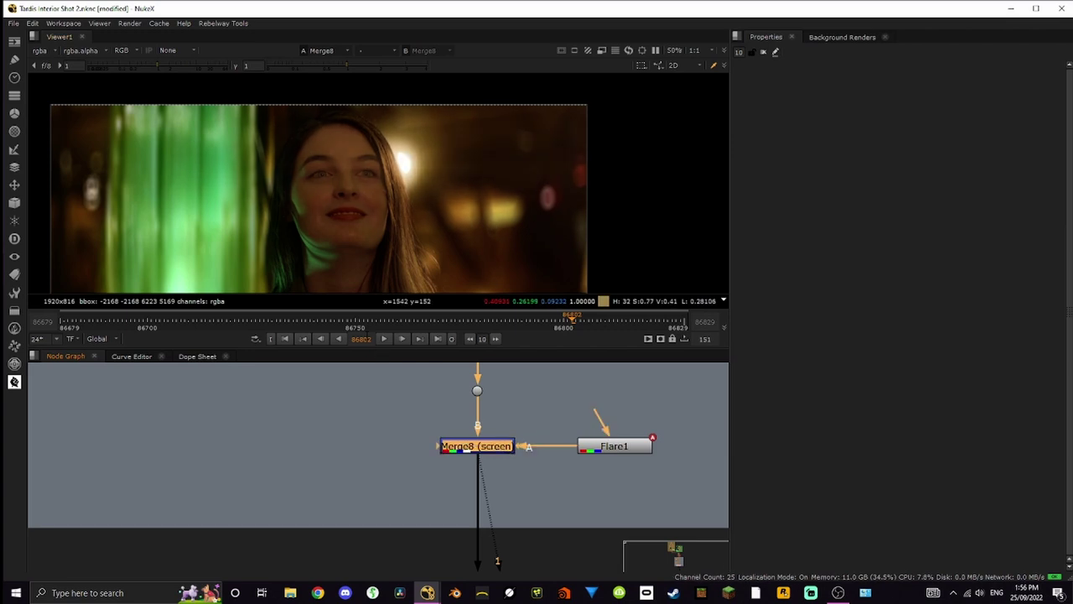
- Go to frame 86726 and examine the flare where the actress's head covers the light
click(256, 319)
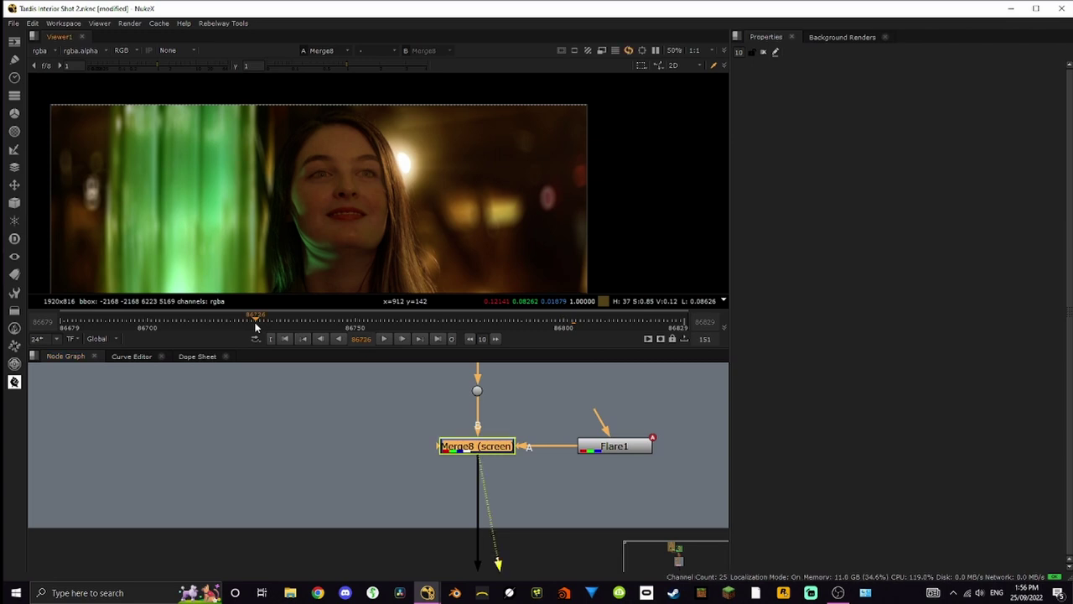
scroll(417, 235, up, 3)
scroll(416, 235, down, 2)
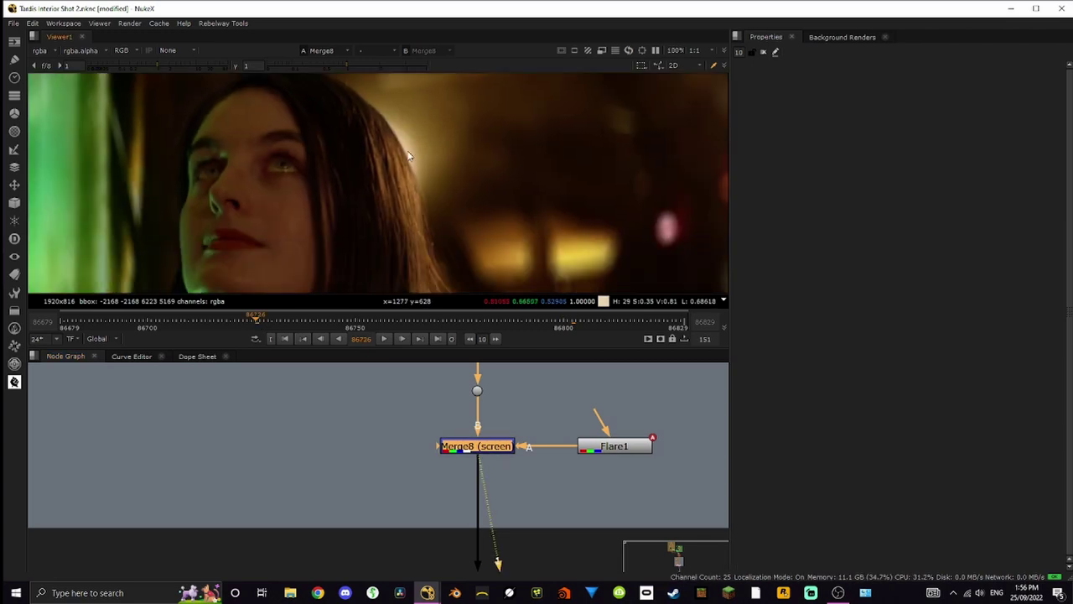
scroll(405, 171, down, 2)
scroll(407, 172, down, 1)
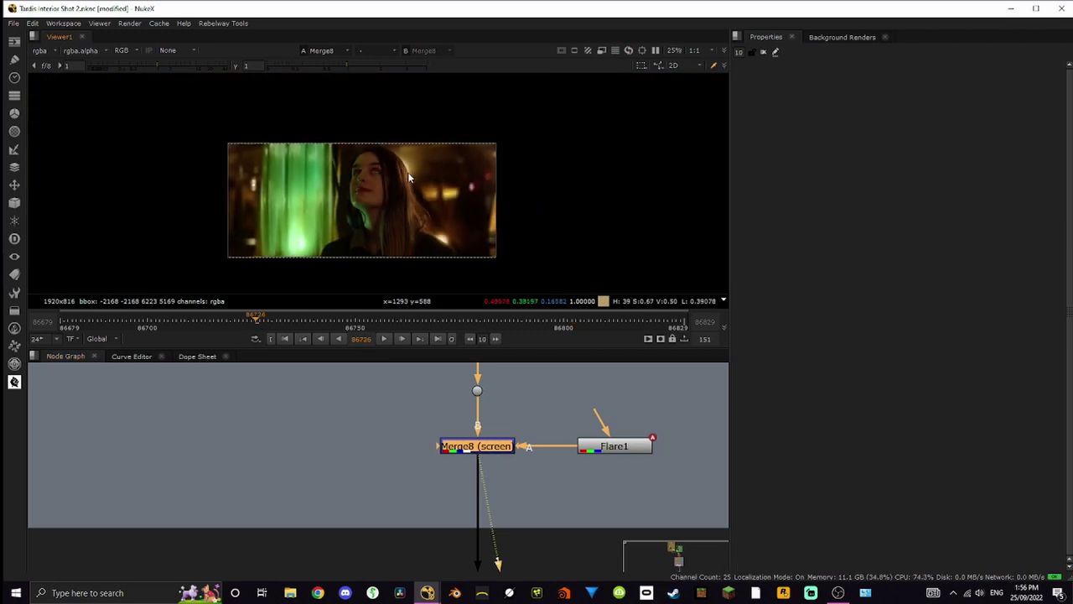
scroll(410, 193, up, 2)
- Go to frame 86753 and examine the flare around the uncovered light
click(369, 322)
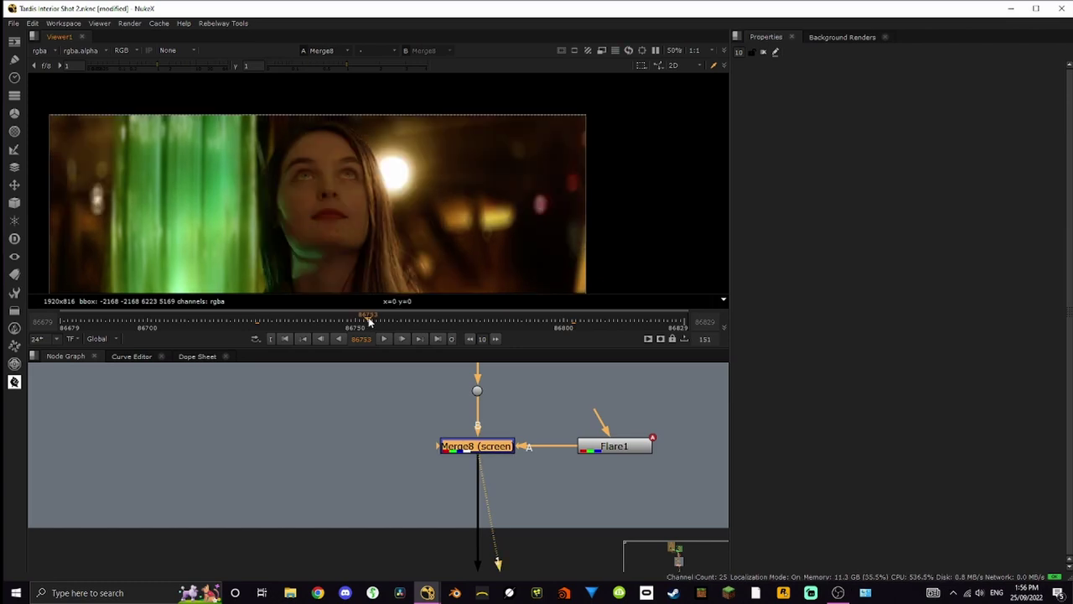
scroll(400, 136, up, 3)
scroll(379, 220, down, 3)
scroll(553, 289, down, 1)
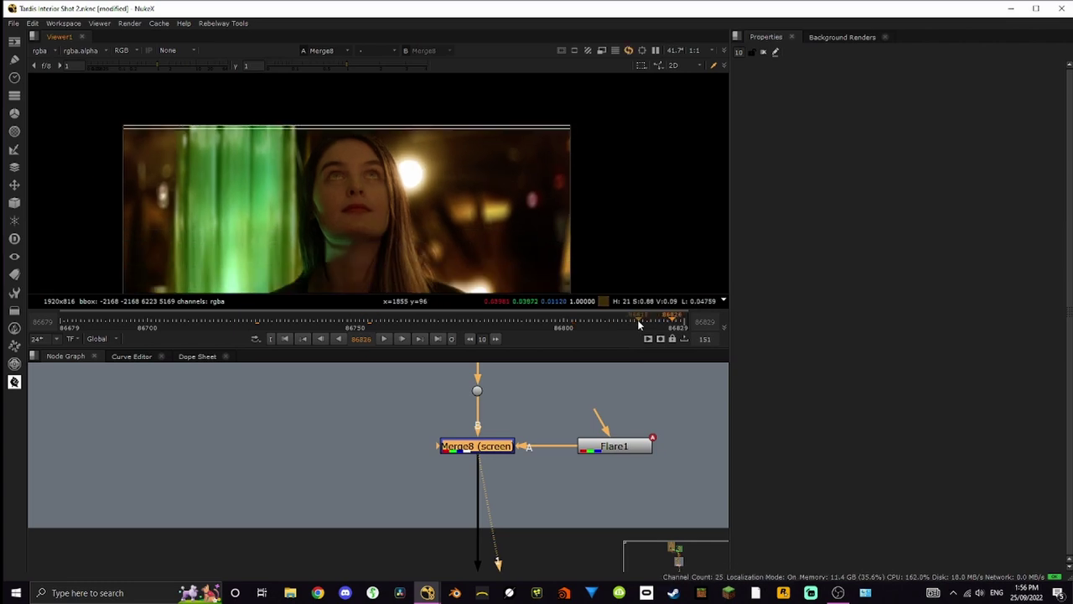
- Inspect the light behind the actress's hair at frame 86826, in close-up and at full frame
scroll(395, 207, up, 5)
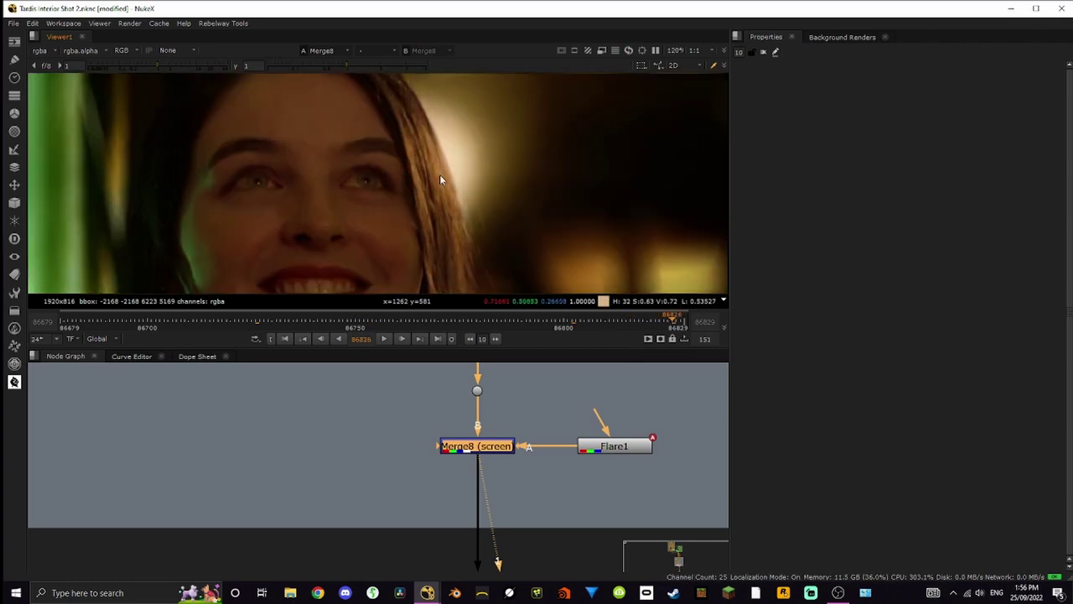
scroll(464, 202, down, 3)
scroll(463, 202, down, 4)
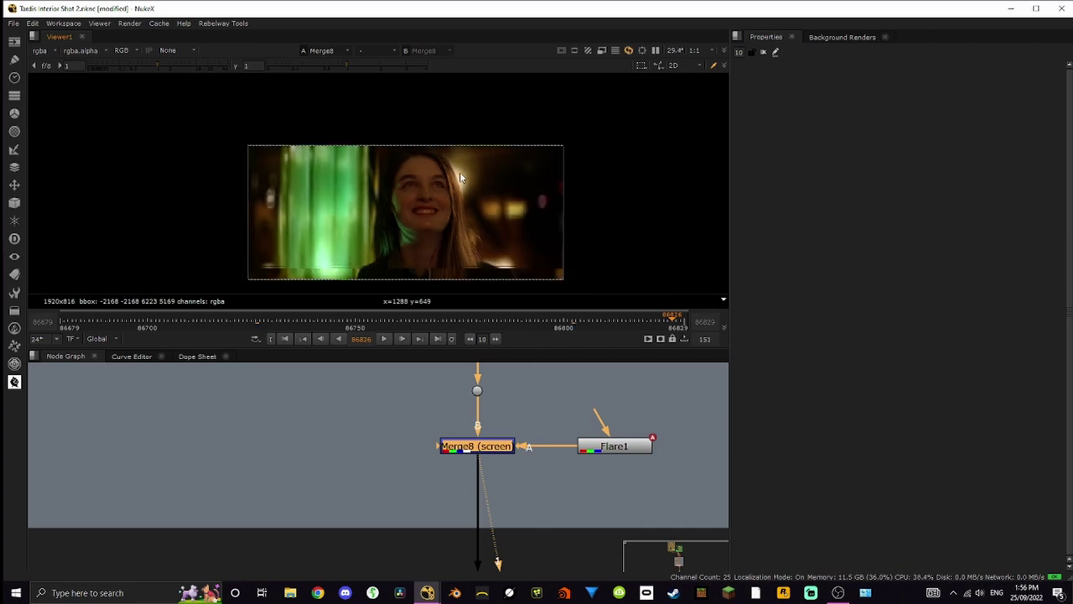
scroll(373, 189, up, 1)
scroll(374, 189, up, 1)
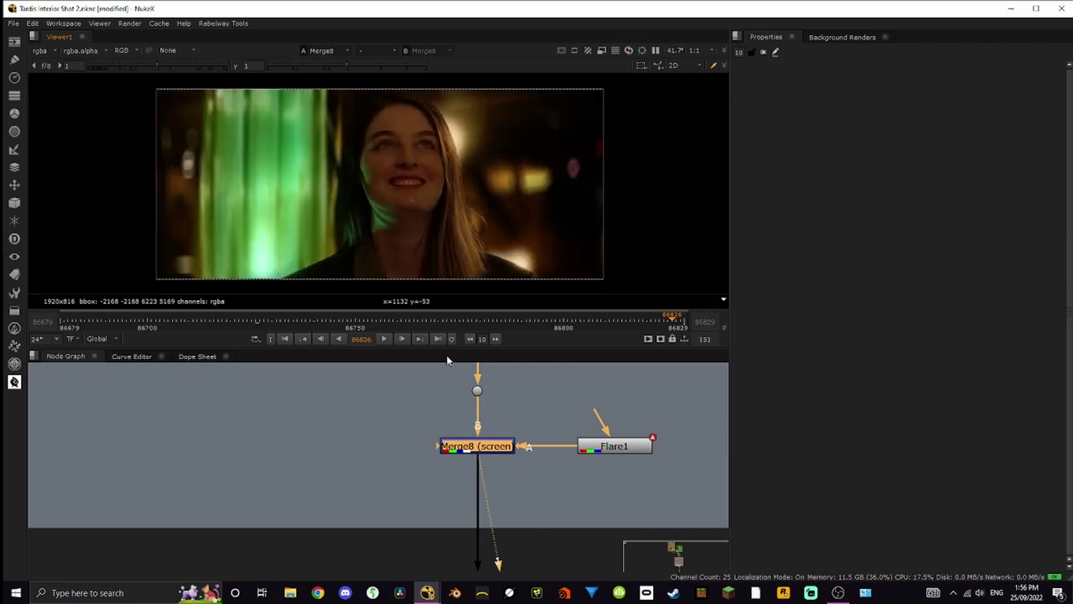
- Go to frame 86786 and inspect the separated colour channels at Shuffle3, Shuffle1 and Shuffle2 in the Chrom-Ab group
click(506, 319)
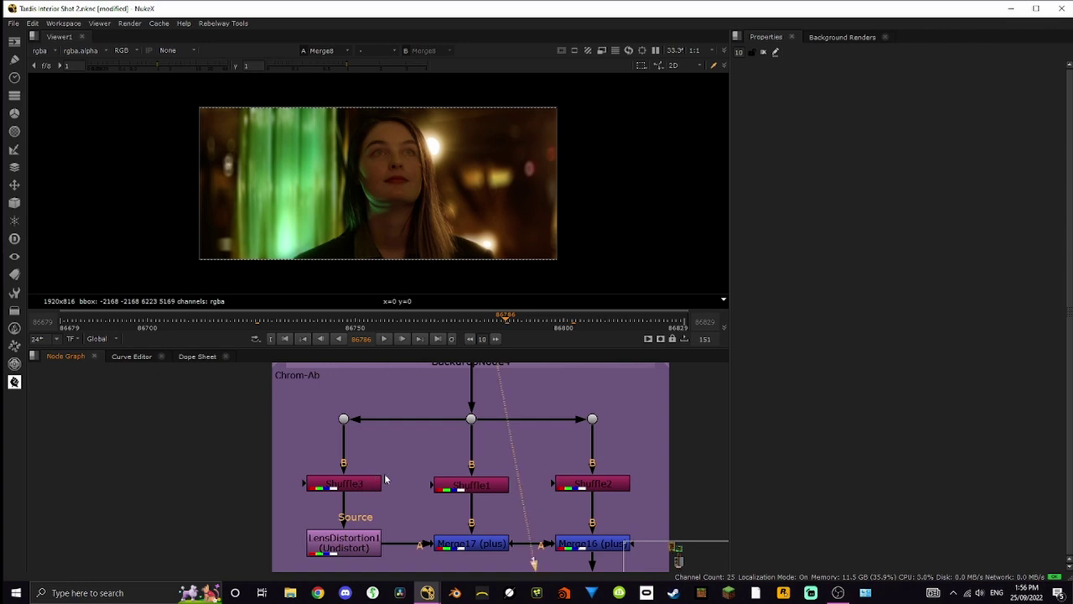
click(376, 484)
key(1)
click(463, 488)
key(1)
click(577, 486)
key(1)
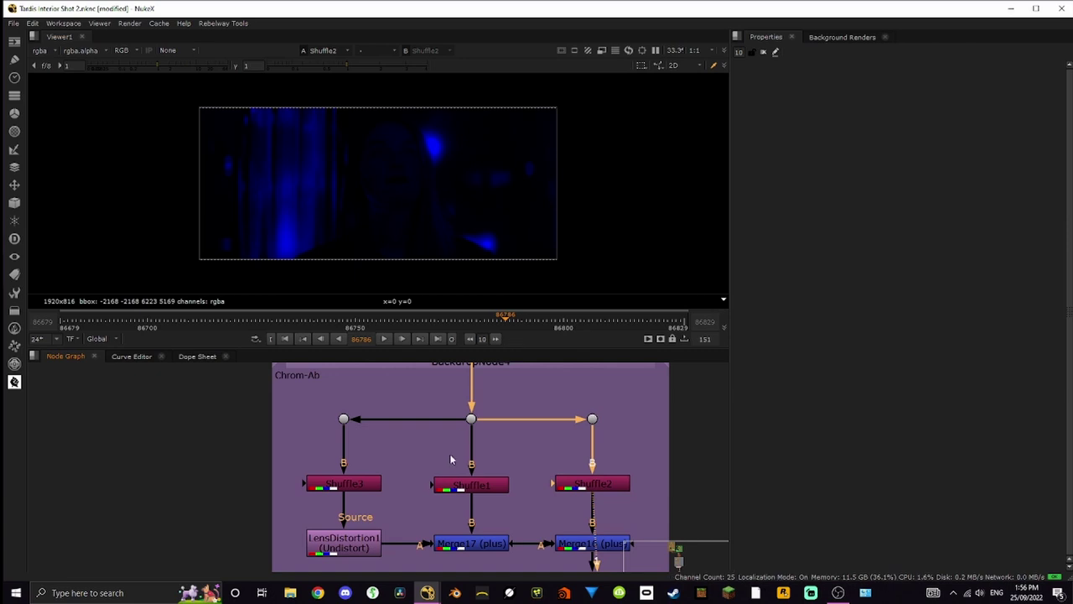
scroll(427, 527, down, 2)
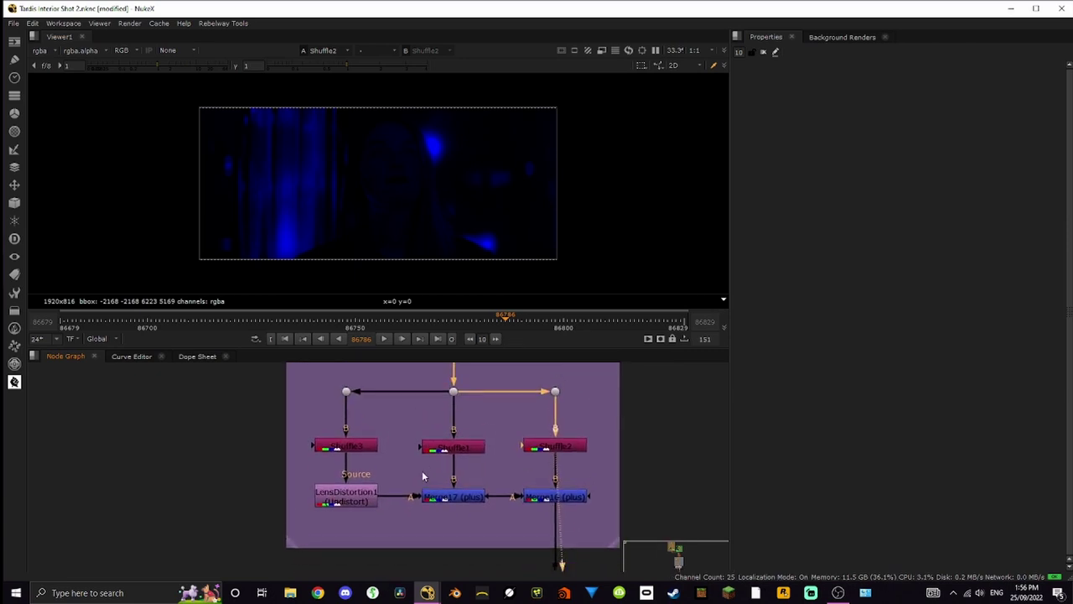
- View LensDistortion1 and toggle it off and on to compare its shift of the red channel in close-up
click(355, 498)
key(1)
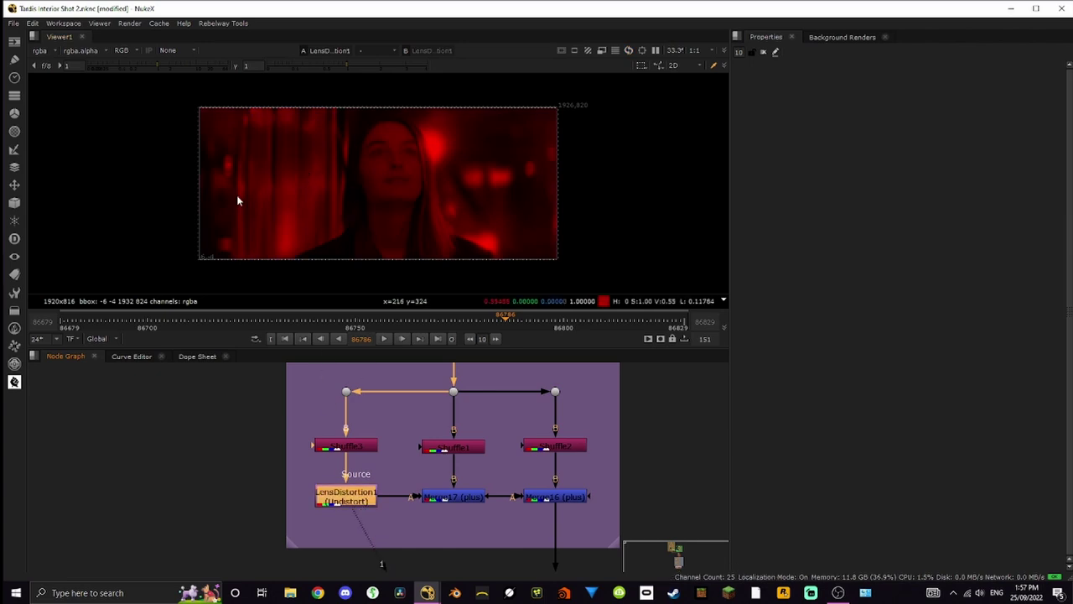
scroll(238, 159, up, 9)
key(d)
key(d)
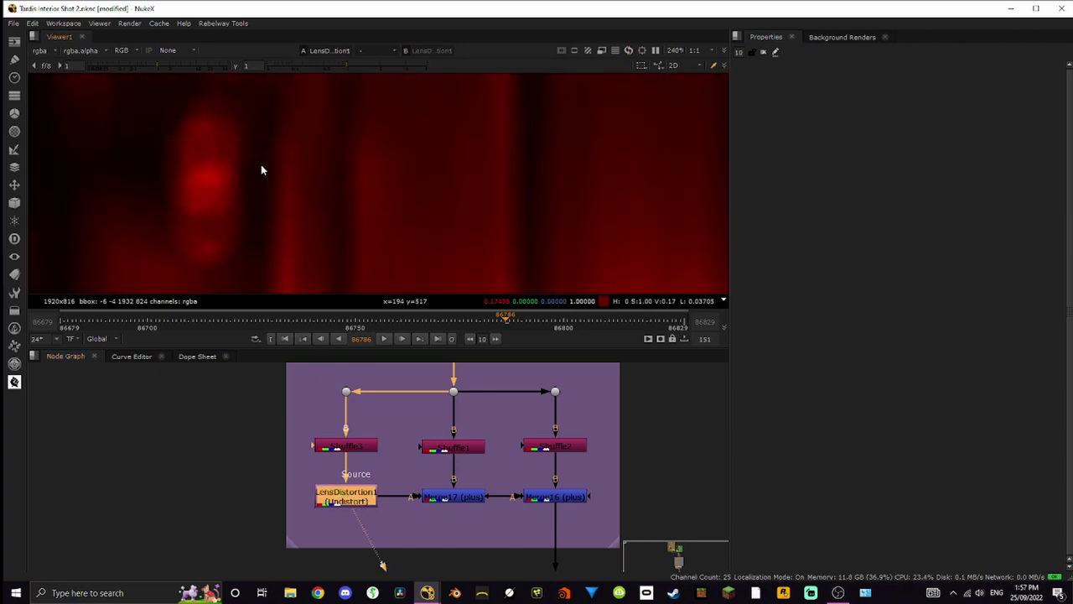
key(d)
key(d)
key(d)
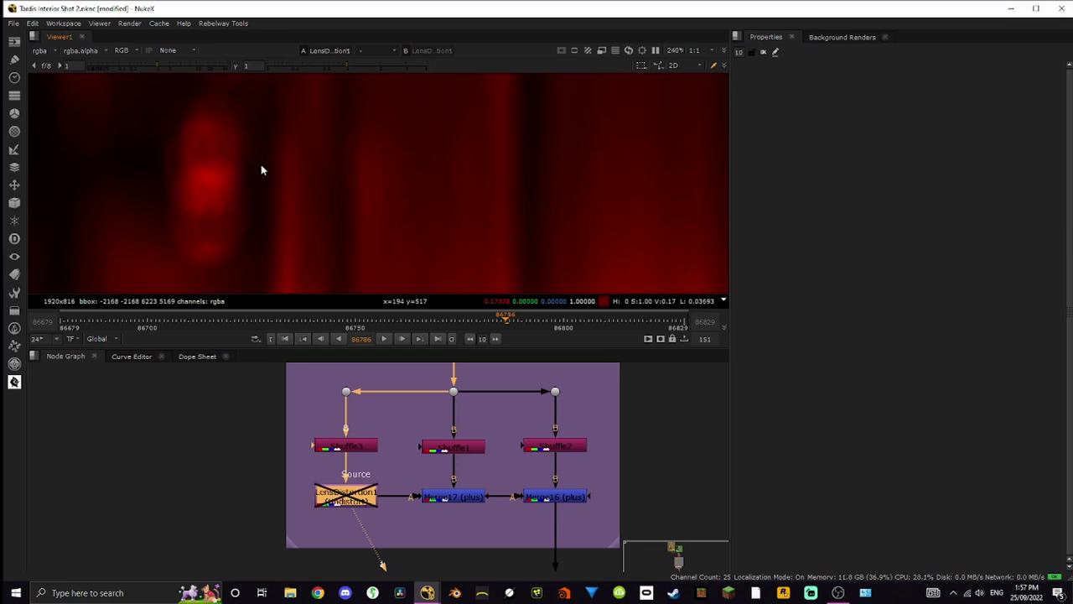
key(d)
key(d)
key(d)
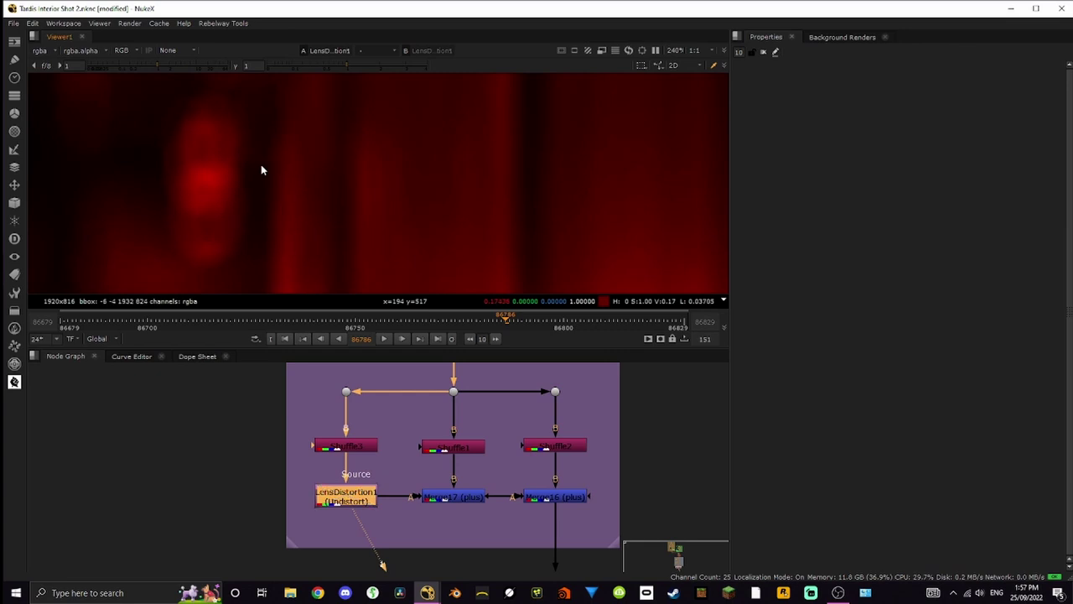
- View the recombined colour channels at Merge16 (plus), in close-up and at full frame
click(559, 494)
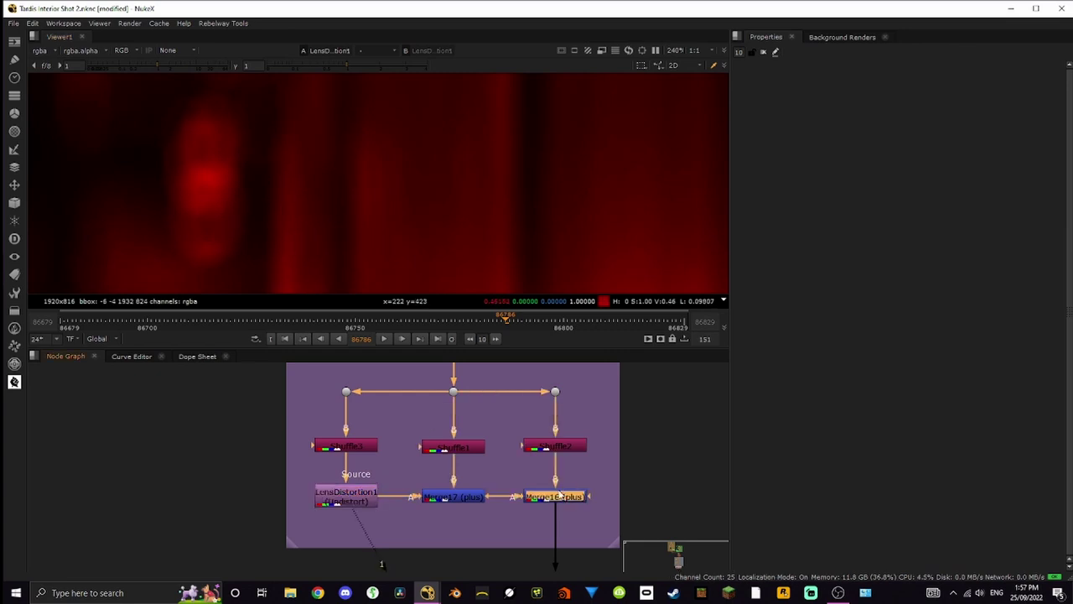
key(1)
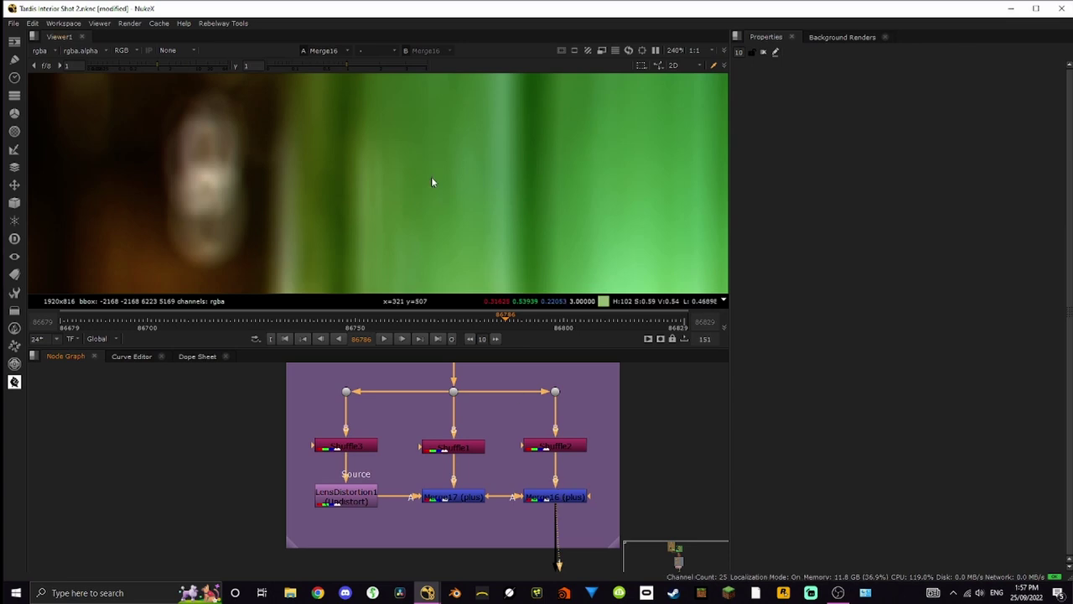
key(f)
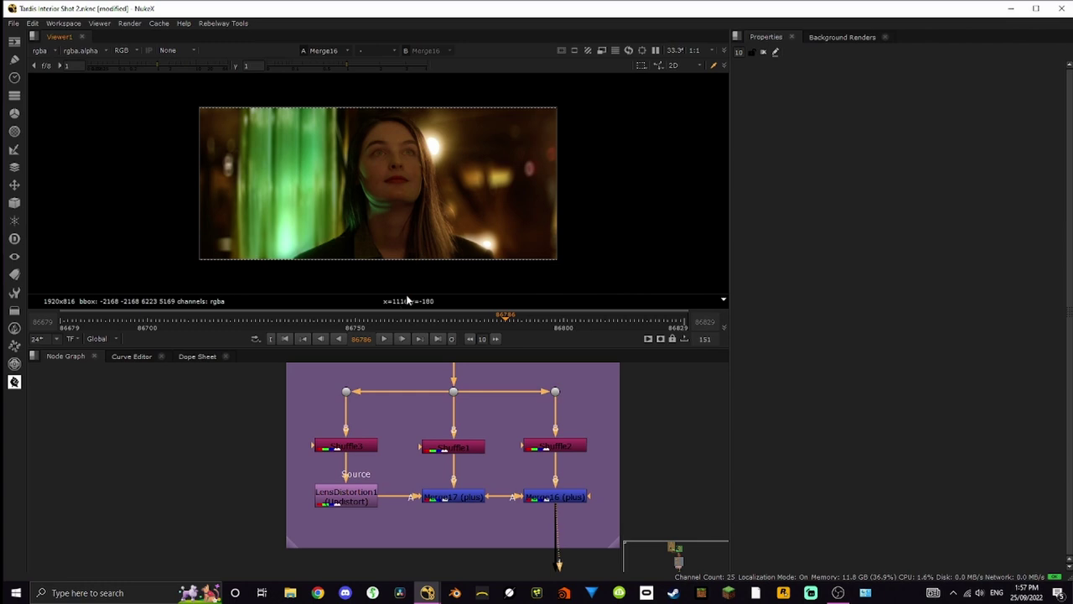
- Toggle LensDistortion1 while viewing Merge16 (plus) to compare the colour fringing on the blurred light beside the green column in close-up
click(362, 503)
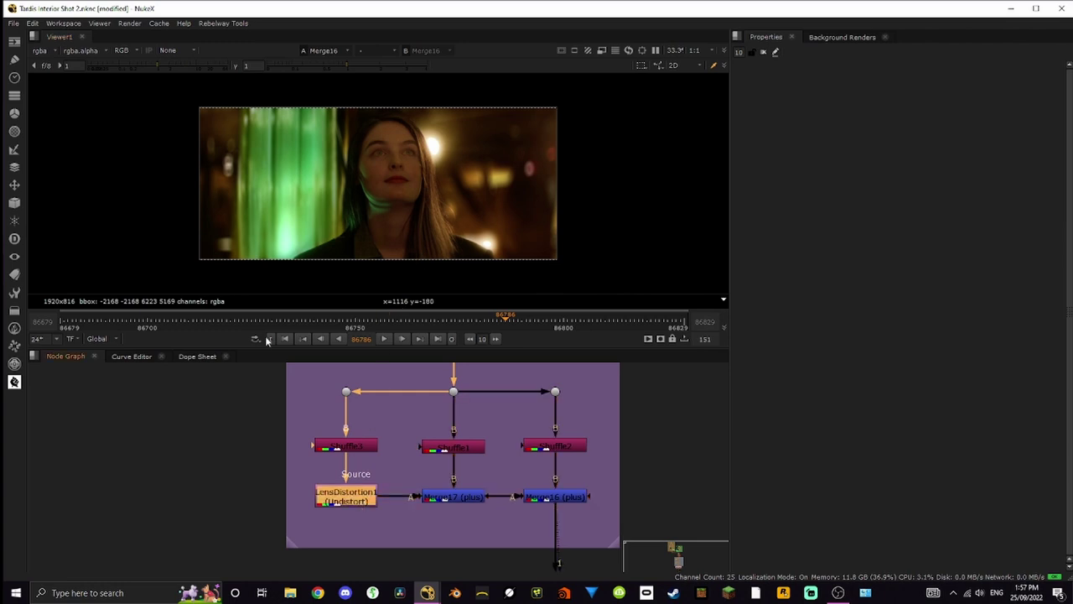
scroll(214, 149, up, 10)
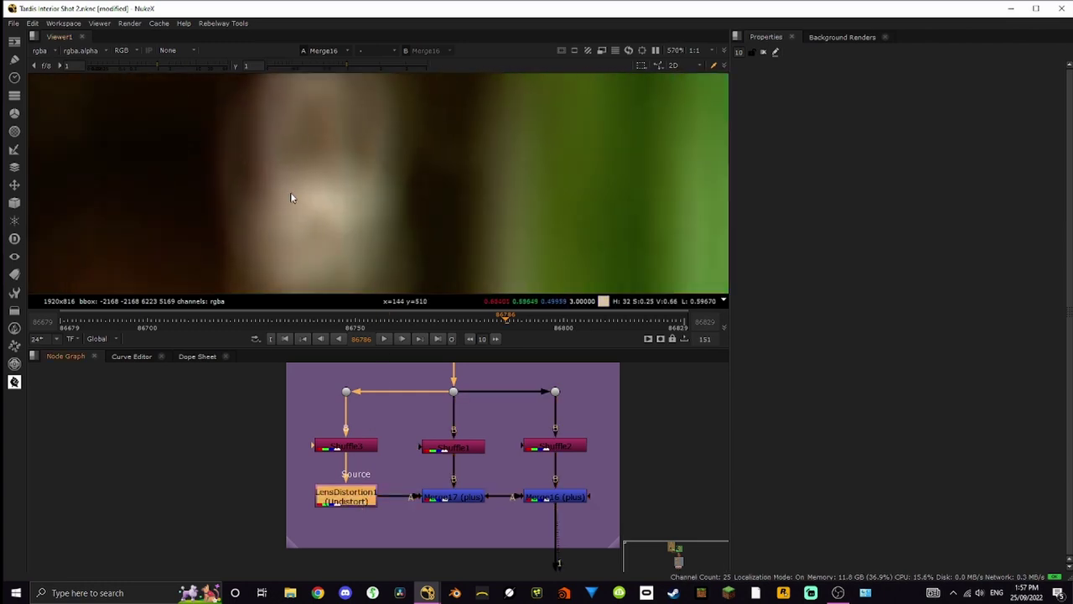
scroll(247, 132, up, 2)
scroll(251, 159, up, 2)
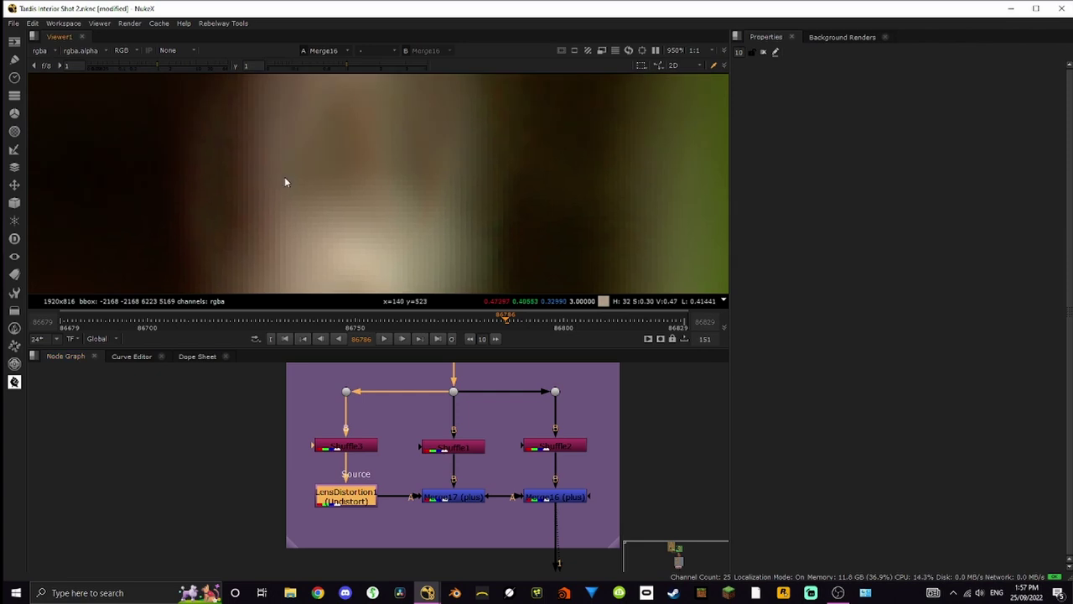
scroll(298, 191, down, 2)
key(d)
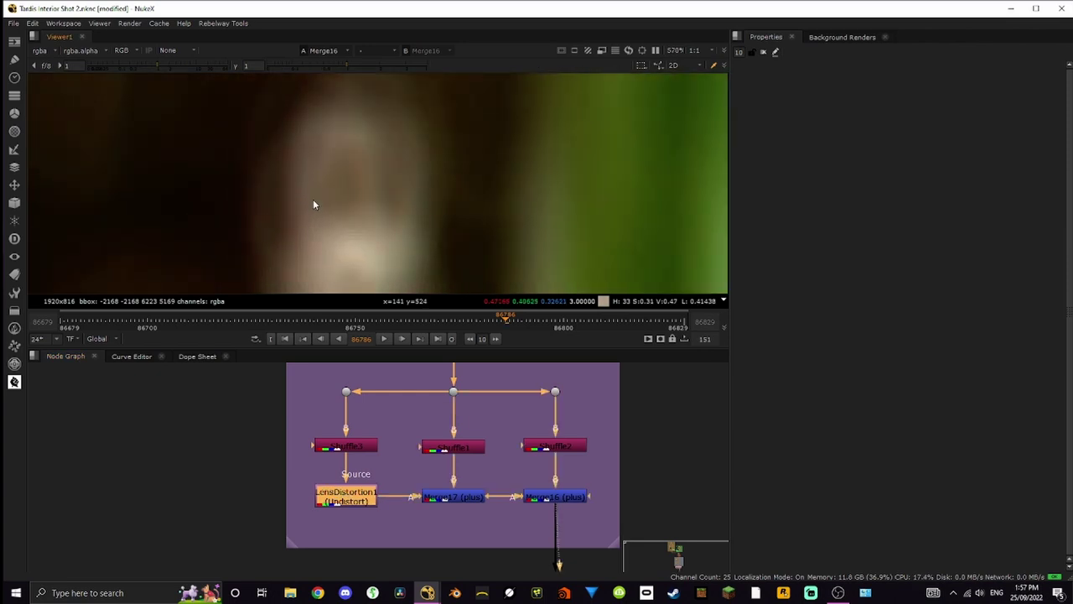
scroll(313, 204, down, 3)
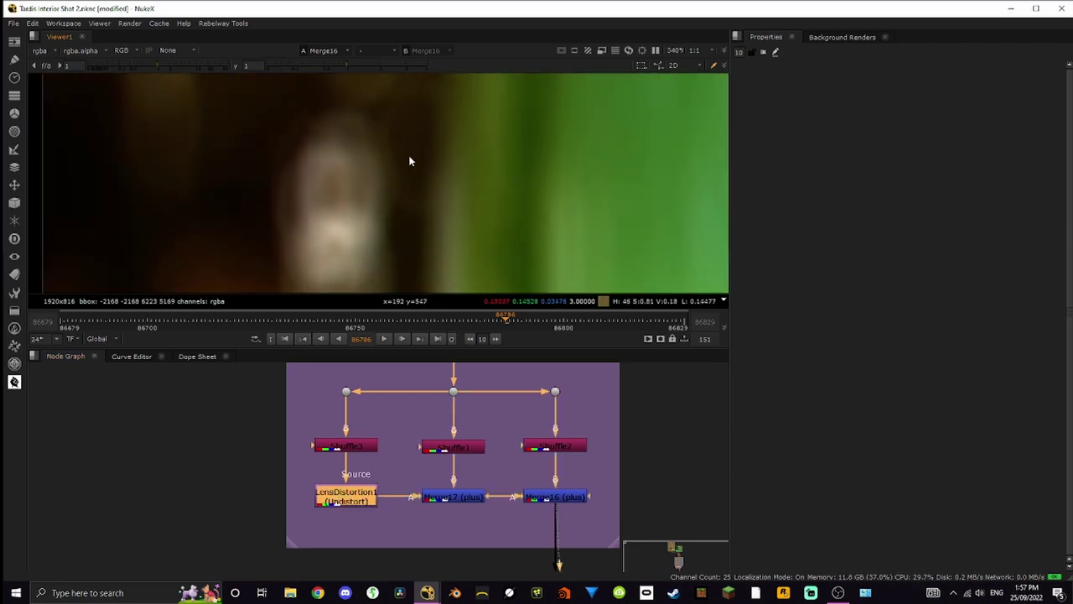
- Toggle LensDistortion1 off and on to compare the fringing along the green column's edge, in close-up and at full frame
scroll(448, 221, up, 5)
key(d)
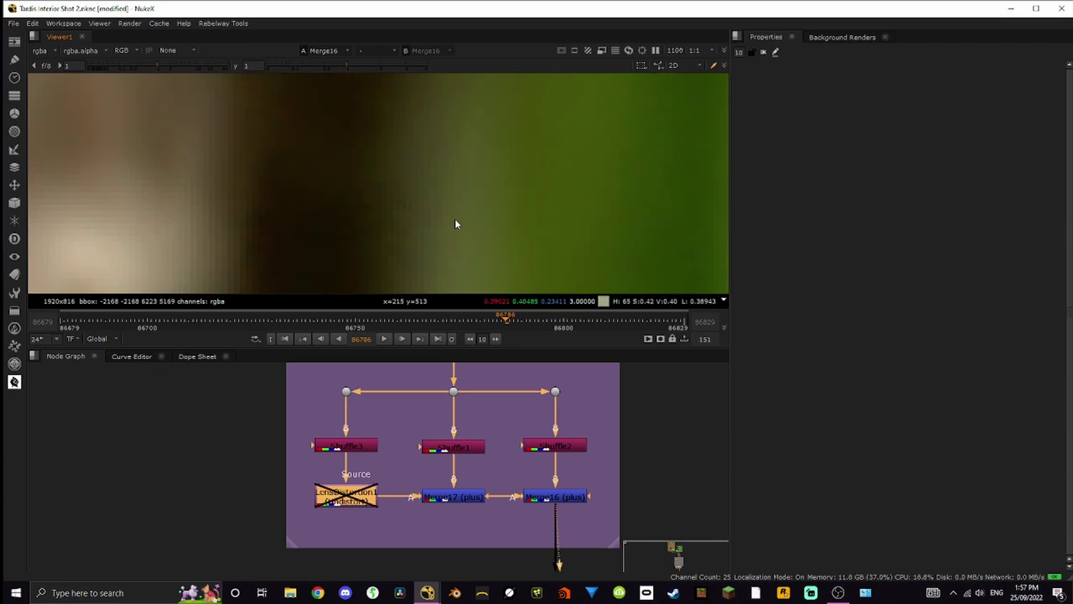
key(d)
key(d)
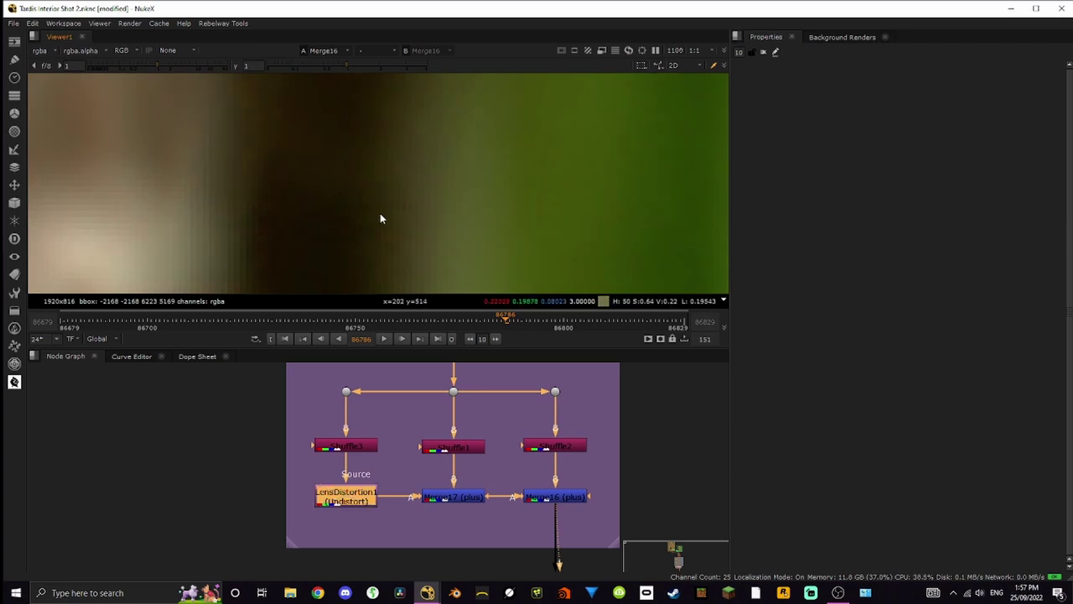
scroll(379, 215, down, 15)
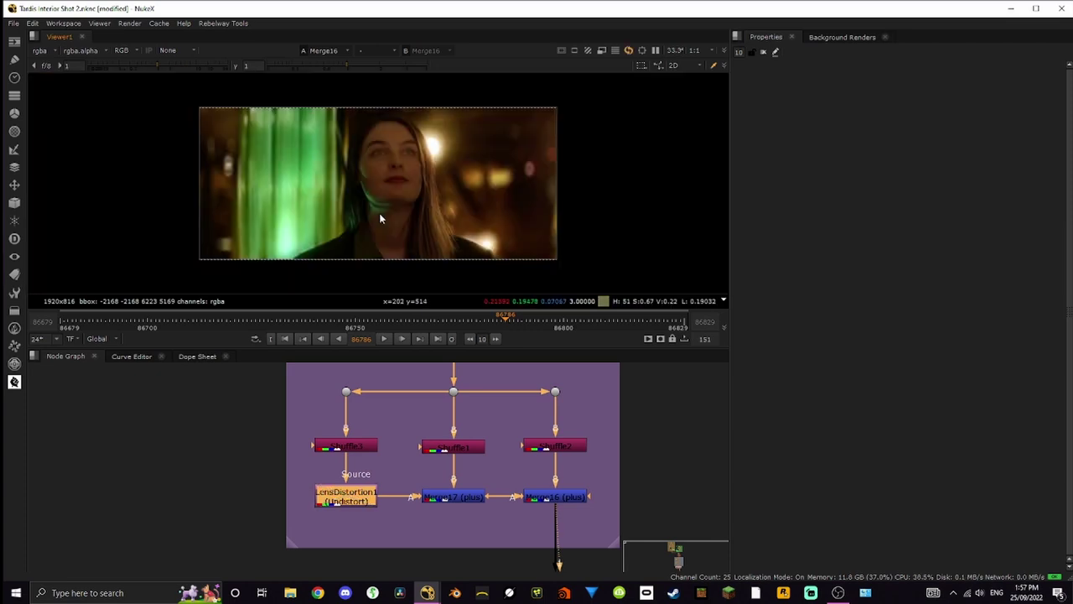
- Move Shuffle3, Shuffle1 and Shuffle2 together slightly upward in the chromatic aberration group, closer to the dots above them
click(632, 435)
drag(618, 466, 312, 426)
drag(369, 451, 369, 435)
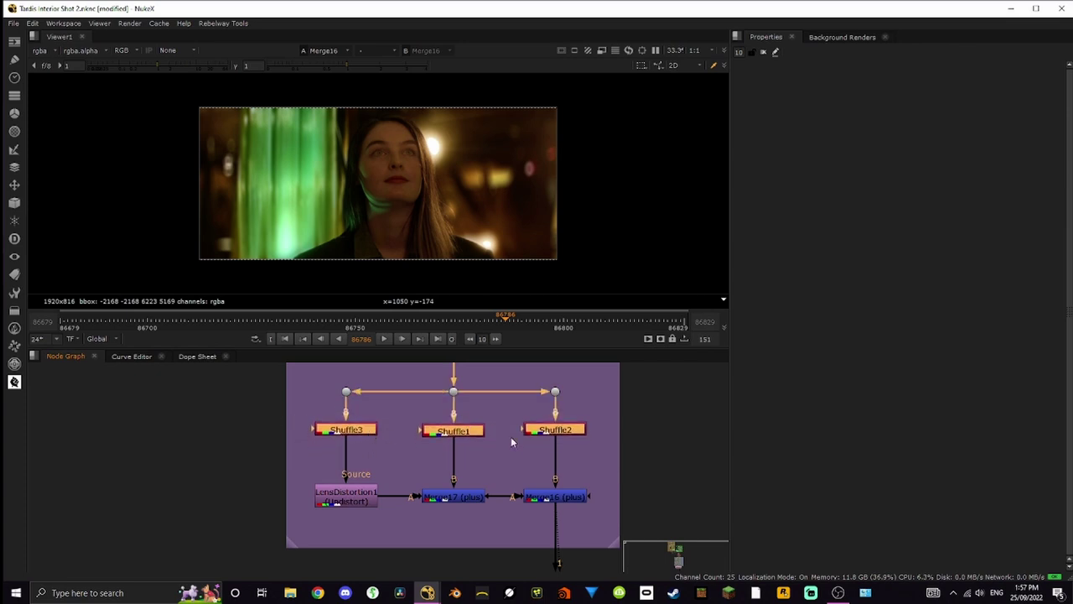
click(511, 442)
- View the output of Reformat3 below the chromatic aberration group
scroll(503, 419, down, 4)
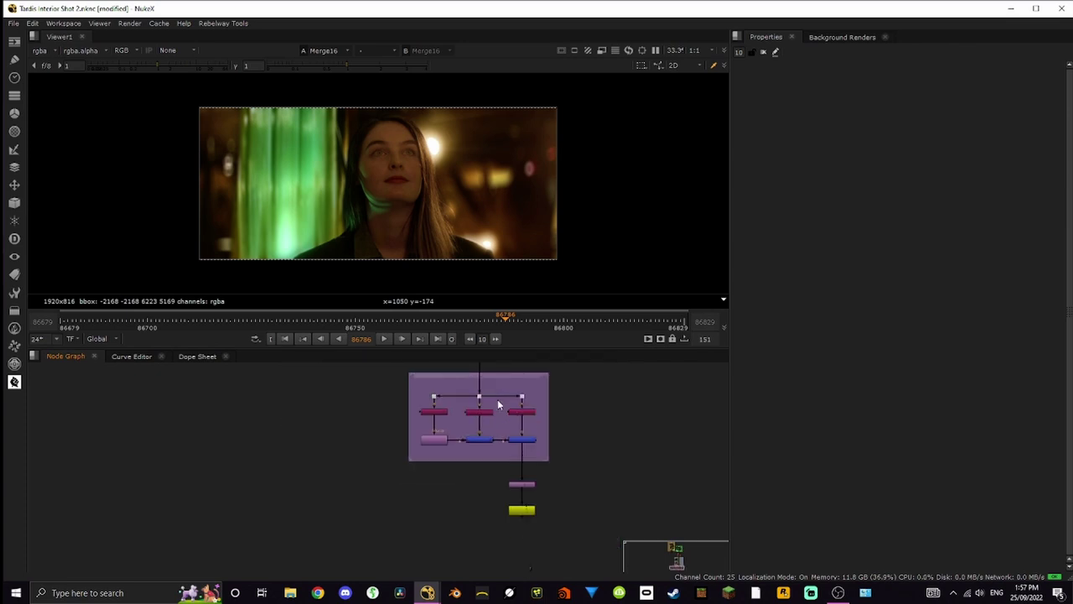
scroll(539, 488, up, 4)
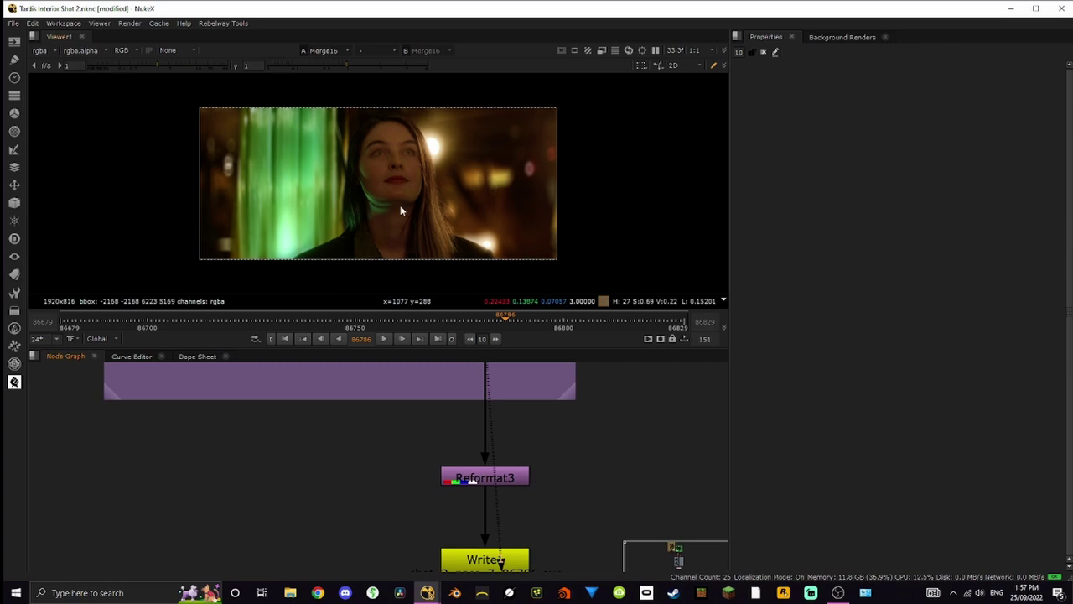
click(516, 479)
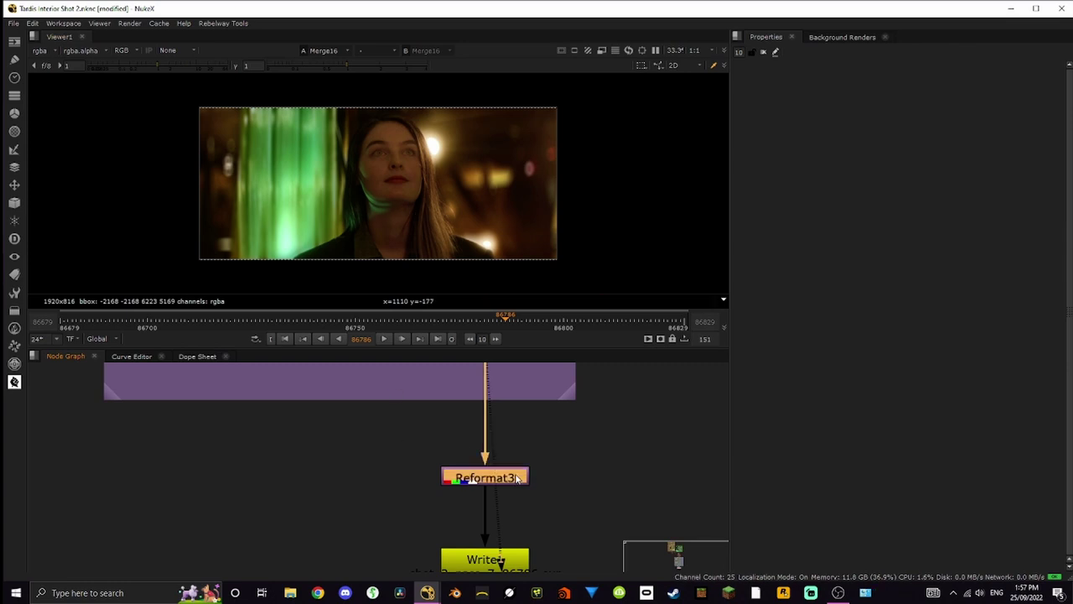
key(1)
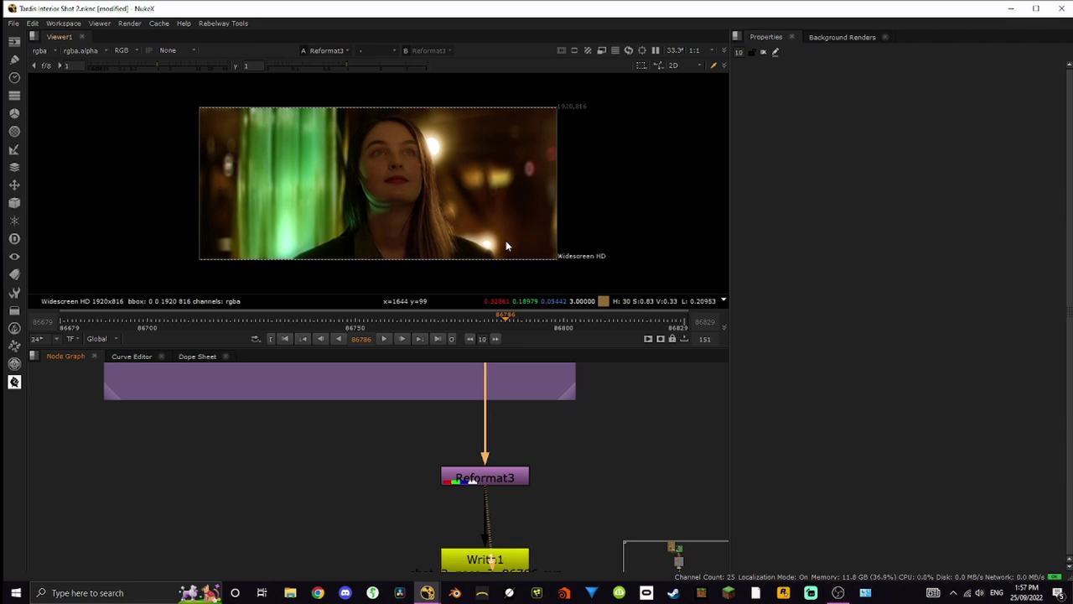
- View Merge16 (plus) and examine how far its bounding box extends around the image, zoomed out and at full frame
middle_drag(532, 374, 532, 444)
click(520, 394)
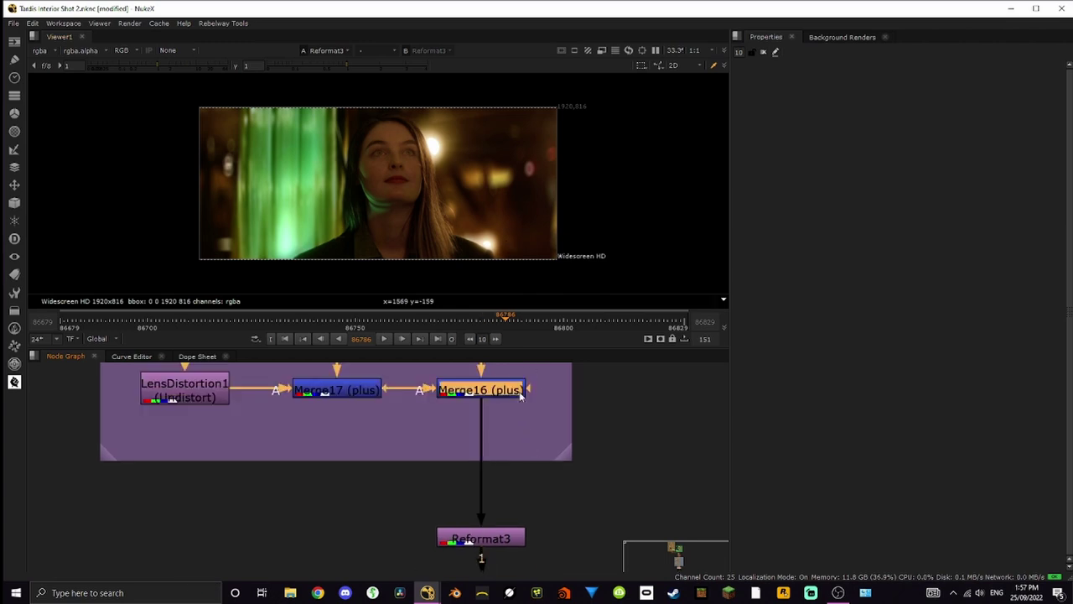
key(1)
scroll(530, 212, down, 10)
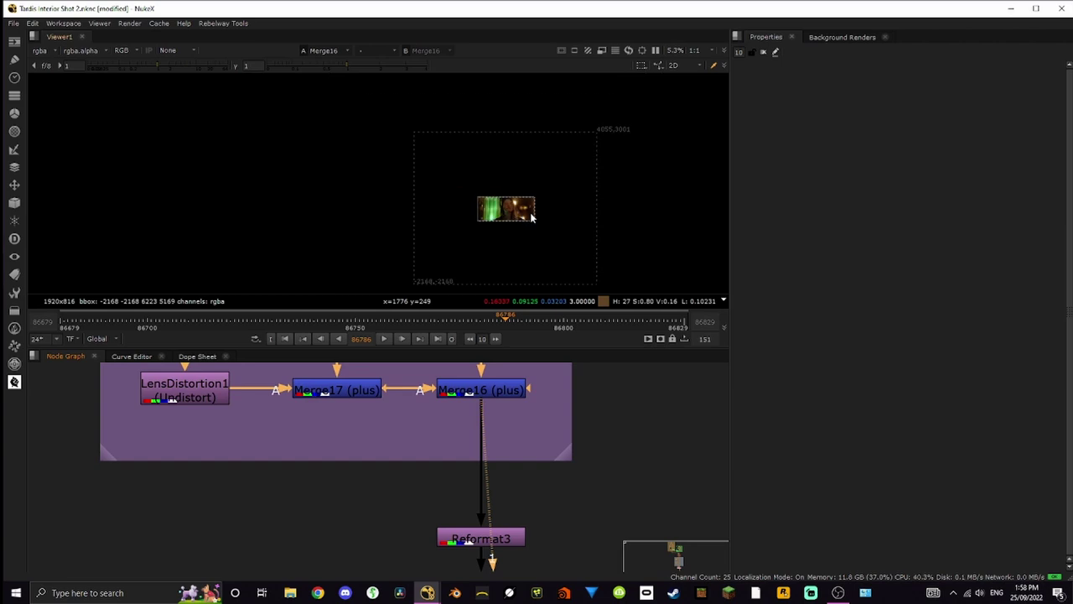
scroll(523, 185, up, 10)
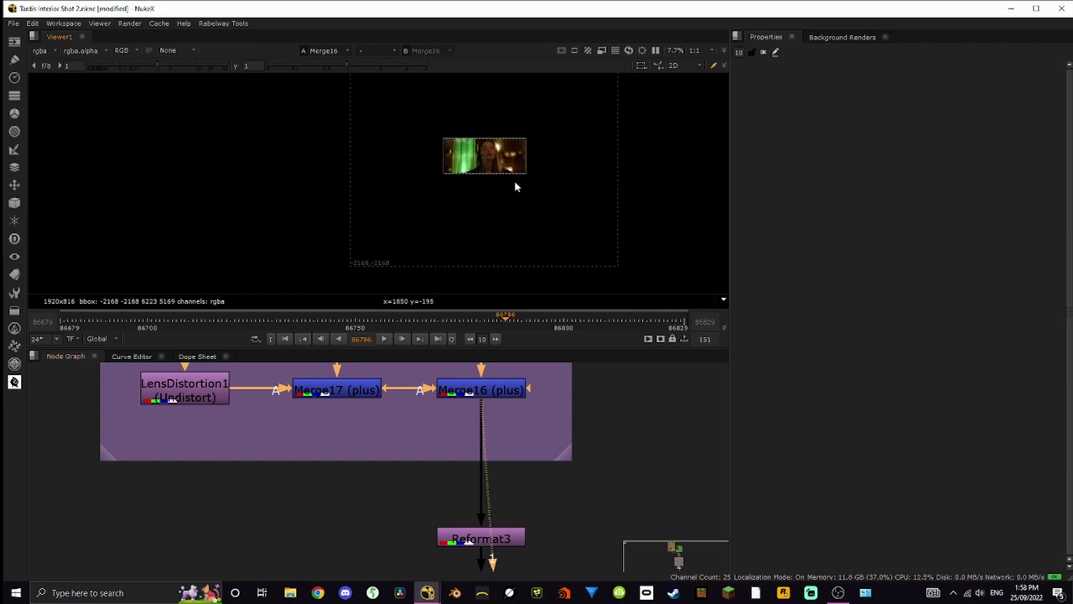
scroll(403, 193, up, 1)
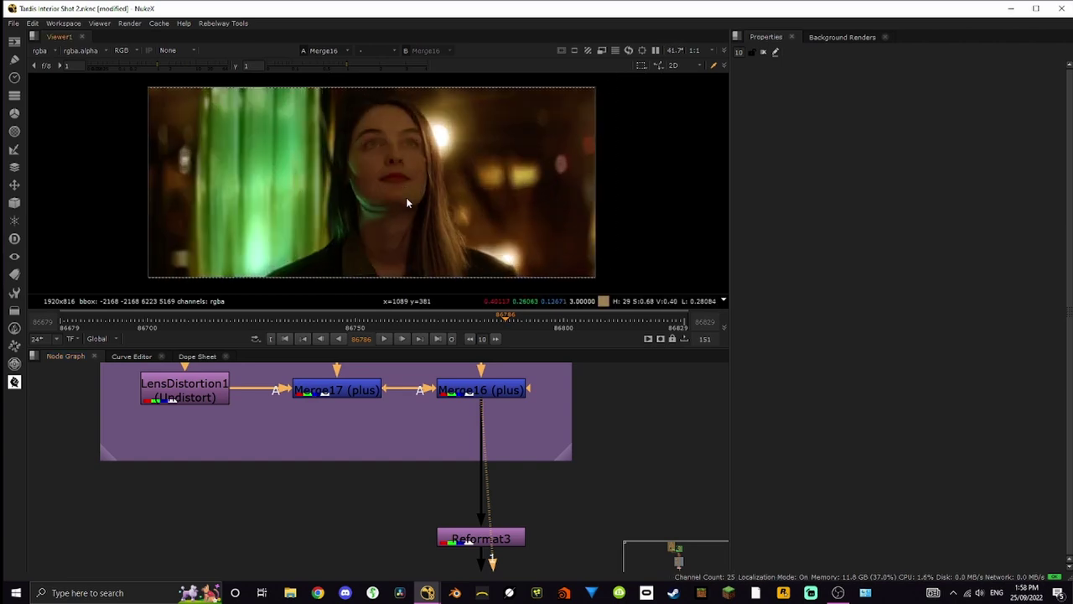
- View Reformat3 to compare its bounding box with the merge, and view the final Write1 node's output
click(503, 537)
key(1)
middle_drag(515, 537, 526, 403)
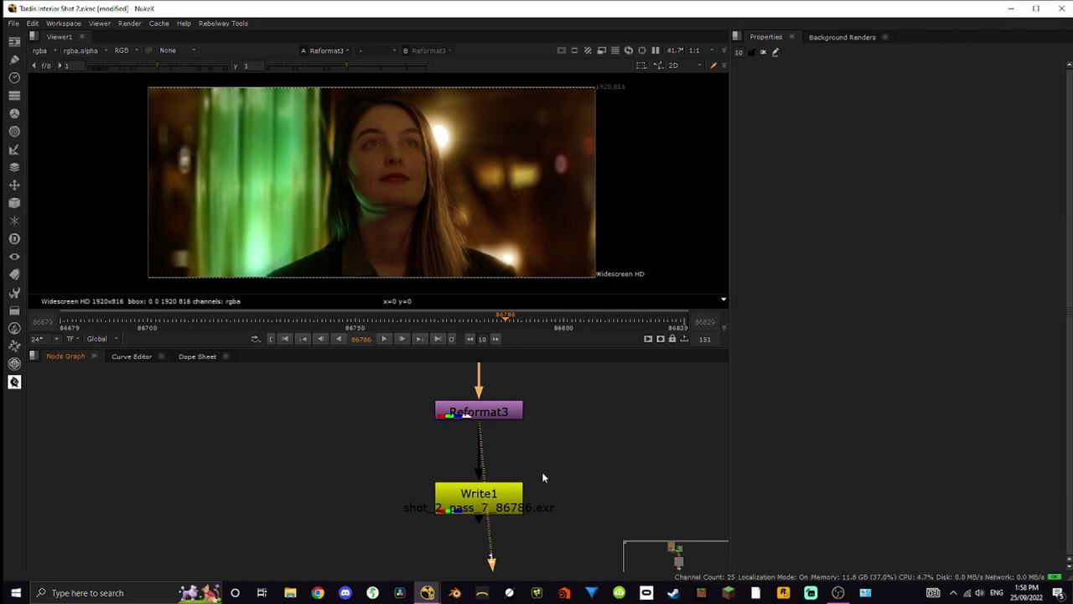
middle_drag(542, 471, 548, 426)
click(507, 466)
key(1)
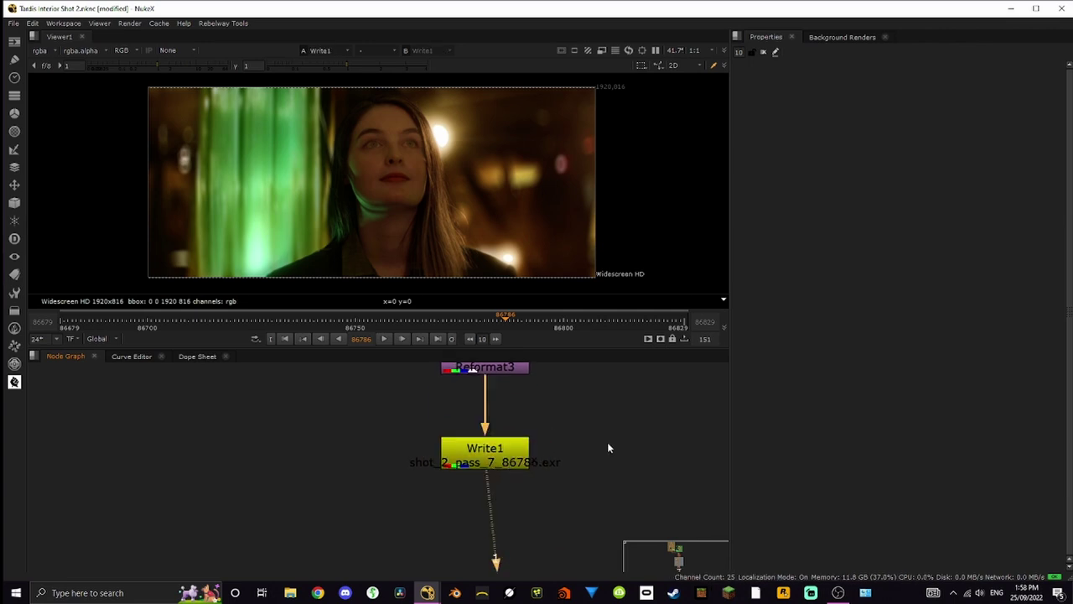